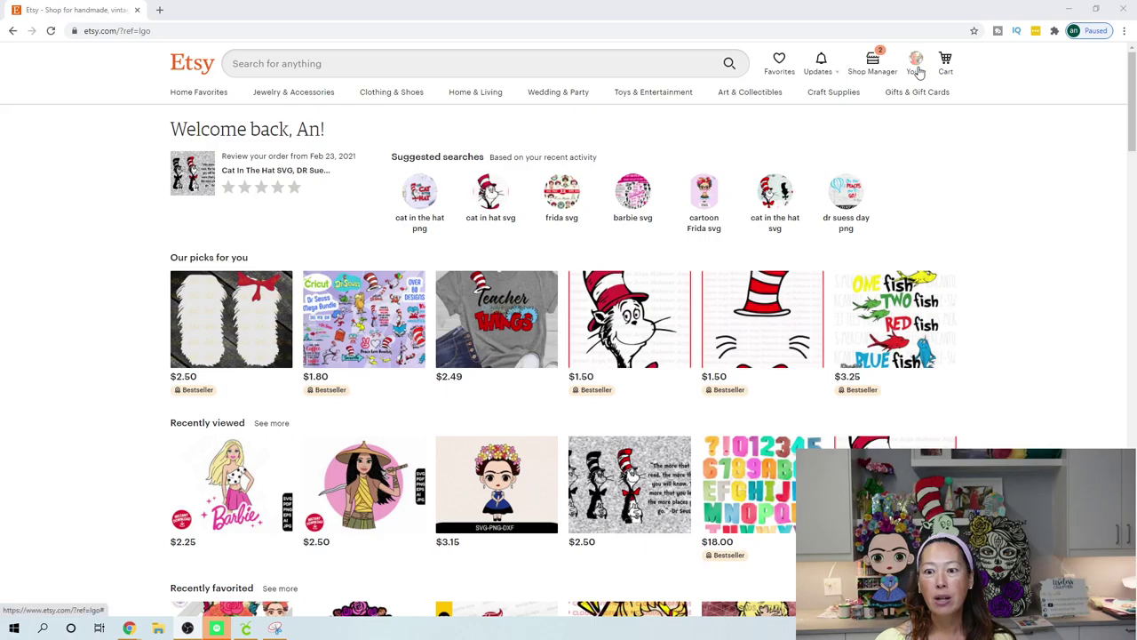
Download Raya02.zip from the Raya order in Etsy purchases and show it in its folder.
click(916, 76)
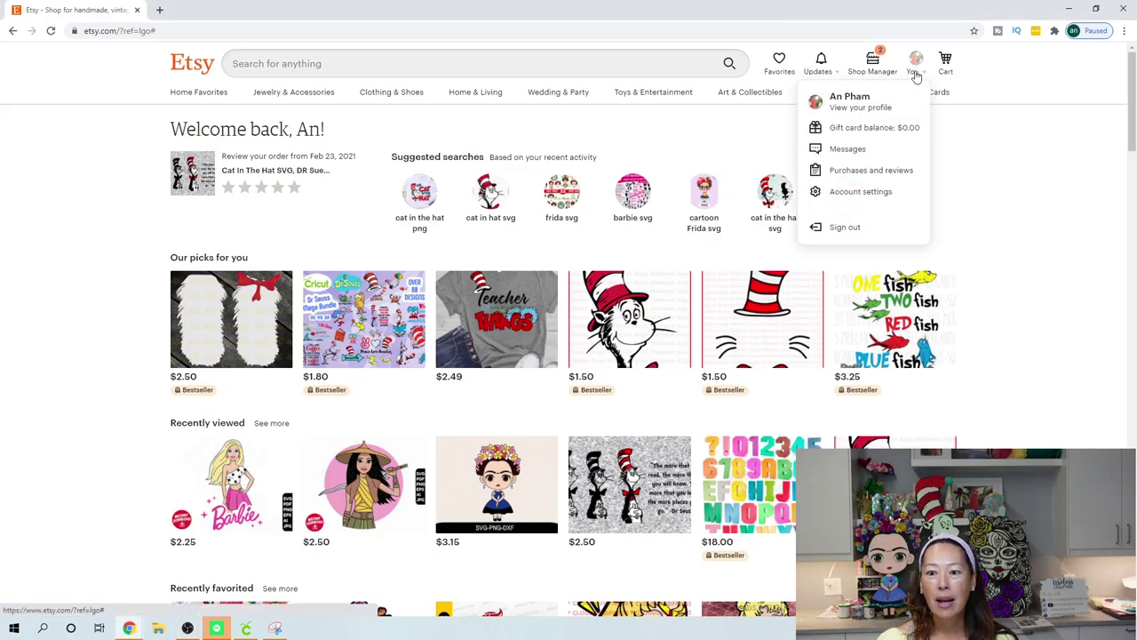
click(883, 180)
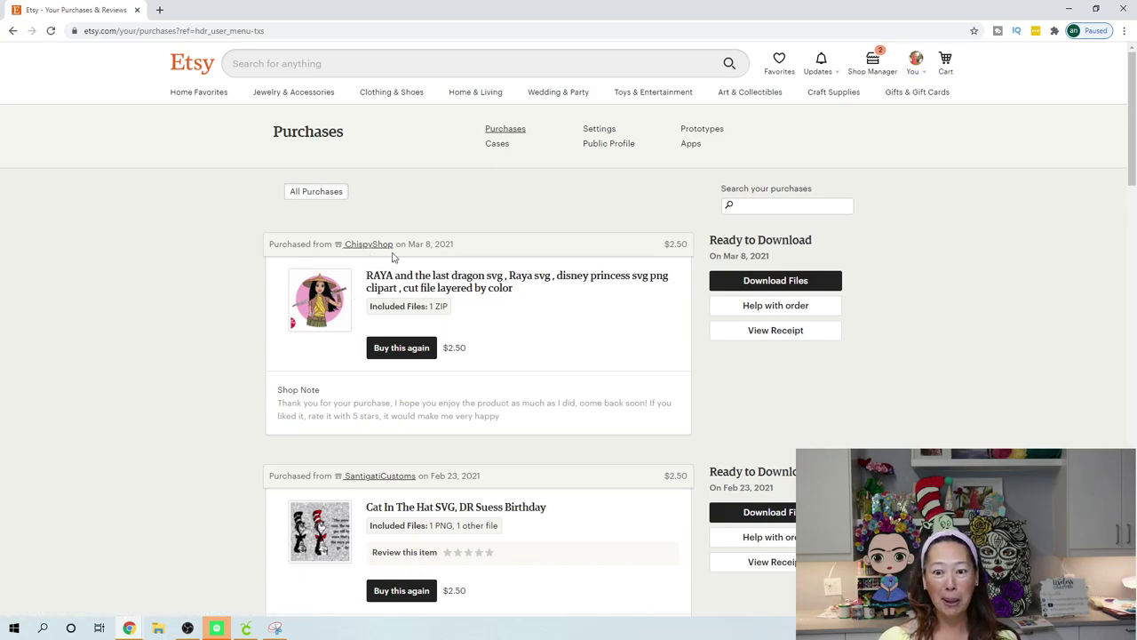
click(788, 283)
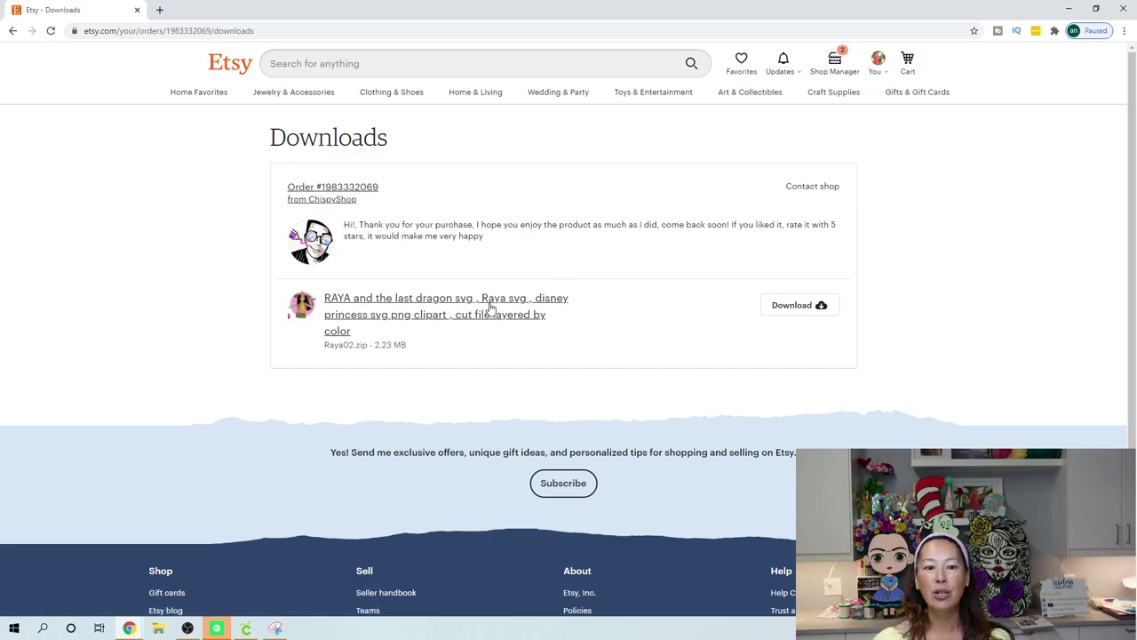
click(811, 308)
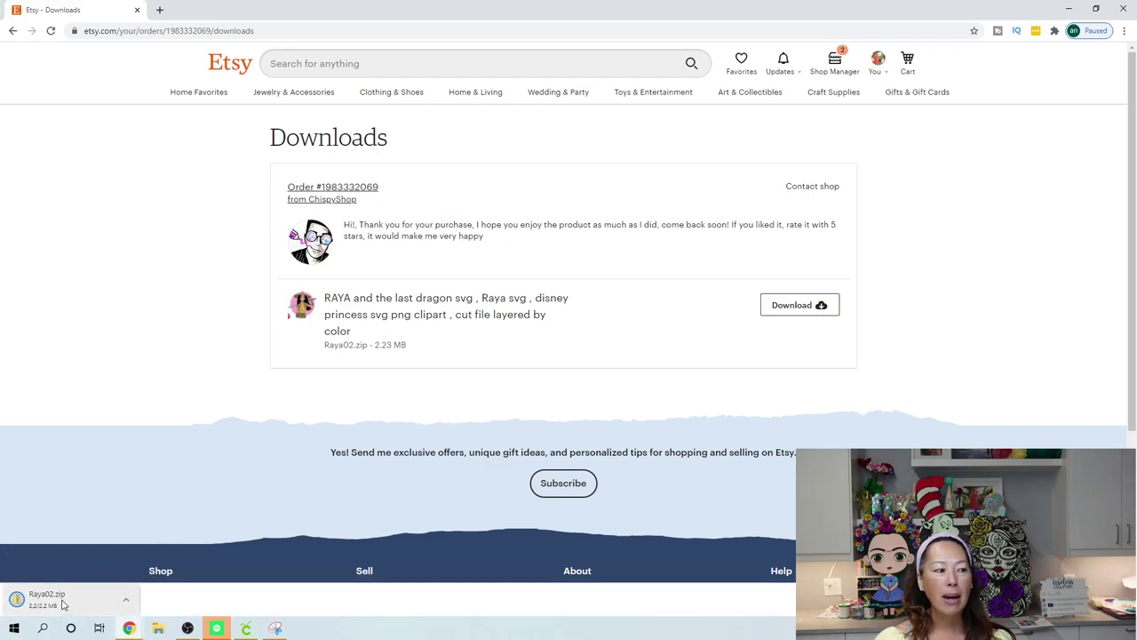
click(127, 603)
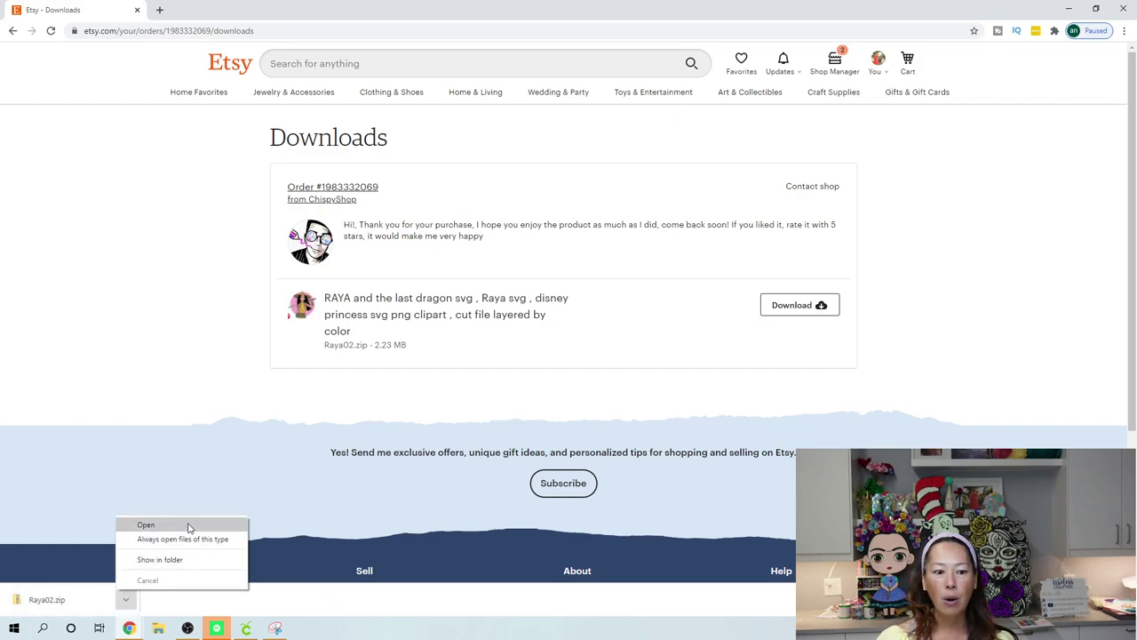
click(183, 562)
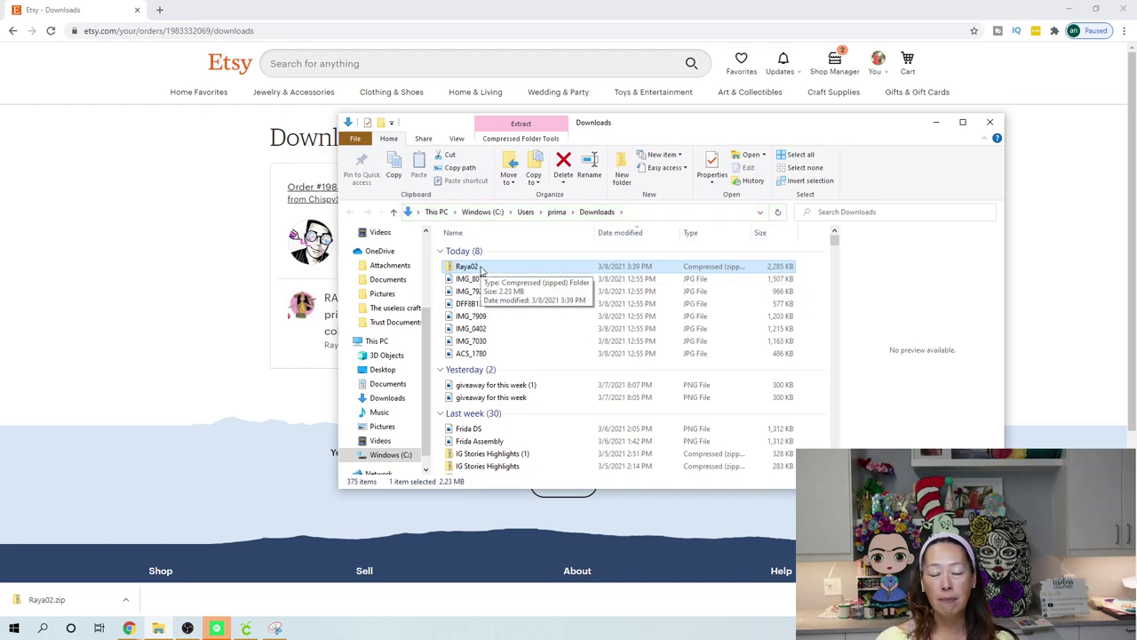
Copy Raya02-01 from the zip's Raya02 folder onto the Desktop, then switch to Cricut Design Space.
double_click(479, 268)
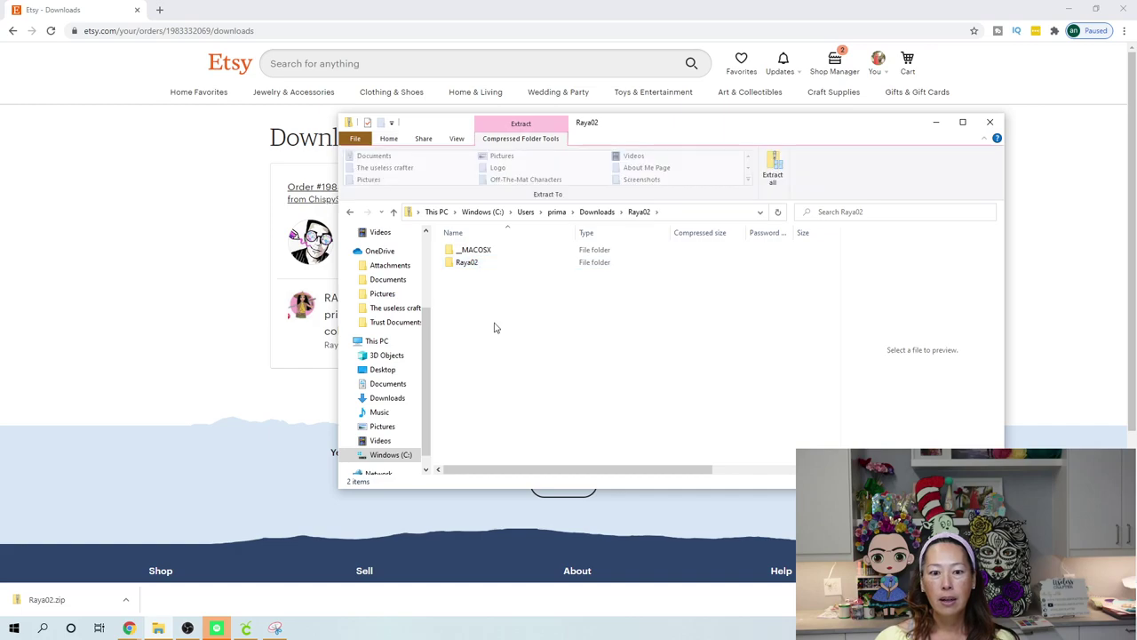
click(470, 267)
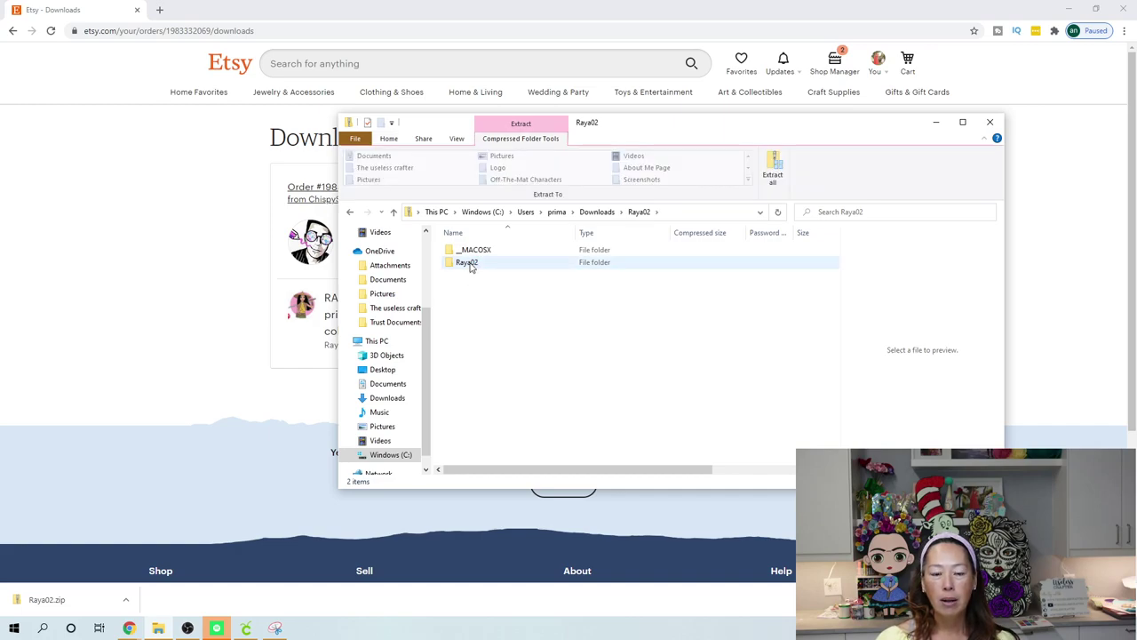
click(471, 265)
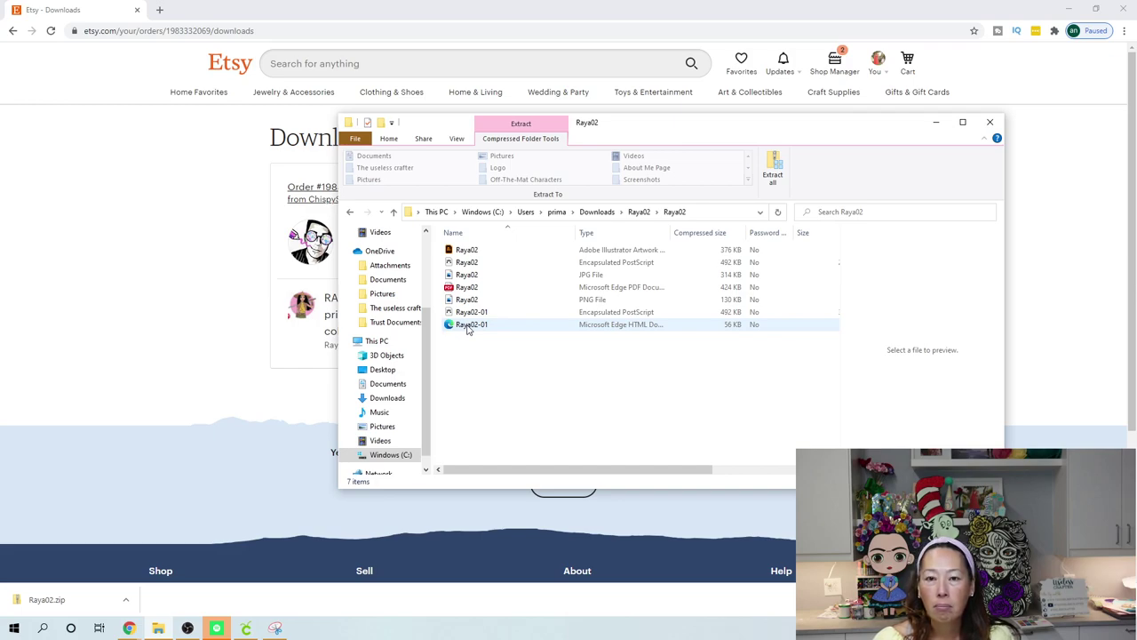
drag(468, 327, 388, 373)
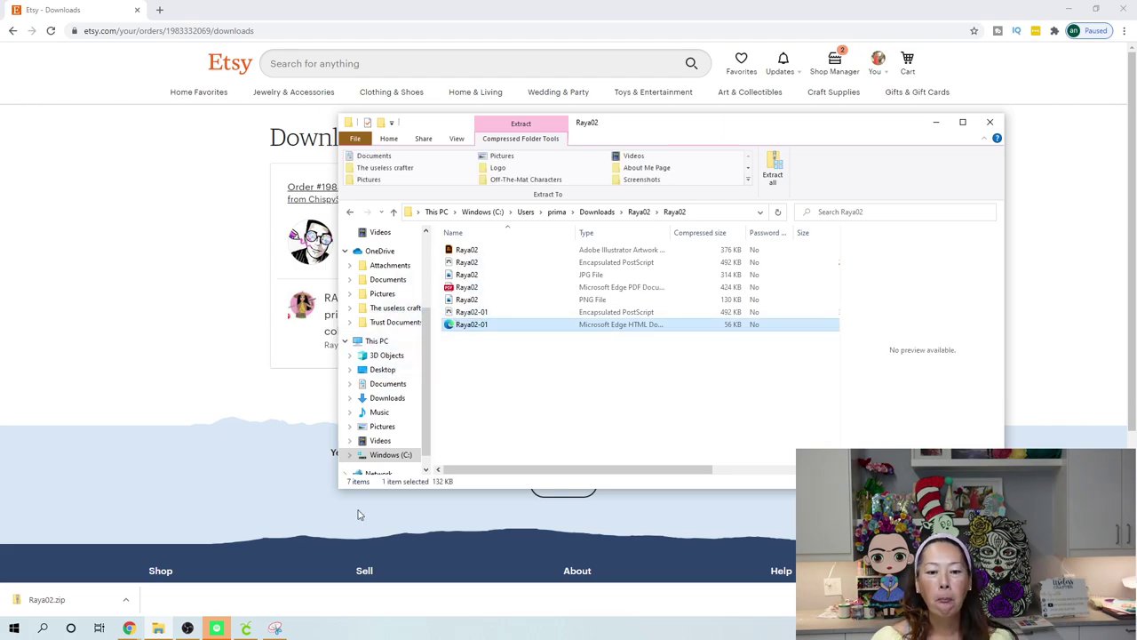
click(246, 628)
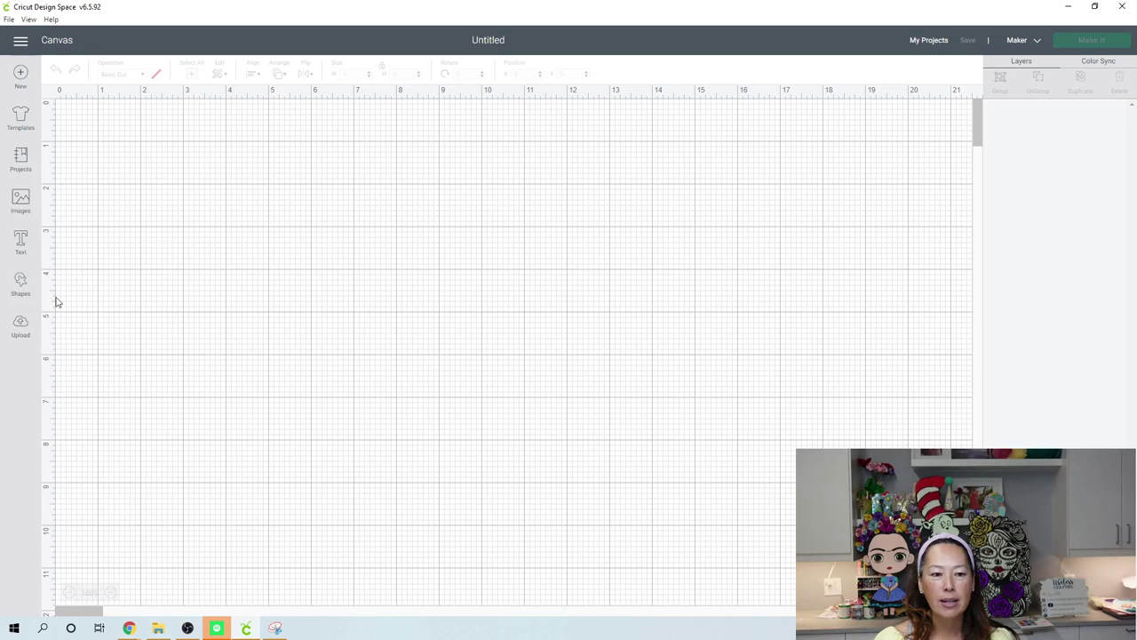
Upload Raya02-01 from the Desktop as an image named Raya.
click(20, 326)
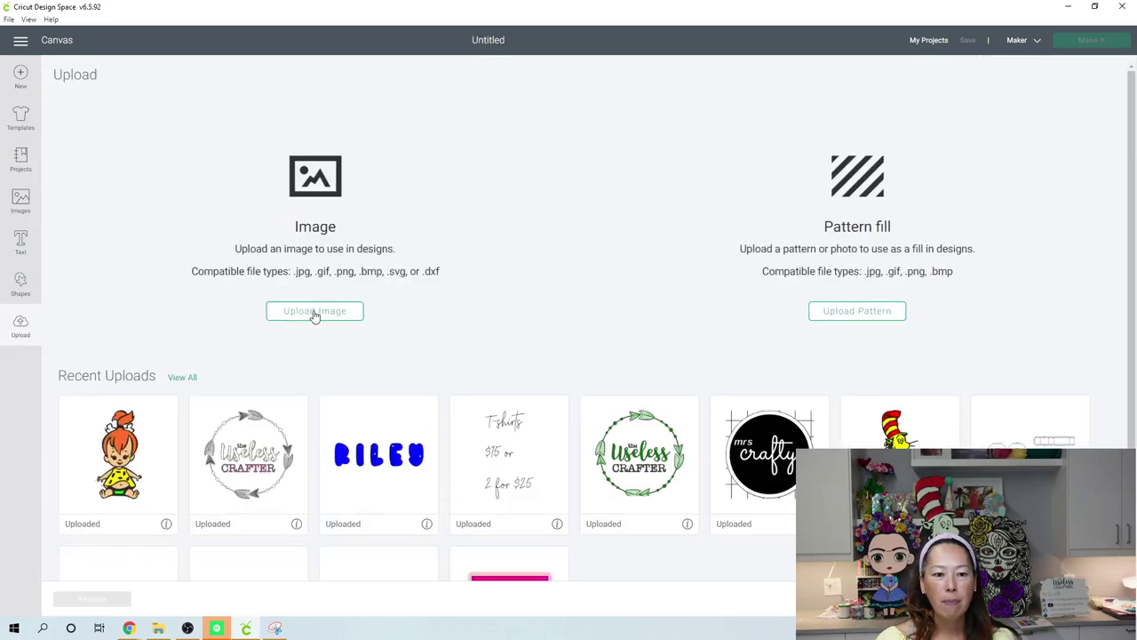
click(314, 312)
click(588, 321)
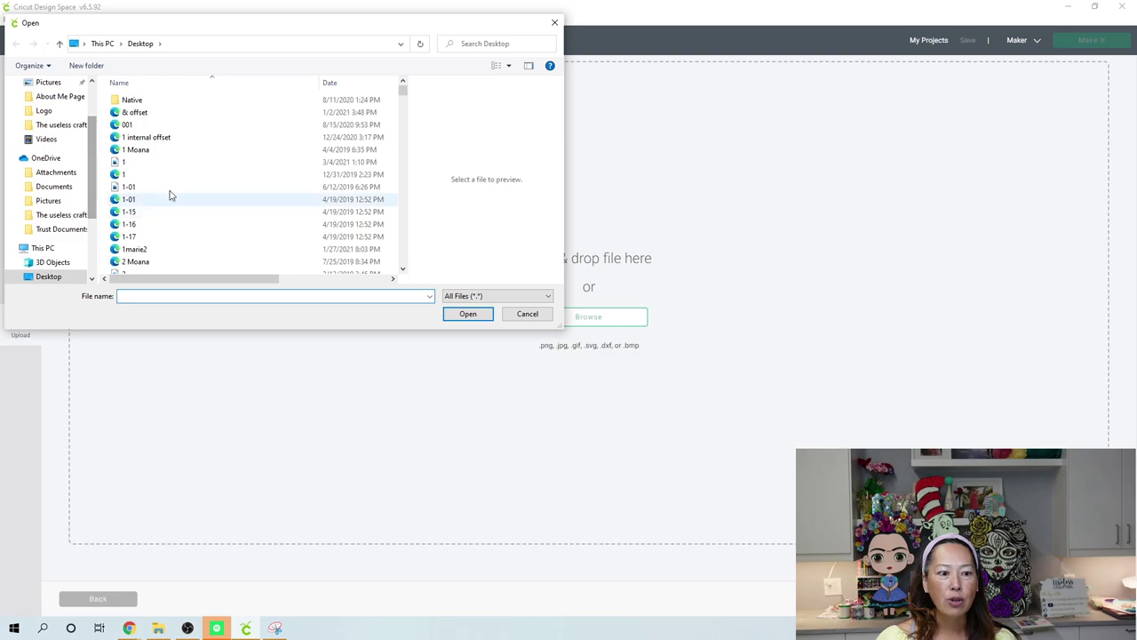
drag(402, 95, 401, 222)
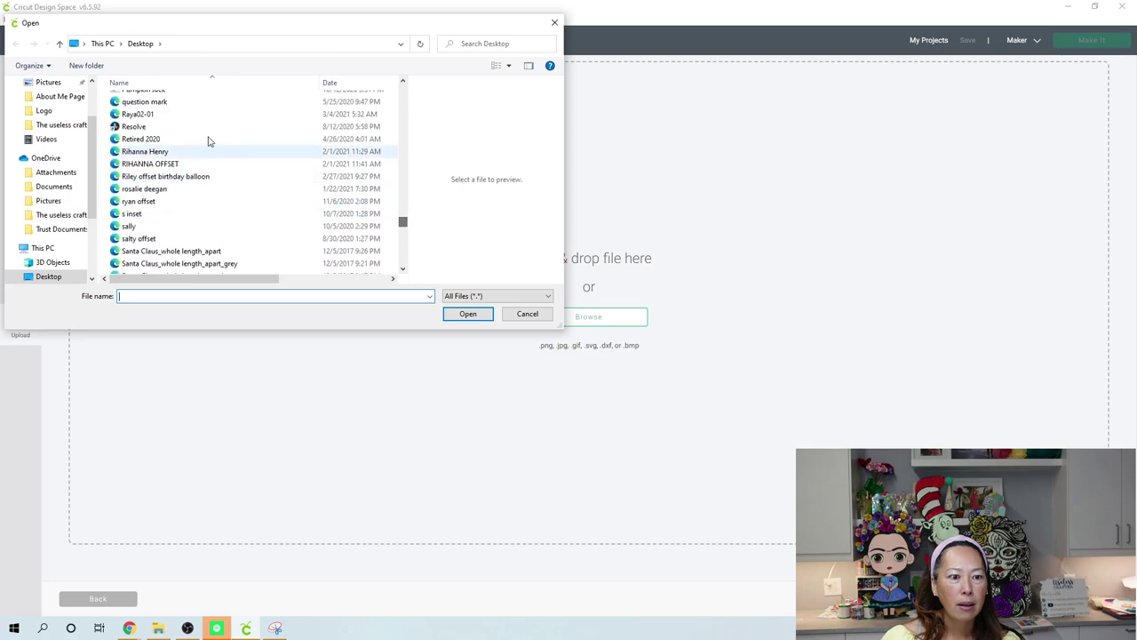
double_click(164, 114)
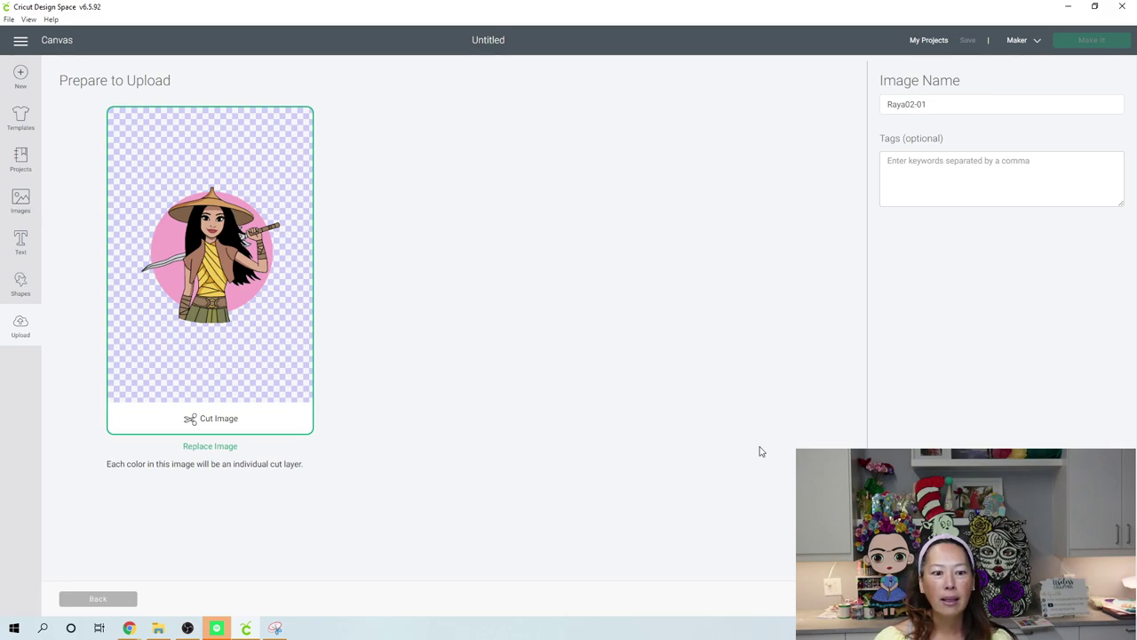
click(955, 101)
key(BackSpace)
key(BackSpace)
key(BackSpace)
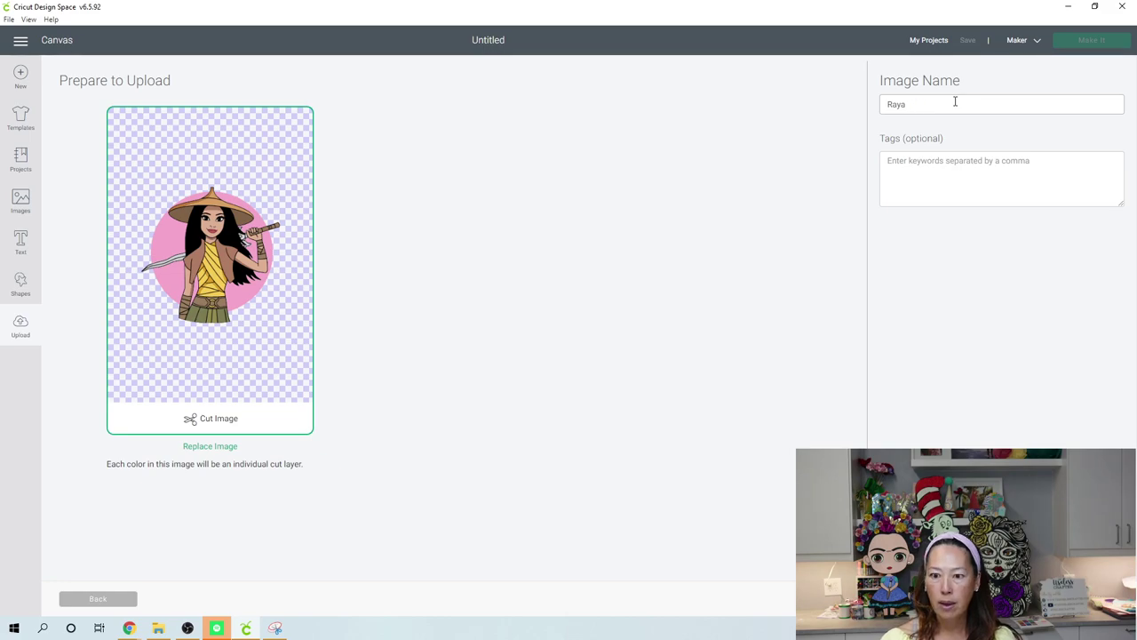
click(775, 487)
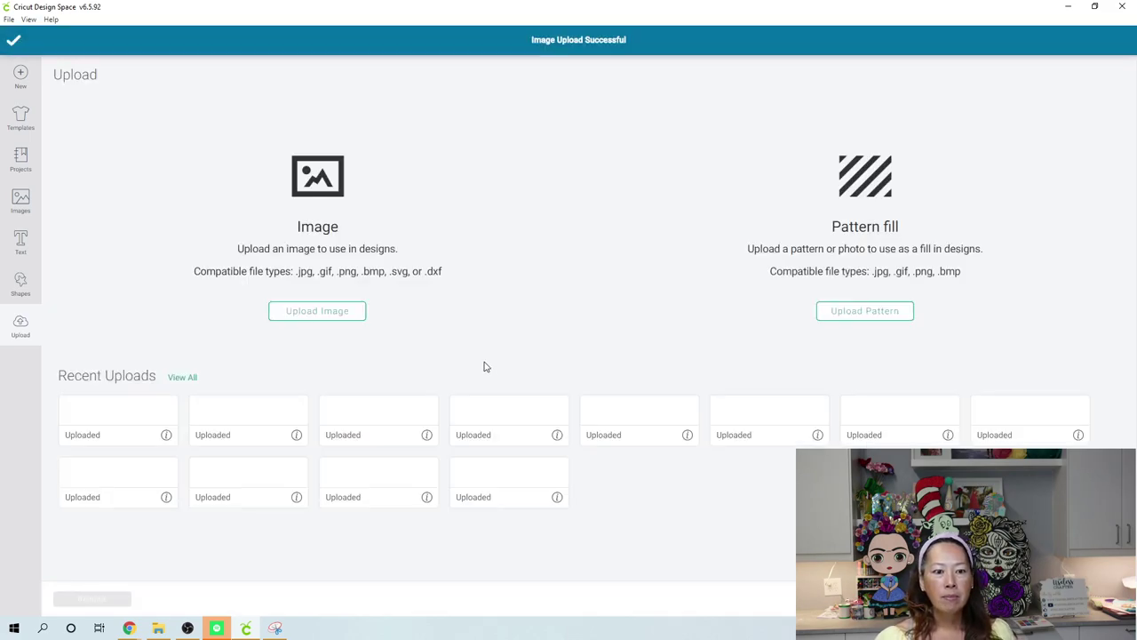
Add the uploaded Raya image to the canvas and scroll through its many Basic Cut layers.
click(140, 453)
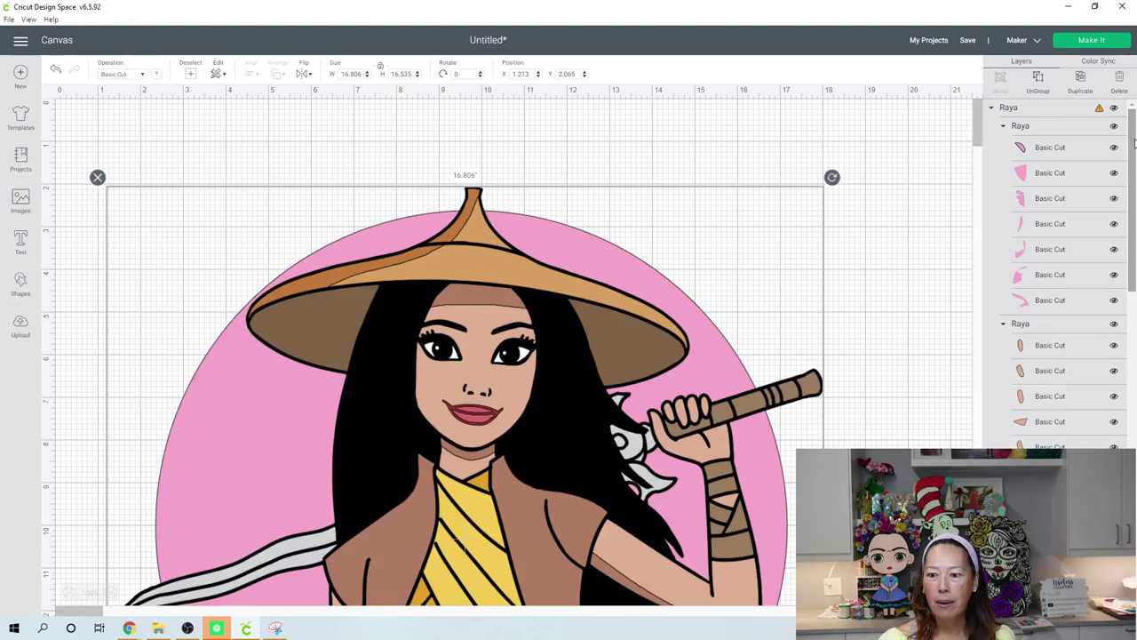
drag(1132, 143, 1134, 227)
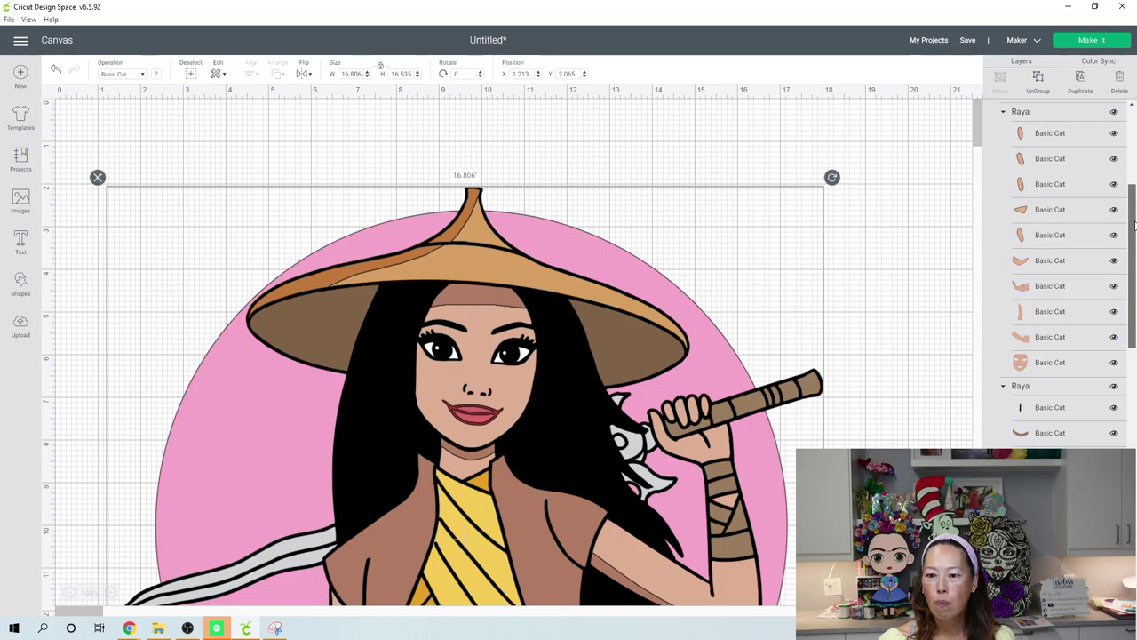
drag(1134, 226, 1133, 410)
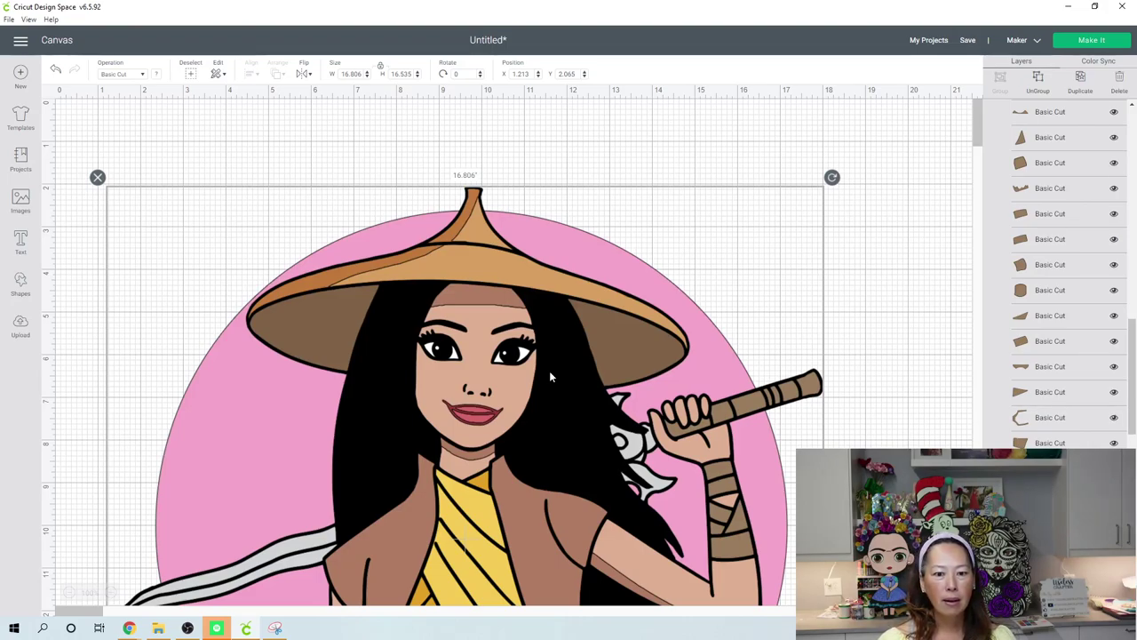
scroll(550, 377, down, 3)
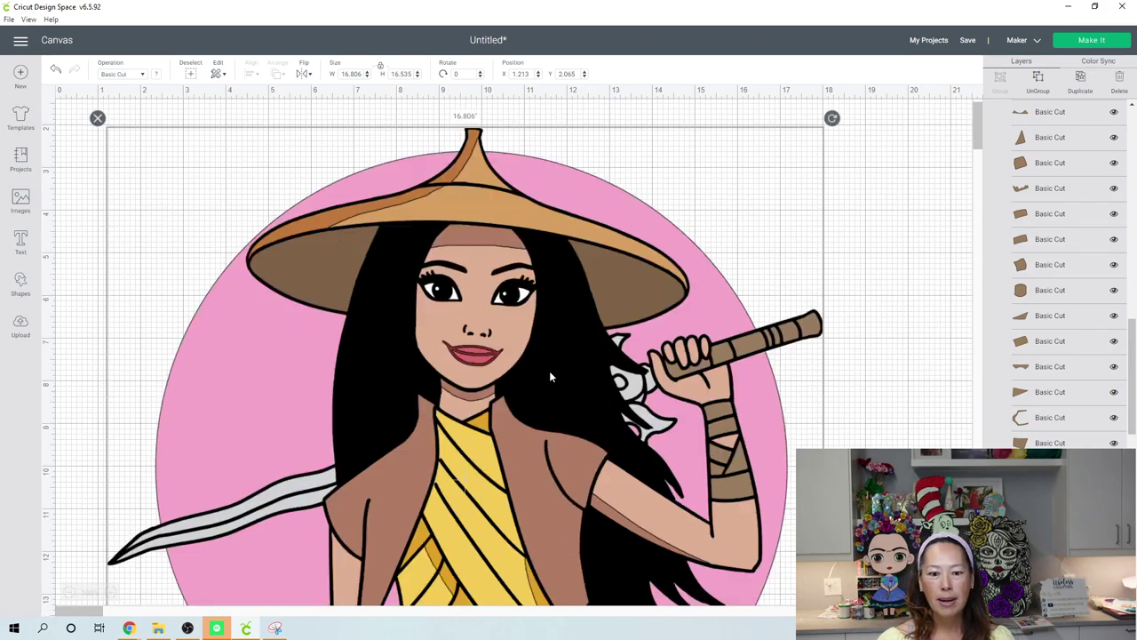
scroll(550, 377, down, 4)
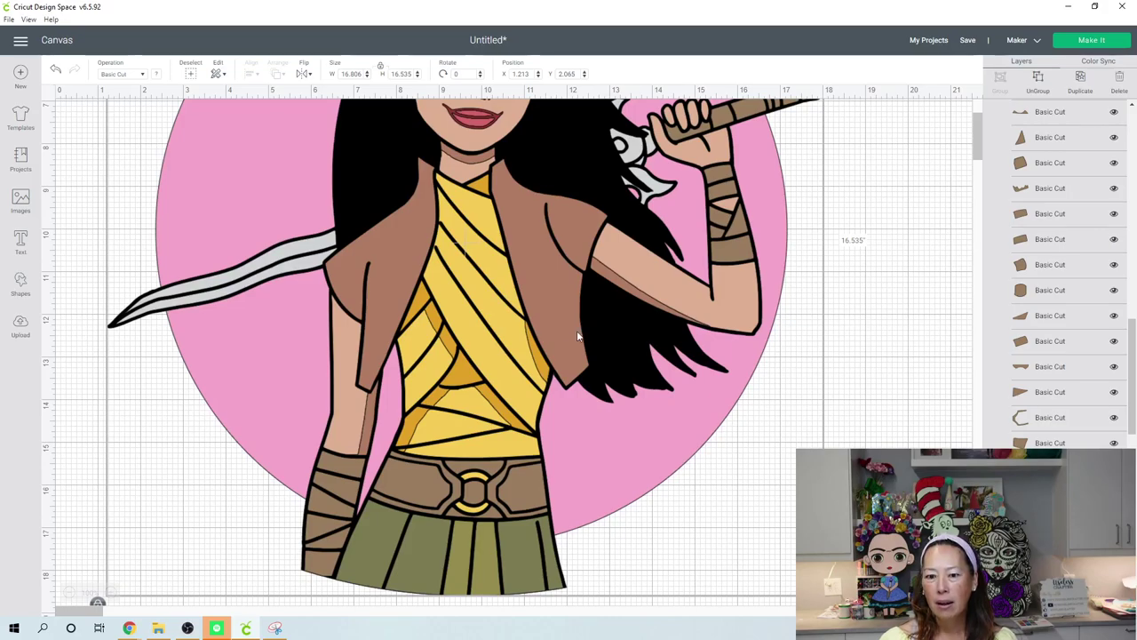
scroll(628, 368, down, 3)
scroll(627, 373, up, 2)
scroll(628, 377, up, 5)
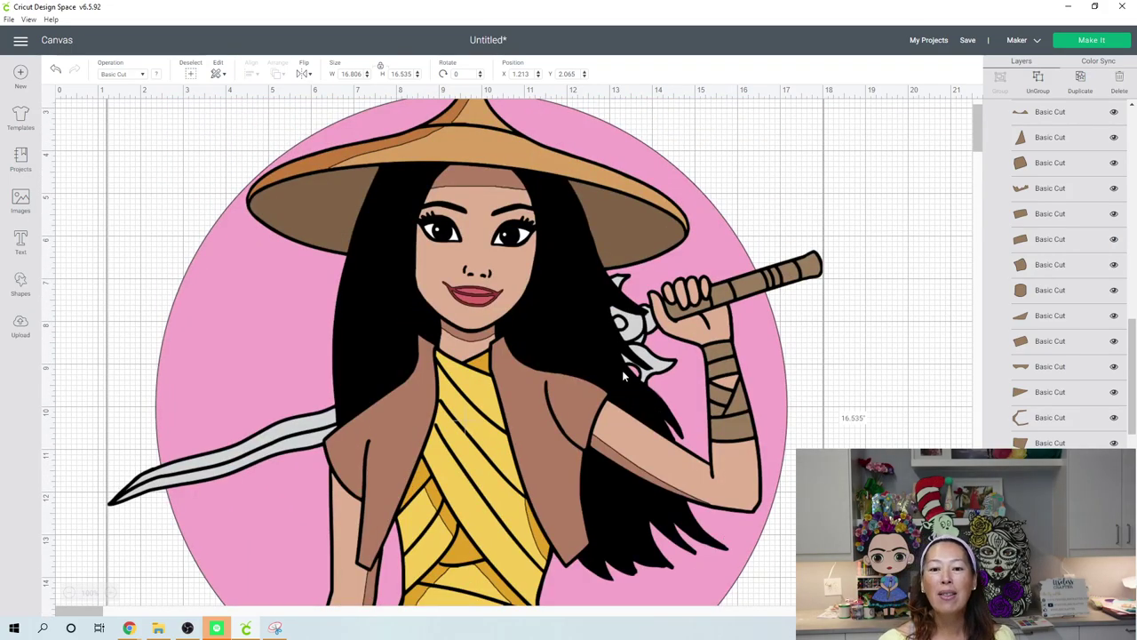
scroll(622, 369, up, 1)
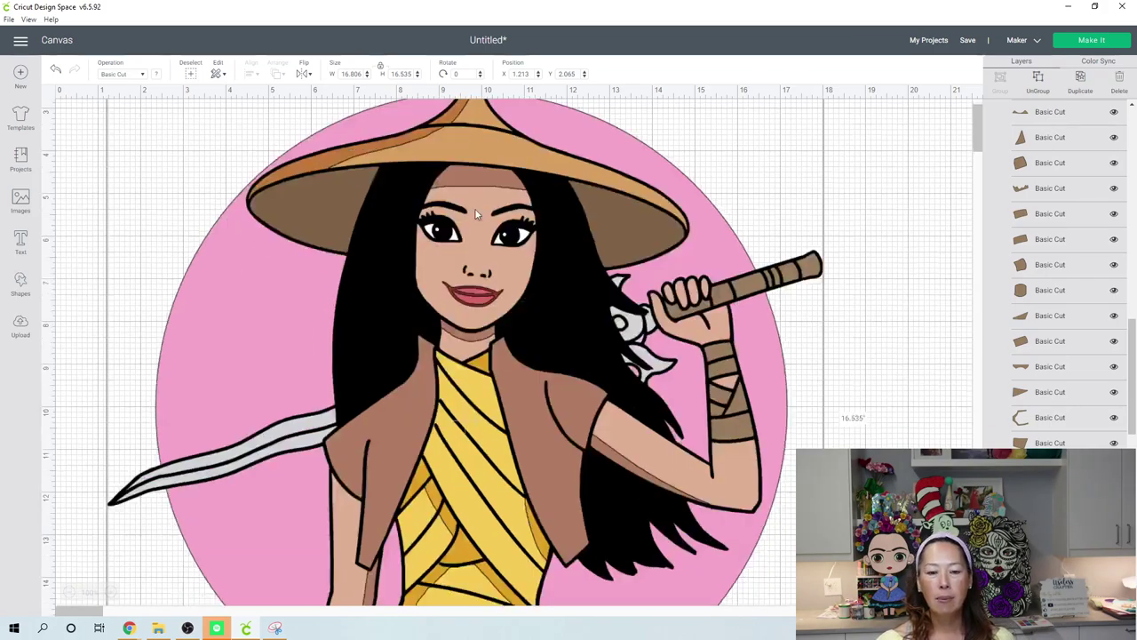
scroll(445, 222, down, 2)
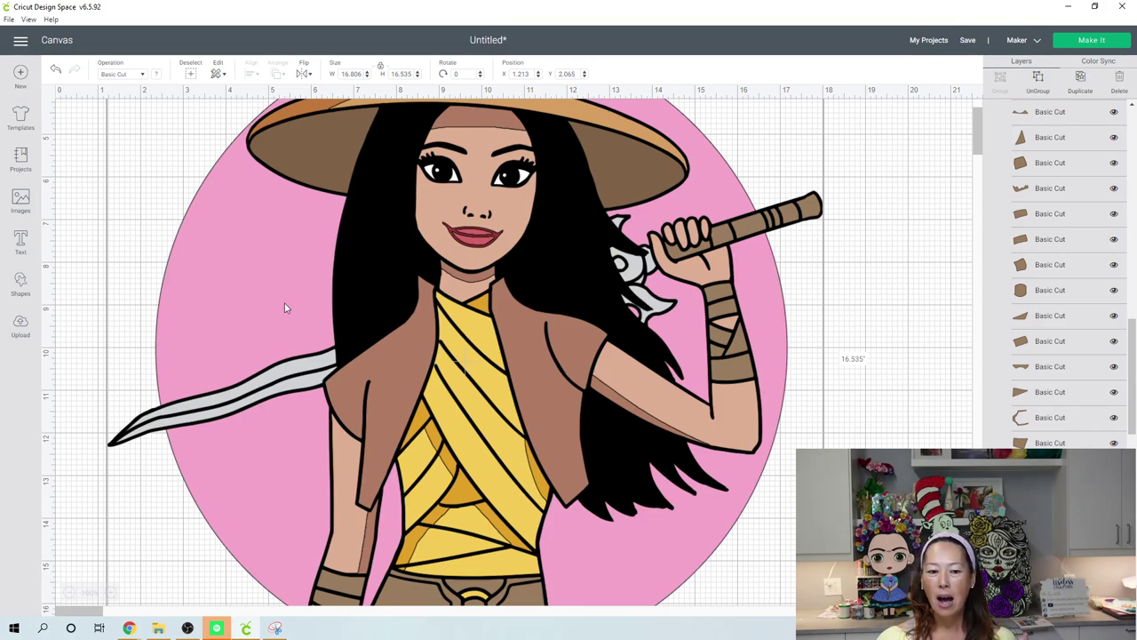
scroll(284, 309, down, 4)
scroll(625, 380, up, 6)
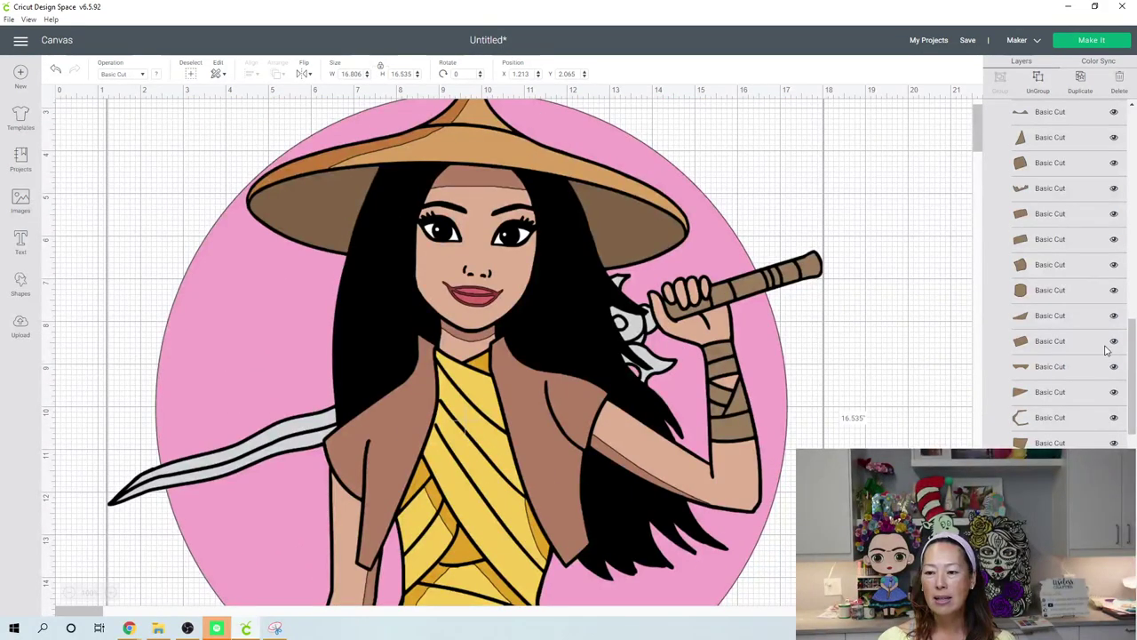
scroll(1106, 347, up, 10)
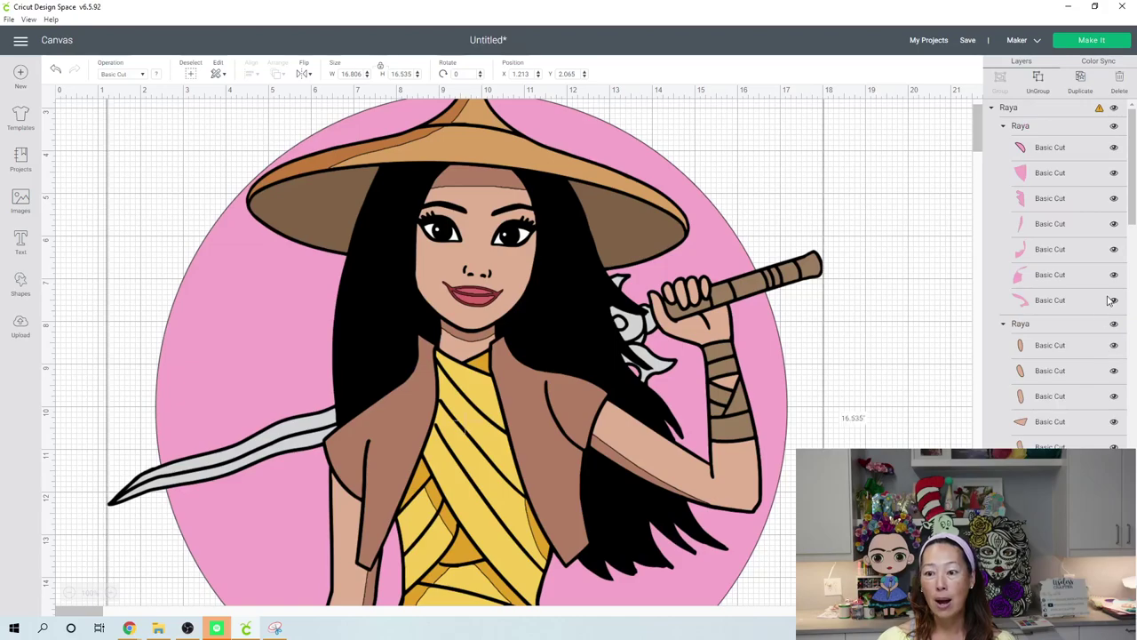
Delete the pink background circle and weld the face and forehead pieces into one shape.
click(1046, 131)
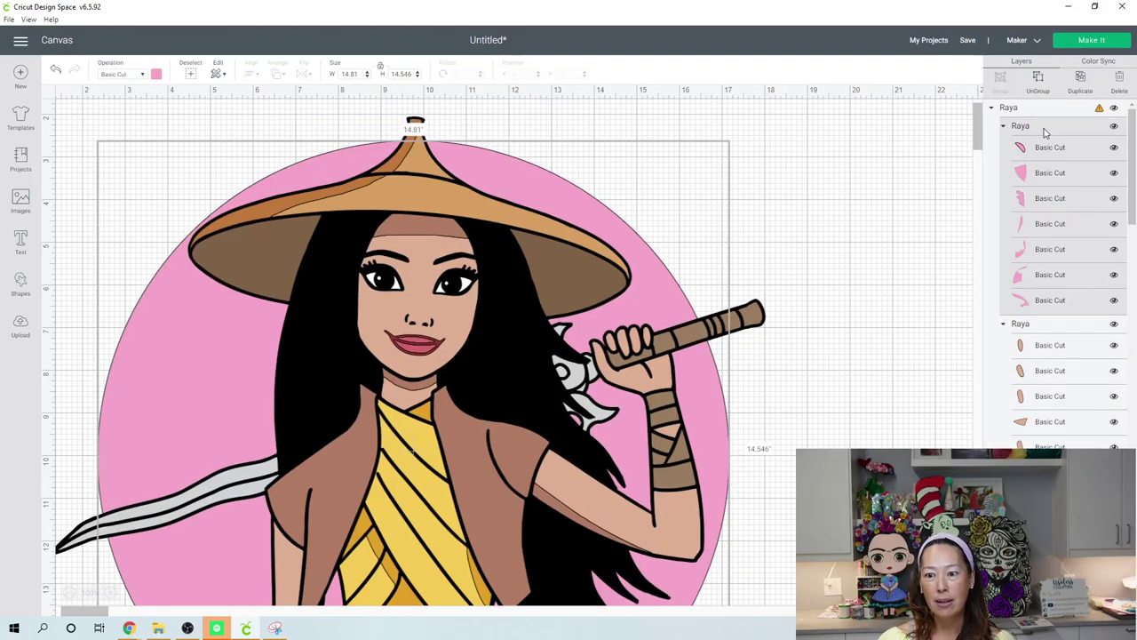
key(Delete)
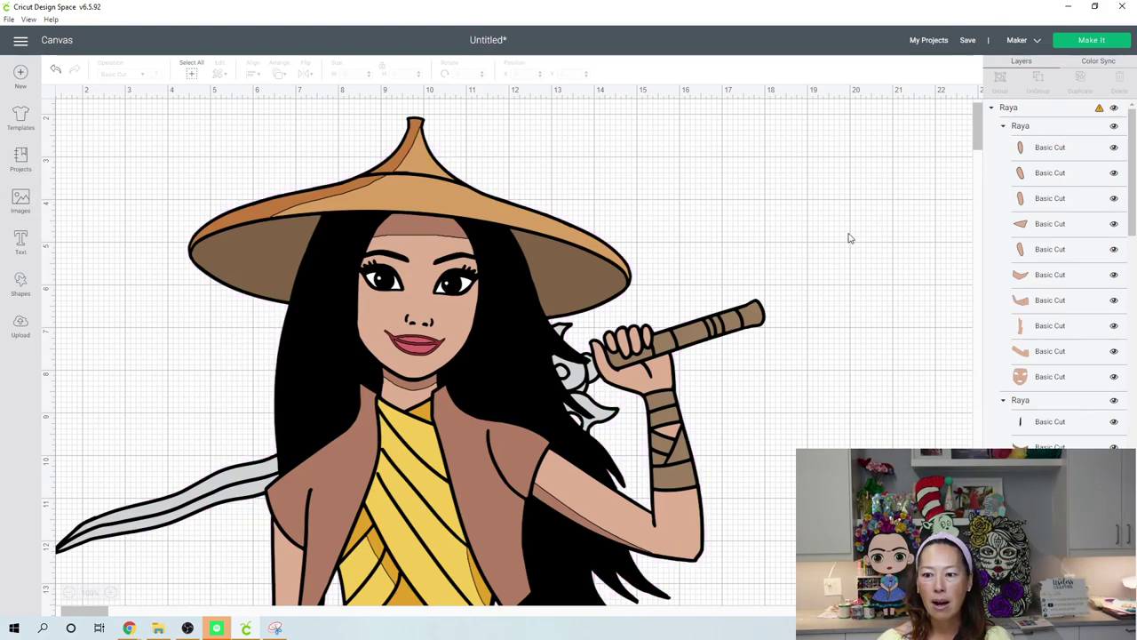
click(1024, 384)
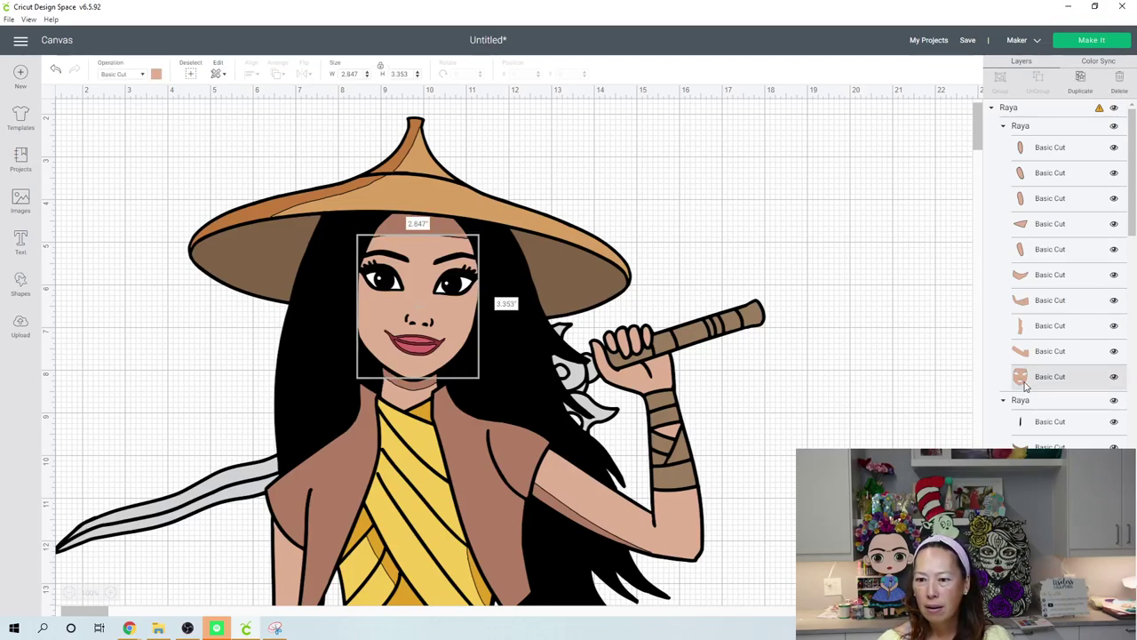
scroll(1024, 384, down, 3)
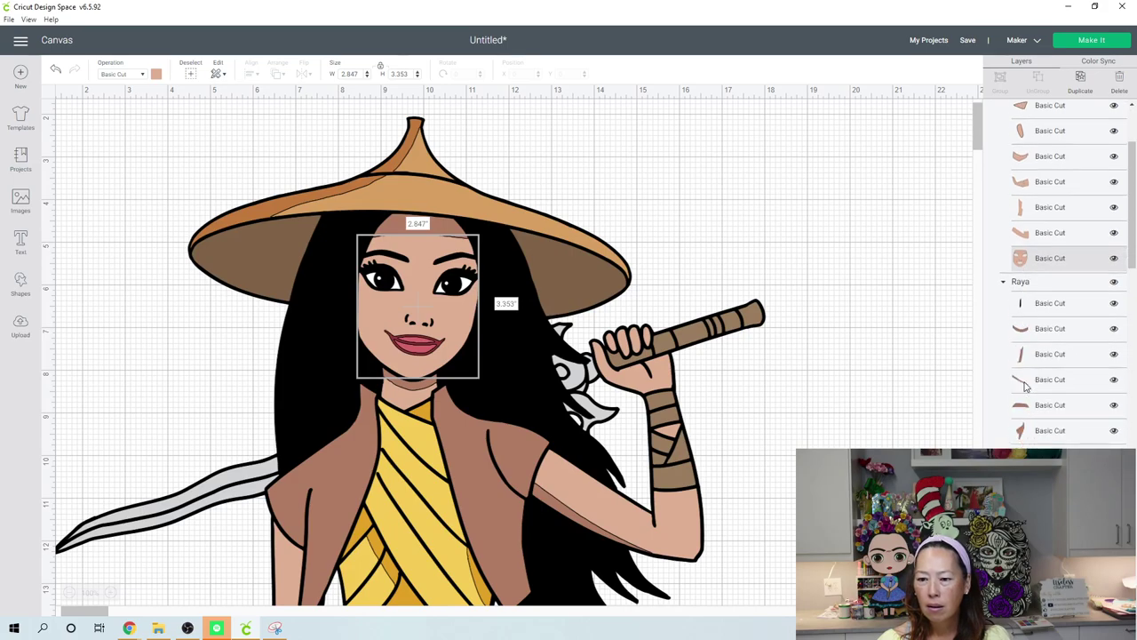
click(1026, 405)
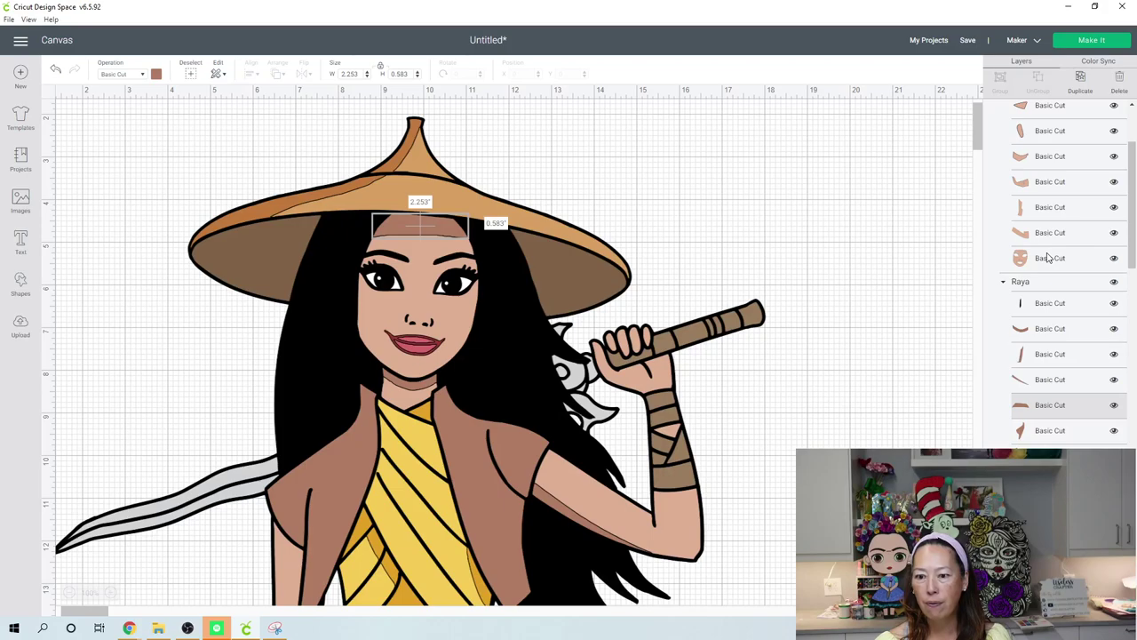
click(1048, 258)
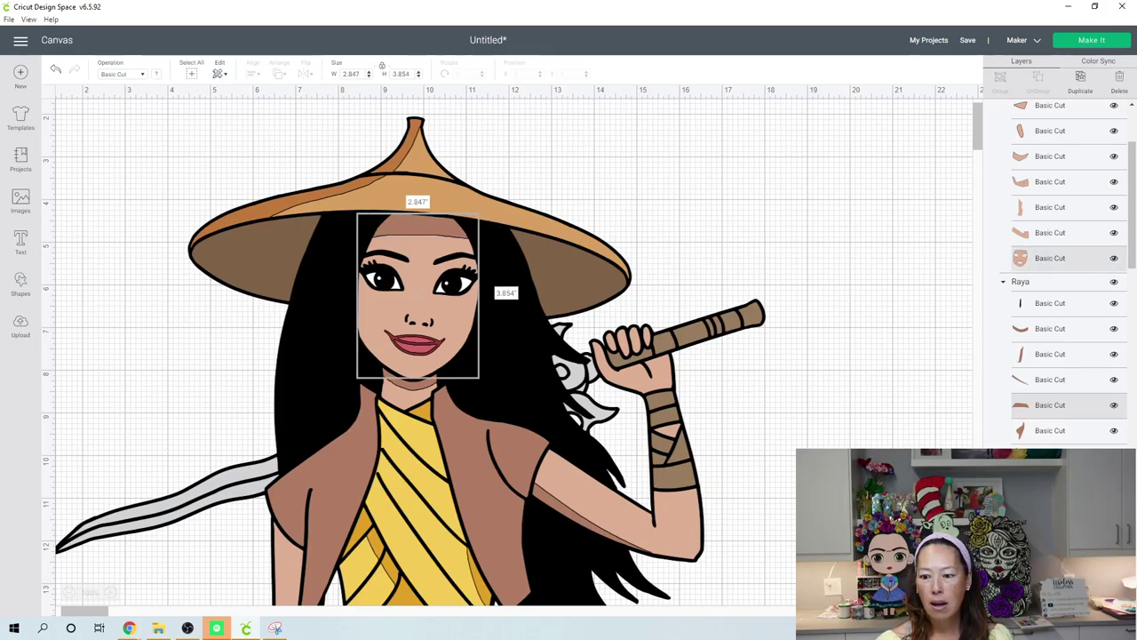
key(Escape)
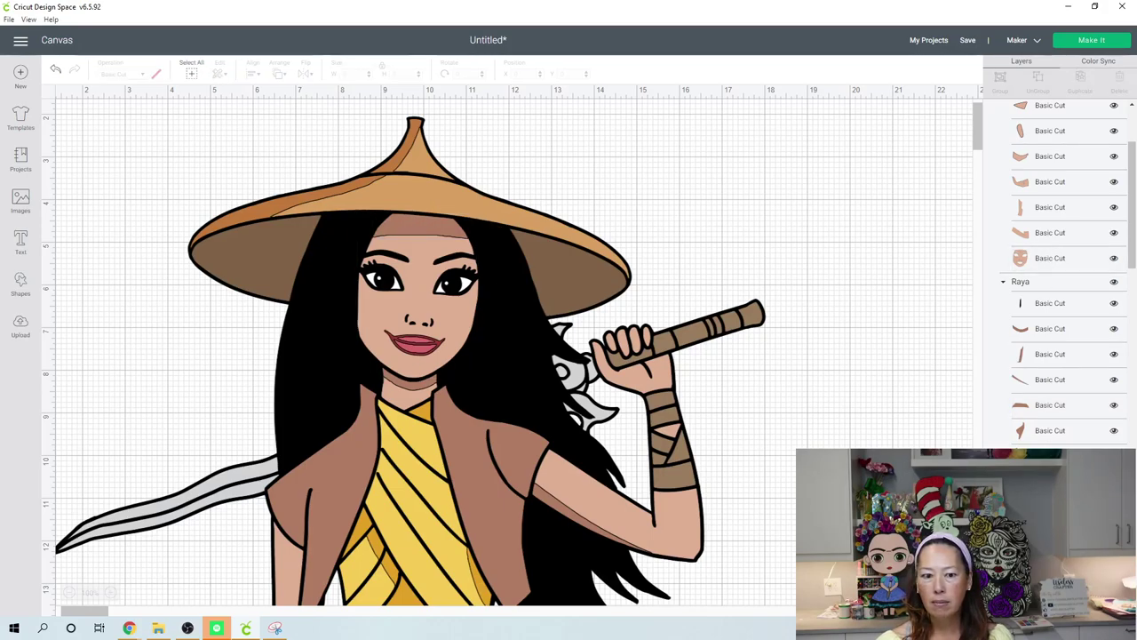
key(ctrl+z)
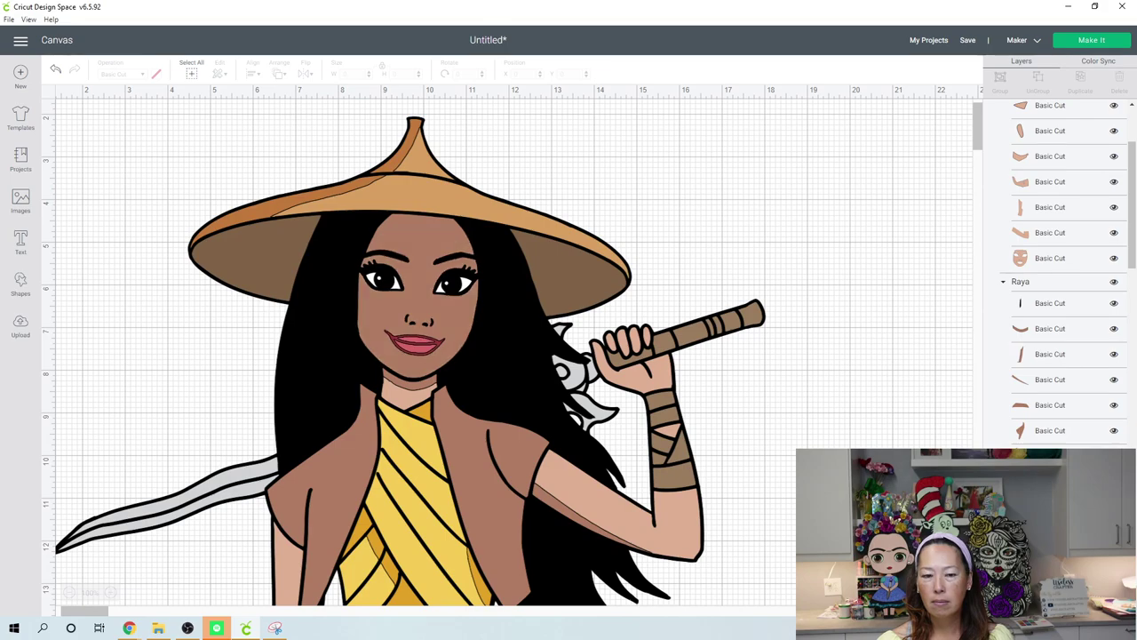
Recolour the welded face to the light peach skin tone after trying several browns.
click(419, 237)
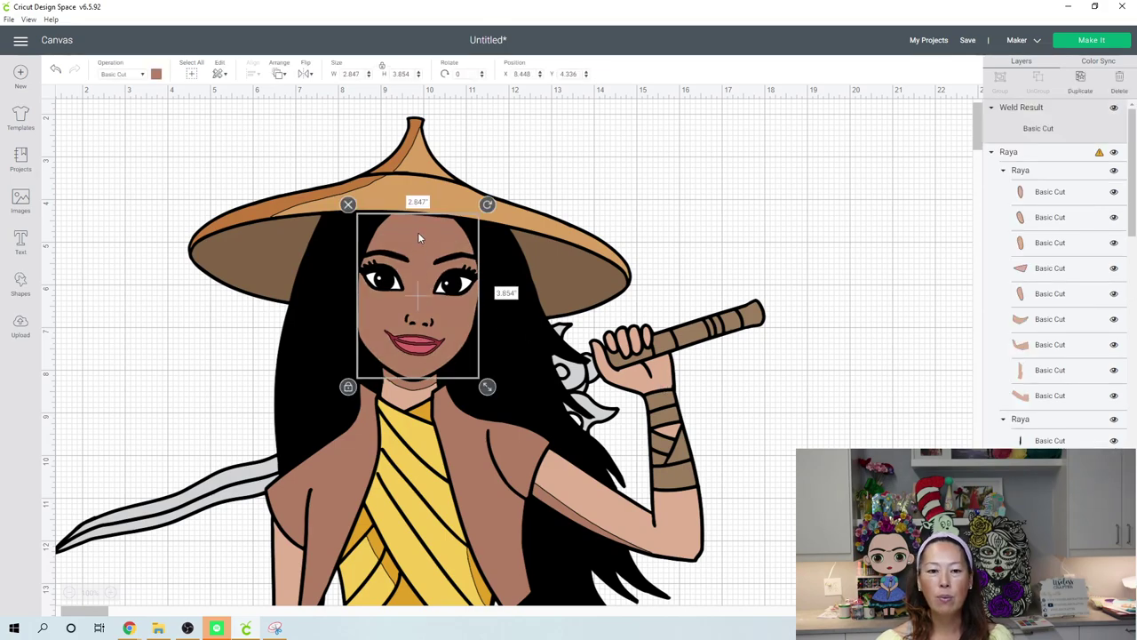
click(156, 75)
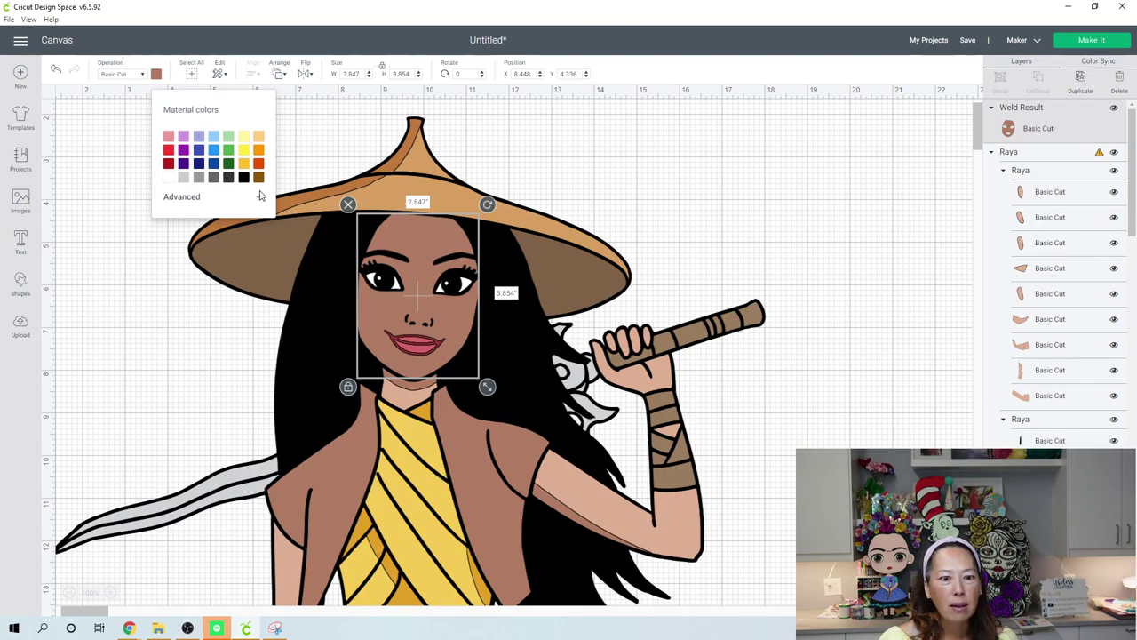
click(258, 139)
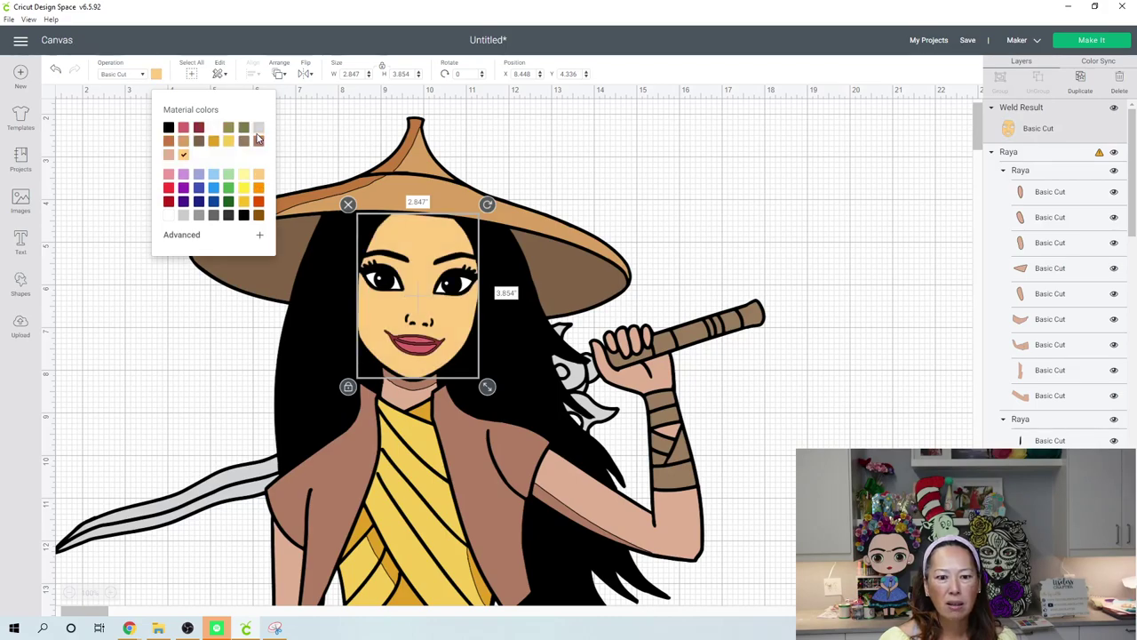
click(168, 142)
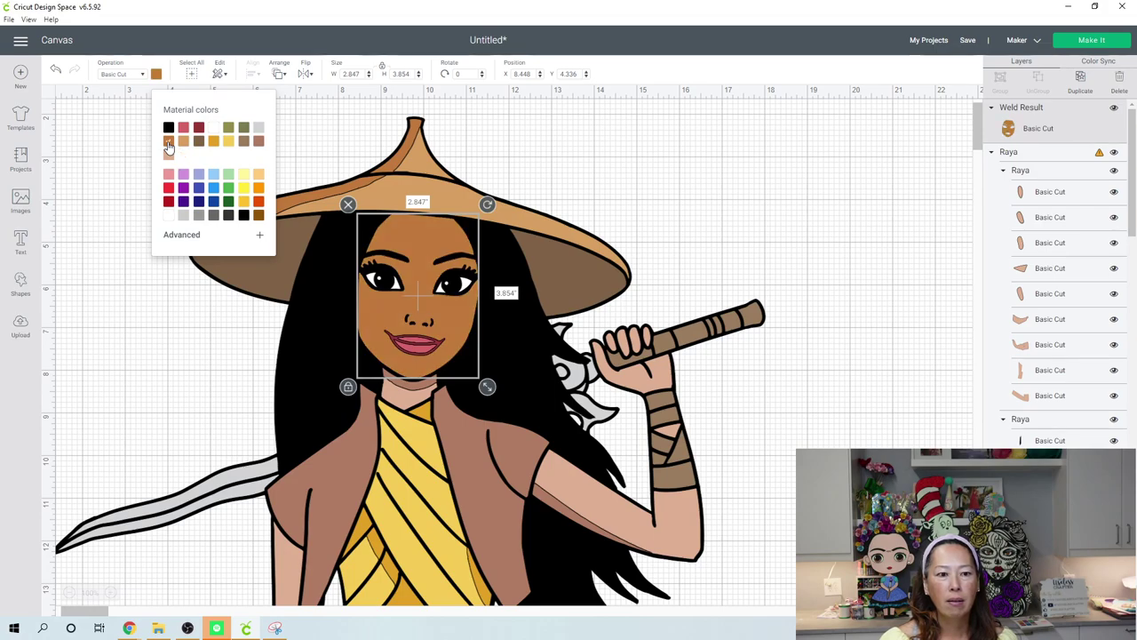
click(182, 143)
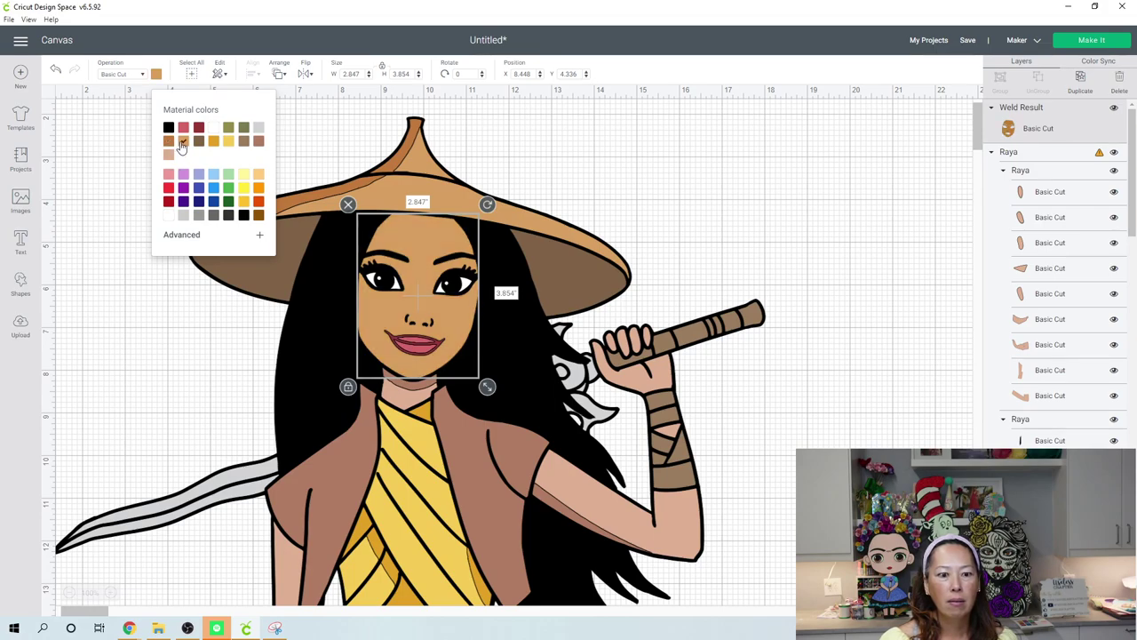
click(258, 144)
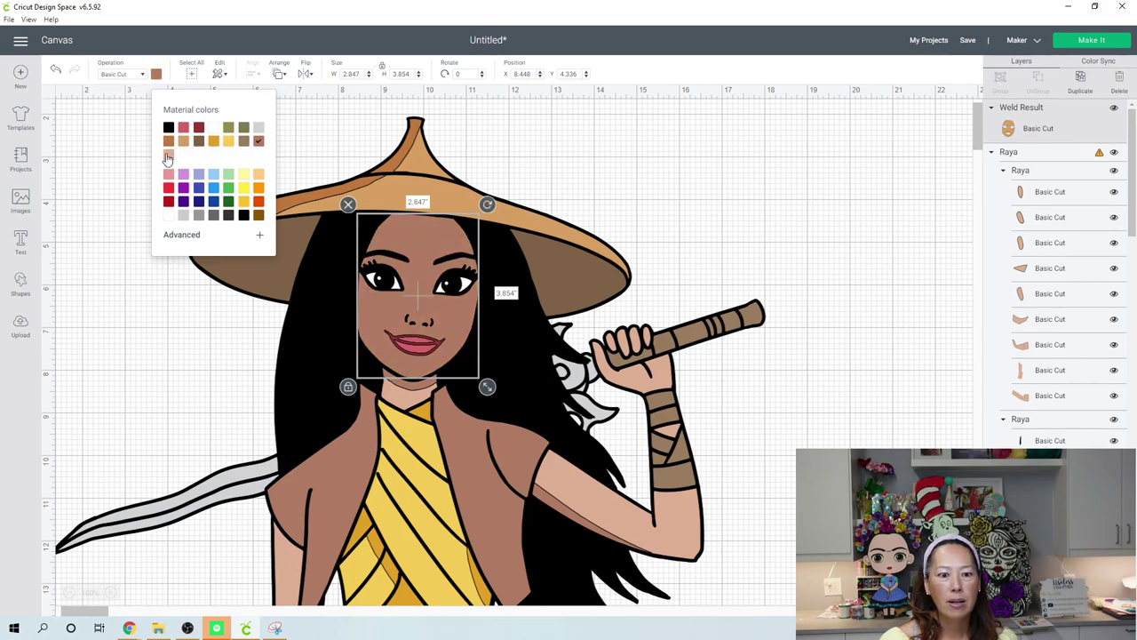
click(168, 156)
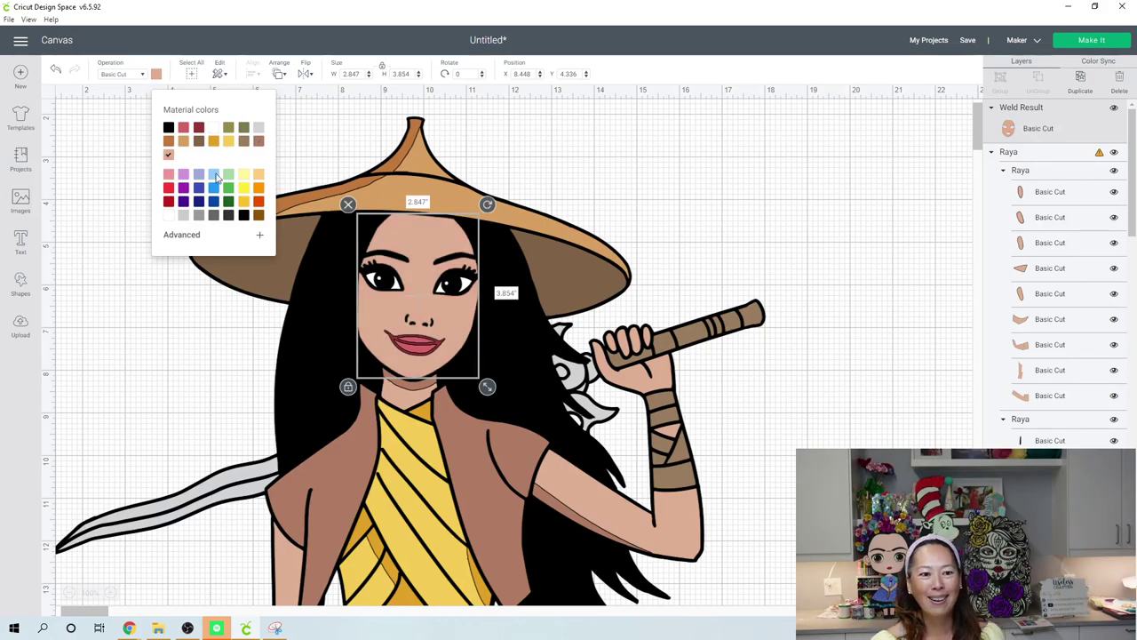
click(838, 259)
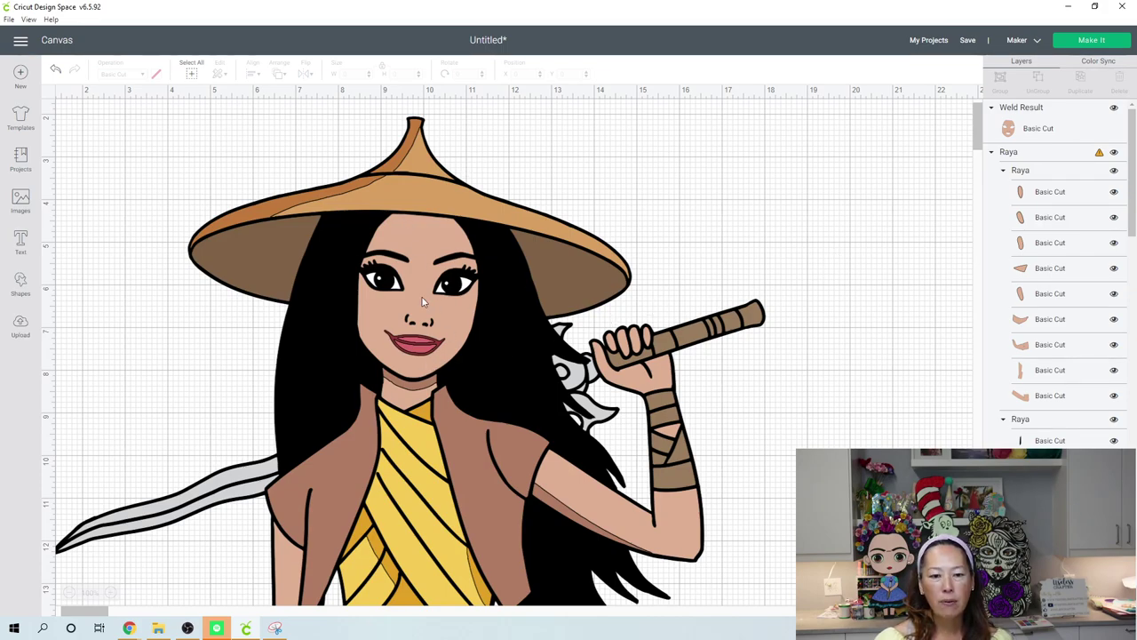
Weld the small neck piece and the second neck piece into a single layer.
click(427, 387)
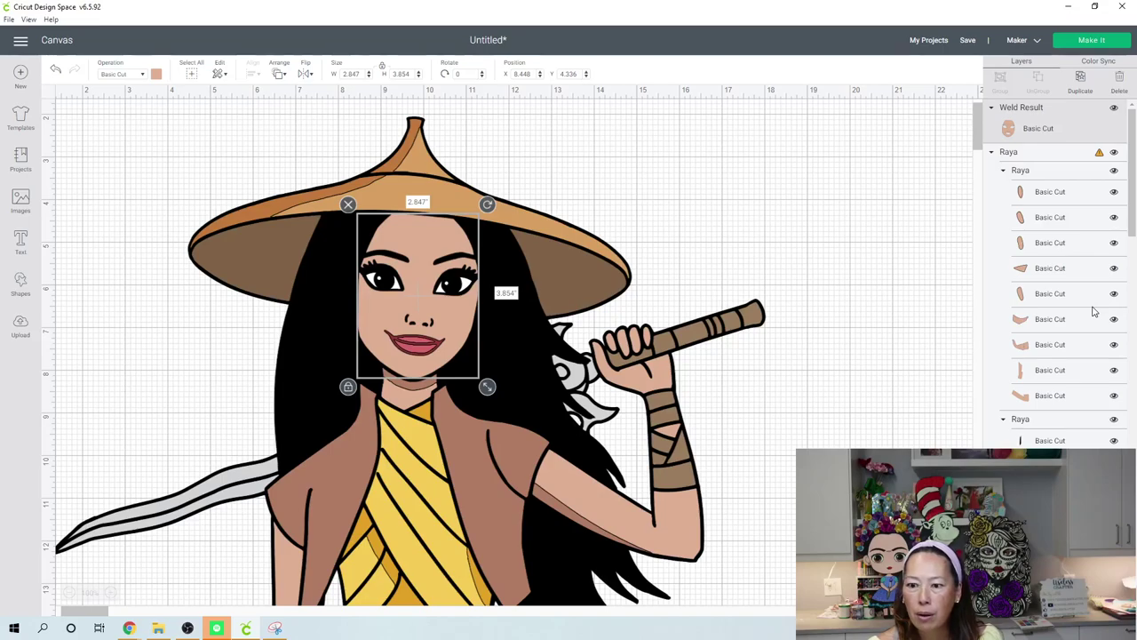
scroll(1094, 325, down, 1)
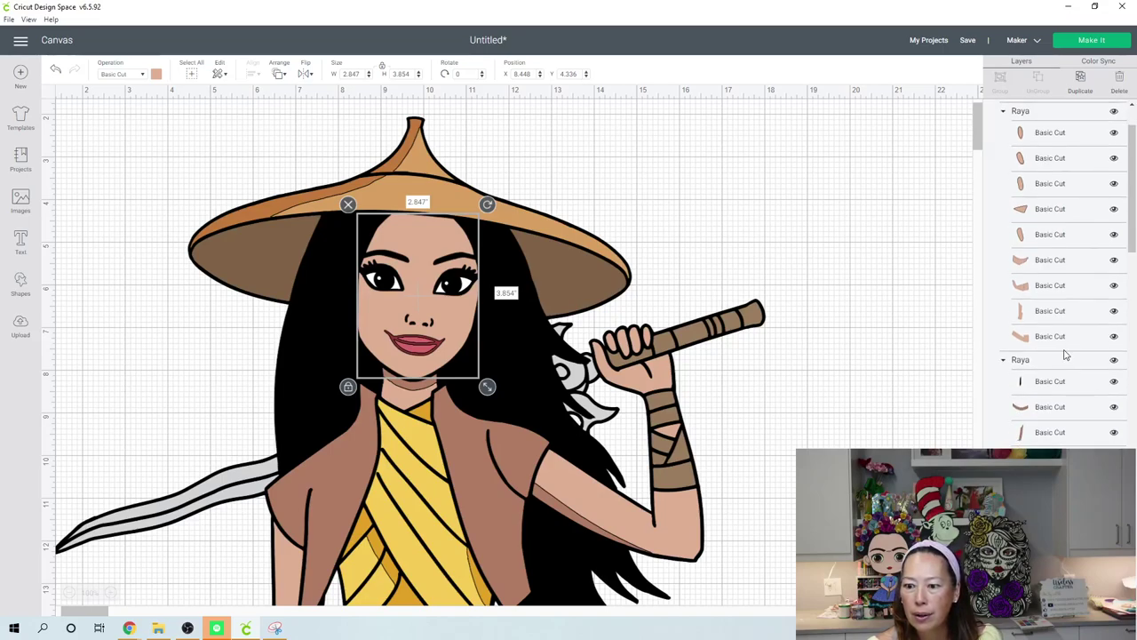
click(1052, 270)
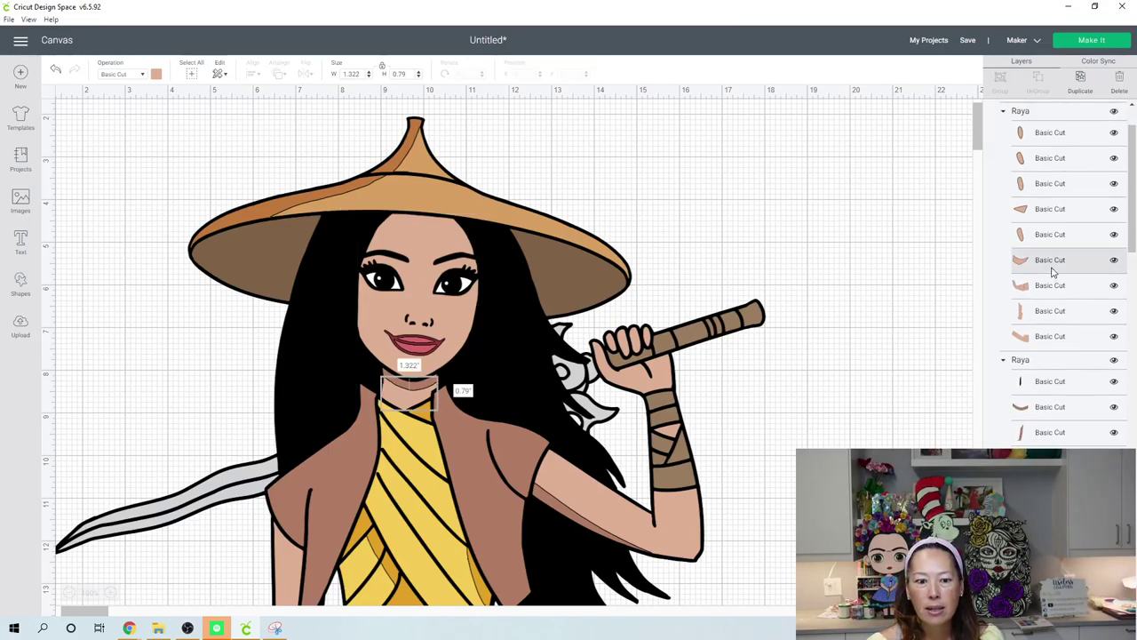
shift+click(1055, 408)
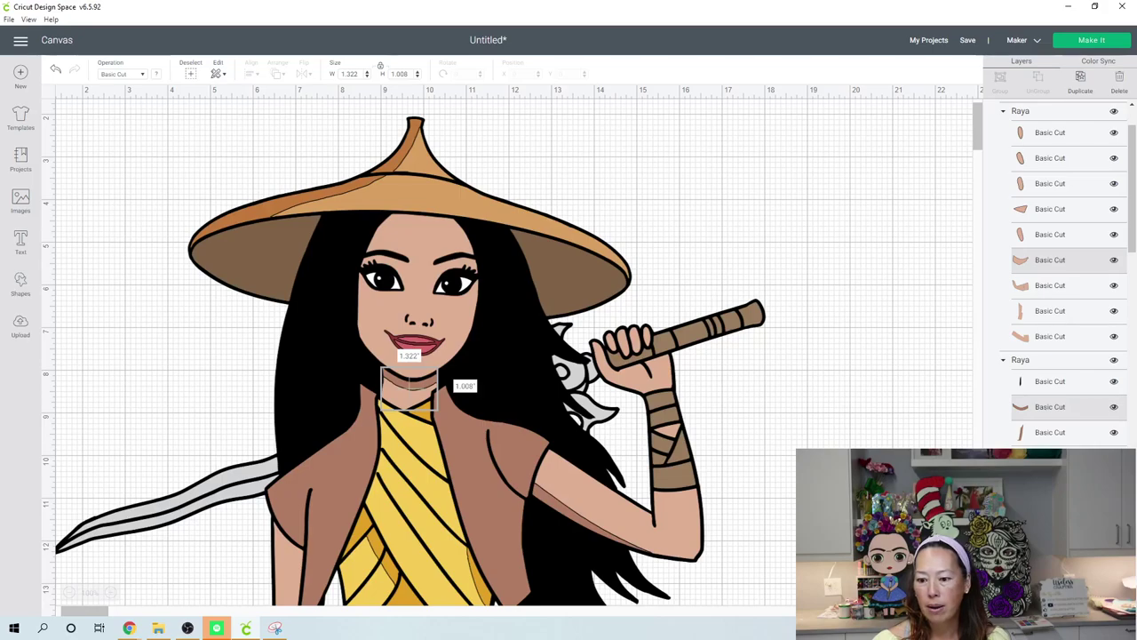
key(Escape)
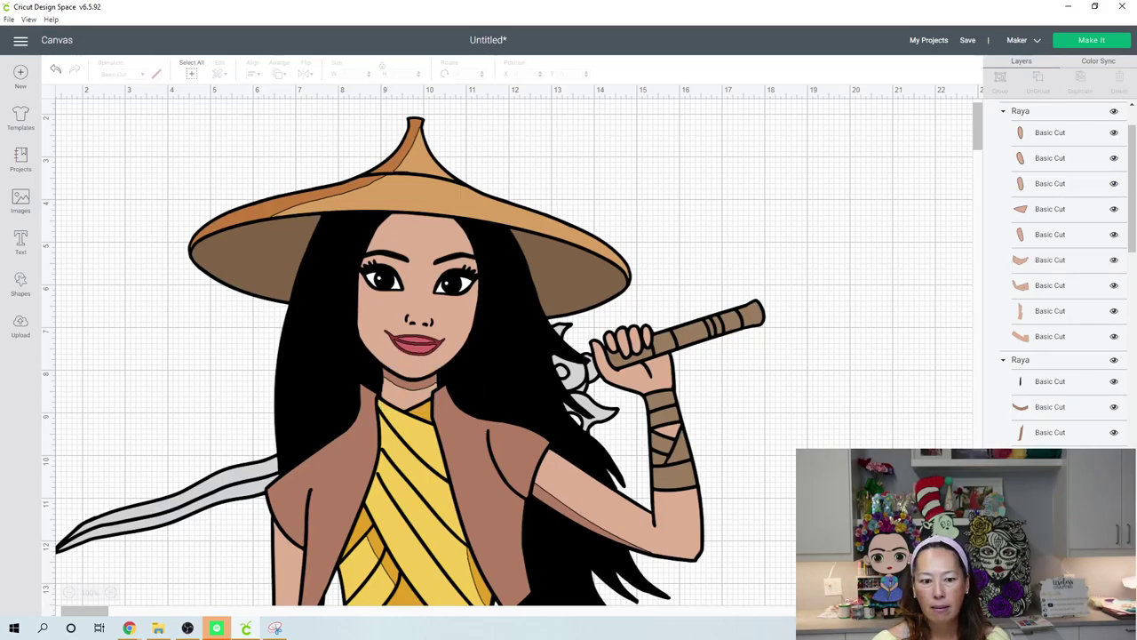
key(ctrl+z)
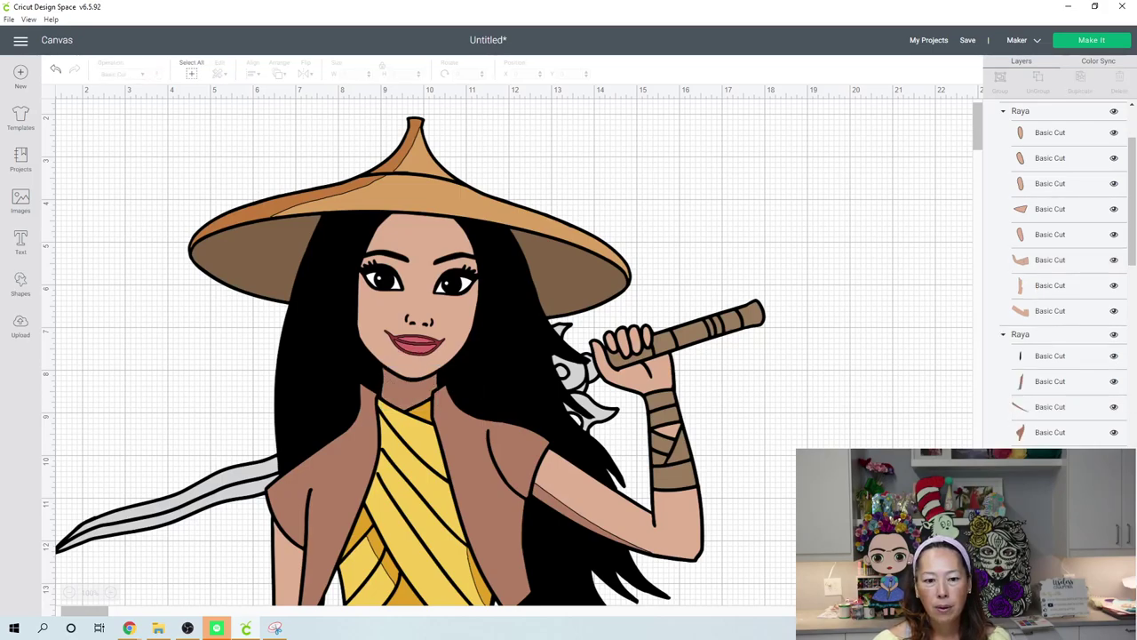
Recolour the welded neck to the light peach skin tone.
click(414, 400)
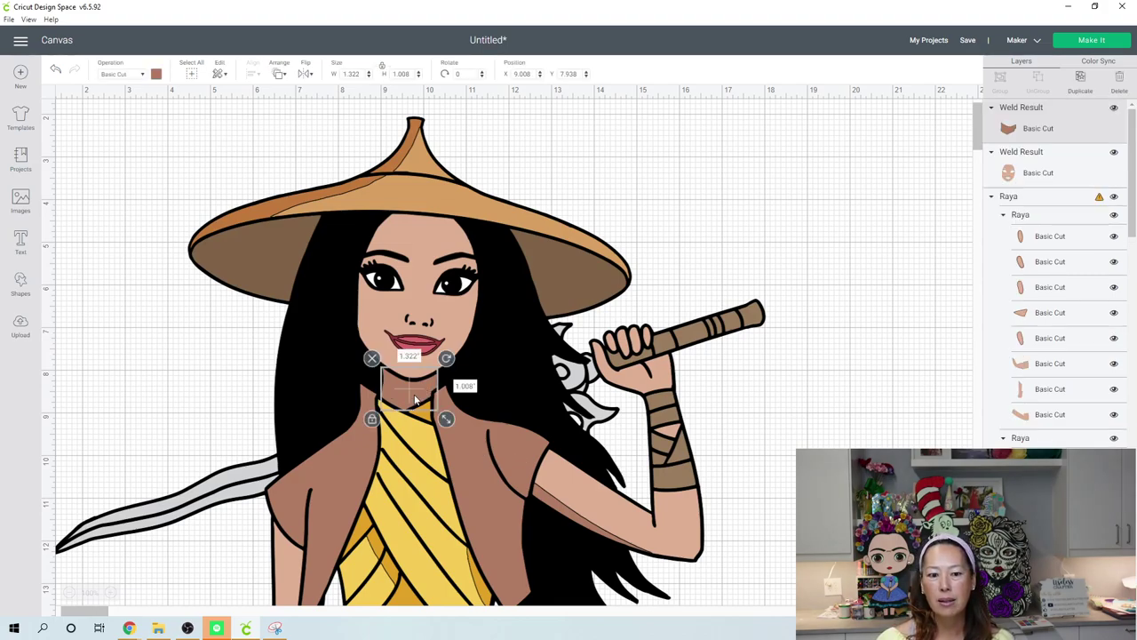
click(158, 75)
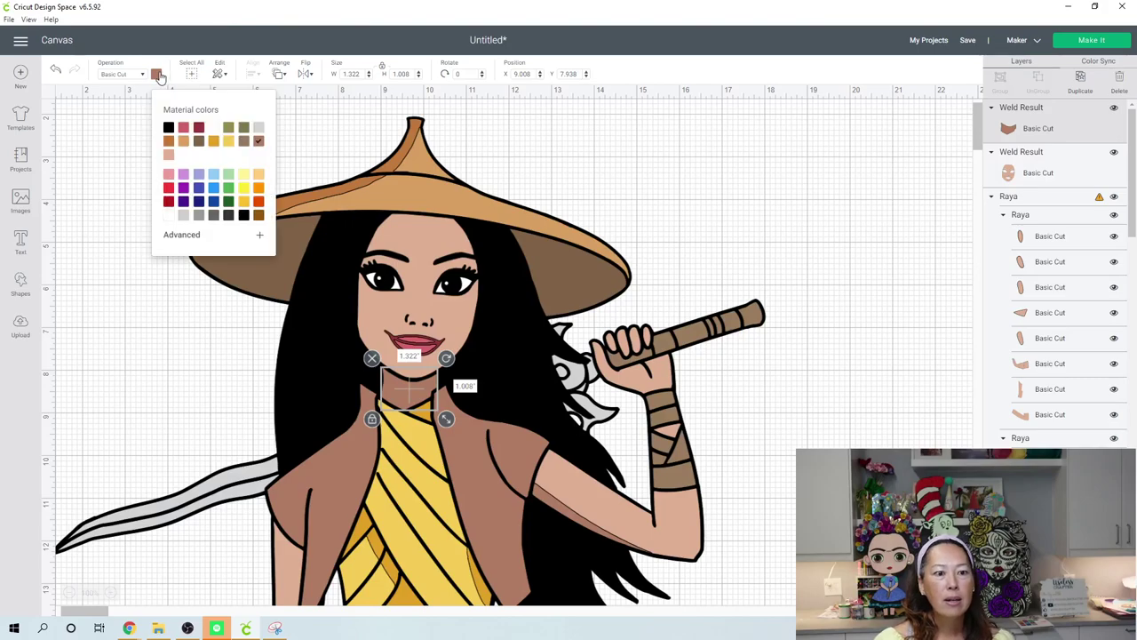
click(168, 156)
Weld the right arm's two pieces into one shape and colour it light peach.
scroll(777, 369, down, 3)
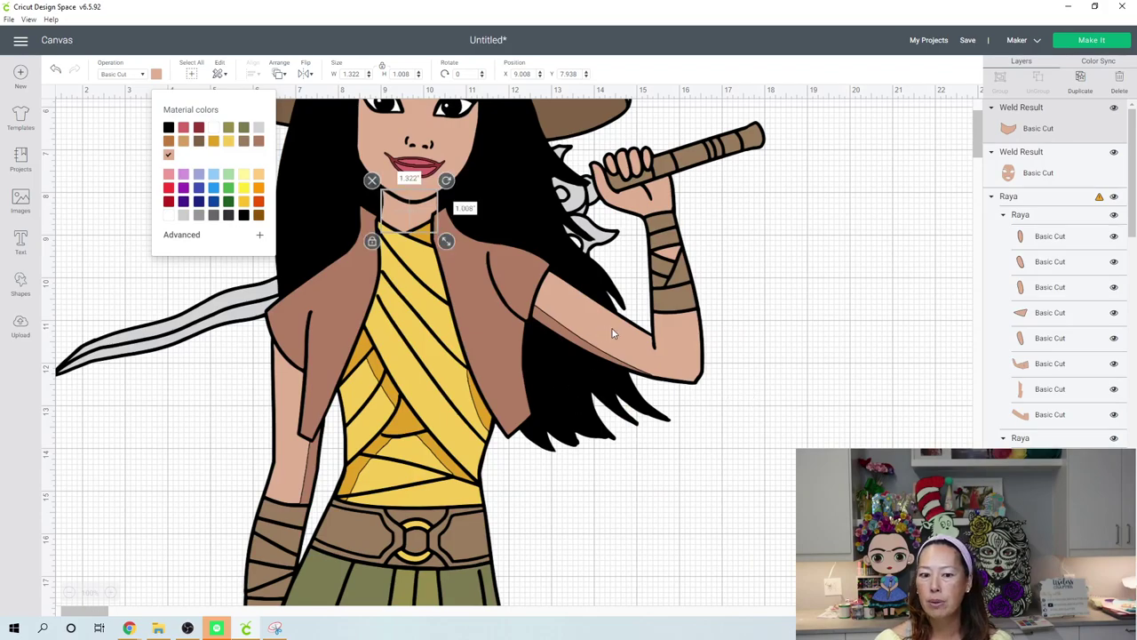
click(1037, 418)
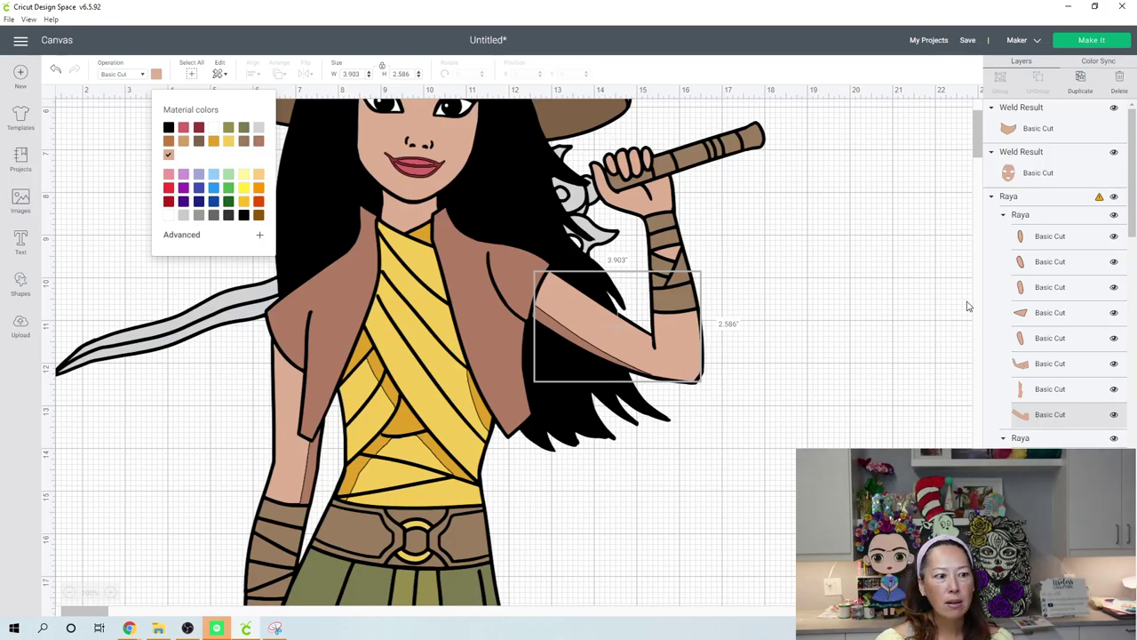
scroll(1023, 249, down, 2)
scroll(1023, 249, down, 1)
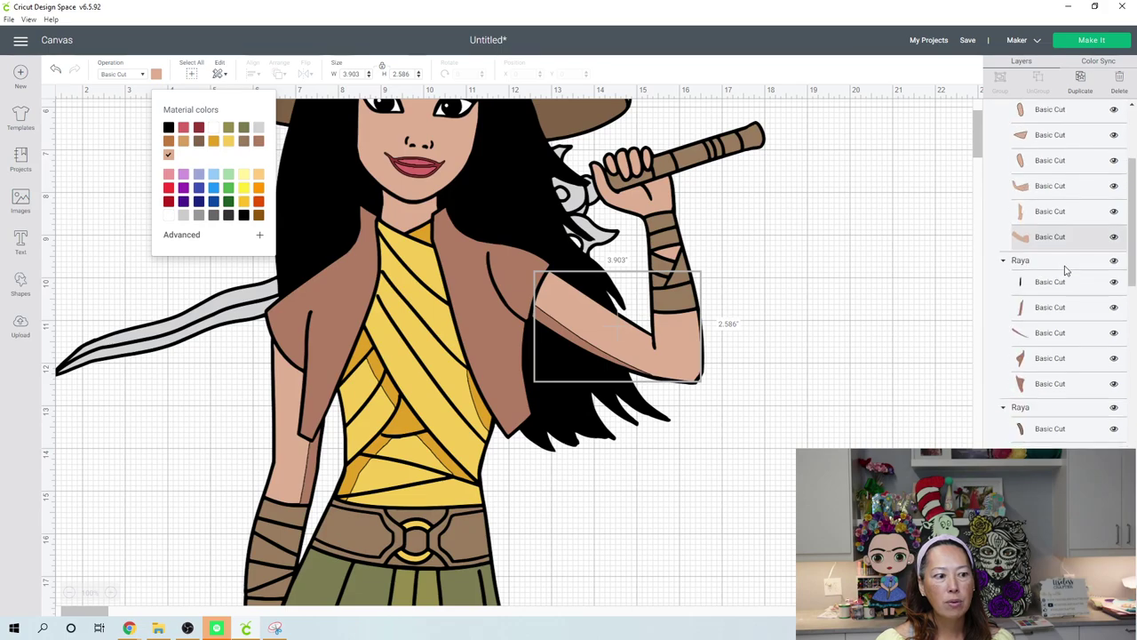
click(1046, 341)
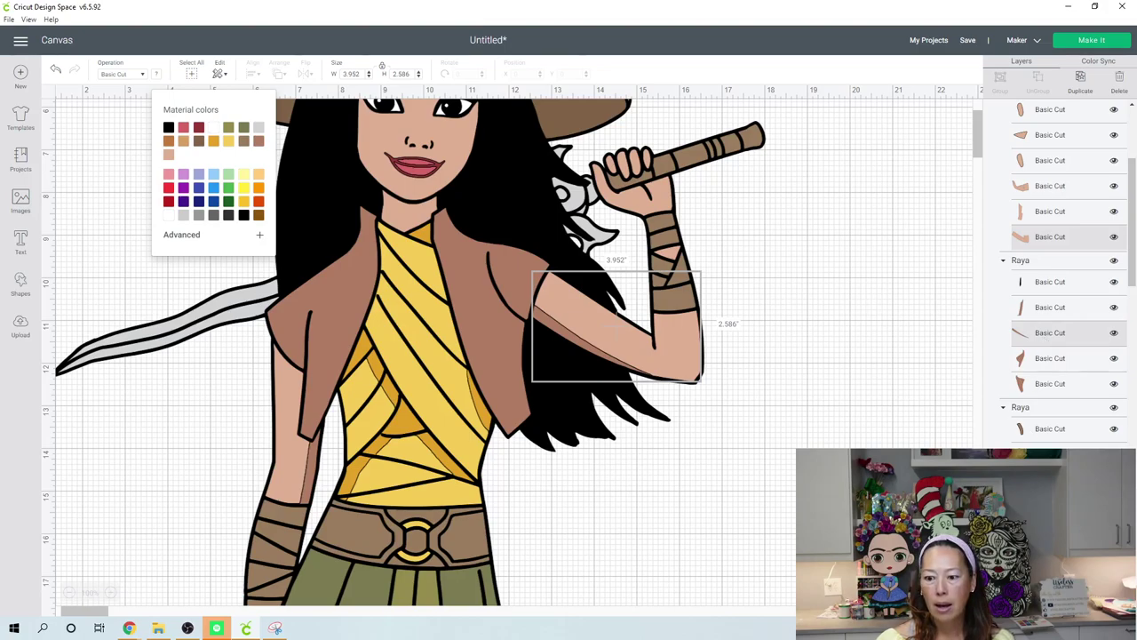
key(Escape)
key(ctrl+z)
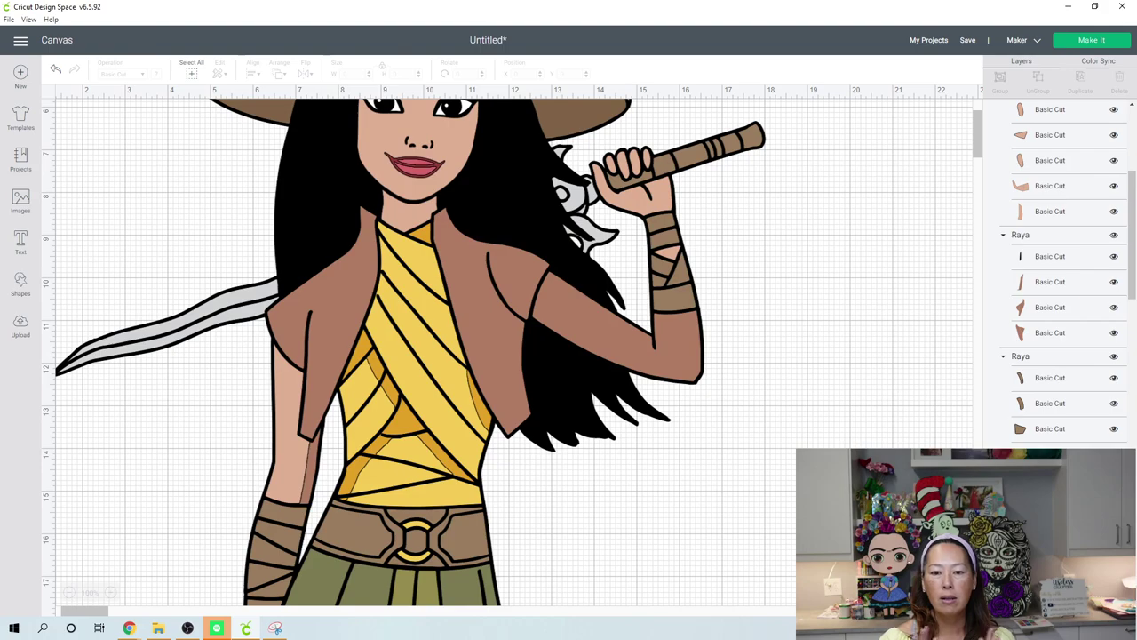
click(597, 327)
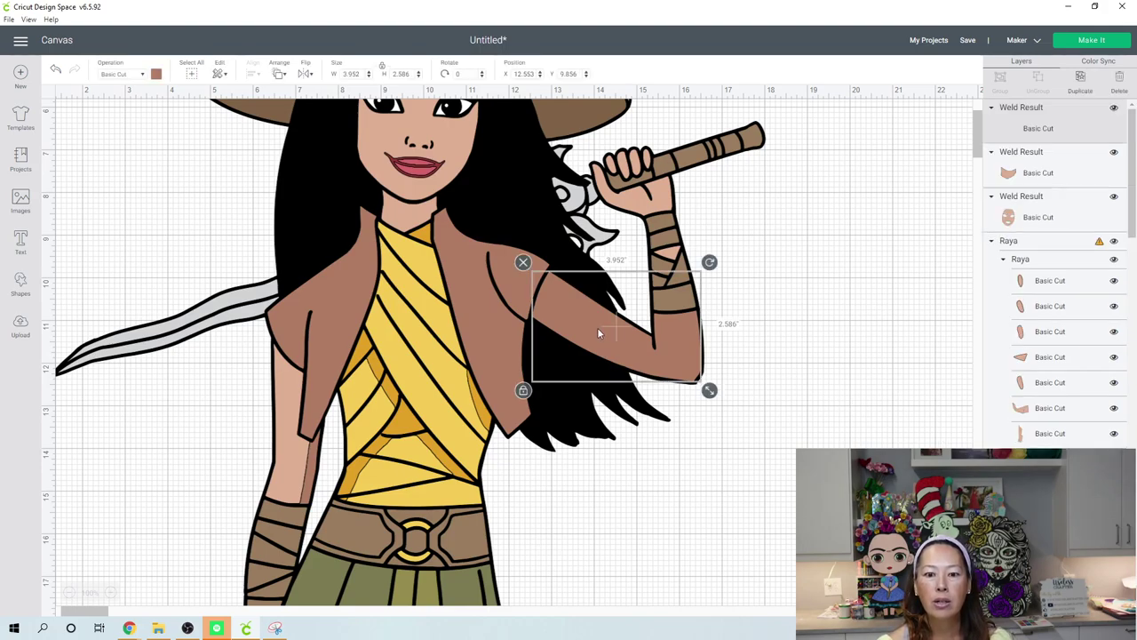
click(157, 73)
click(169, 156)
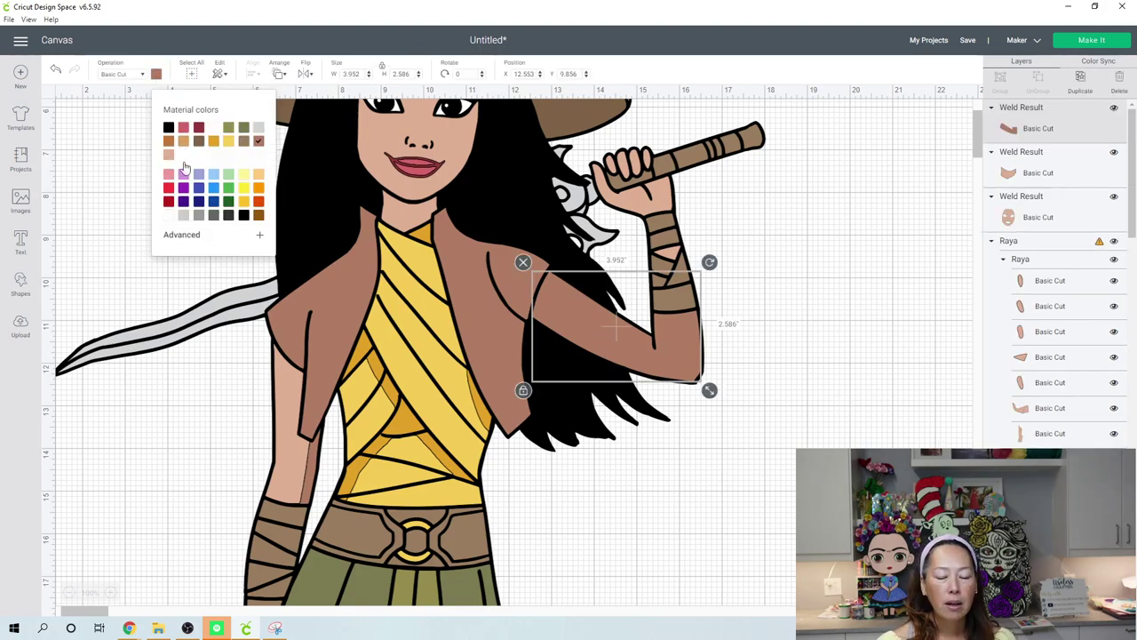
click(820, 326)
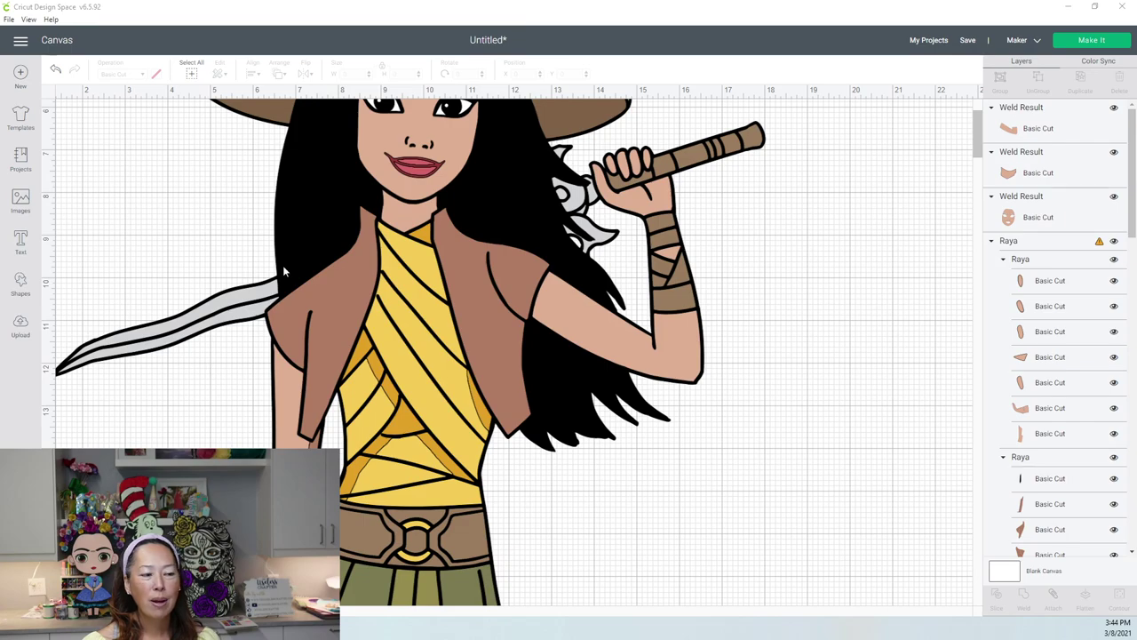
Undo the accidental group move and place the welded face piece over Raya's face.
click(459, 322)
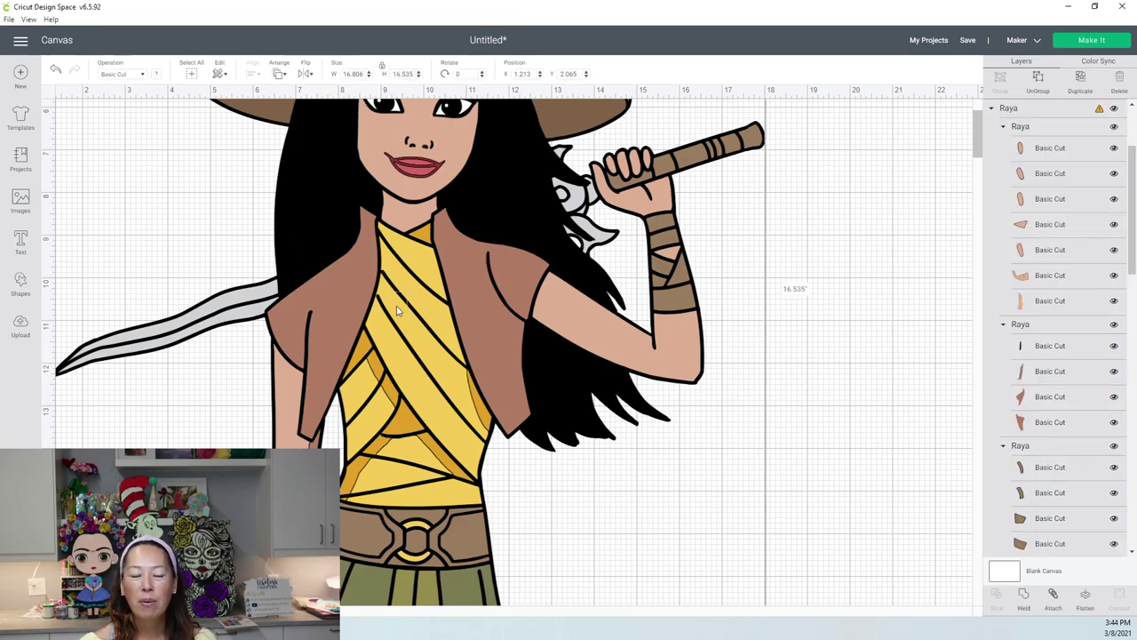
drag(390, 309, 530, 345)
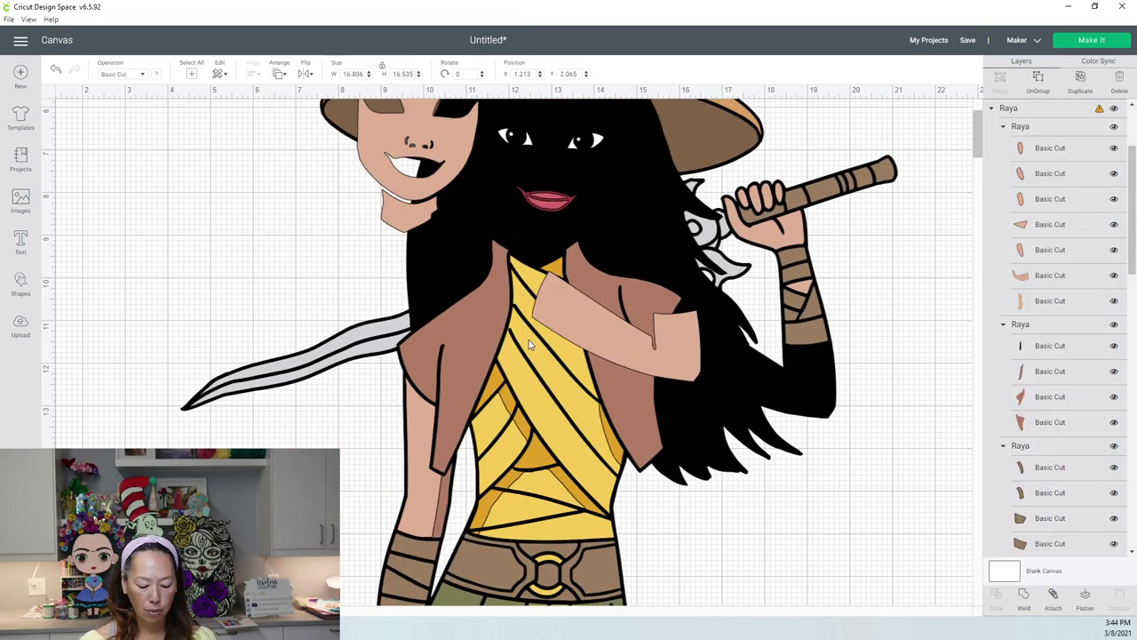
key(Escape)
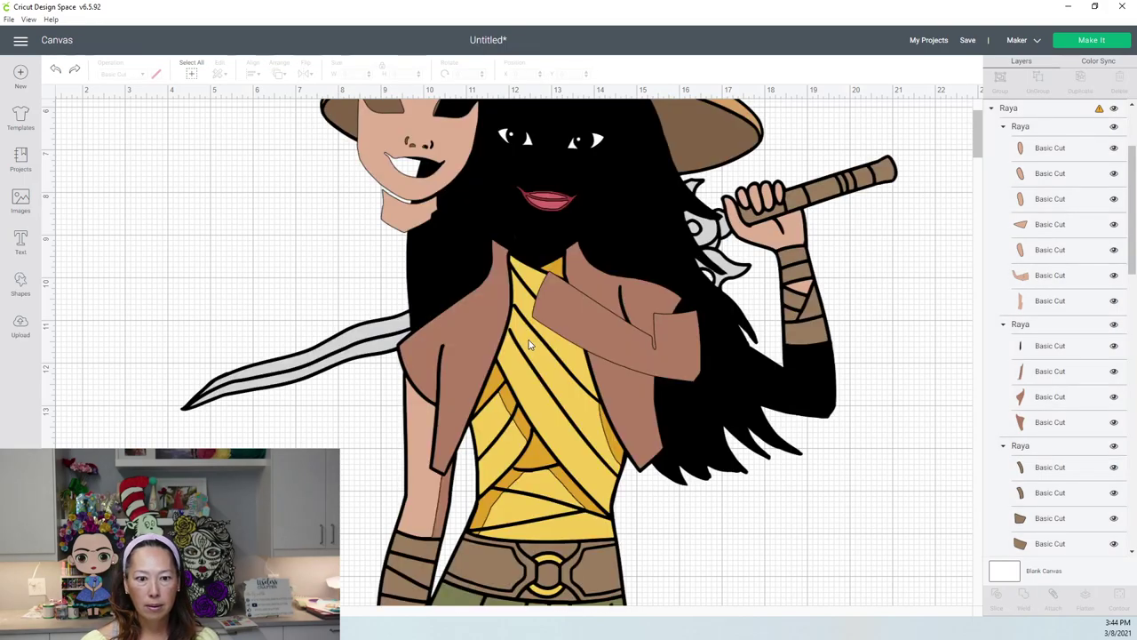
click(56, 76)
click(56, 77)
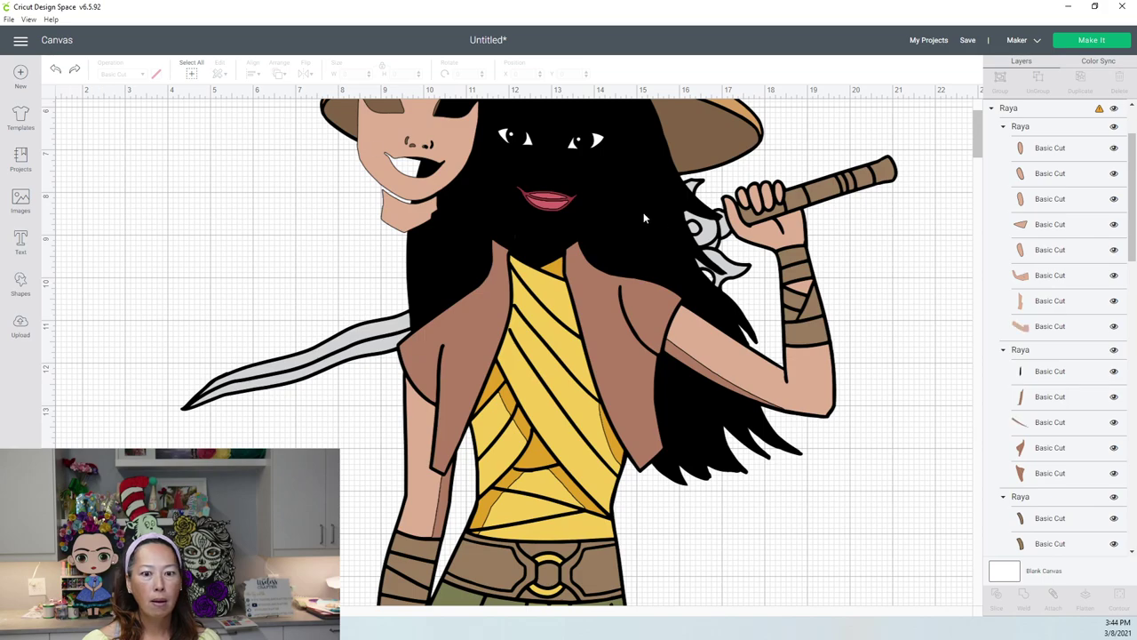
drag(418, 183, 546, 216)
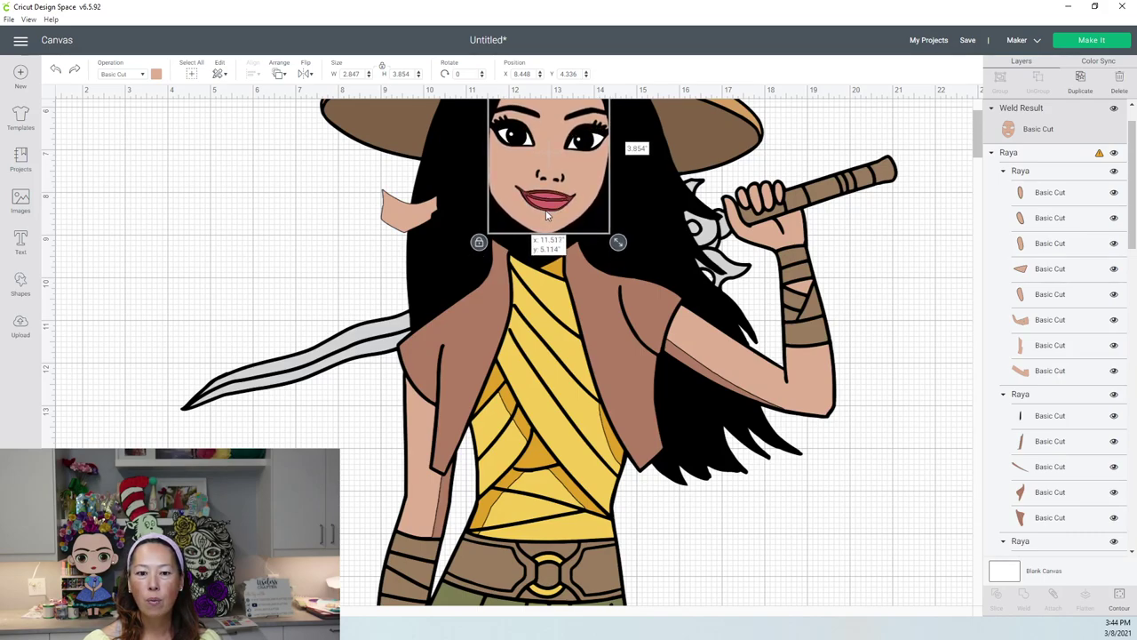
Move the neck under Raya's chin, then weld the raised arm's pieces and make them light peach.
click(419, 212)
drag(420, 213, 540, 248)
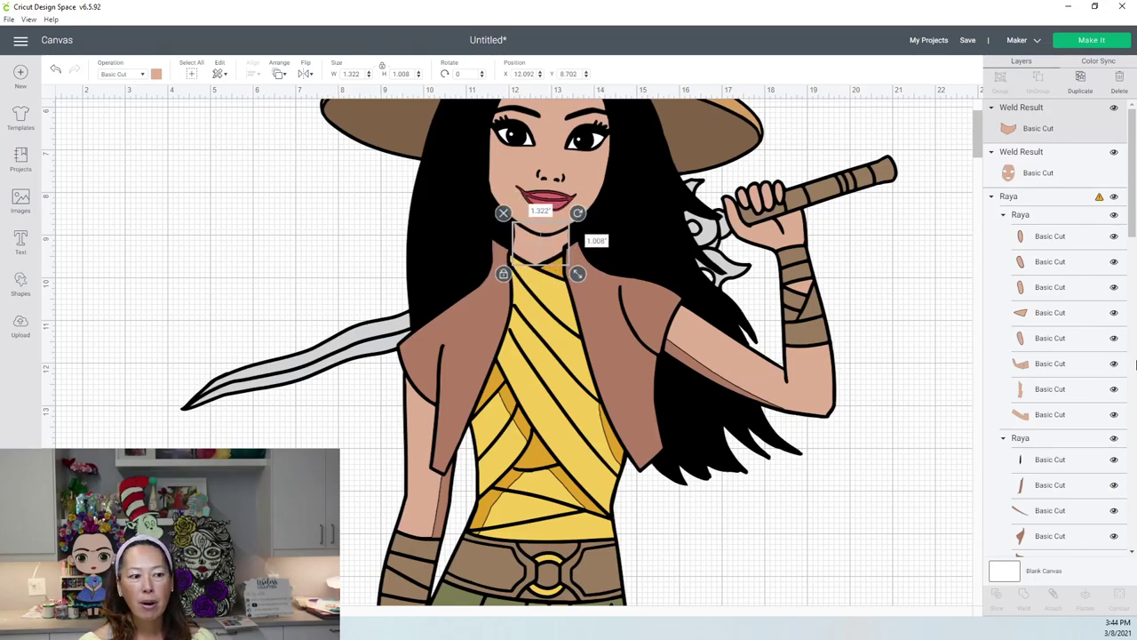
click(1033, 415)
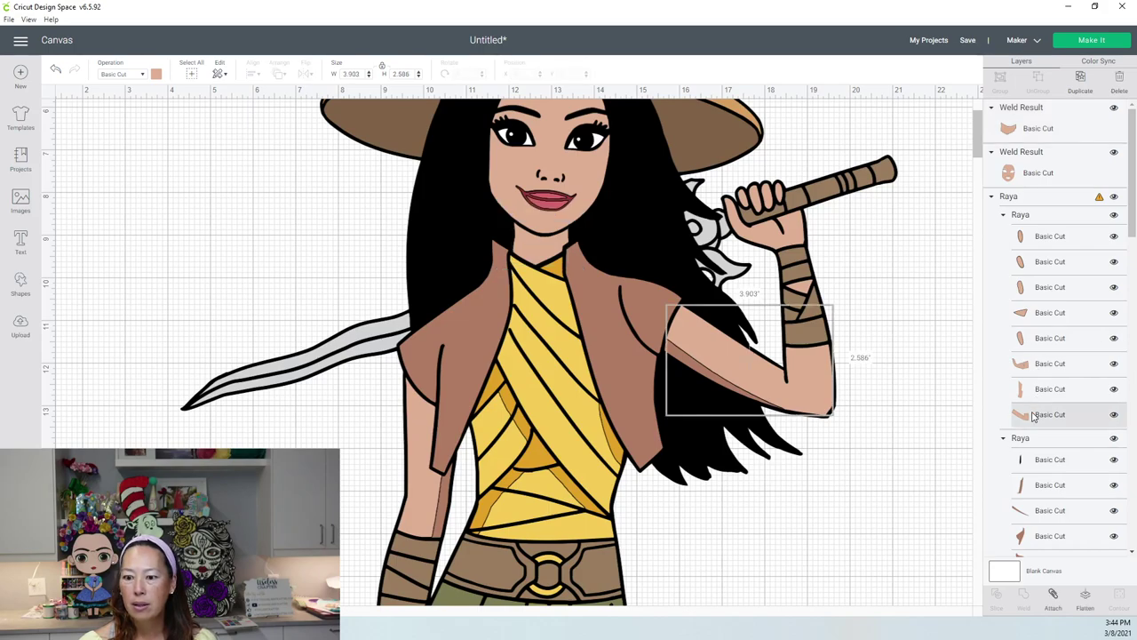
shift+click(1039, 515)
click(1025, 596)
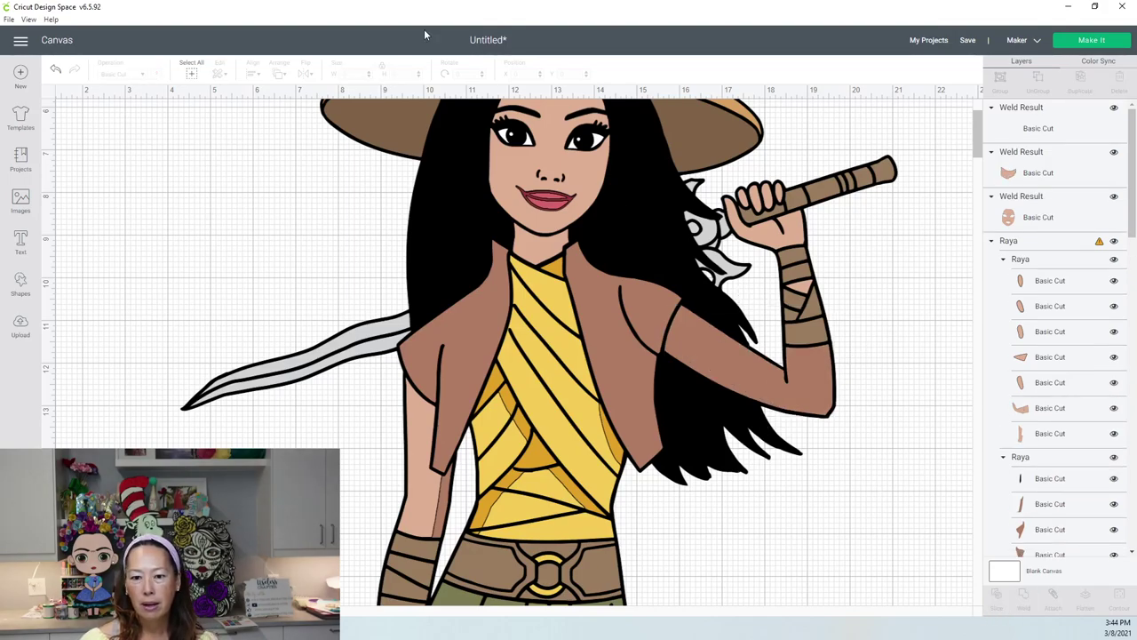
click(723, 353)
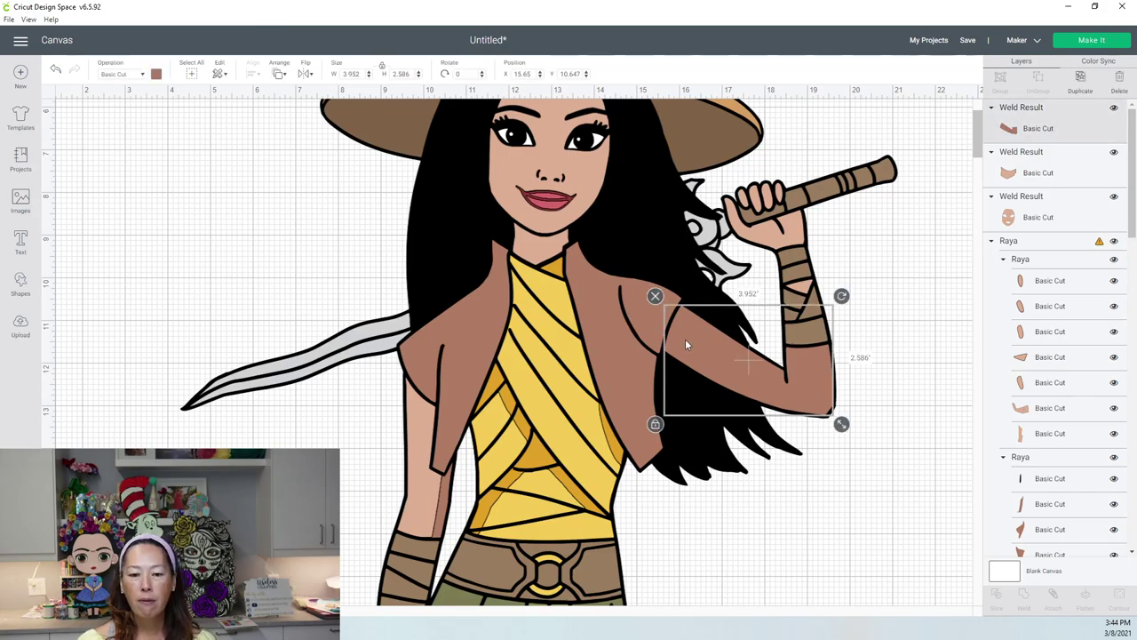
click(158, 75)
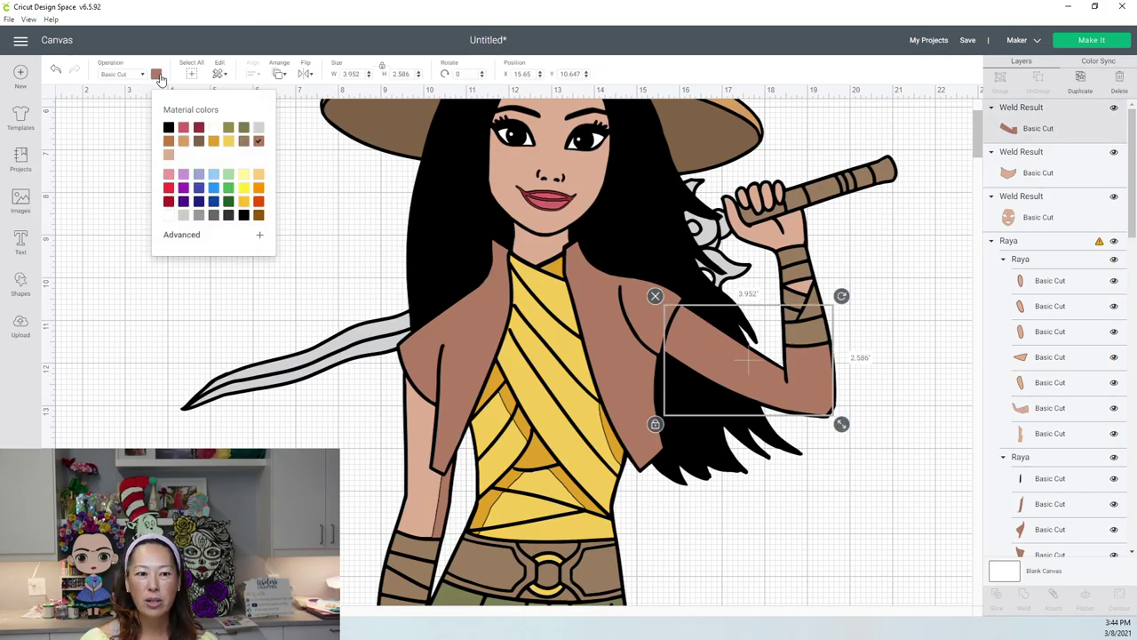
click(168, 157)
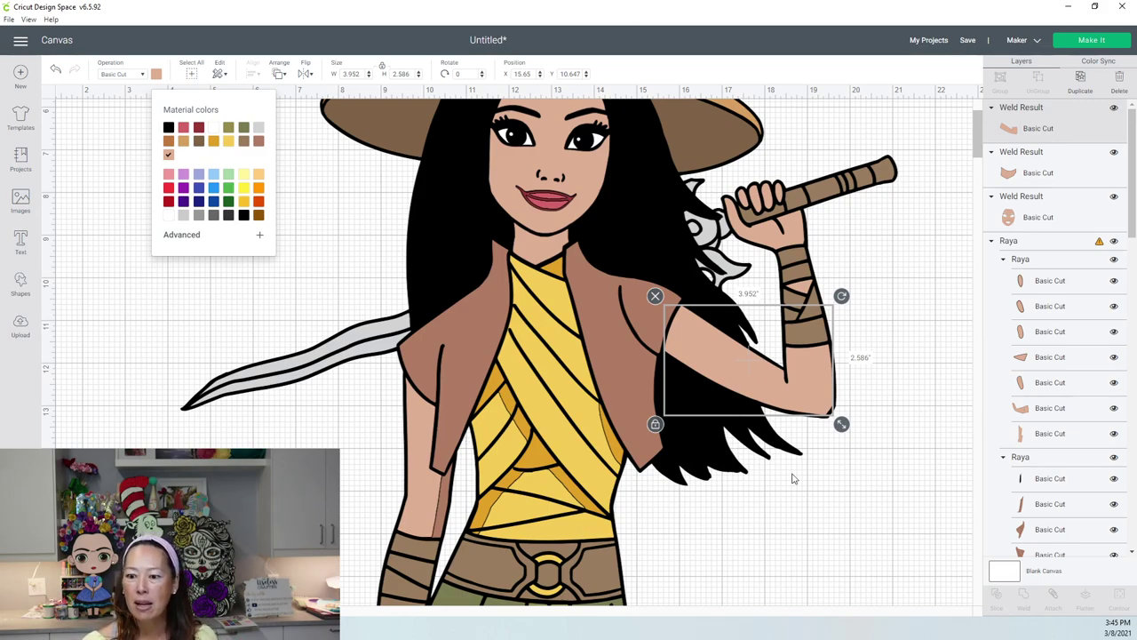
Weld the two left-arm pieces into one layer and colour it light skin tone.
click(431, 502)
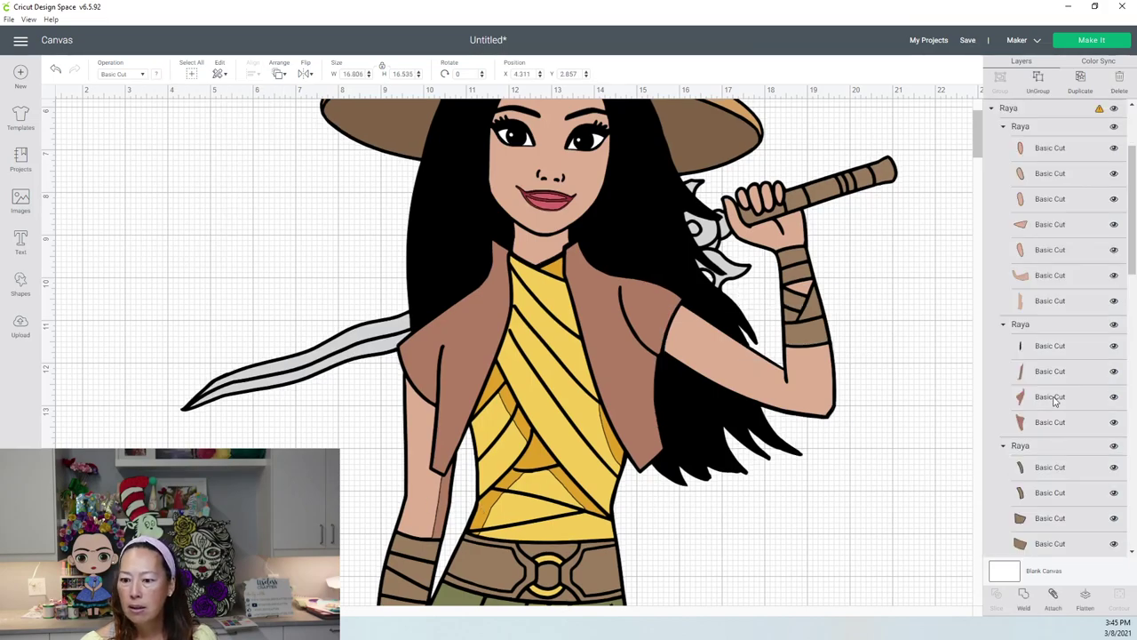
click(1052, 302)
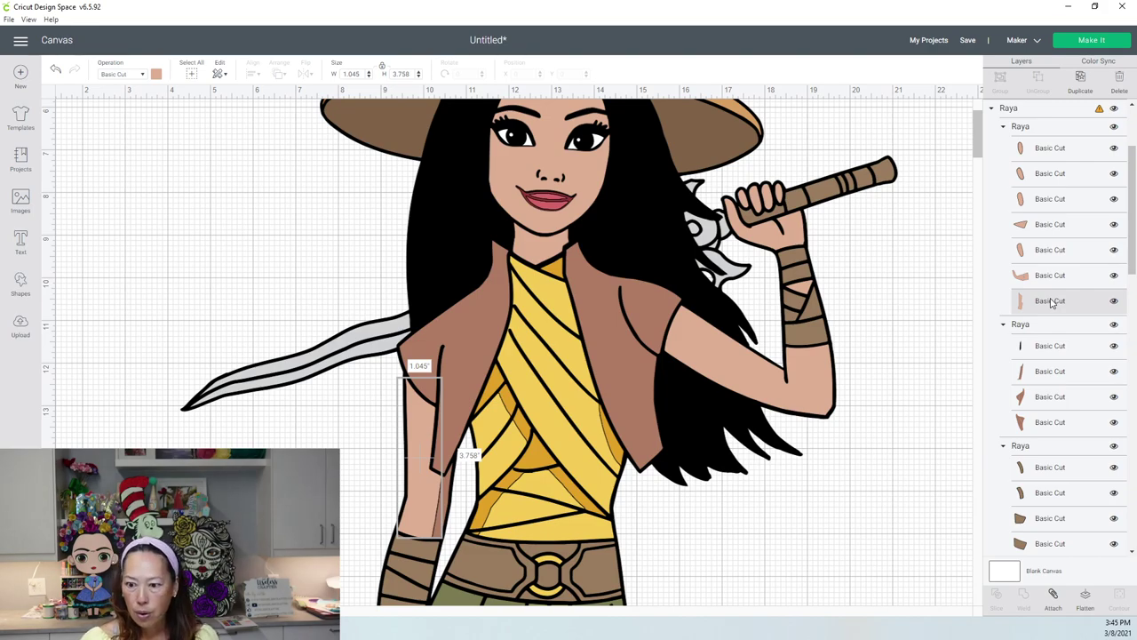
shift+click(1036, 375)
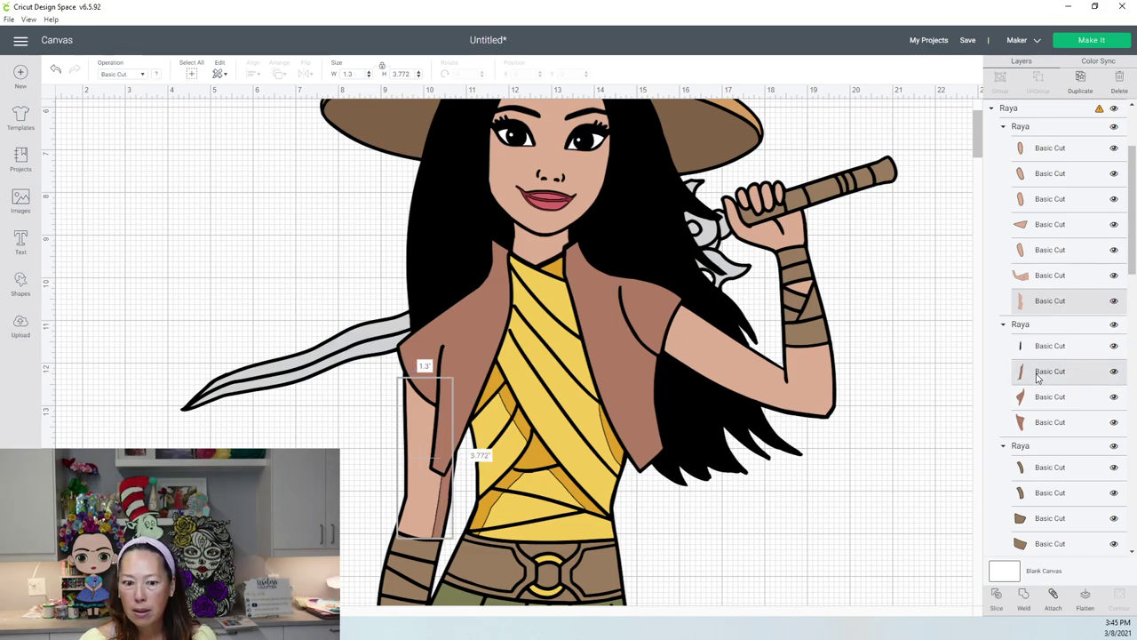
click(1026, 597)
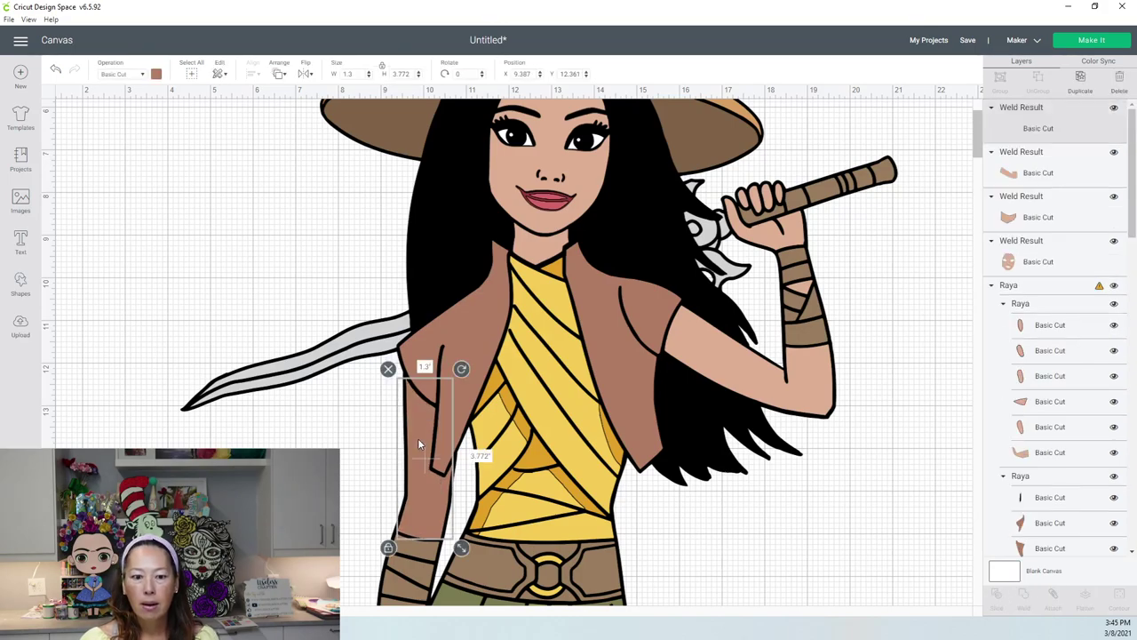
click(156, 74)
click(168, 155)
click(799, 477)
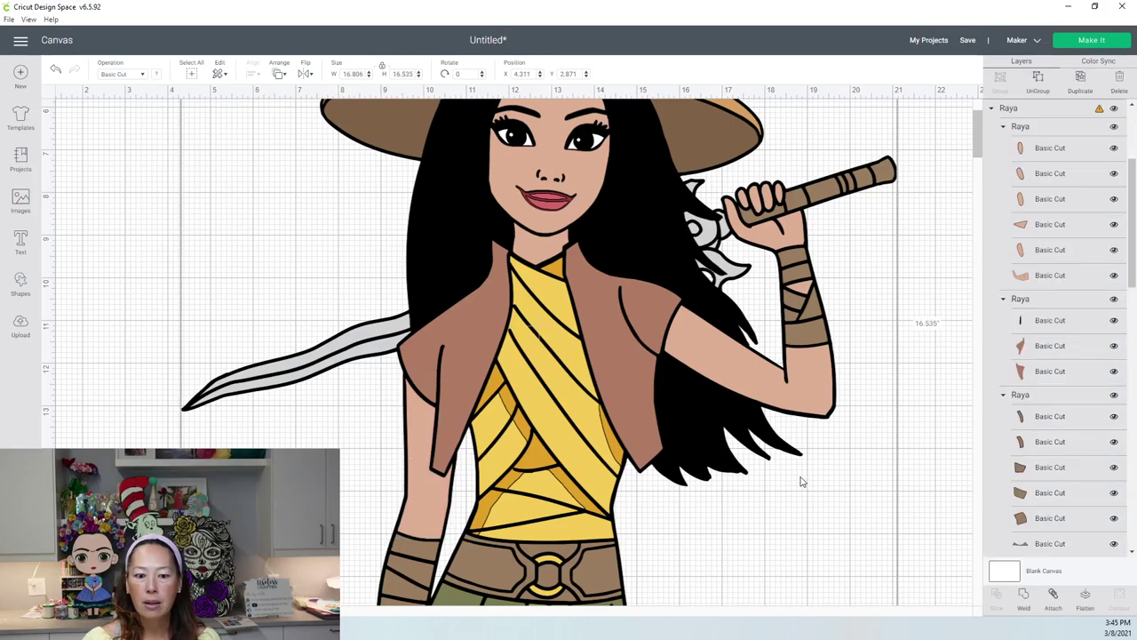
scroll(684, 289, down, 5)
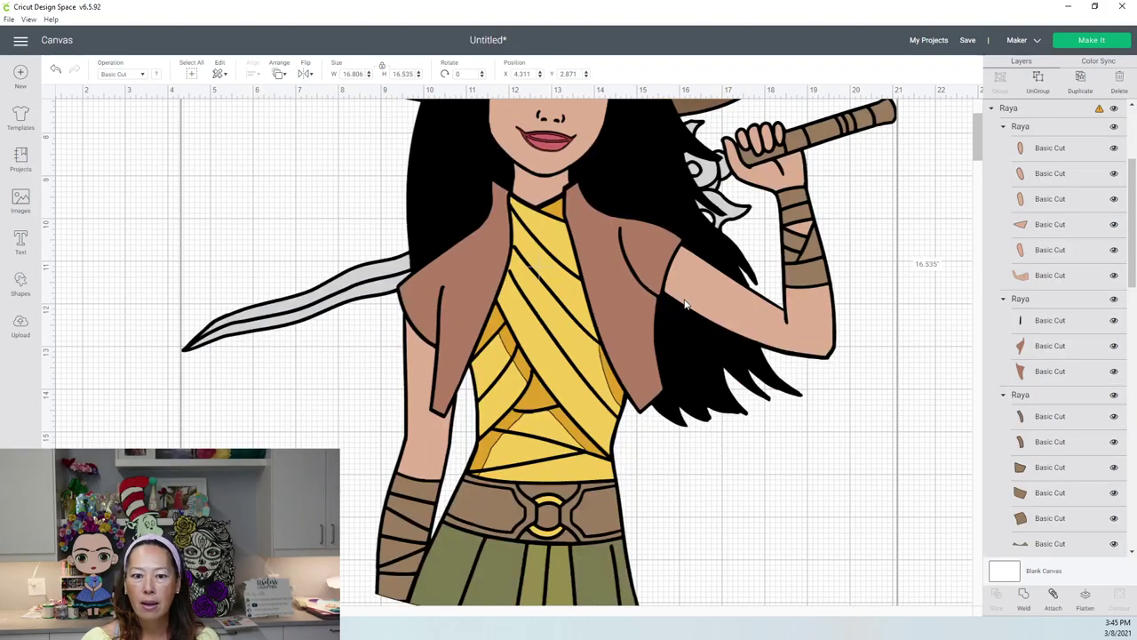
scroll(684, 311, up, 3)
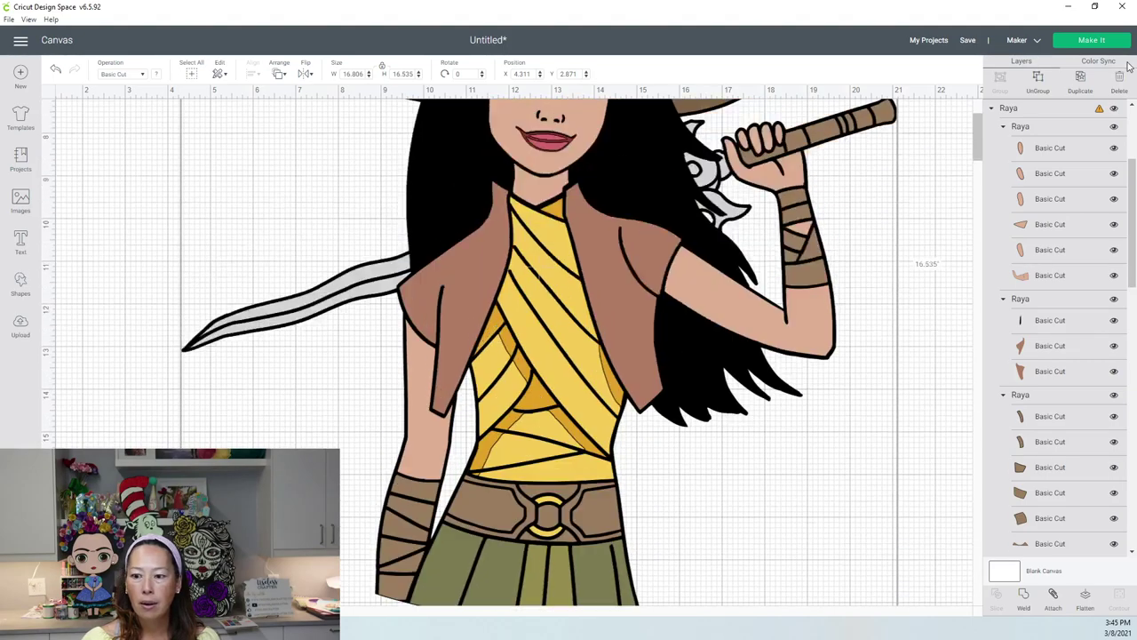
click(1035, 151)
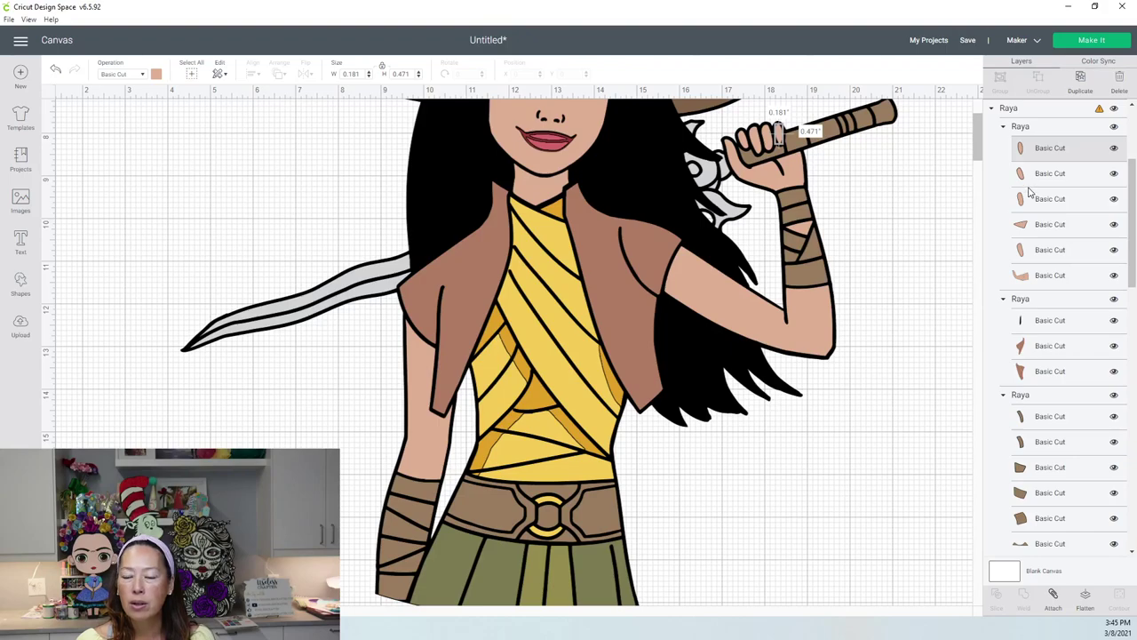
scroll(1034, 197, up, 1)
scroll(1033, 205, up, 1)
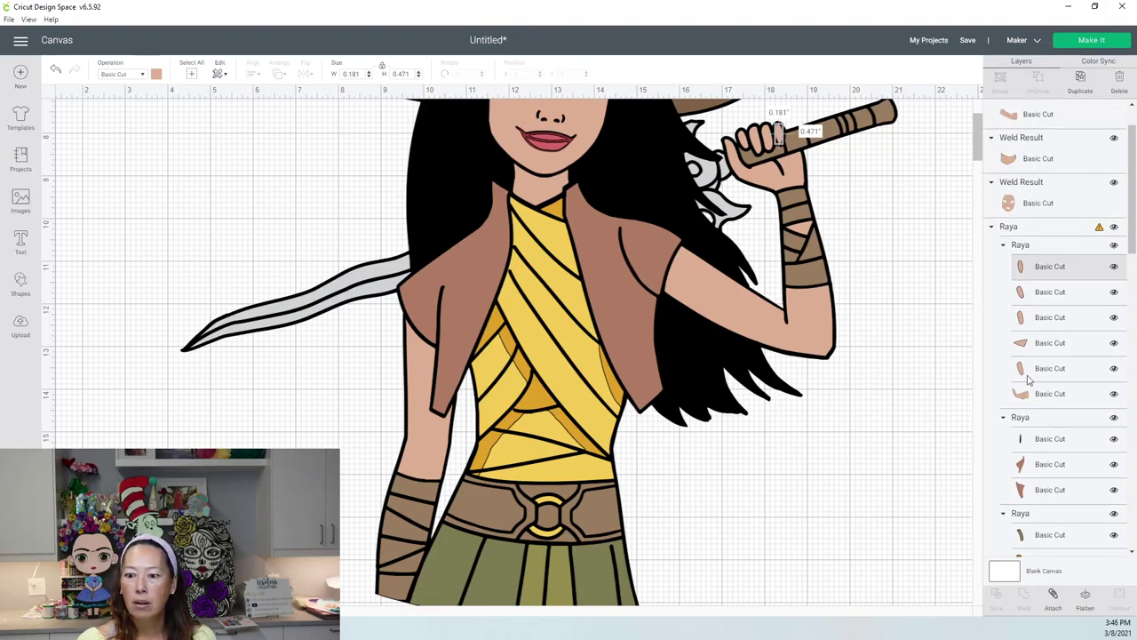
scroll(914, 256, up, 3)
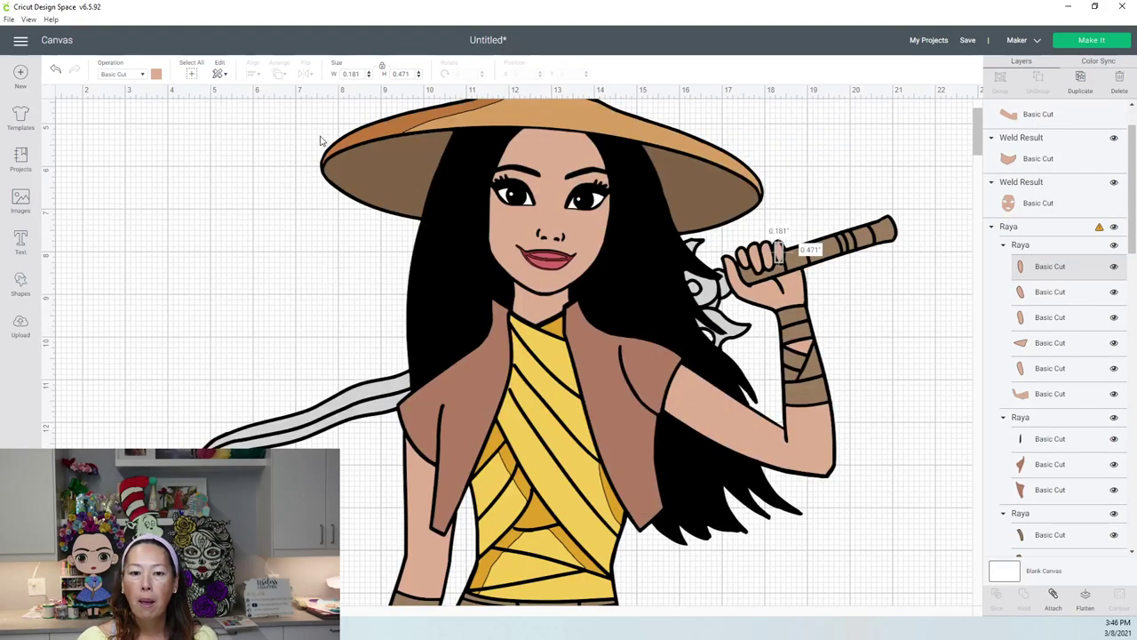
Select the whole design and set its height to 40.
click(191, 76)
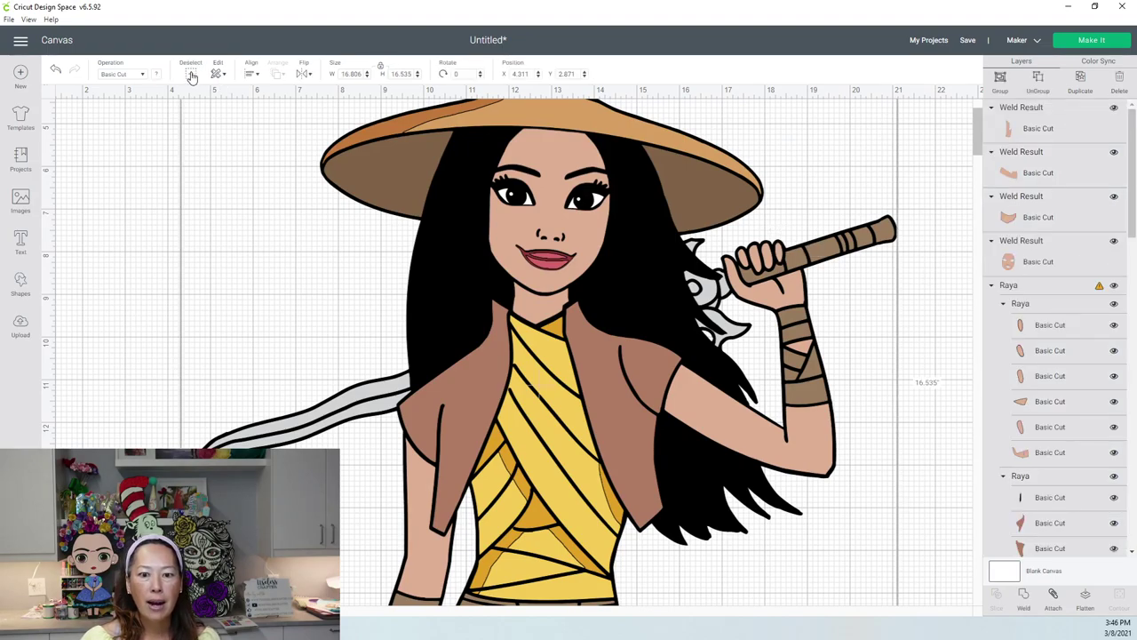
click(403, 74)
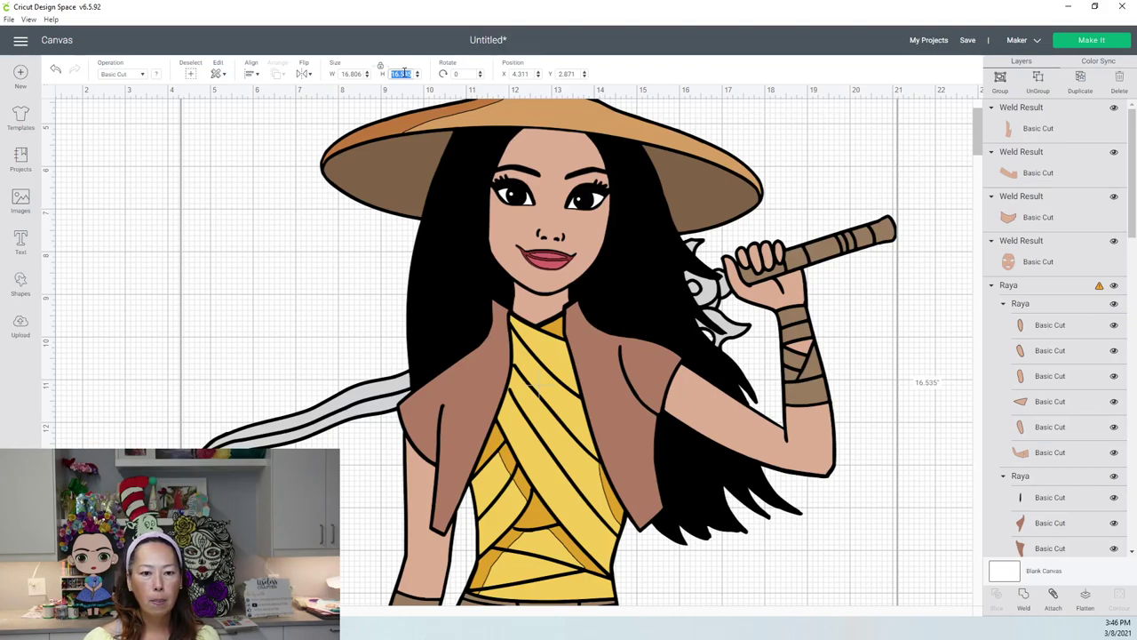
text(40)
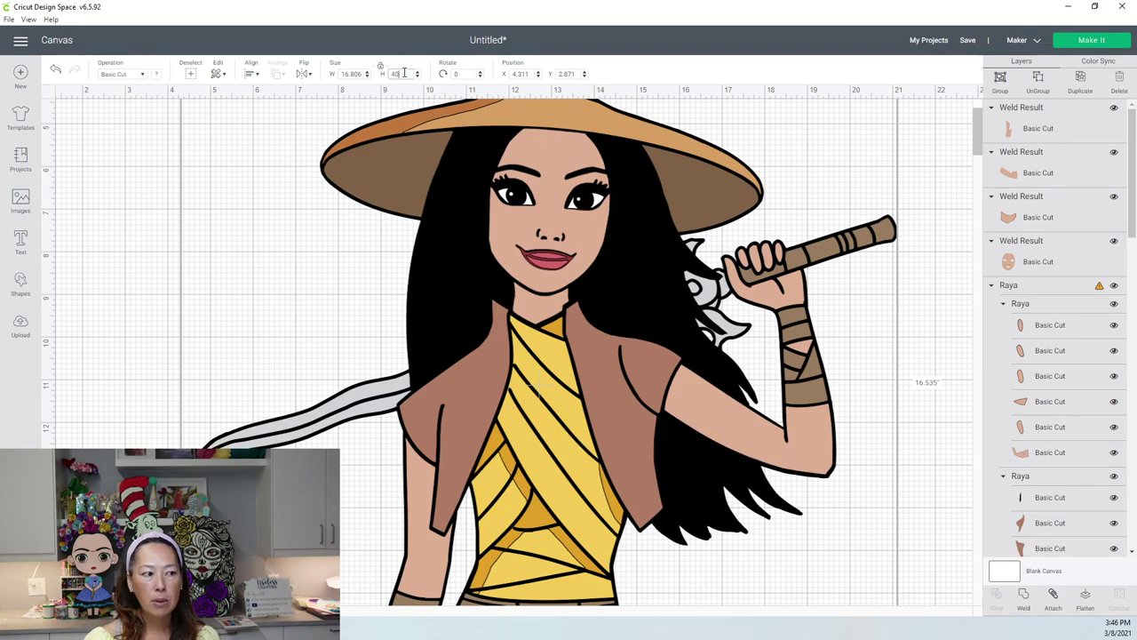
key(Tab)
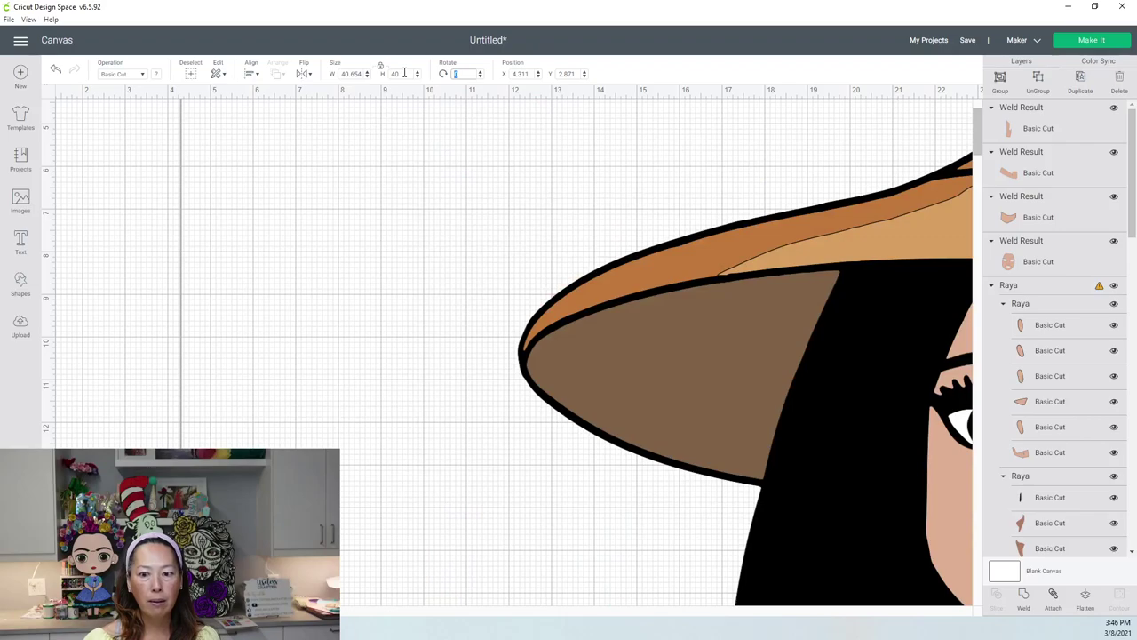
Zoom out, move the enlarged design right toward the canvas centre, then select the welded face piece.
scroll(512, 346, down, 2)
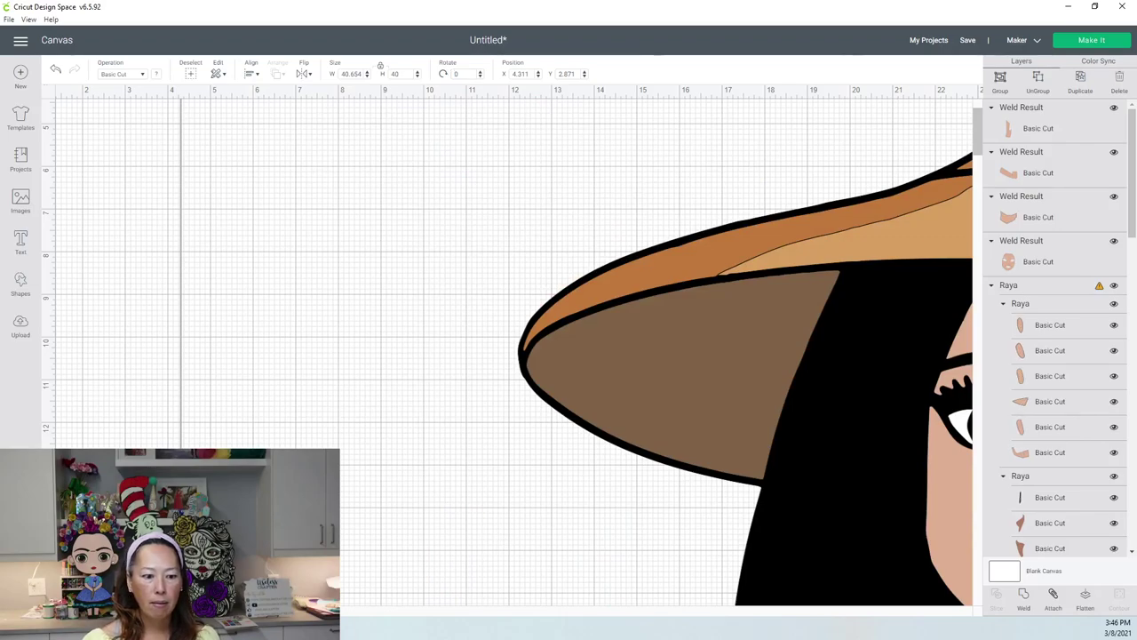
scroll(512, 346, down, 3)
scroll(511, 346, down, 2)
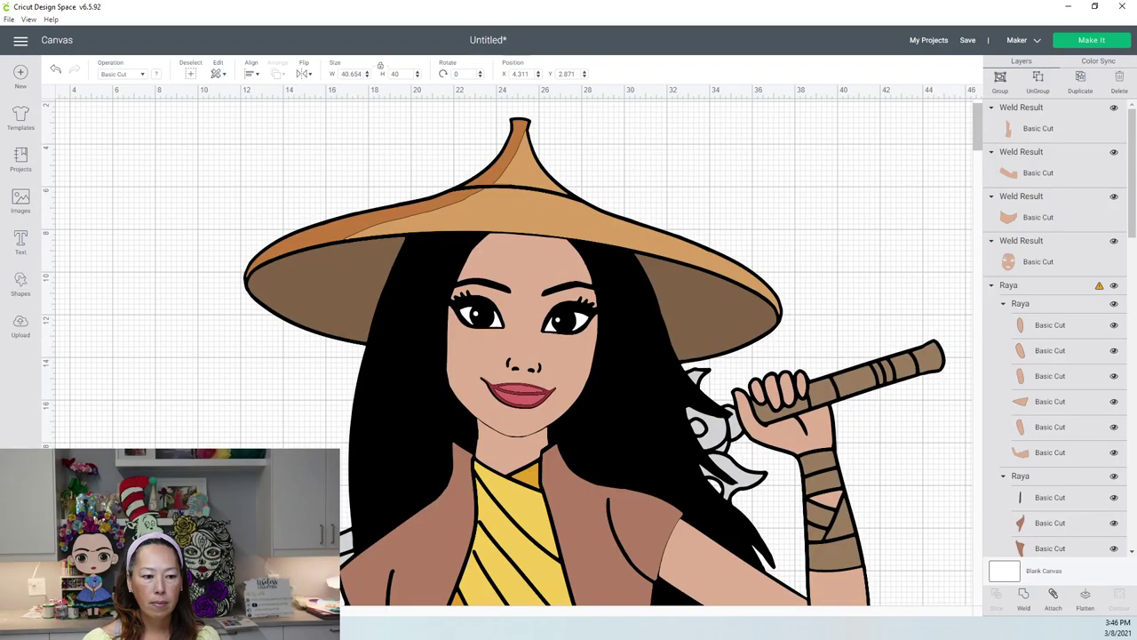
scroll(512, 346, down, 2)
click(251, 126)
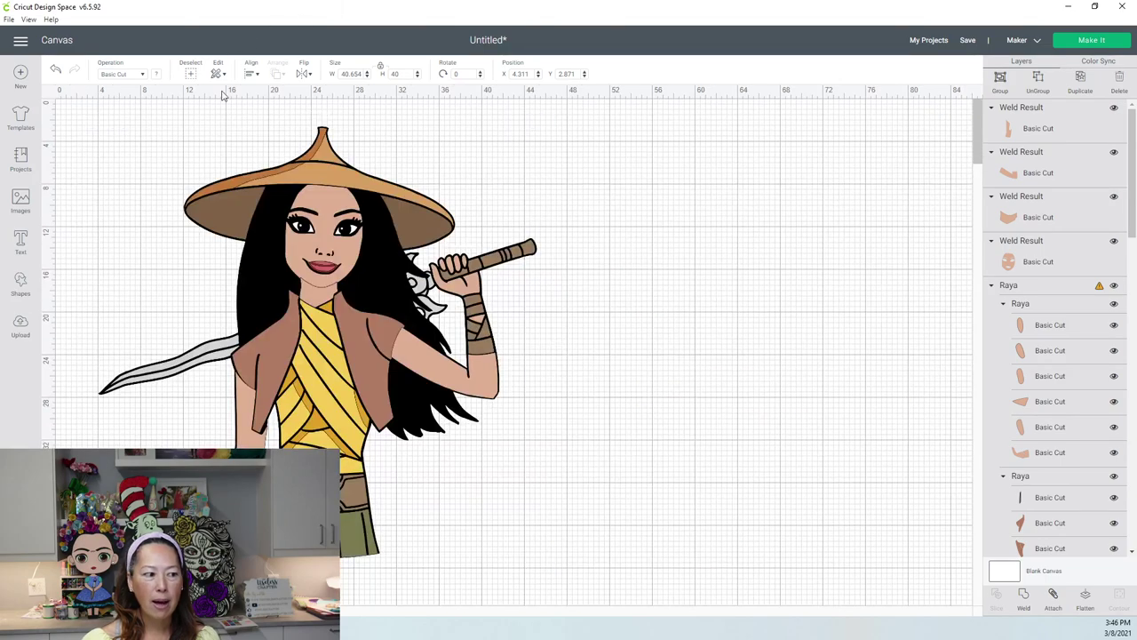
drag(308, 213, 597, 208)
click(854, 275)
click(606, 247)
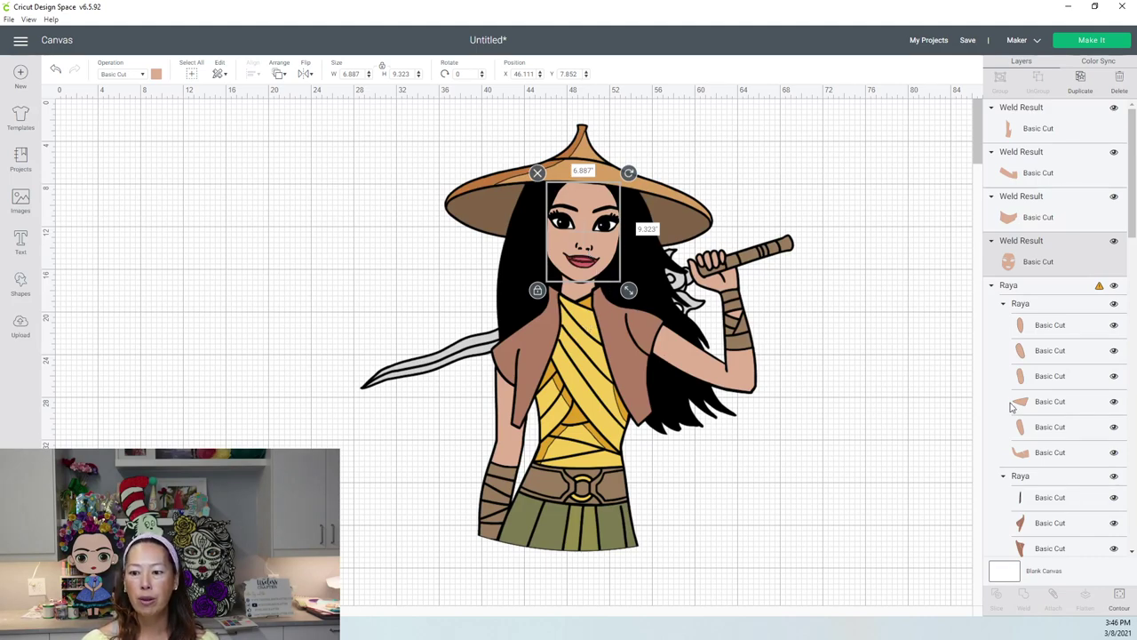
drag(1134, 162, 1135, 353)
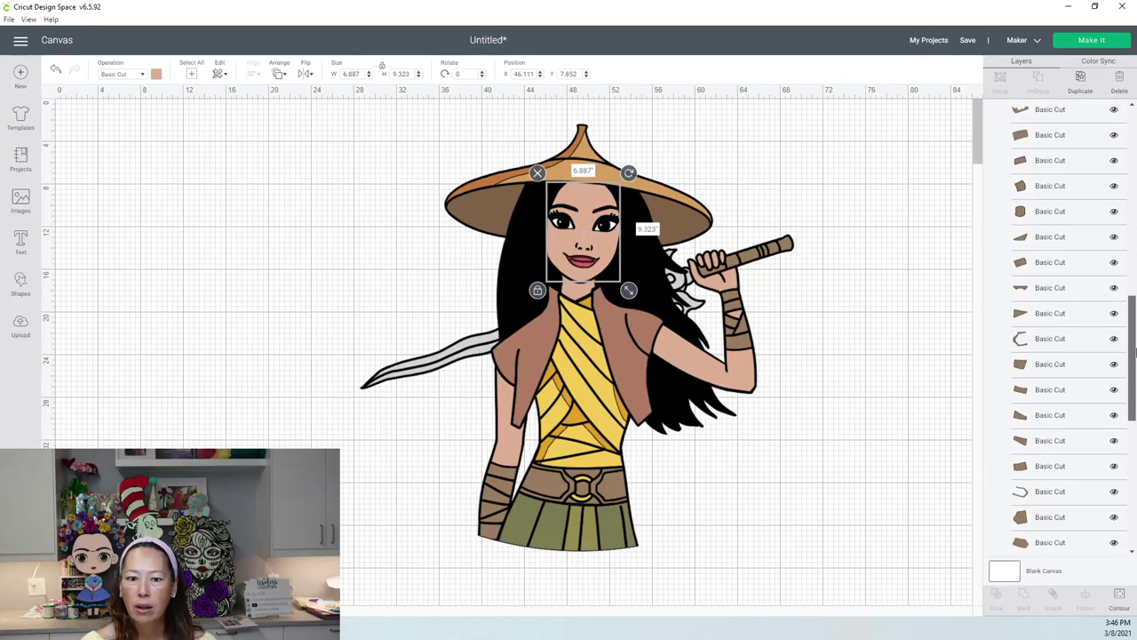
click(1044, 212)
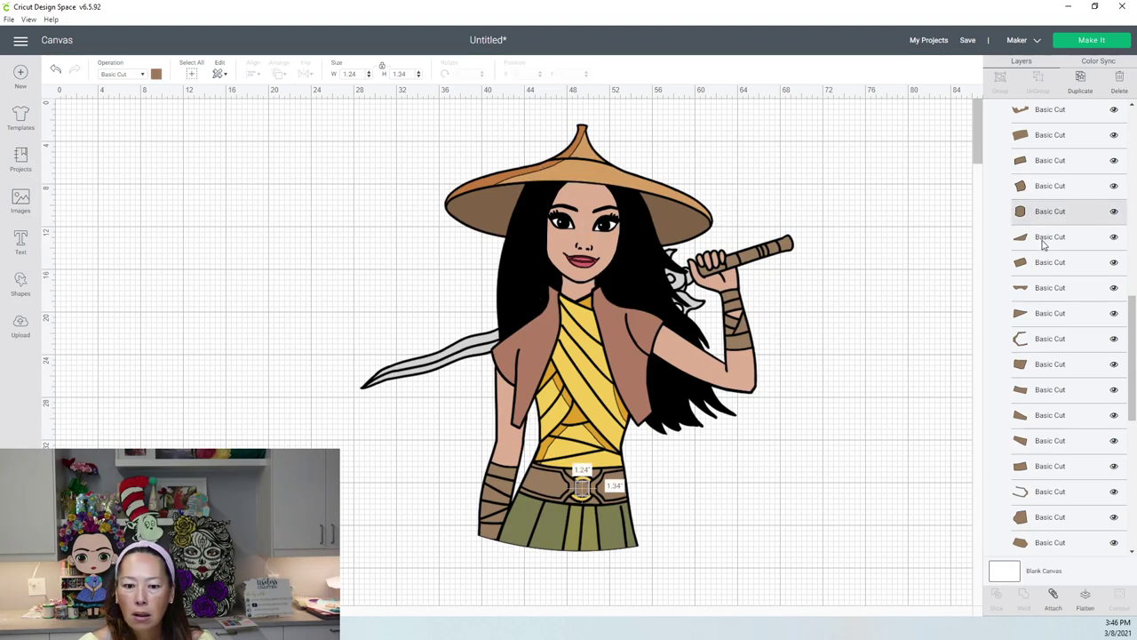
click(1044, 243)
click(1043, 263)
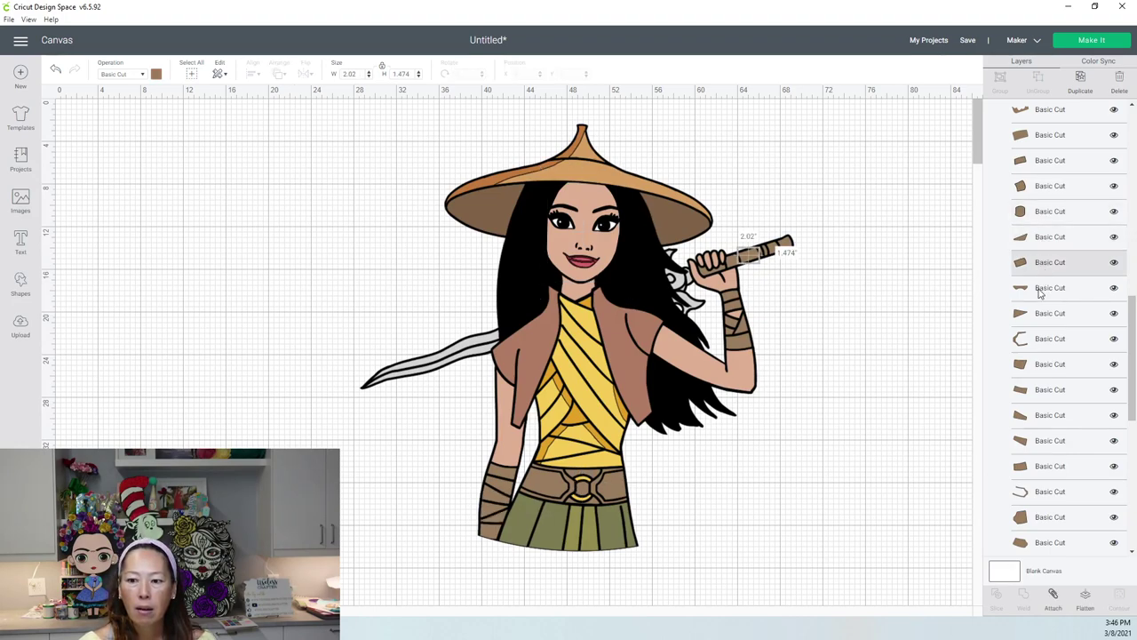
click(1041, 288)
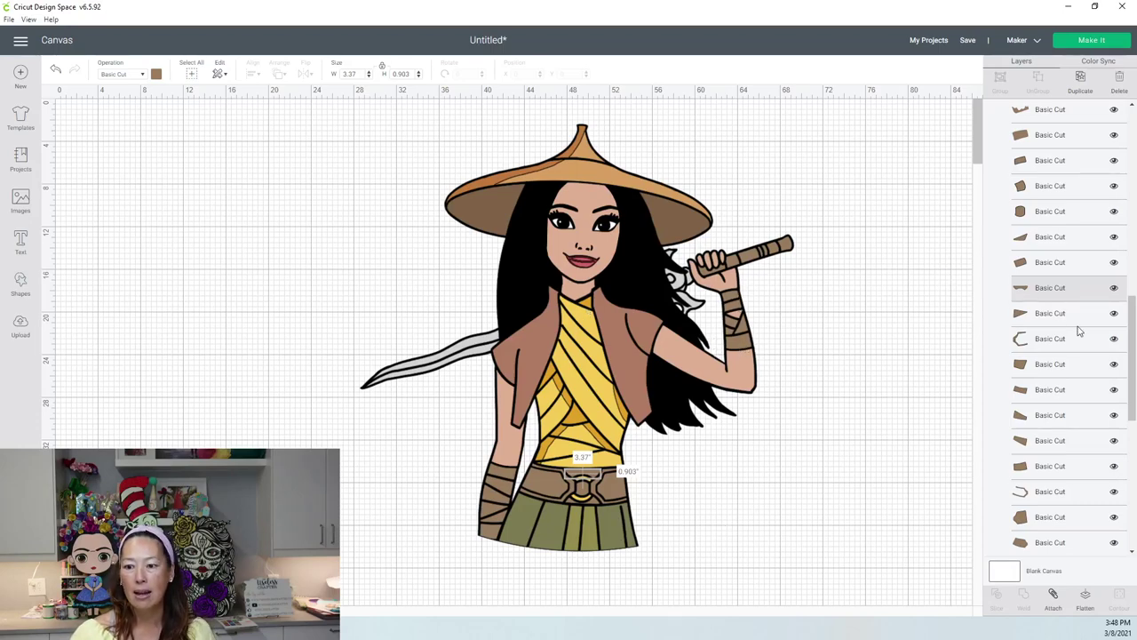
scroll(1084, 336, down, 5)
Select five yellow shirt pieces, including the large panel, in Layers and weld them into one.
scroll(1084, 311, up, 4)
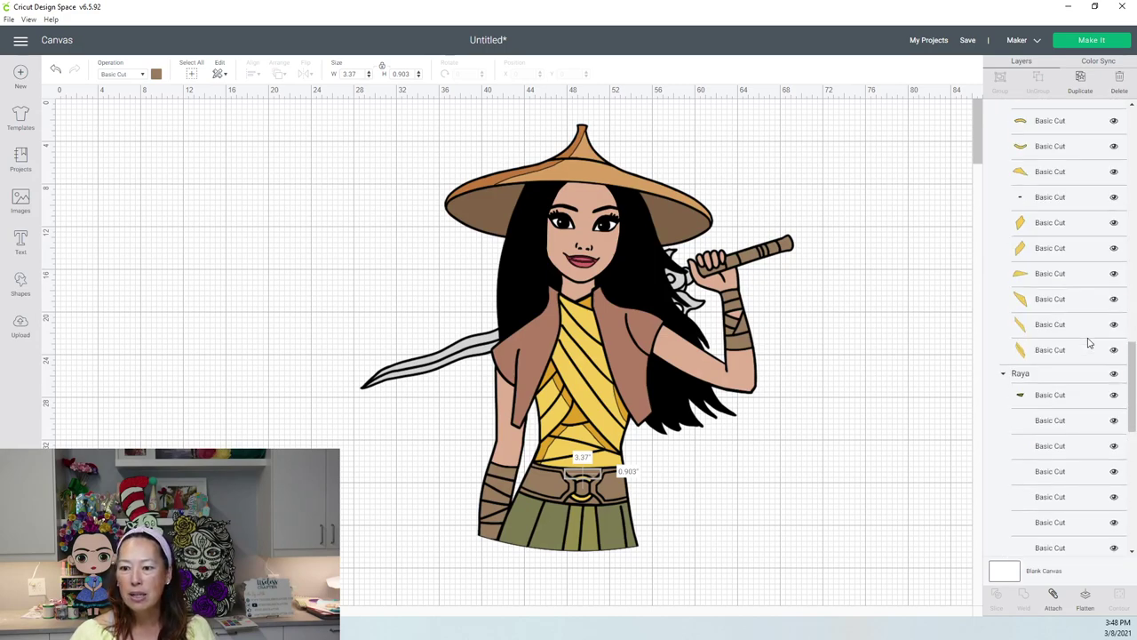
click(1033, 208)
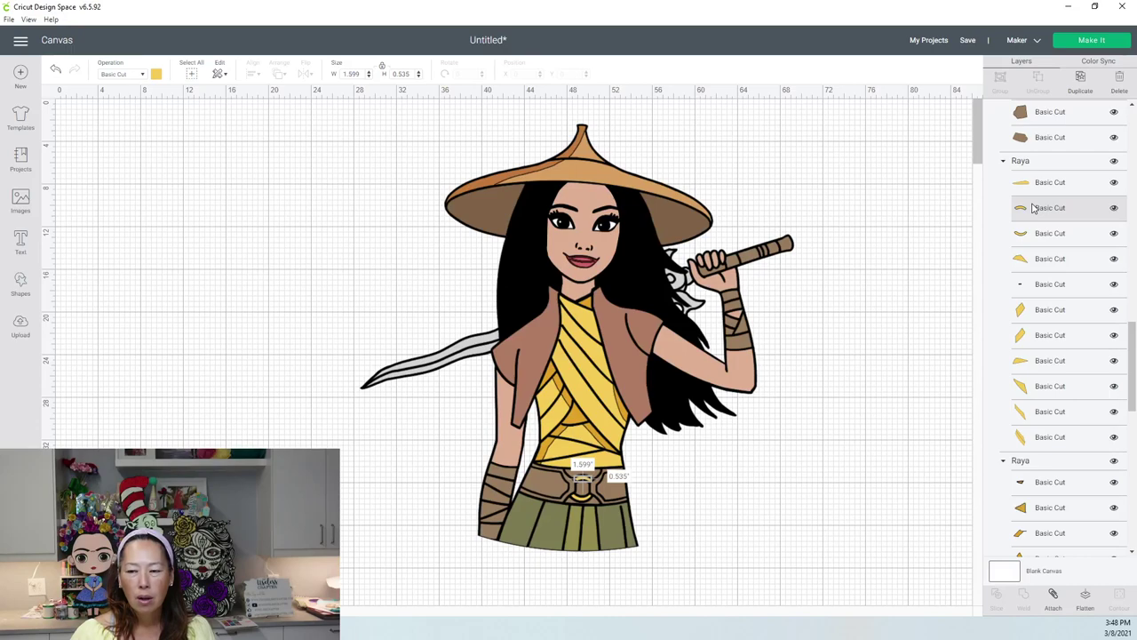
click(1033, 233)
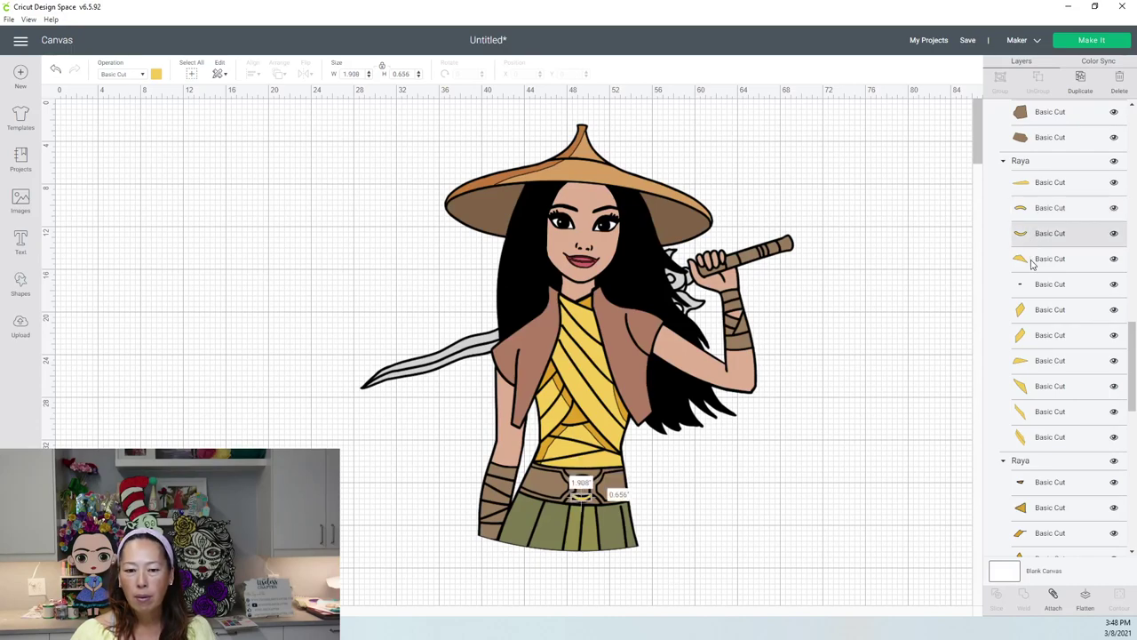
click(1033, 261)
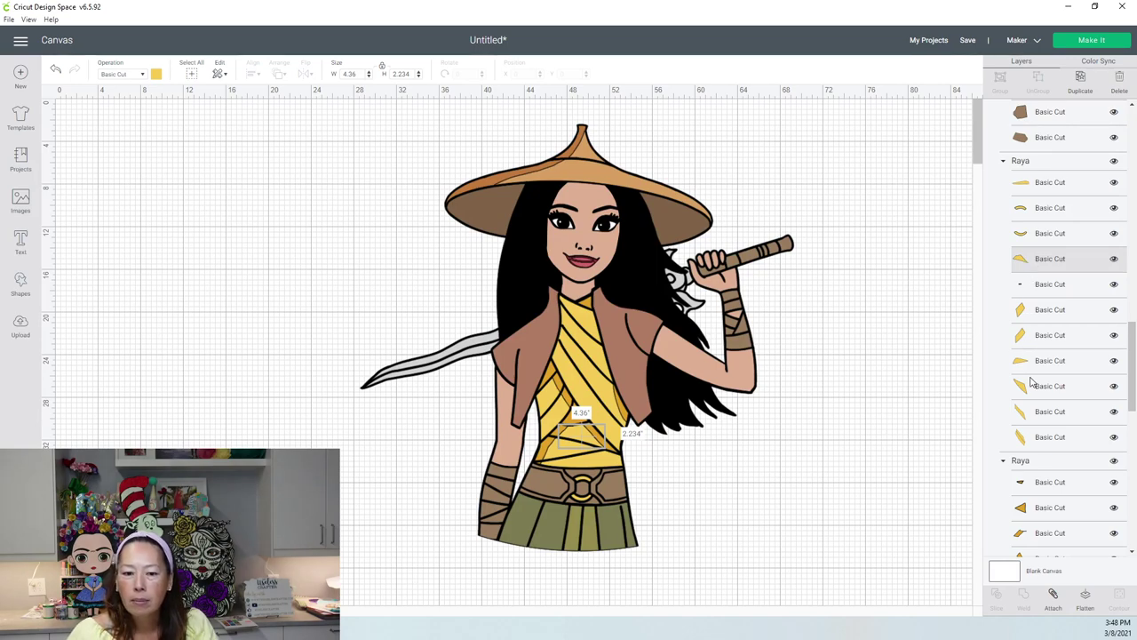
scroll(1031, 382, down, 3)
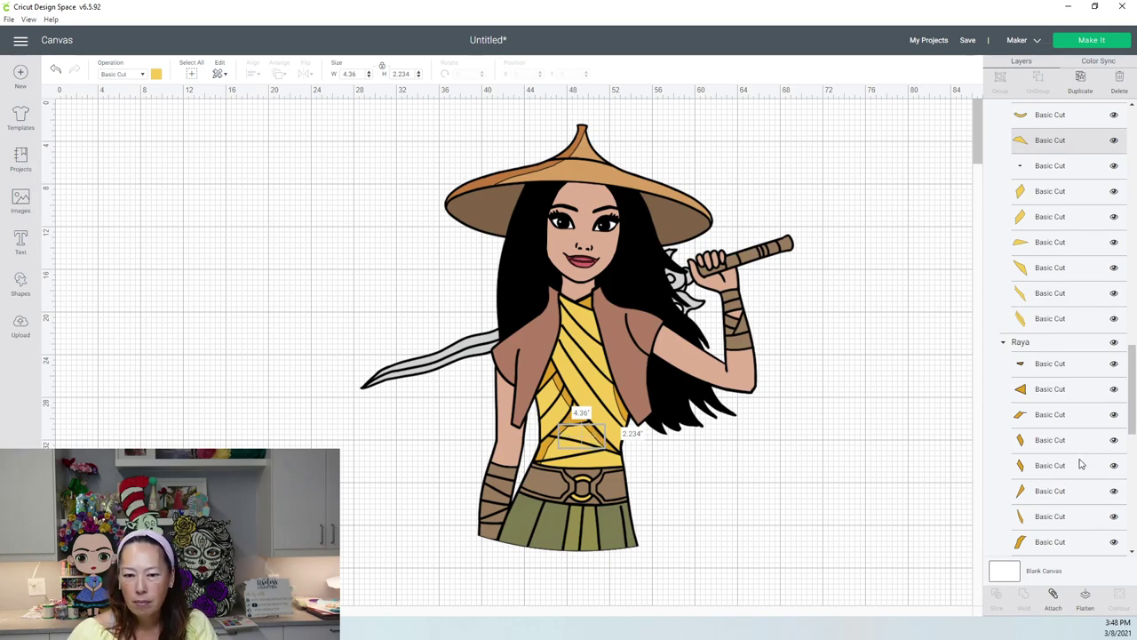
scroll(1084, 458, down, 3)
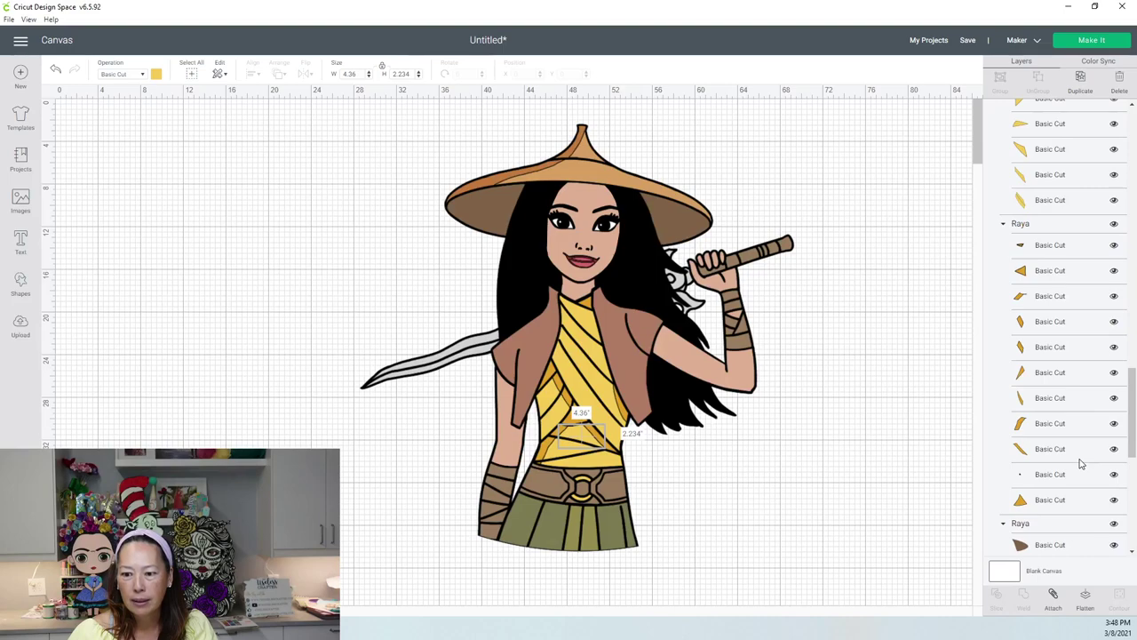
click(1035, 501)
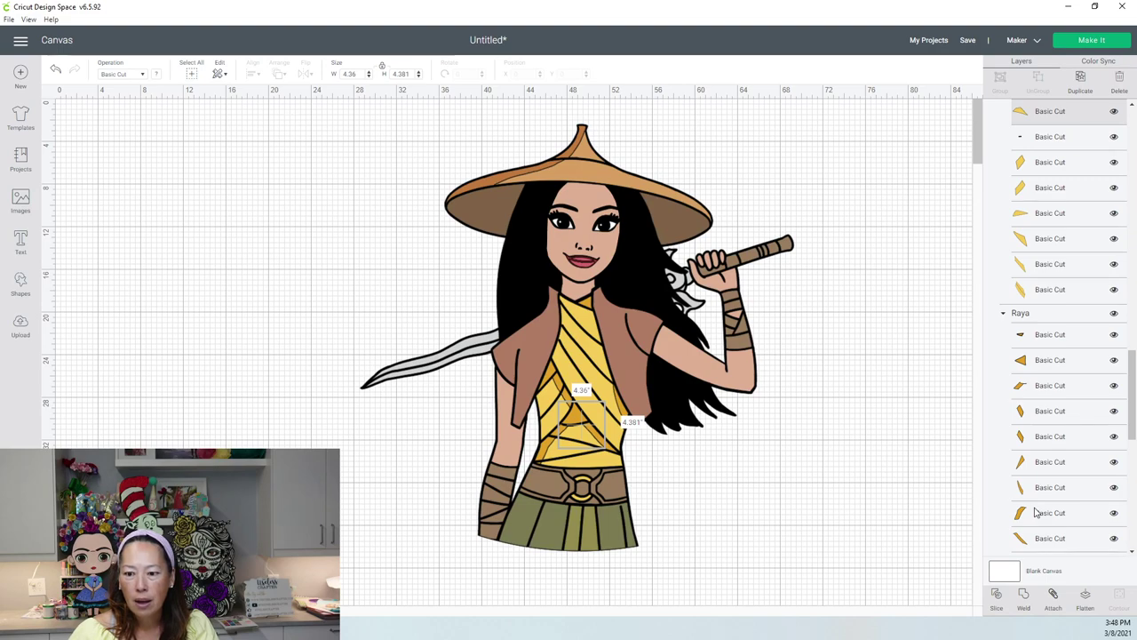
click(1027, 391)
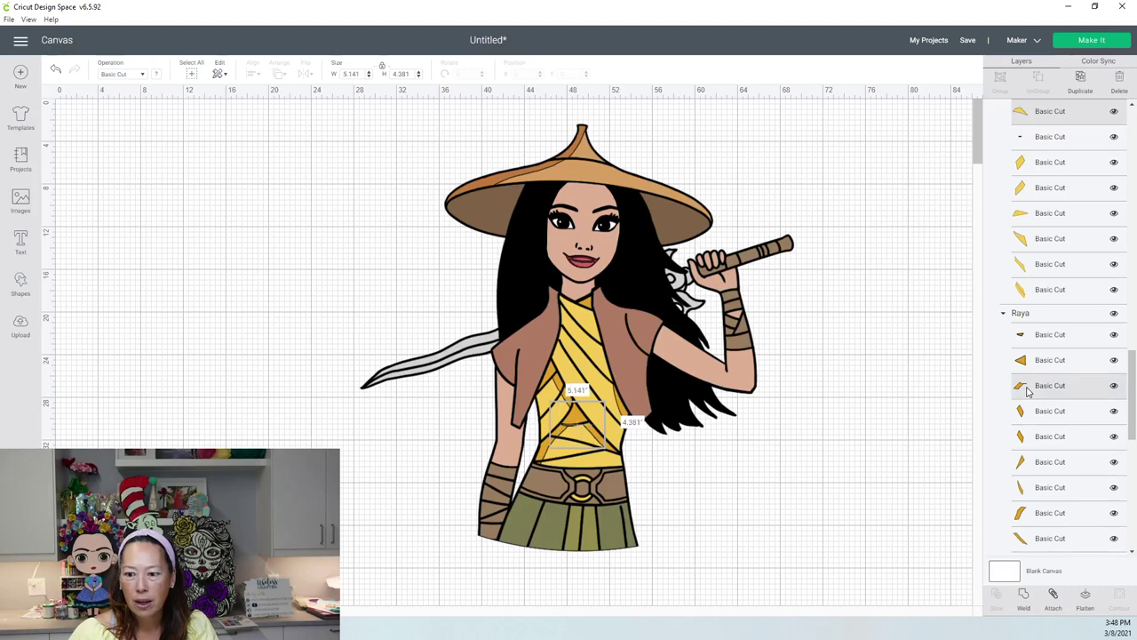
scroll(1027, 391, down, 3)
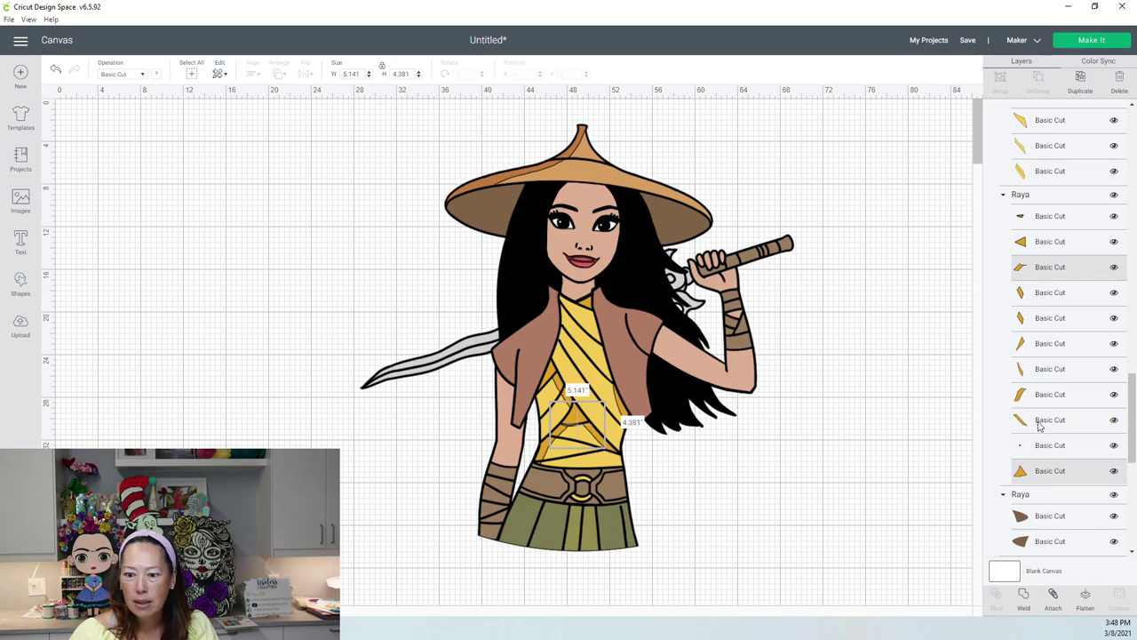
scroll(1040, 427, up, 3)
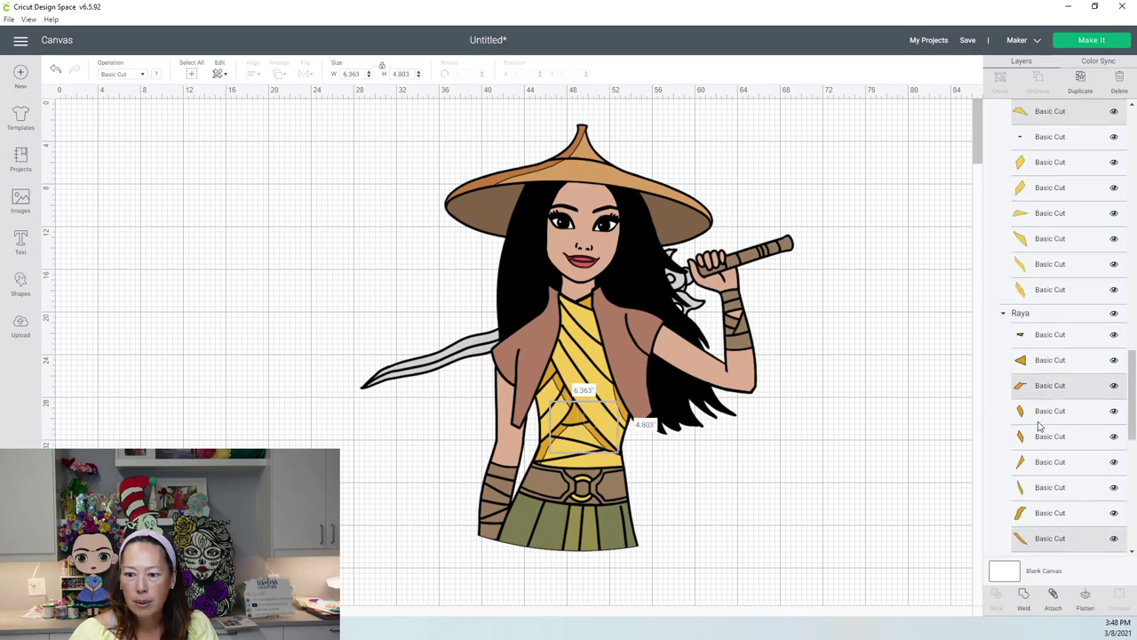
click(1024, 597)
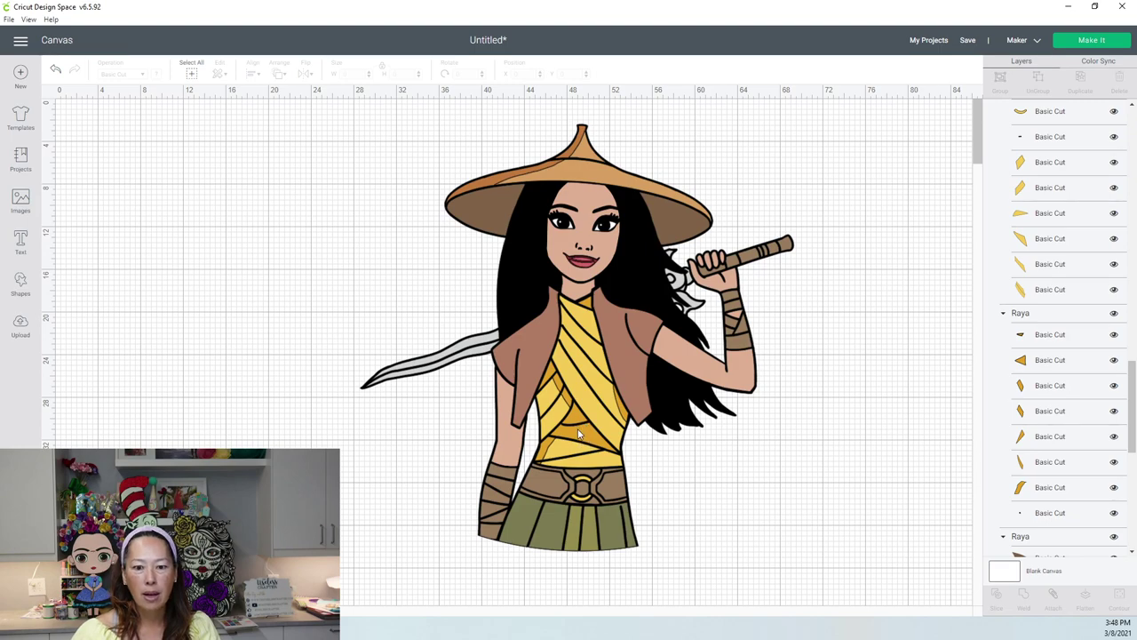
Select the two darker-yellow sash layers and weld them into one Weld Result.
click(624, 416)
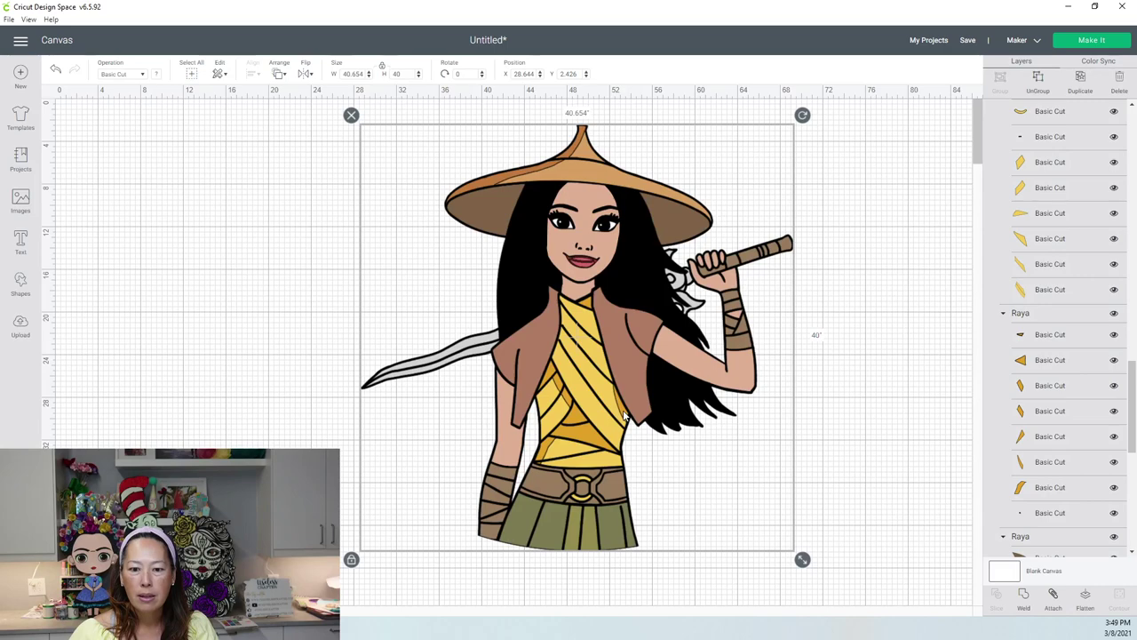
click(1042, 466)
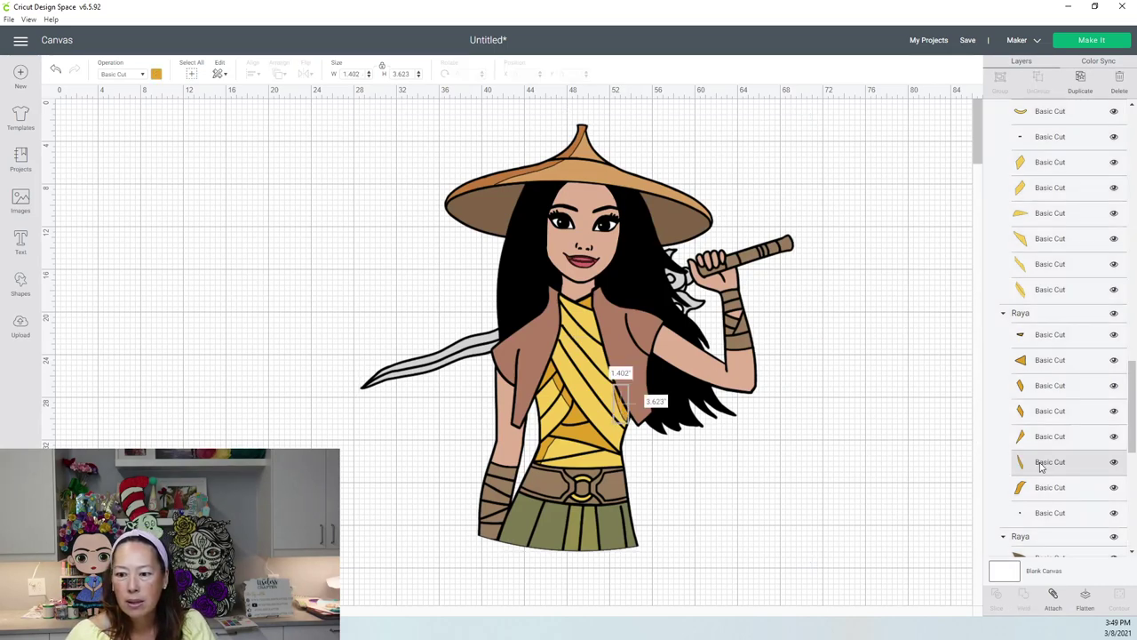
scroll(1063, 353, up, 3)
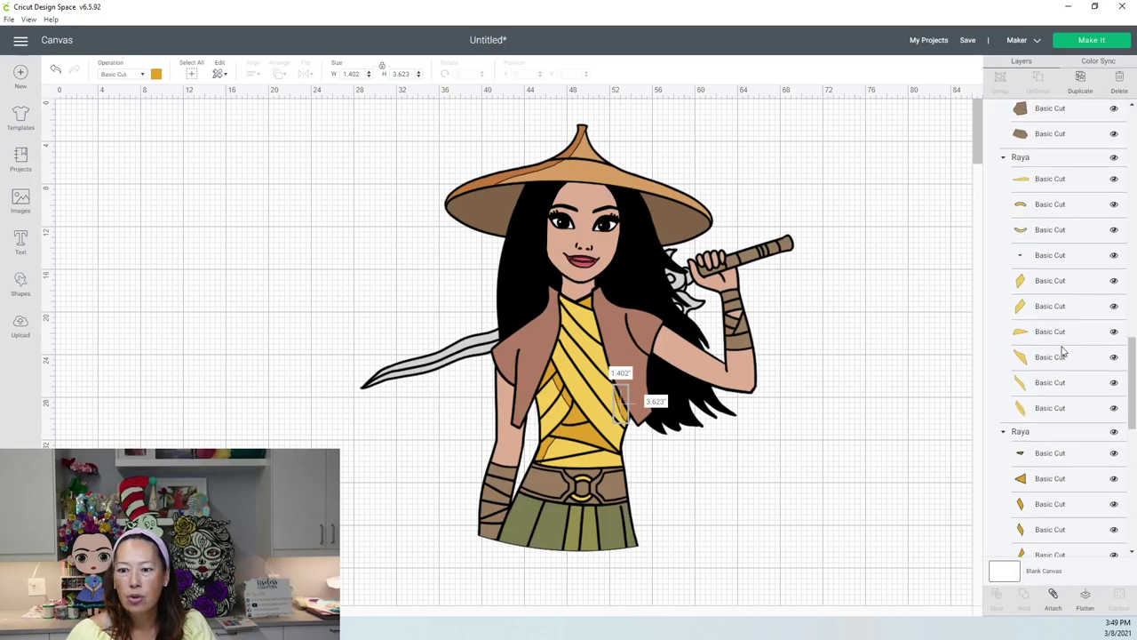
shift+click(1036, 408)
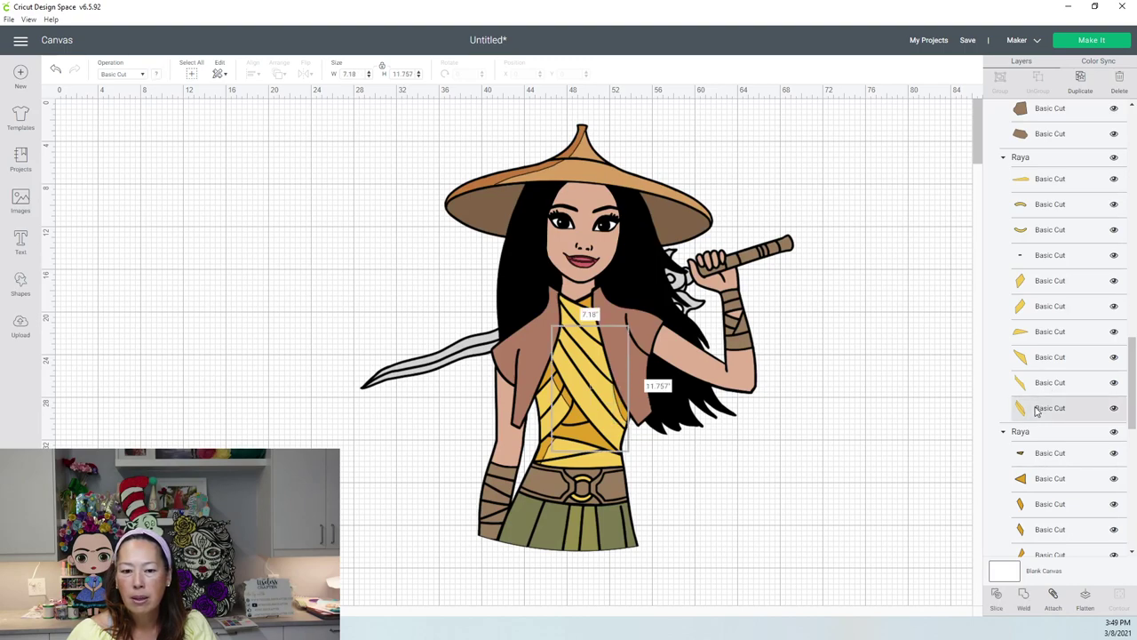
click(1024, 594)
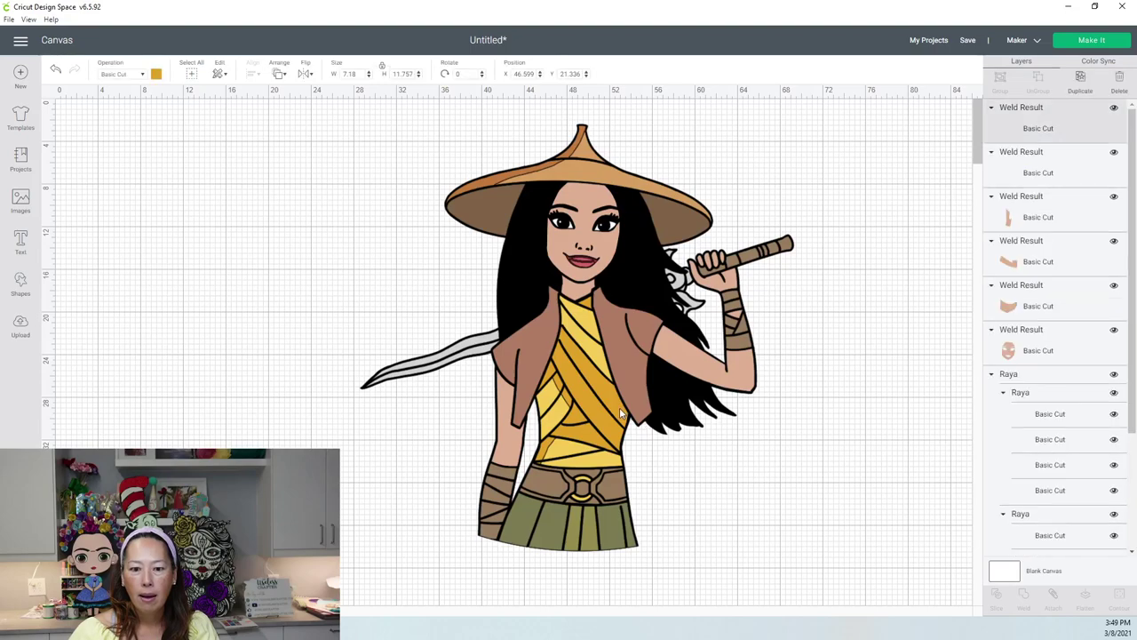
drag(608, 412, 647, 415)
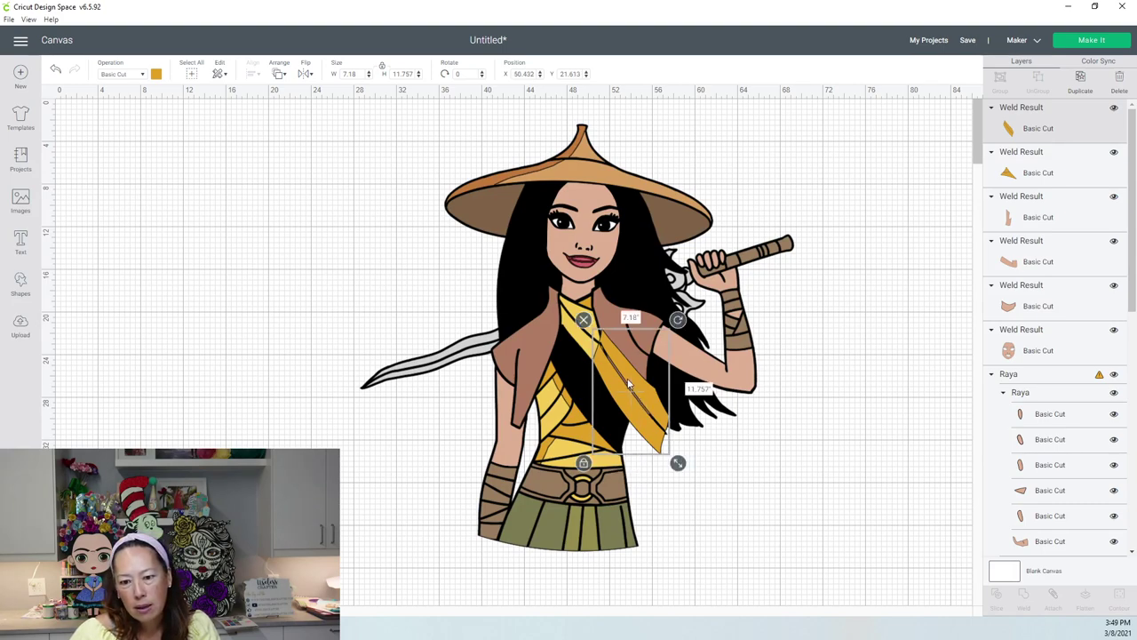
drag(641, 397, 595, 376)
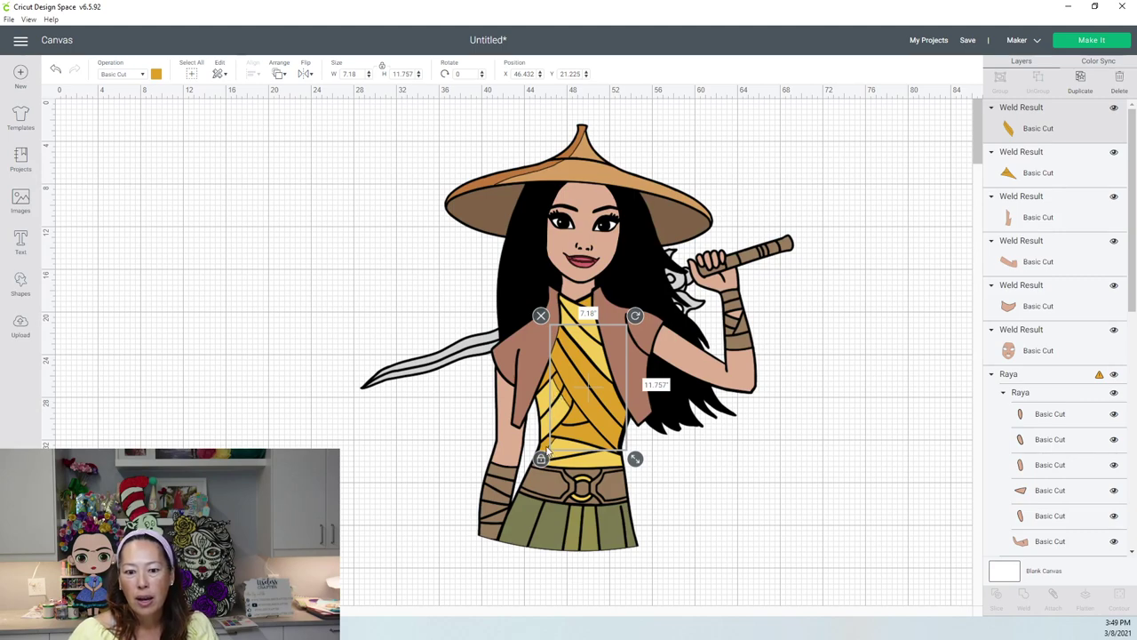
click(684, 382)
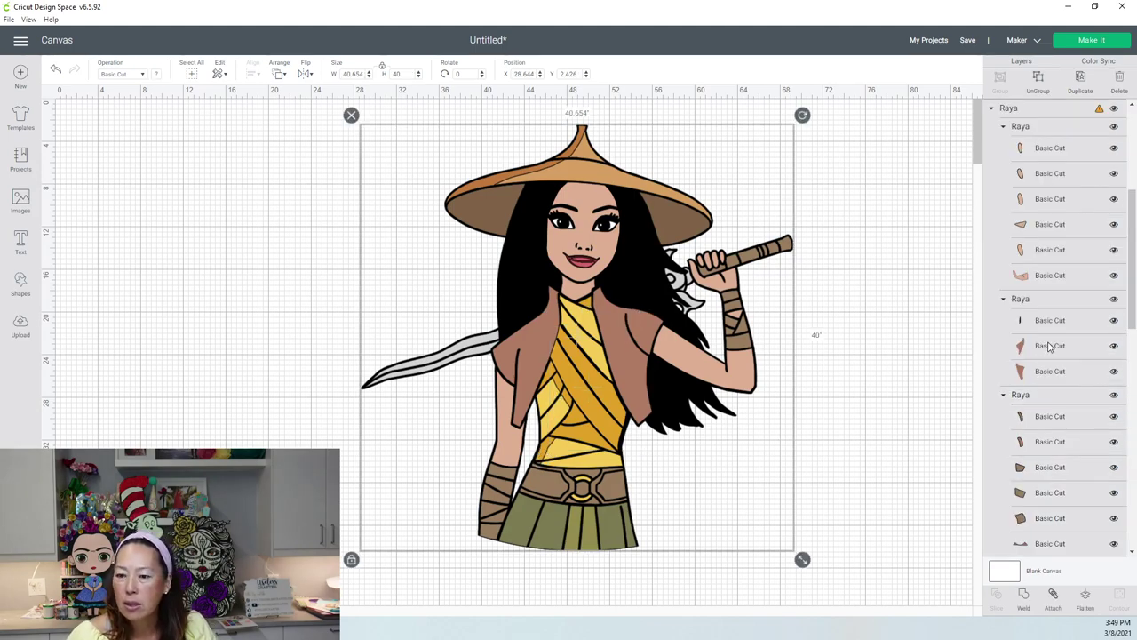
Weld the gold waist piece and its matching yellow piece into one layer.
scroll(1039, 337, down, 10)
scroll(1048, 346, up, 1)
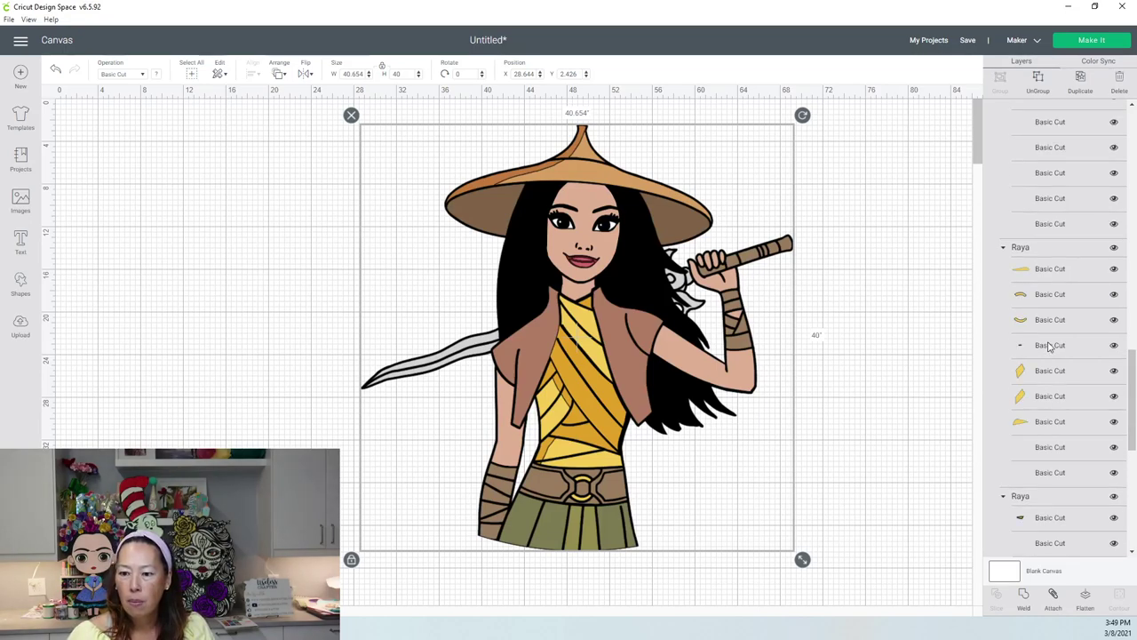
scroll(1042, 384, down, 3)
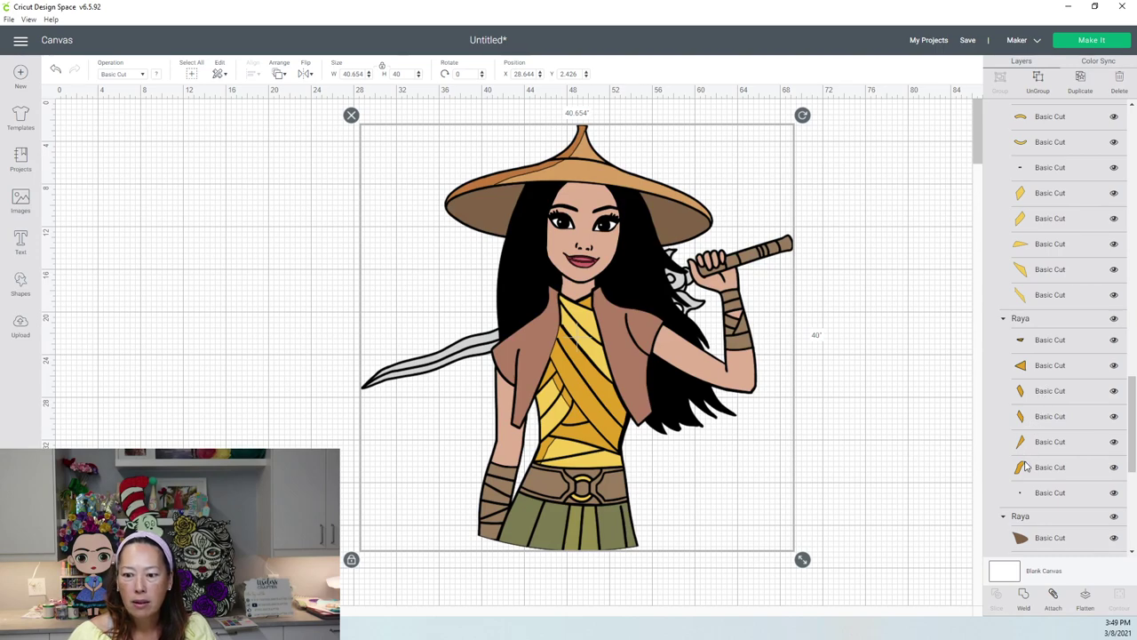
click(1025, 466)
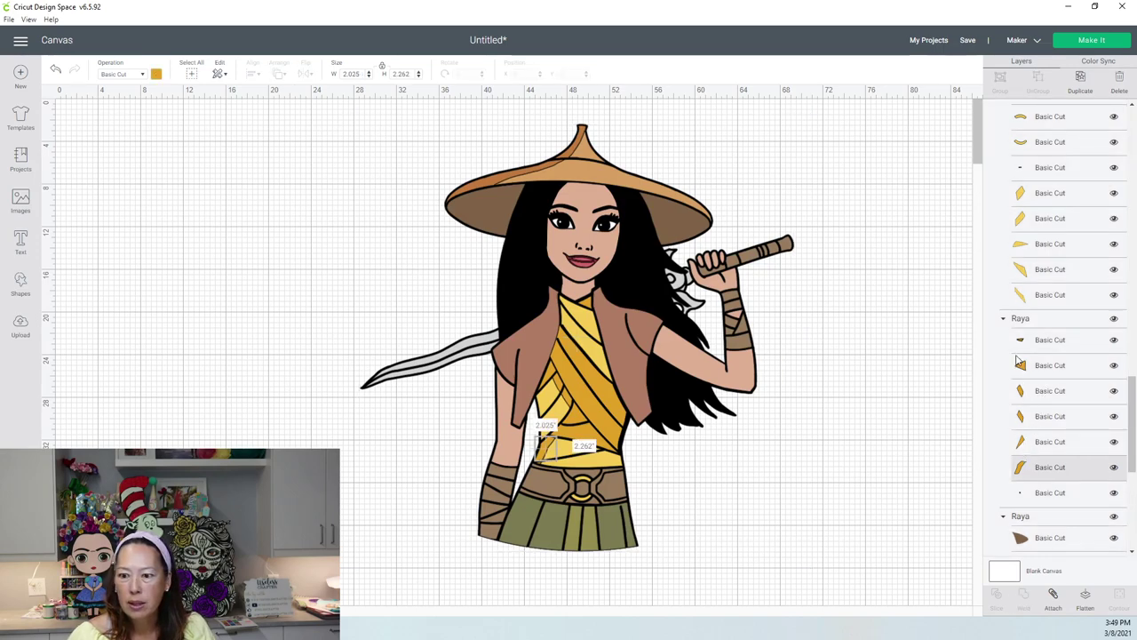
shift+click(1021, 252)
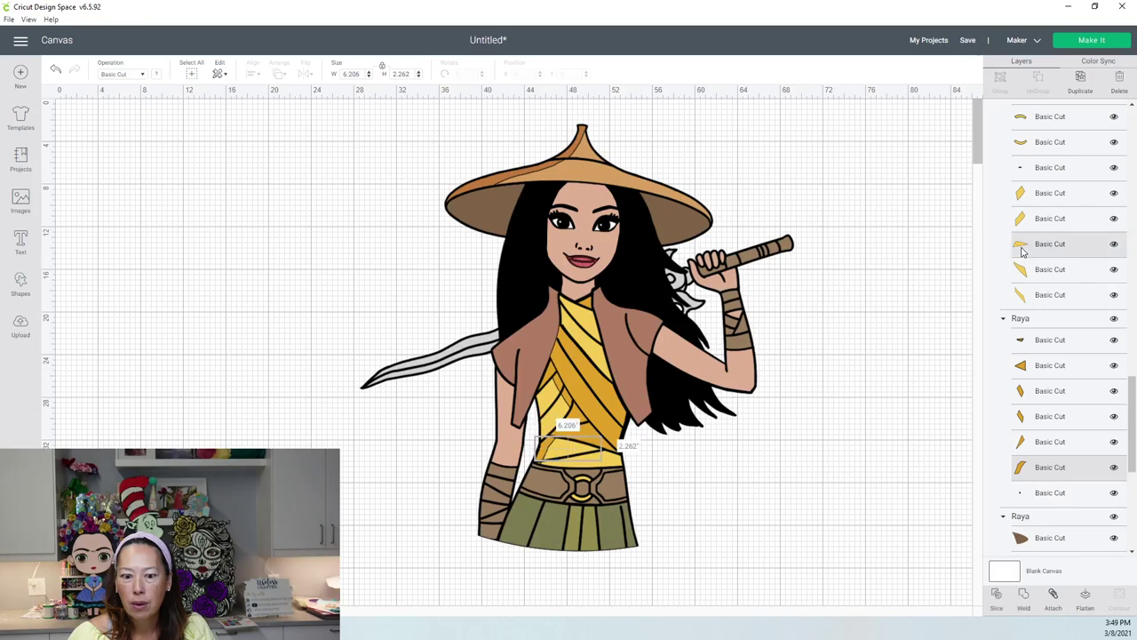
click(1024, 598)
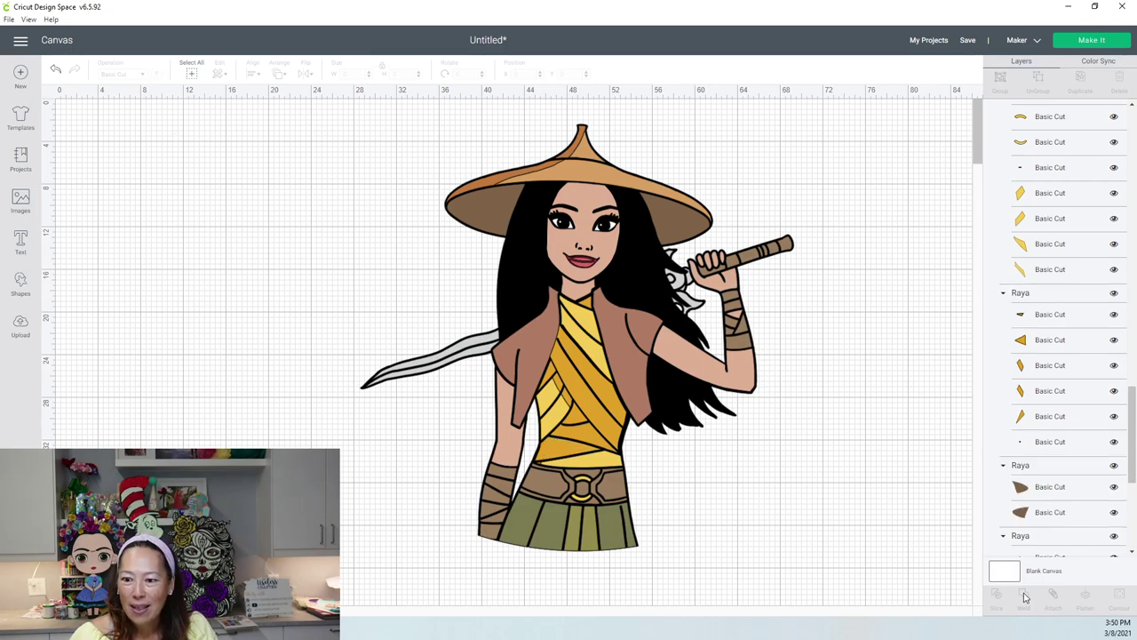
Weld a small piece with the yellow waistband strip into one shape.
click(1055, 315)
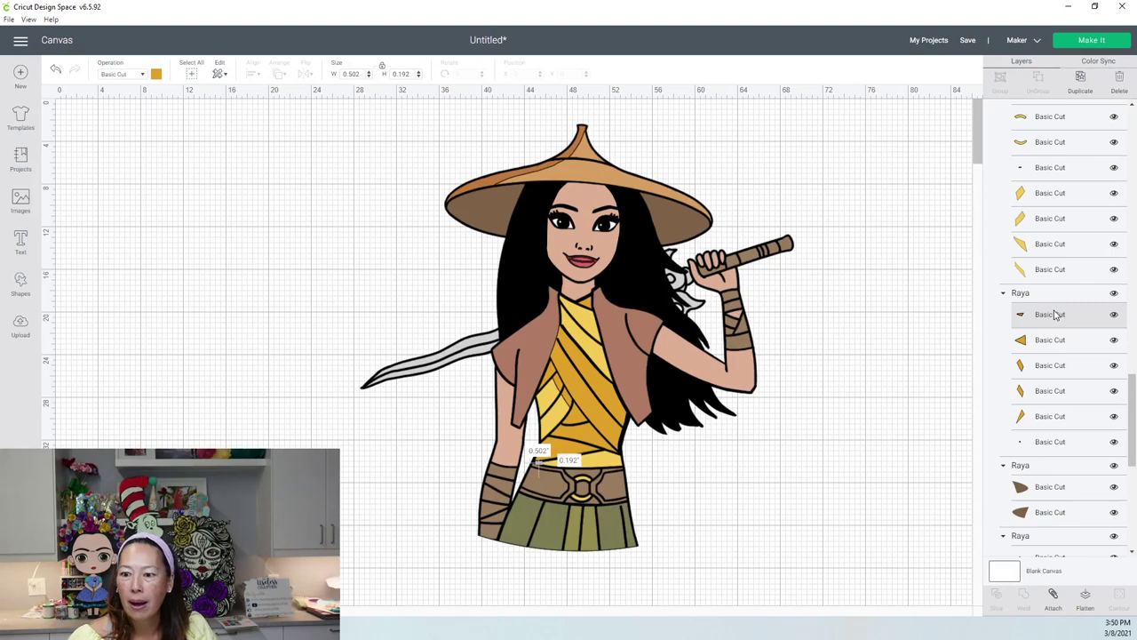
scroll(1055, 314, up, 2)
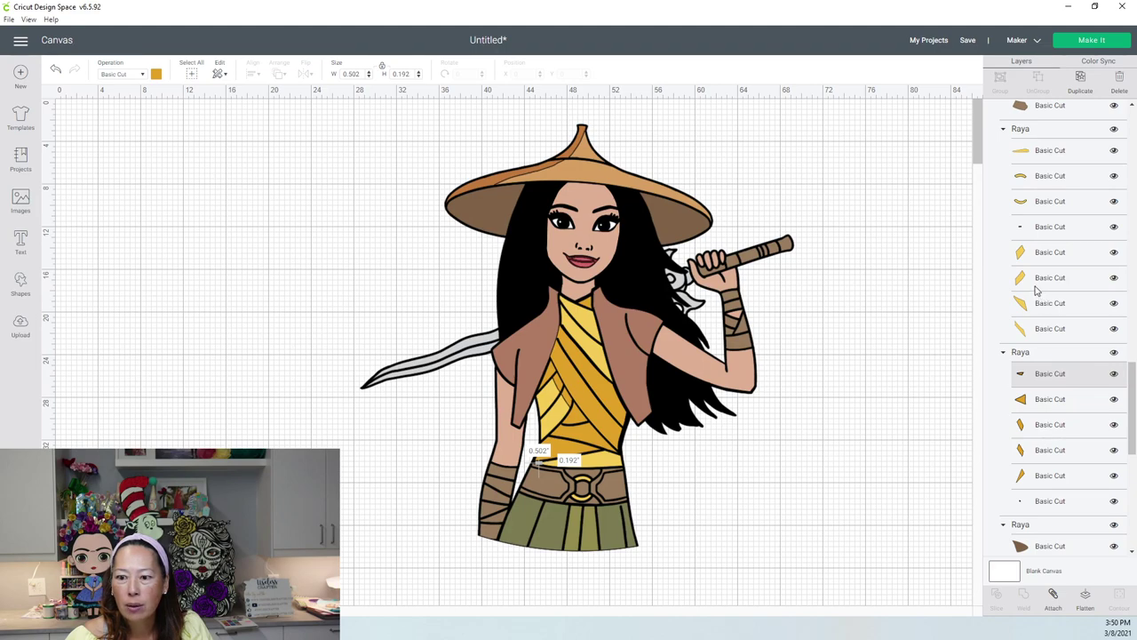
click(1034, 151)
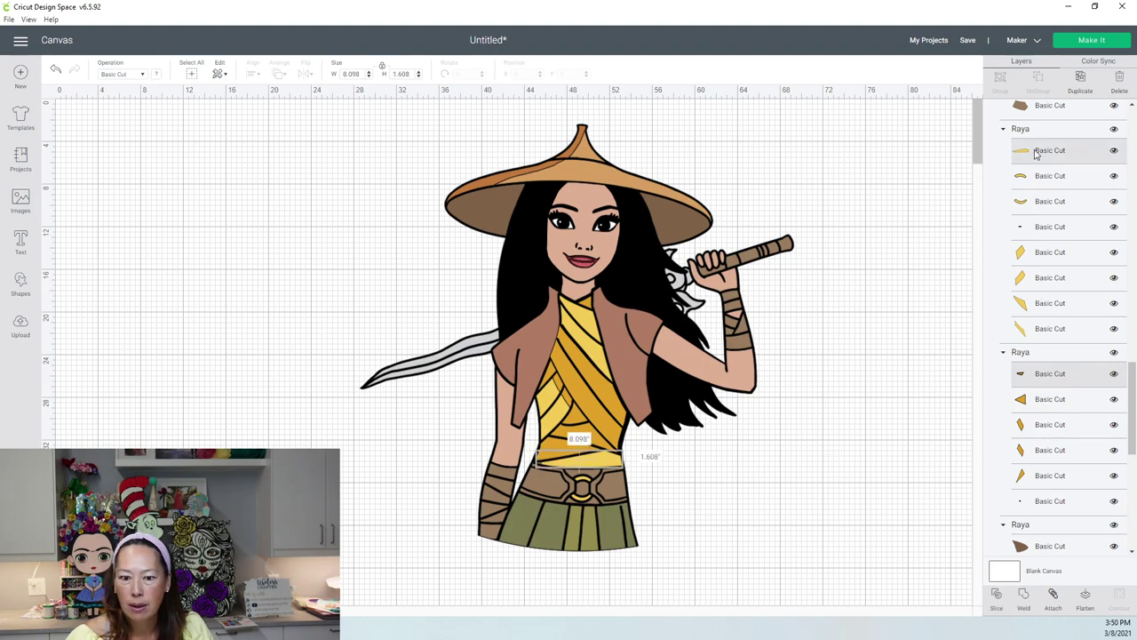
click(1023, 598)
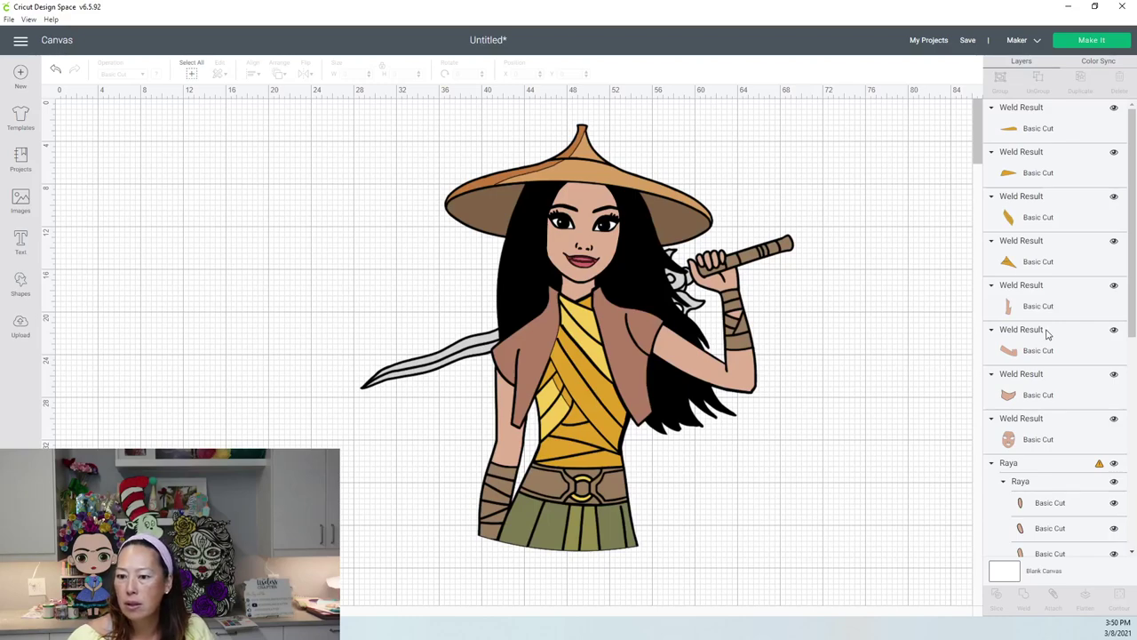
Weld a first pair of yellow chest-wrap pieces into one layer.
scroll(1047, 333, down, 10)
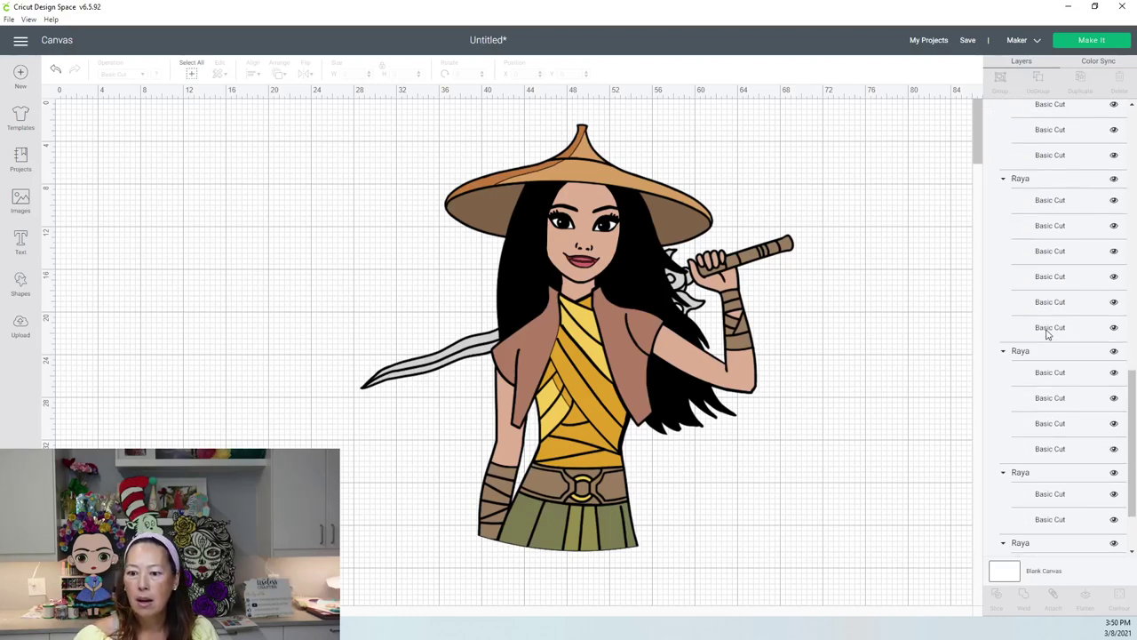
scroll(1047, 334, up, 10)
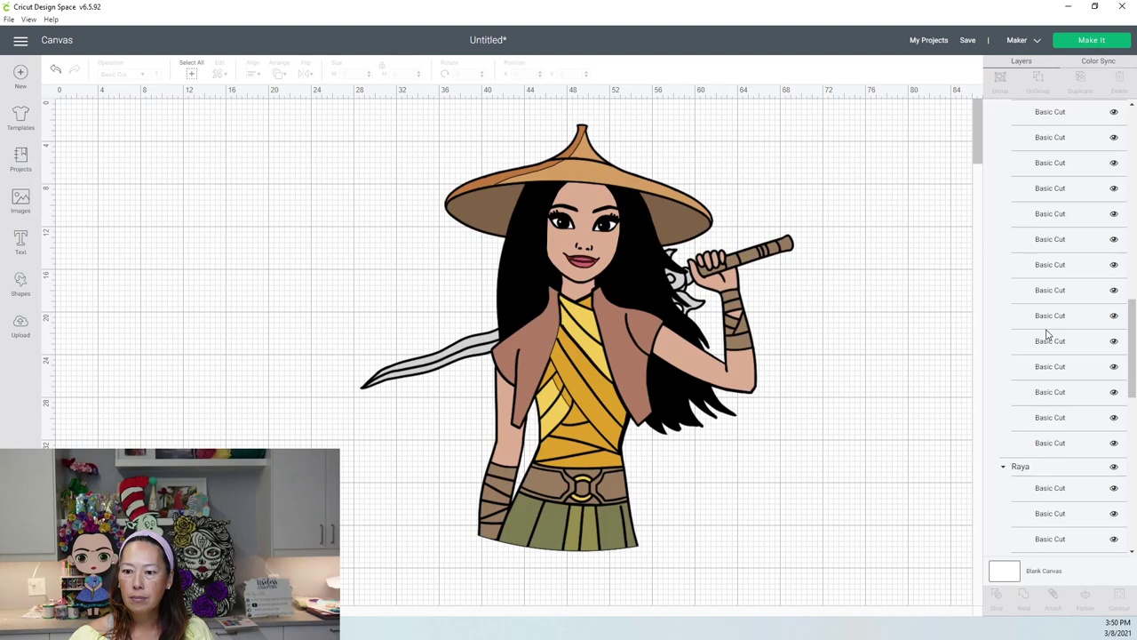
scroll(1047, 333, down, 3)
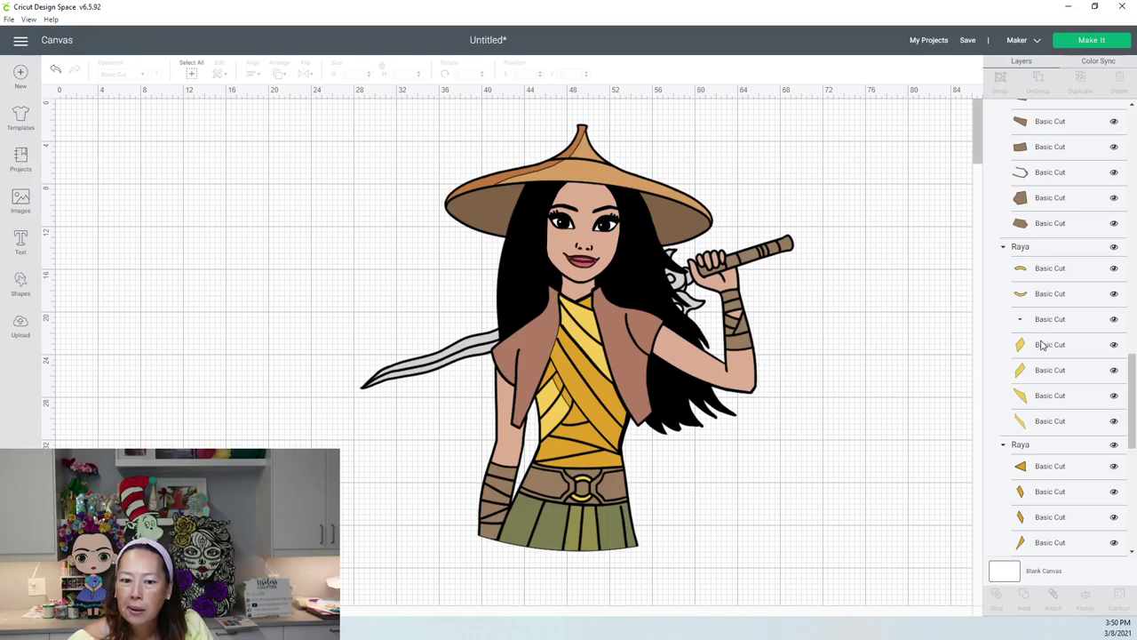
click(1039, 347)
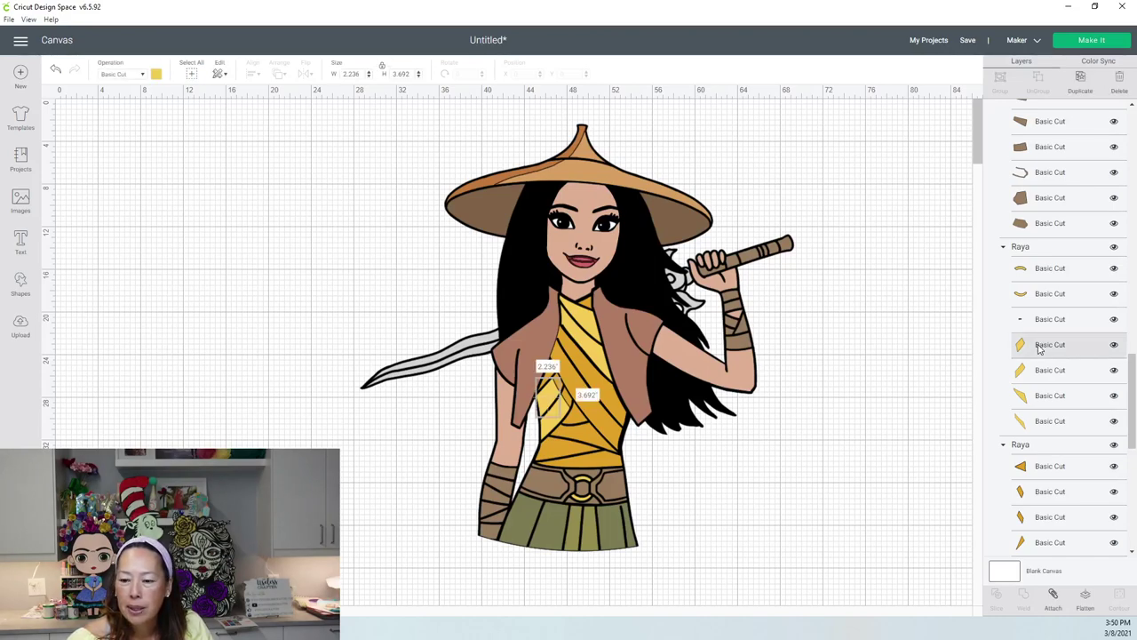
shift+click(1059, 491)
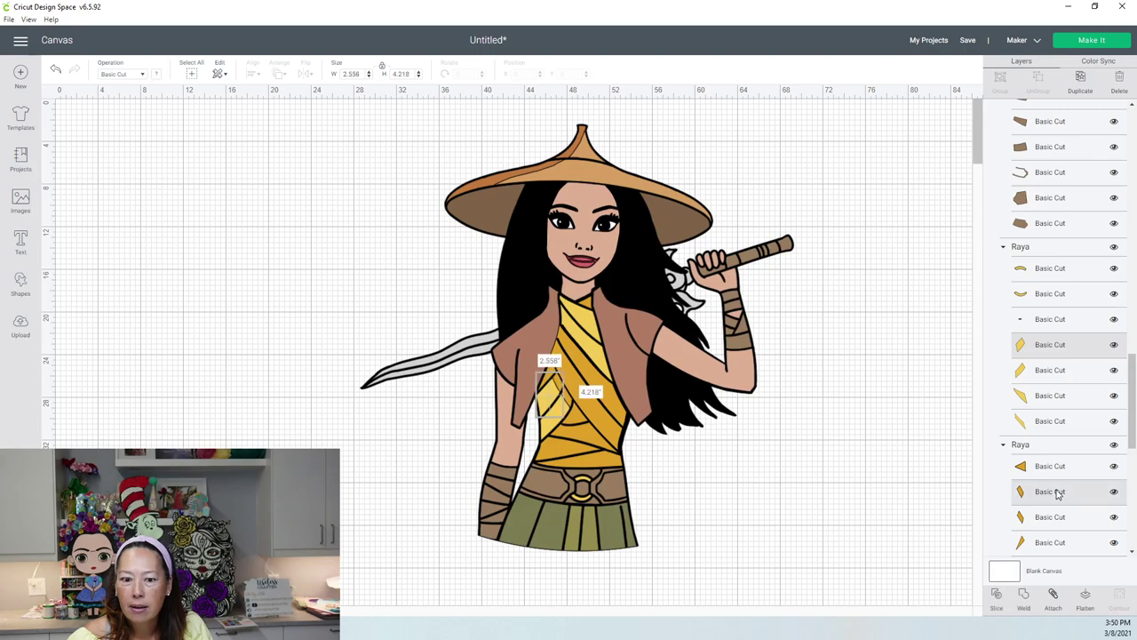
click(1024, 595)
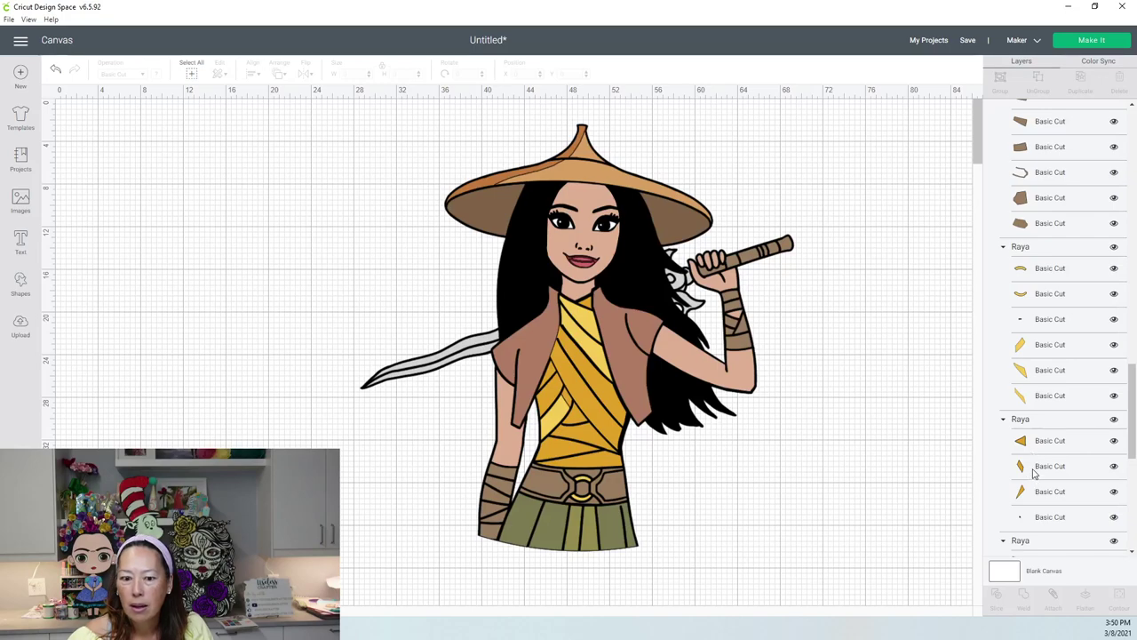
Weld another pair of yellow wrap pieces into a single layer.
click(1035, 466)
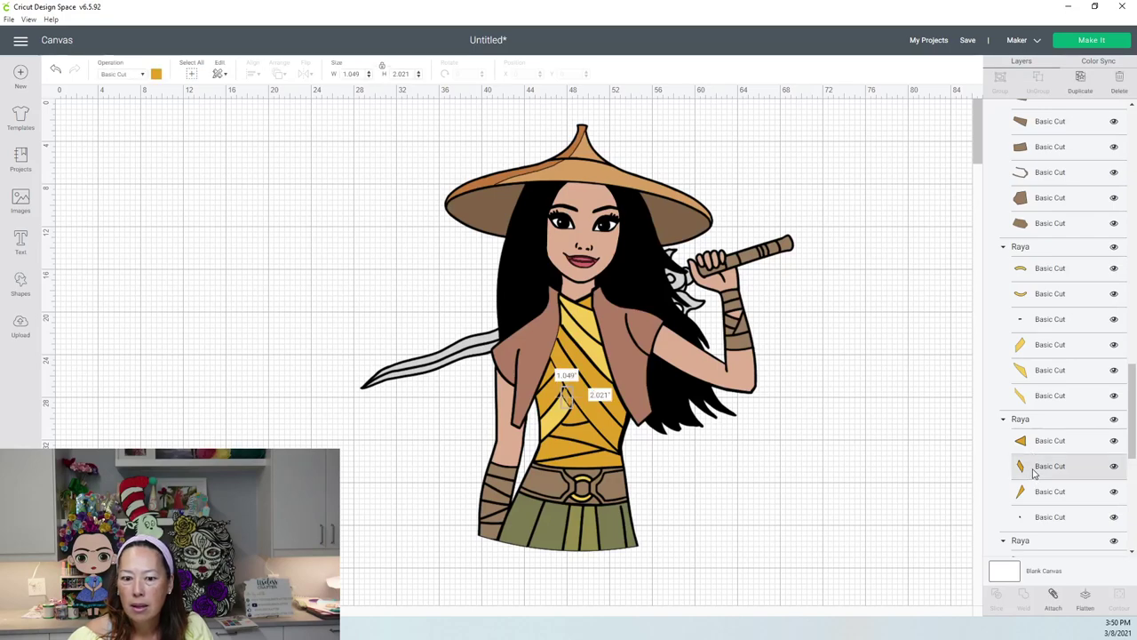
shift+click(1033, 347)
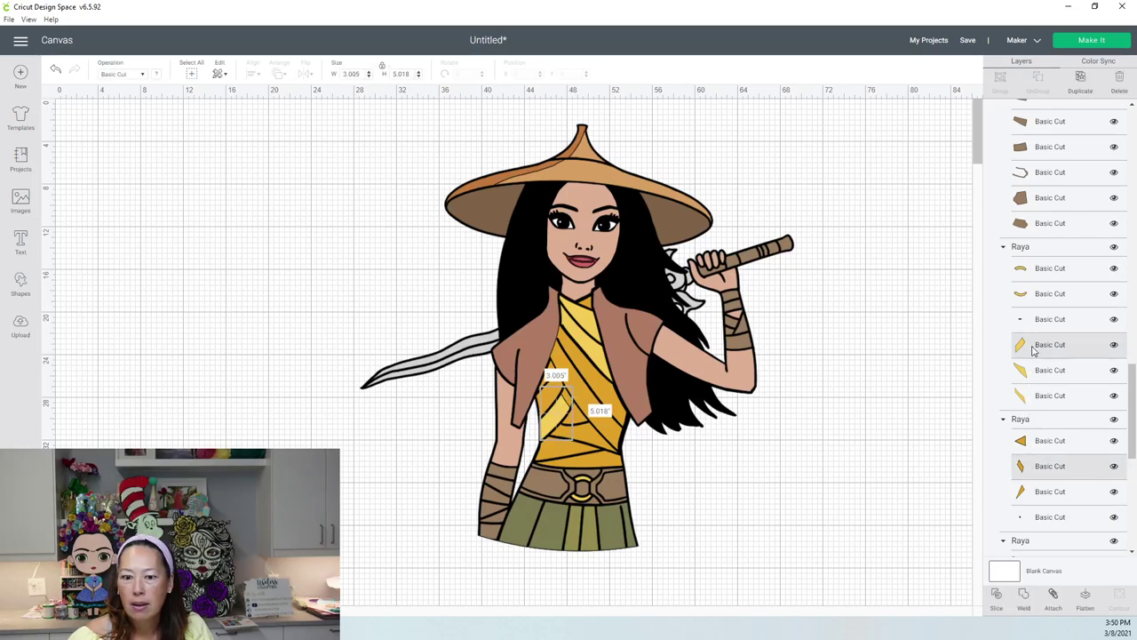
click(1026, 595)
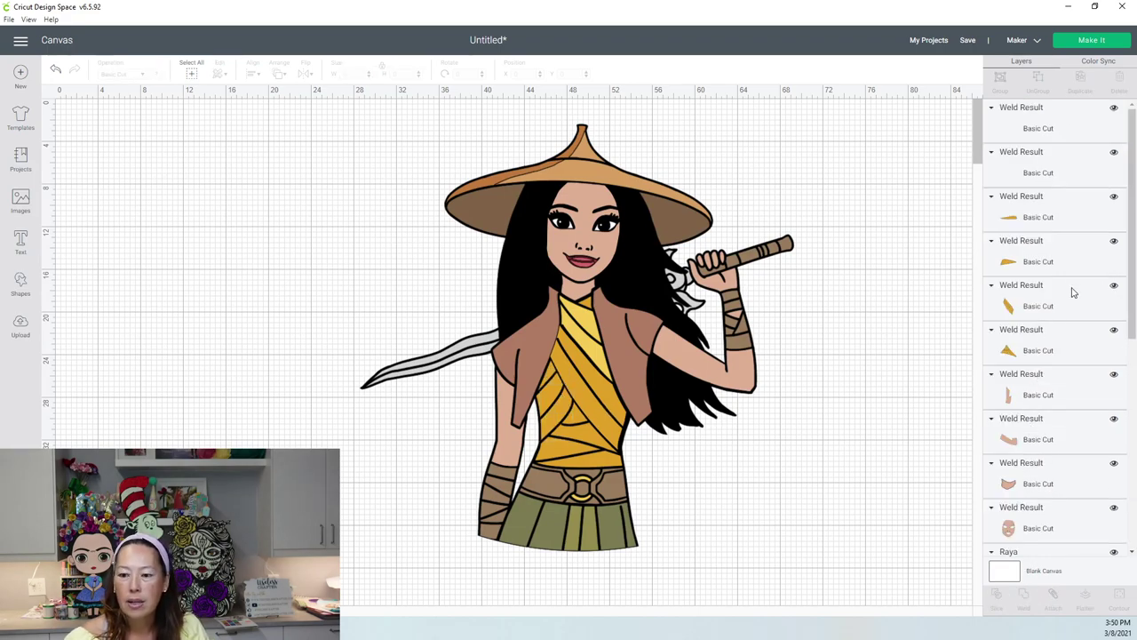
In Color Sync, move three pale-yellow pieces onto the gold colour, then return to Layers.
scroll(1071, 292, down, 5)
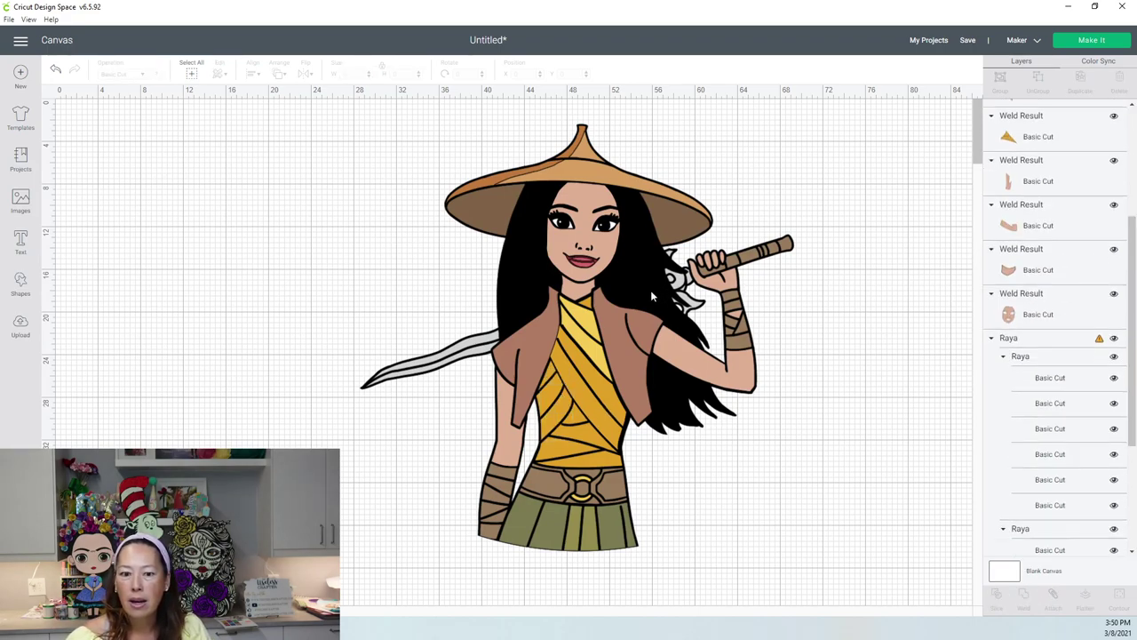
click(1102, 61)
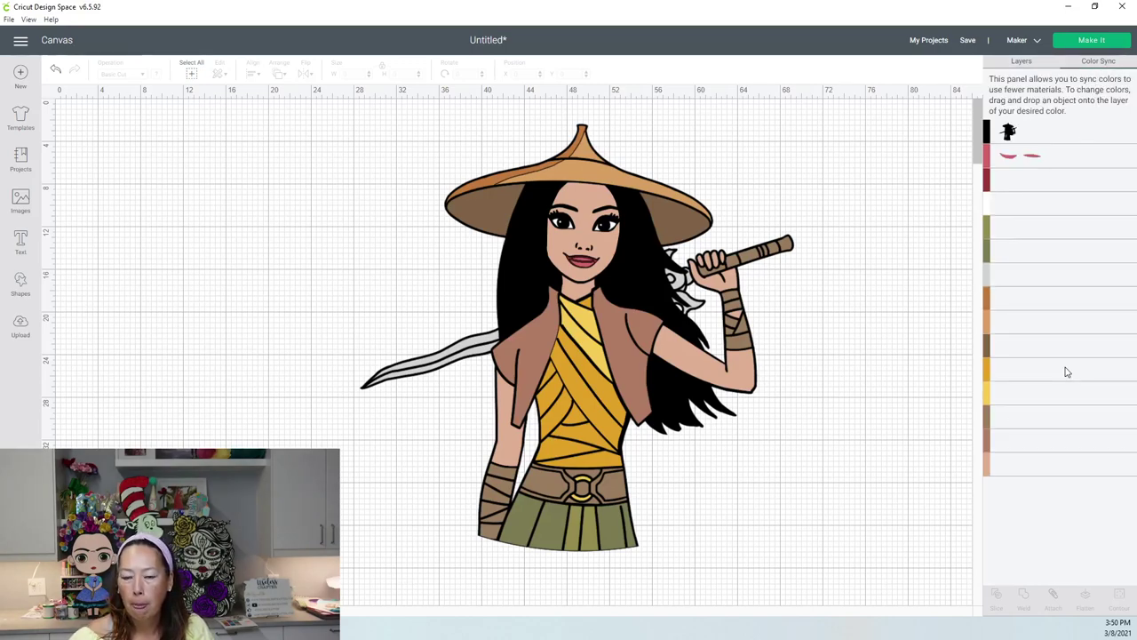
scroll(1054, 404, down, 3)
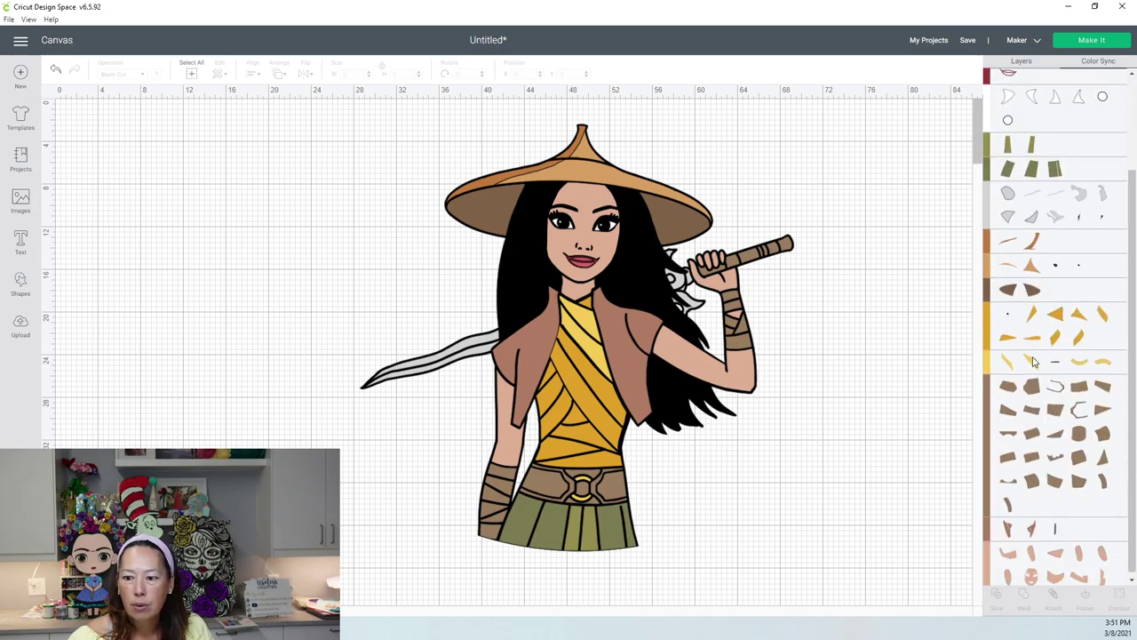
drag(1033, 359, 1036, 332)
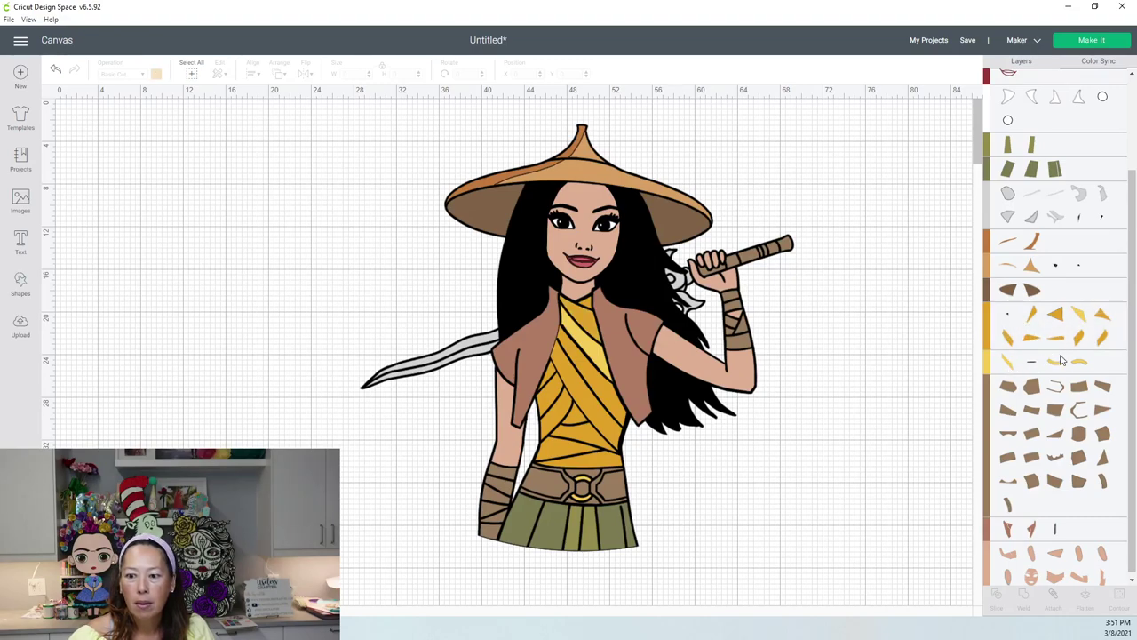
drag(1008, 362, 1011, 321)
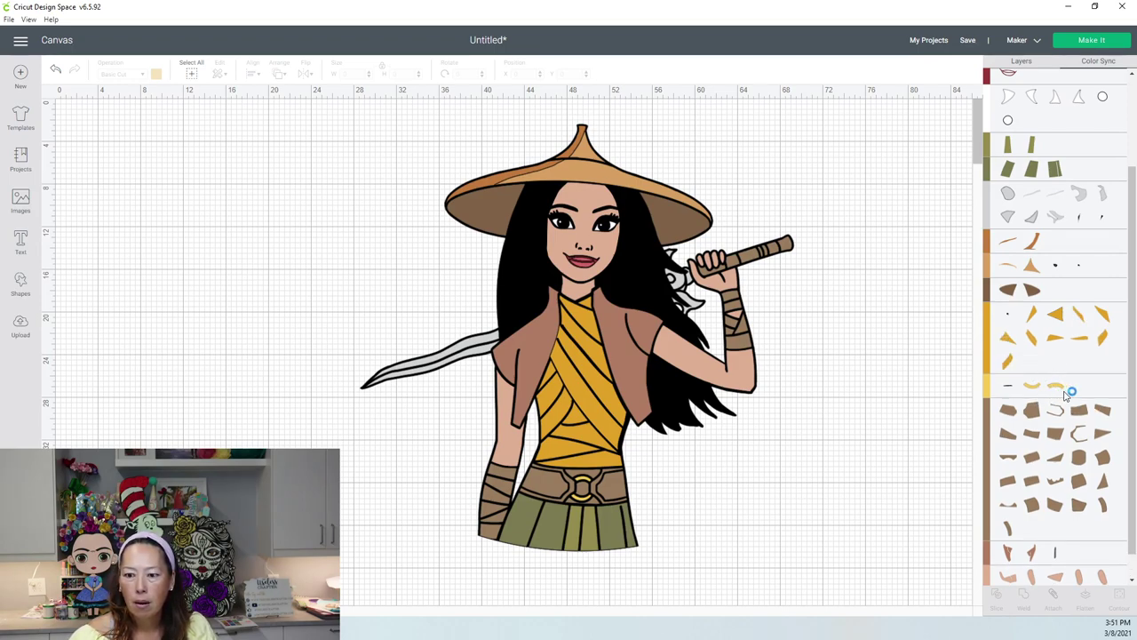
drag(1058, 387, 1034, 366)
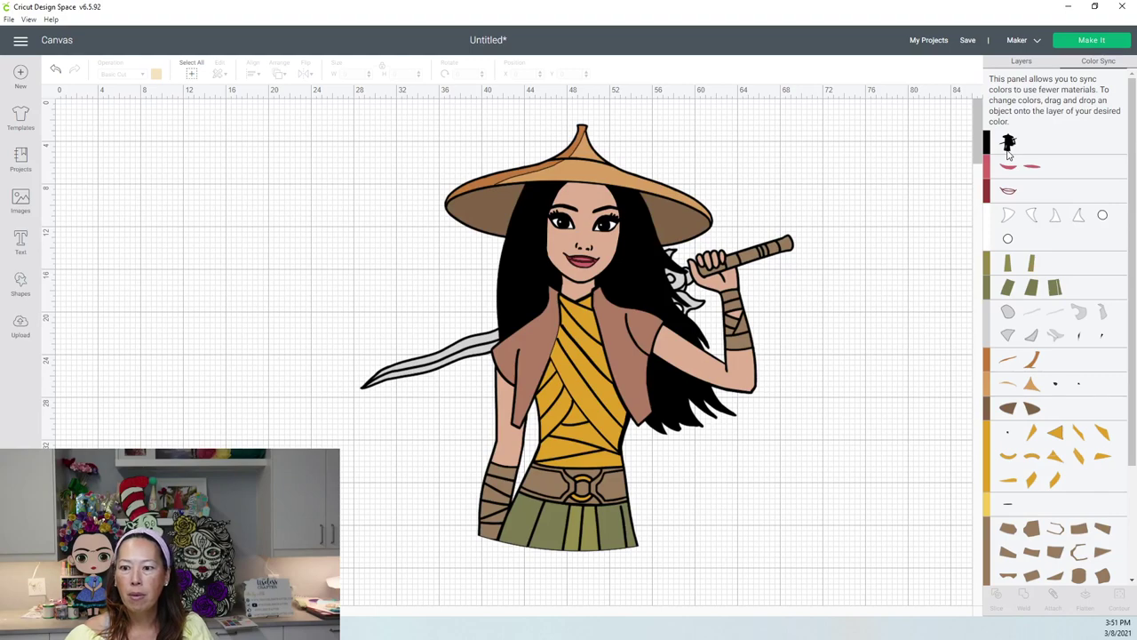
click(1023, 65)
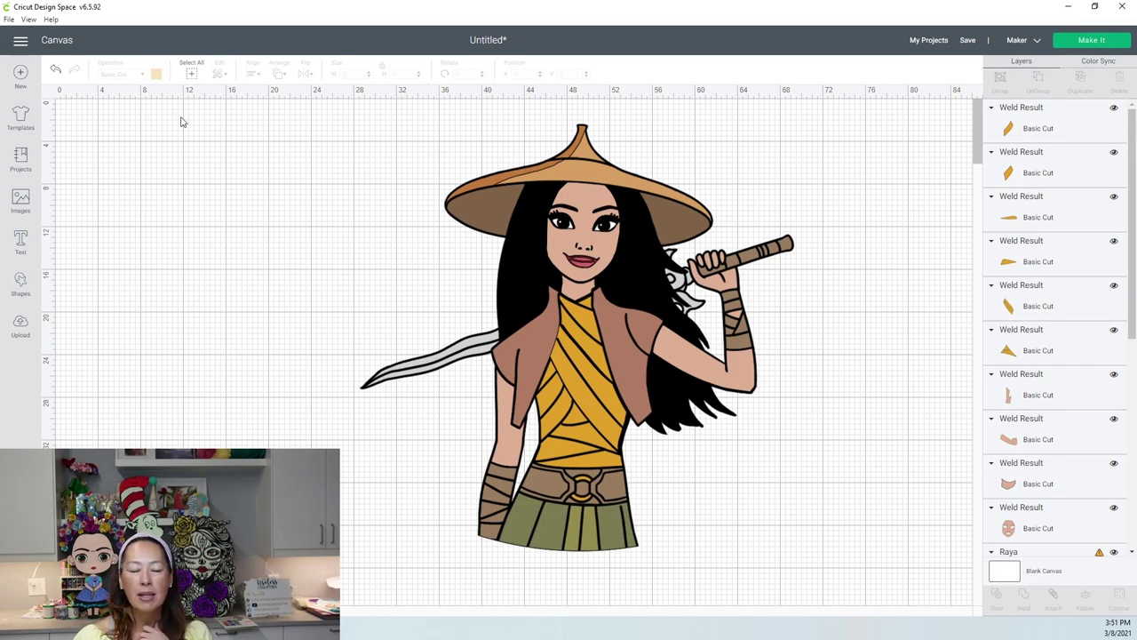
Insert a Circle from Shapes and place it beside Raya's left forearm.
click(22, 282)
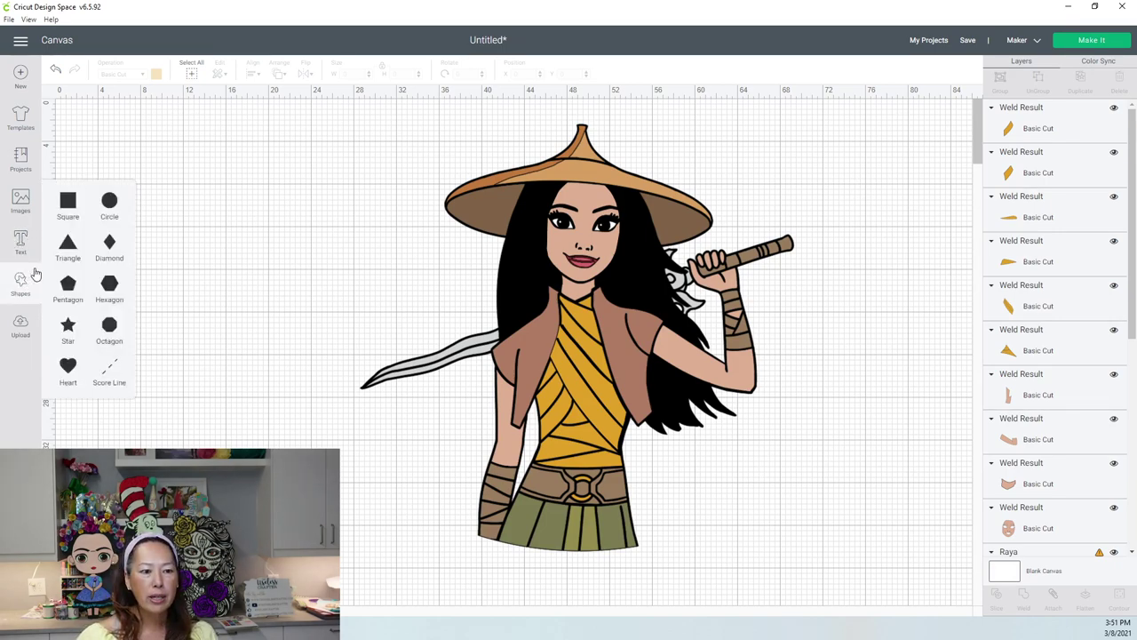
click(109, 209)
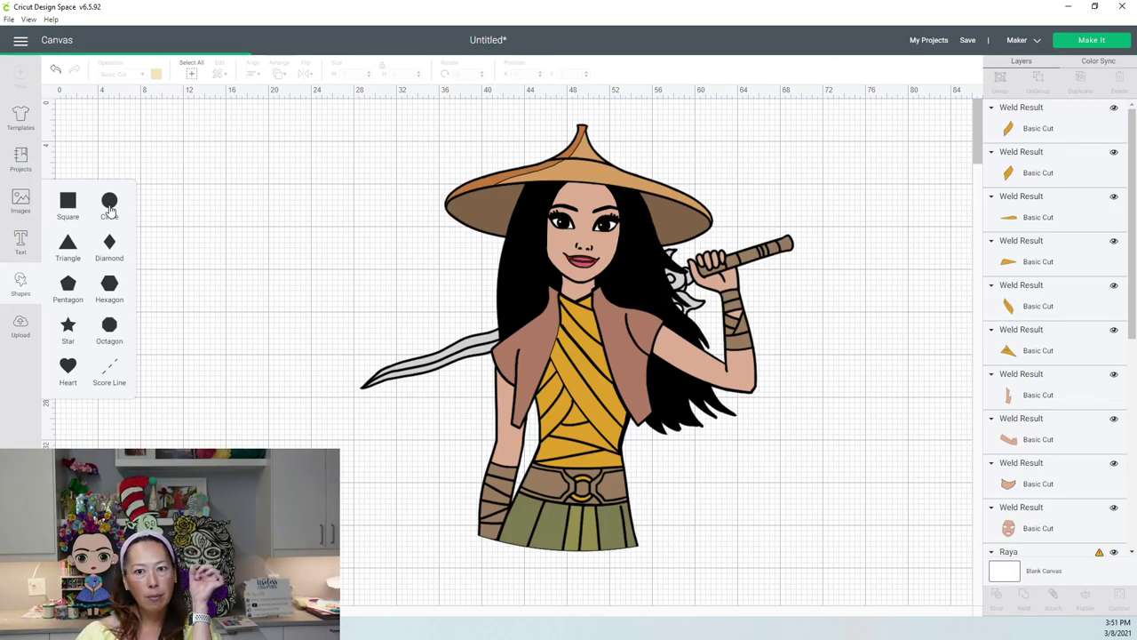
drag(78, 130, 413, 454)
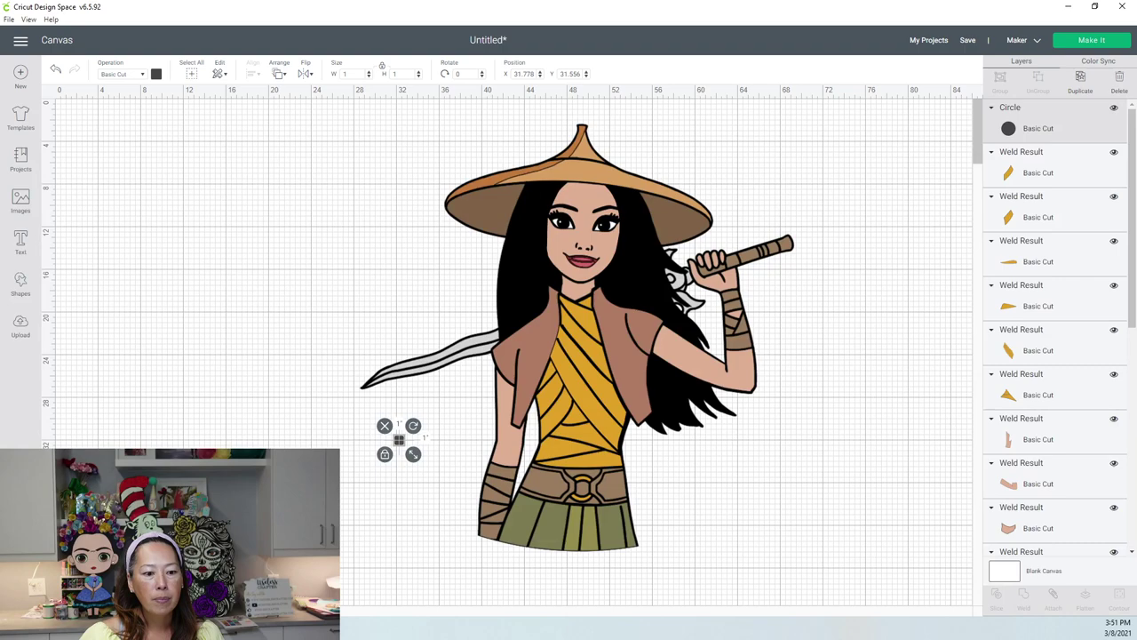
scroll(504, 359, up, 2)
scroll(635, 446, down, 2)
scroll(634, 446, down, 2)
click(348, 372)
drag(286, 322, 394, 395)
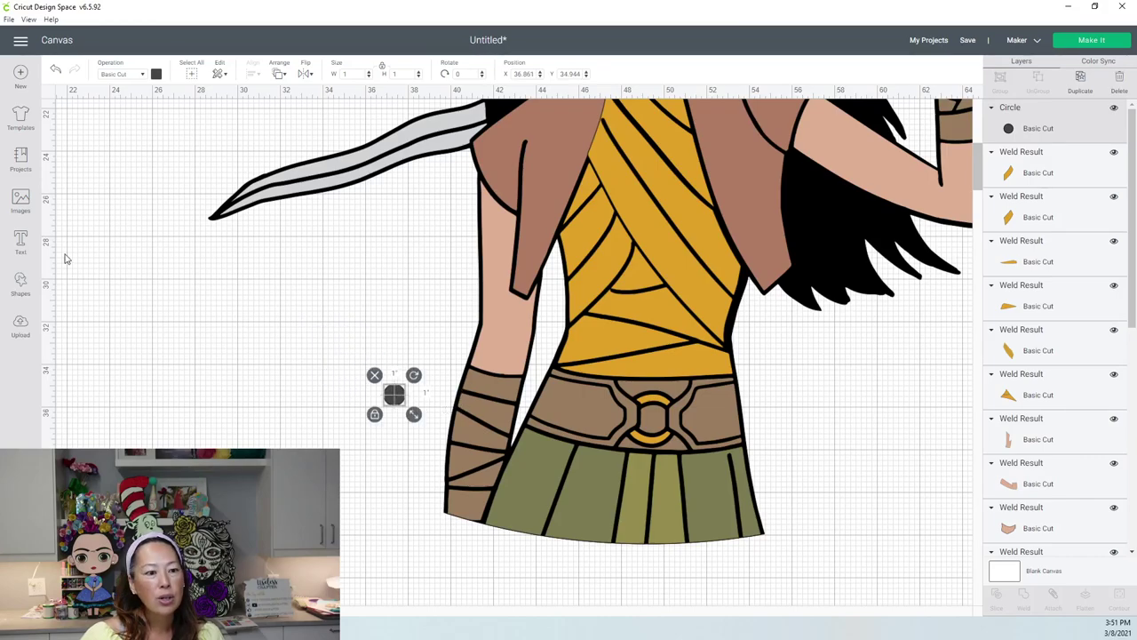
Insert a Square near the figure and unlock its proportions for free resizing.
click(117, 218)
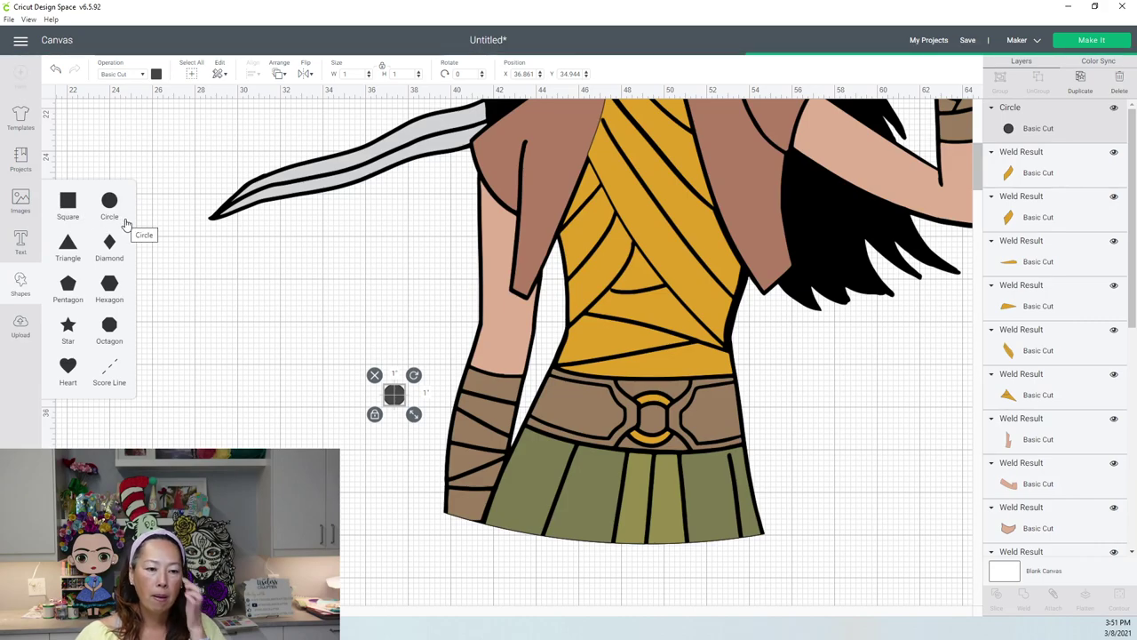
click(67, 200)
drag(139, 183, 464, 391)
click(235, 356)
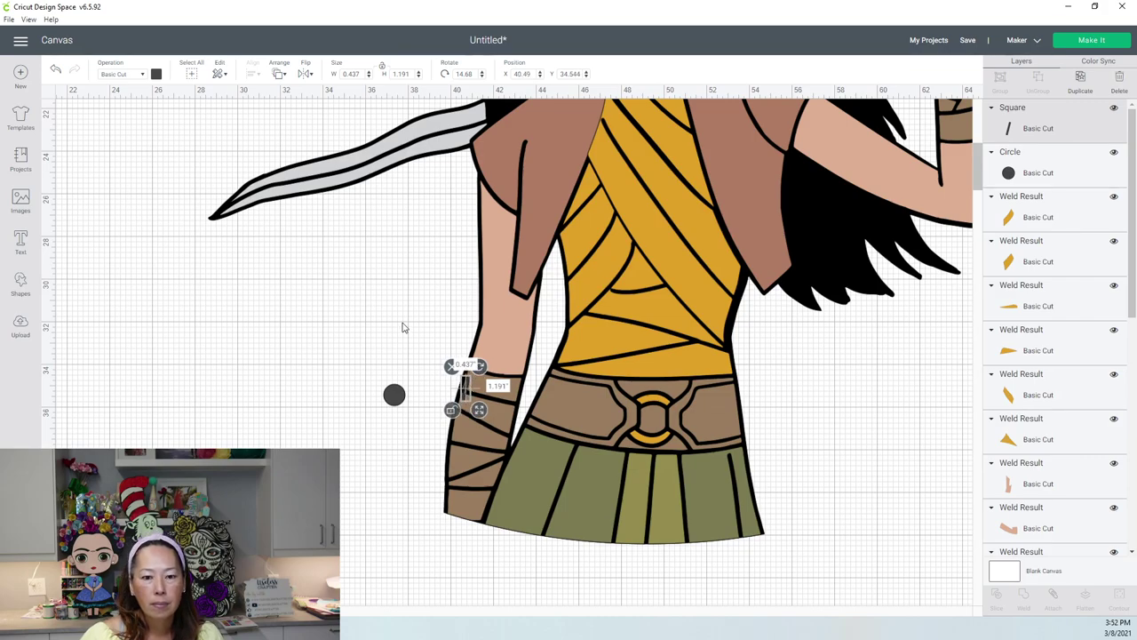
key(ctrl+a)
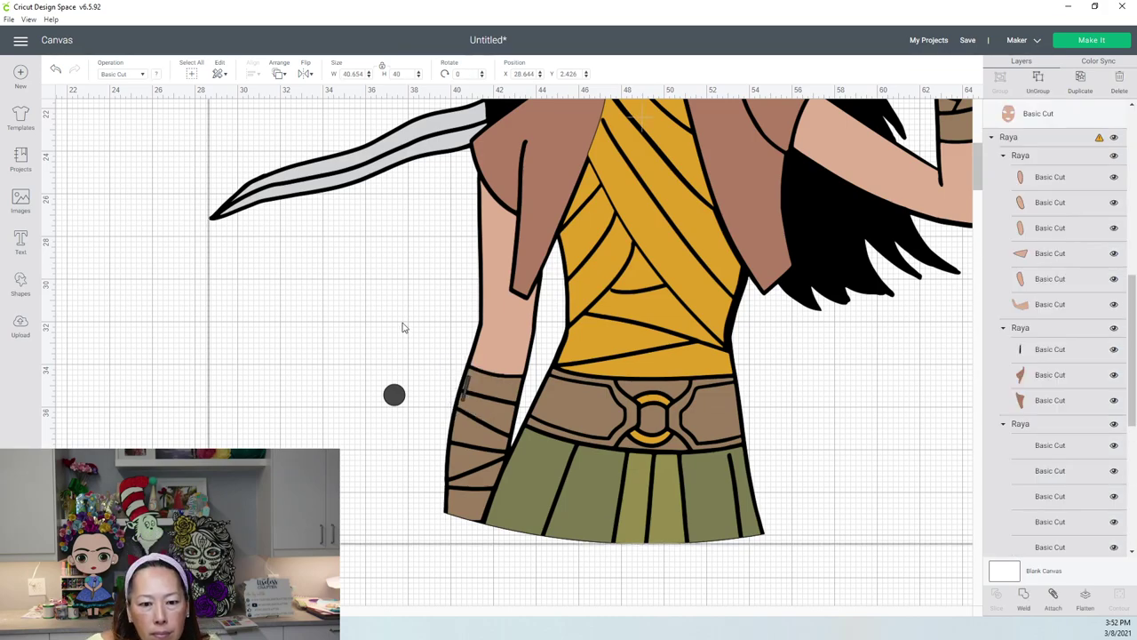
click(464, 397)
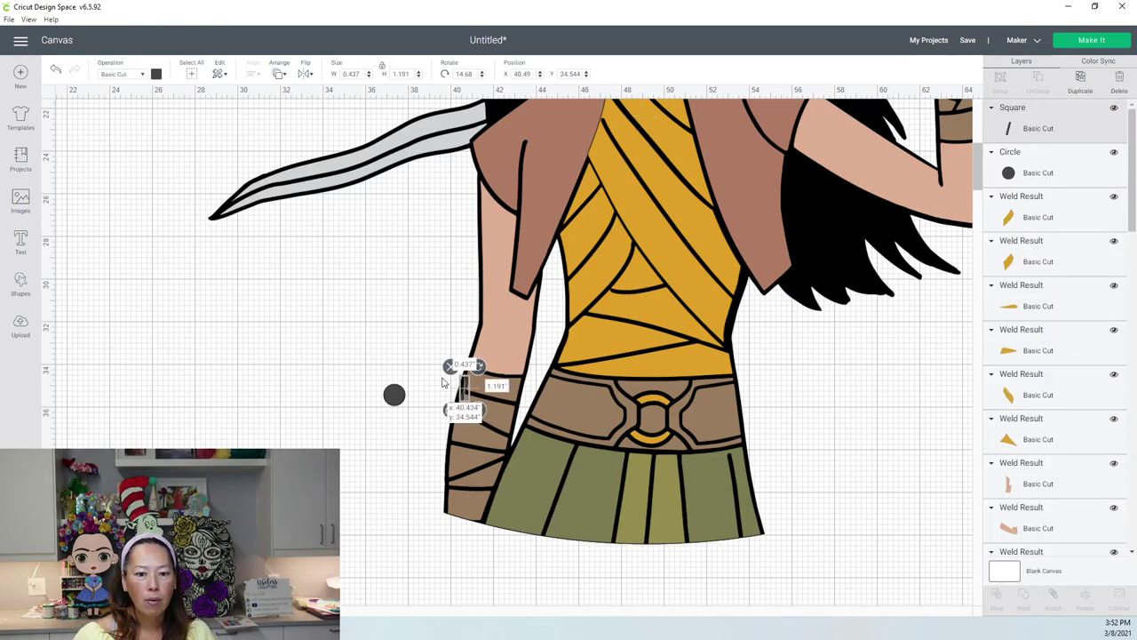
key(ctrl+a)
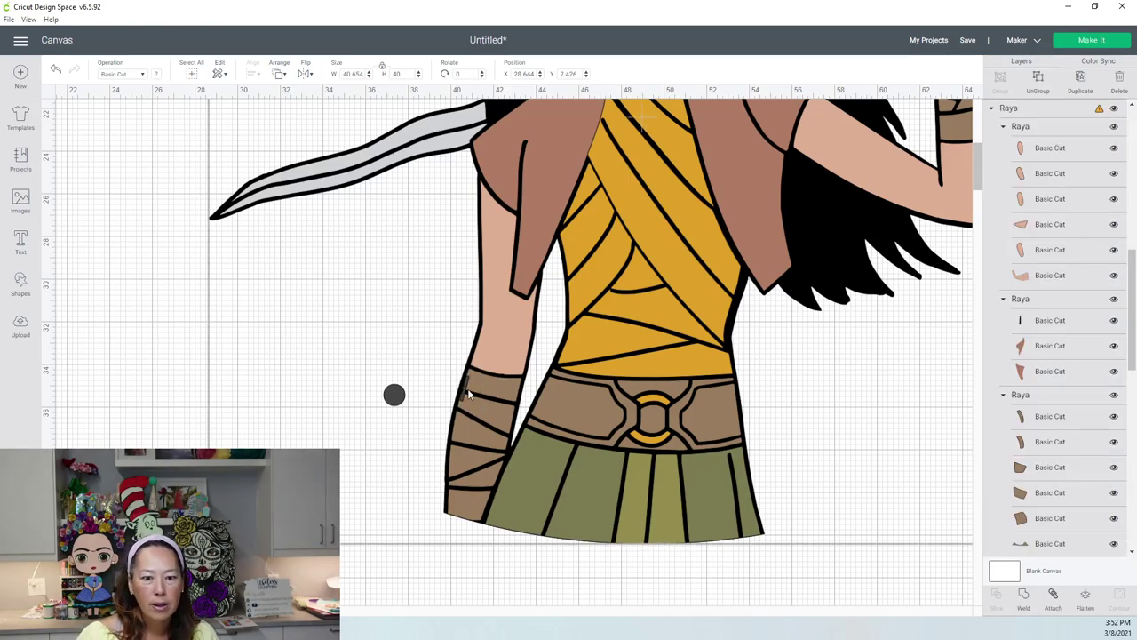
click(464, 395)
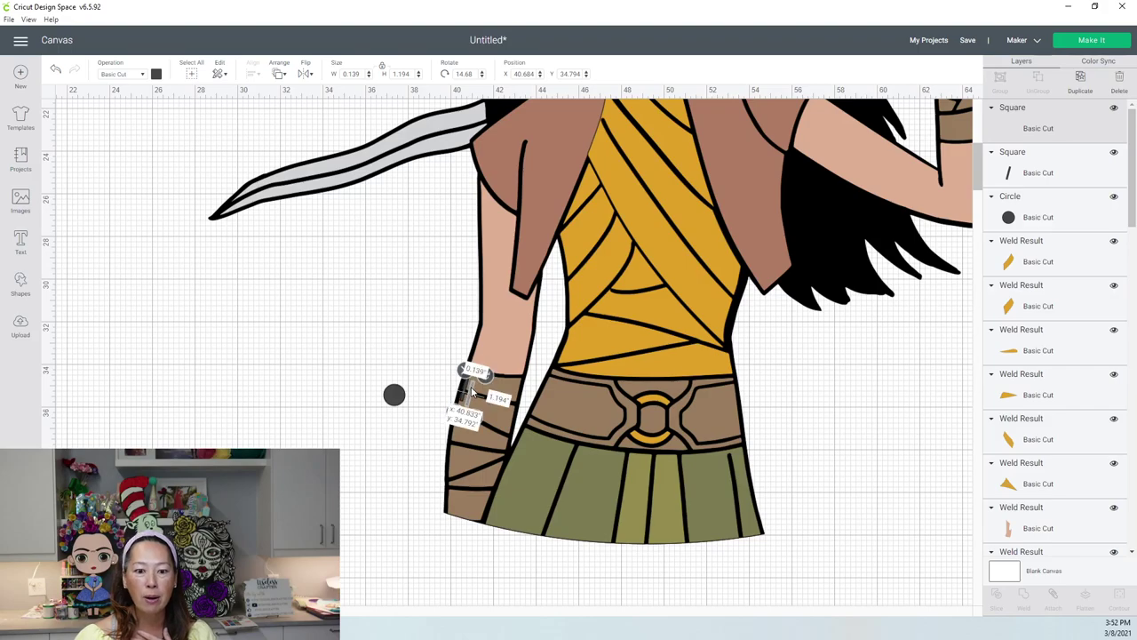
drag(471, 391, 338, 414)
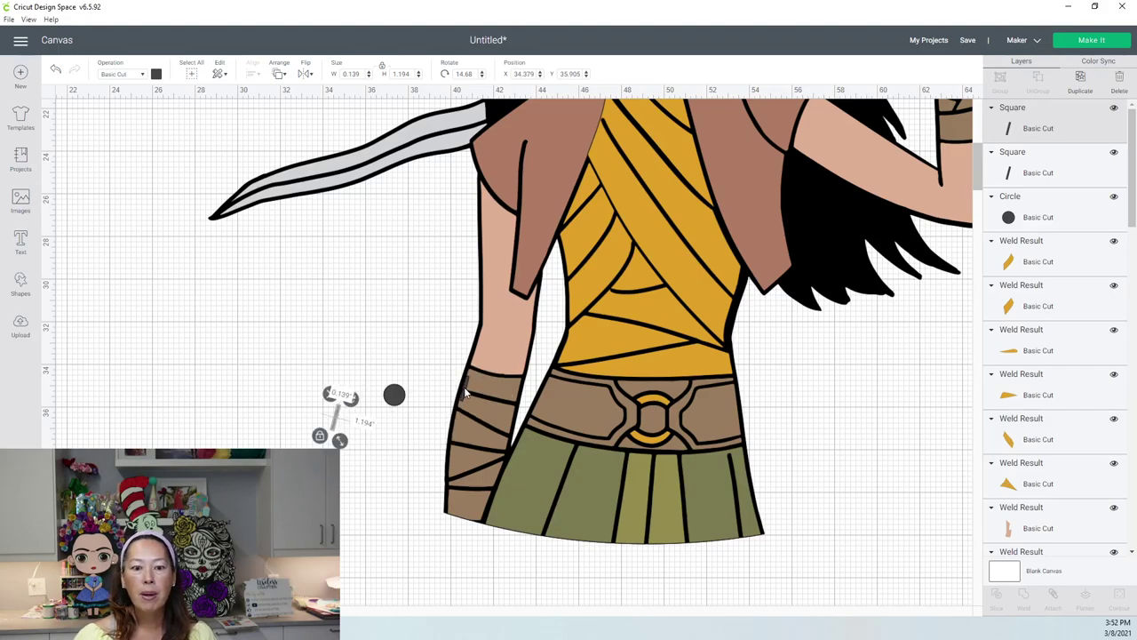
click(463, 391)
click(512, 395)
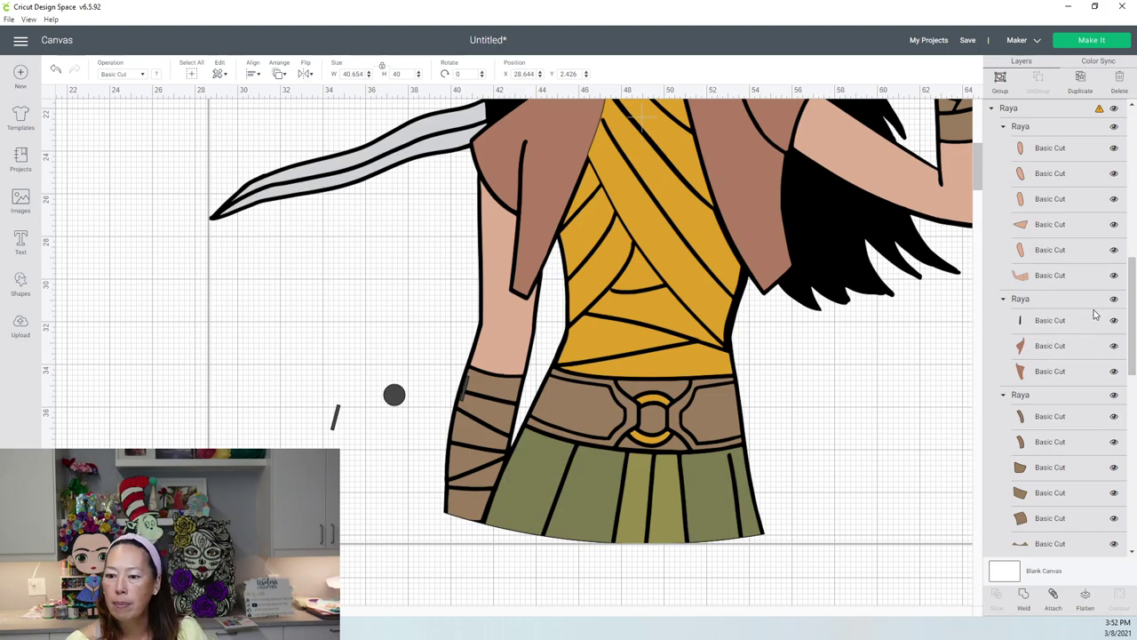
scroll(1094, 314, down, 4)
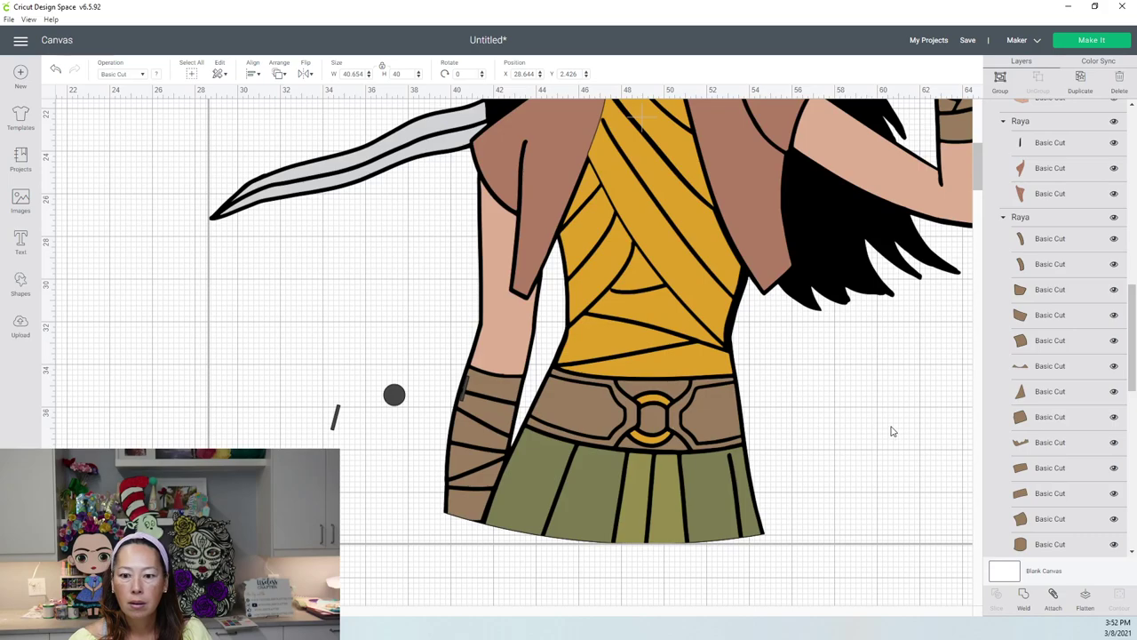
scroll(1051, 320, down, 5)
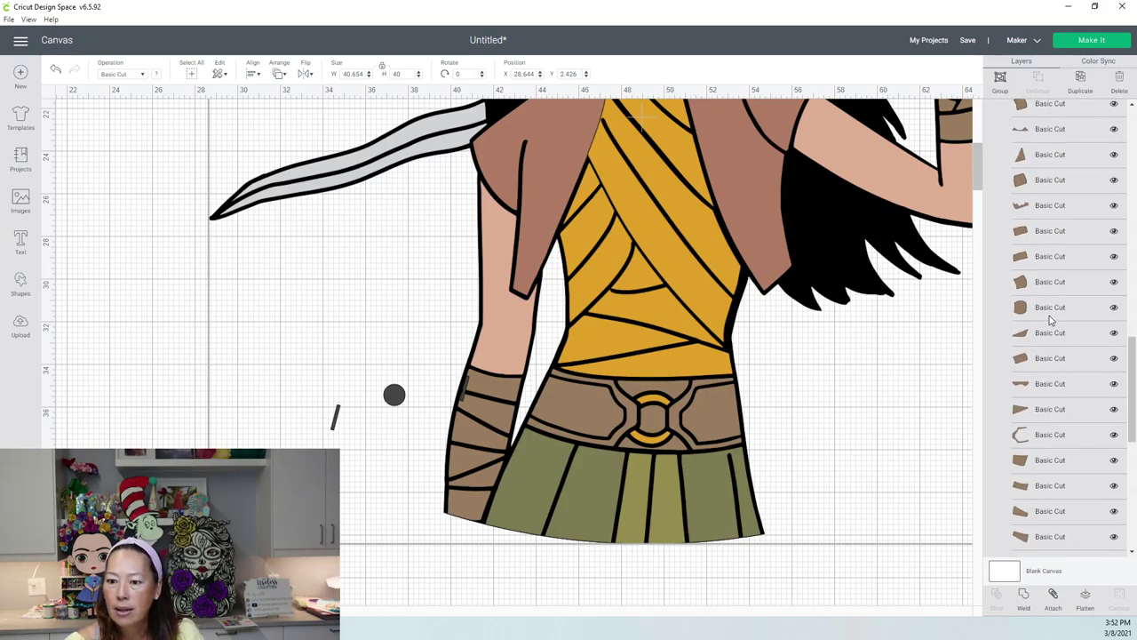
scroll(1049, 320, down, 5)
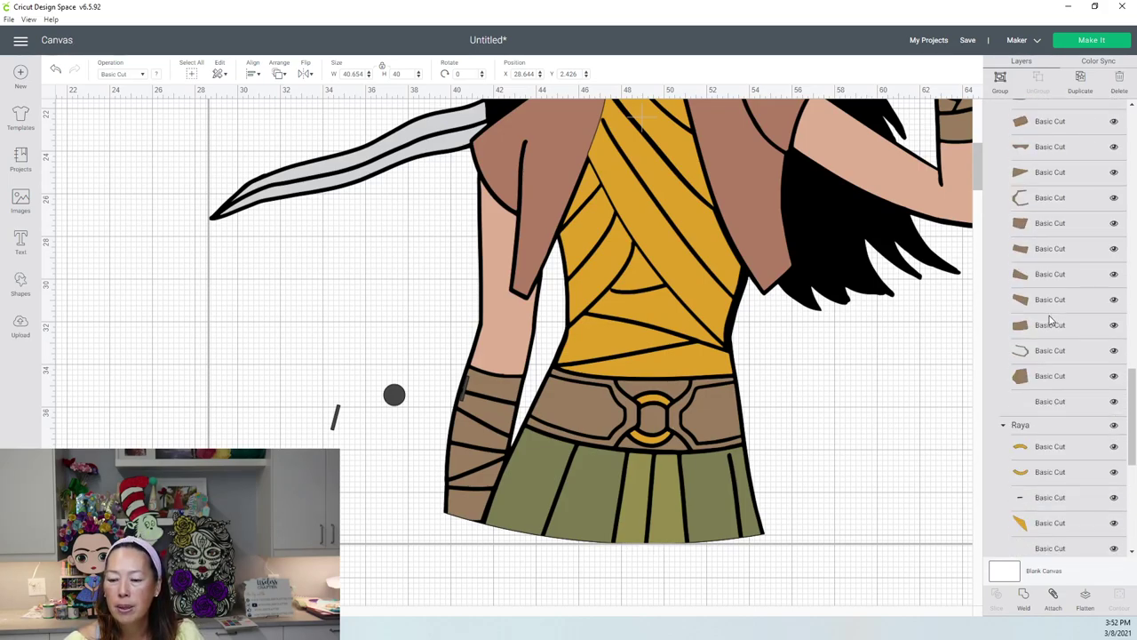
scroll(1050, 319, up, 5)
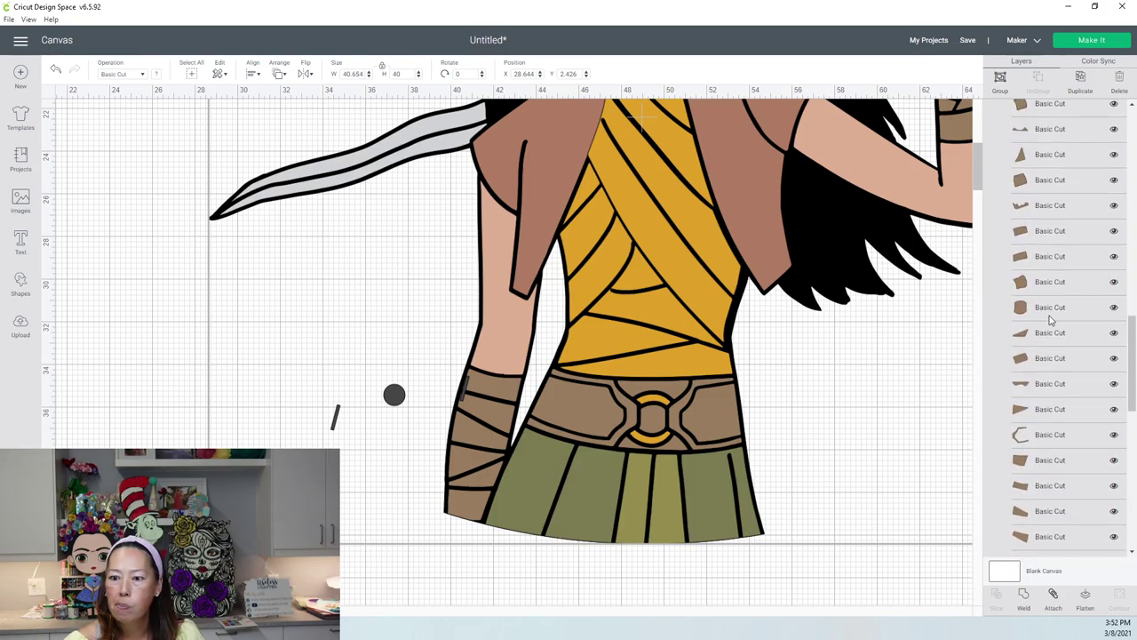
click(1045, 234)
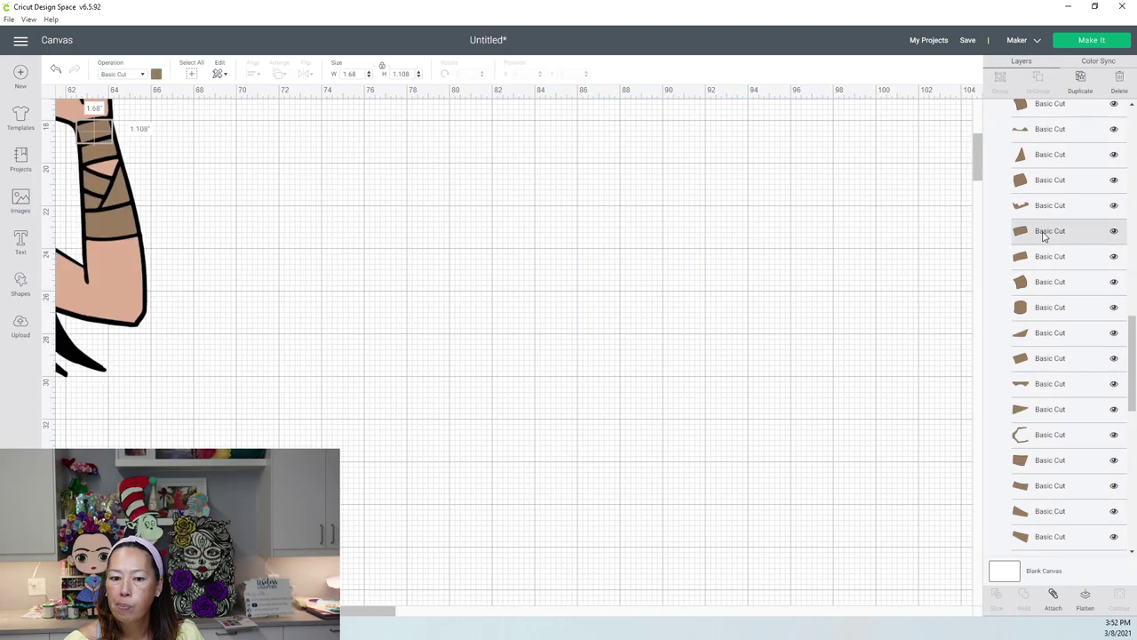
scroll(356, 615, left, 4)
key(ctrl+a)
click(360, 611)
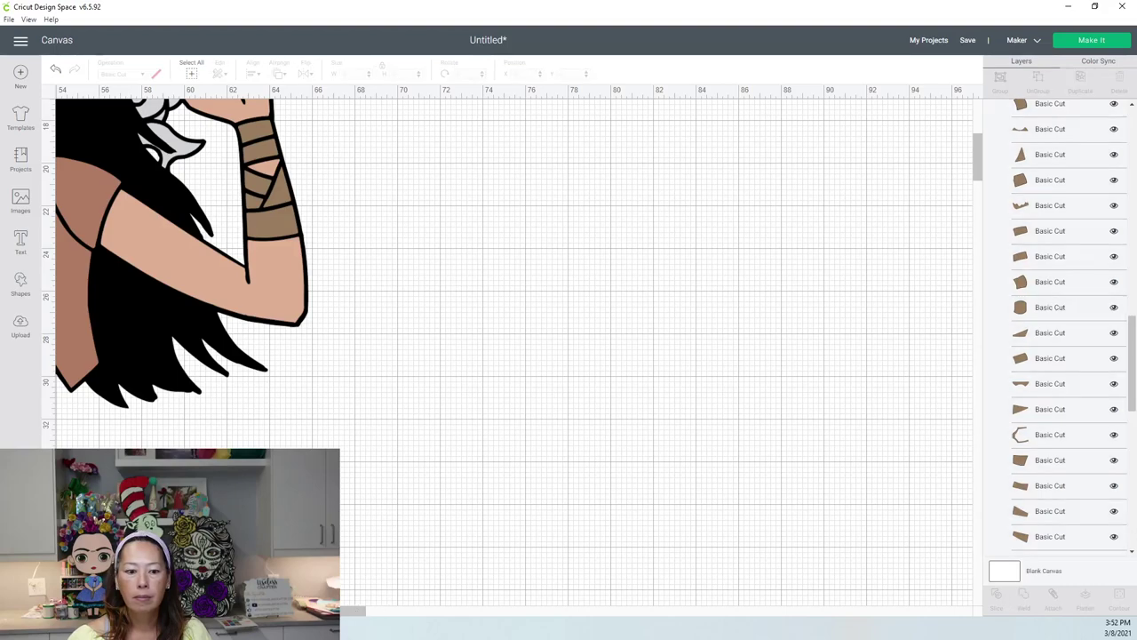
scroll(355, 612, left, 10)
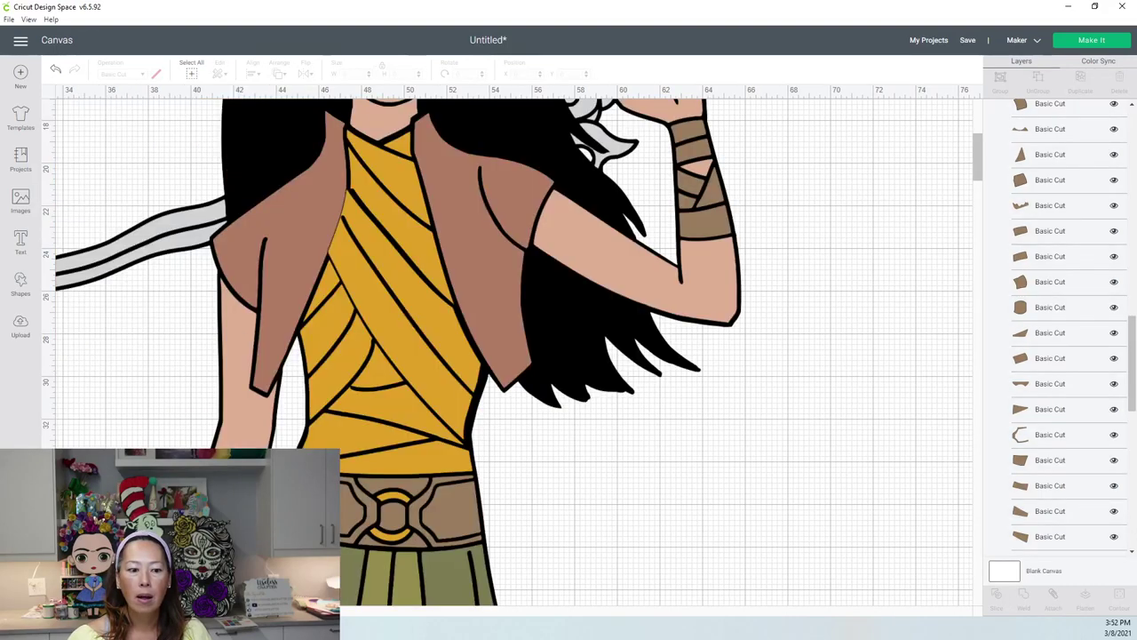
key(ctrl+minus)
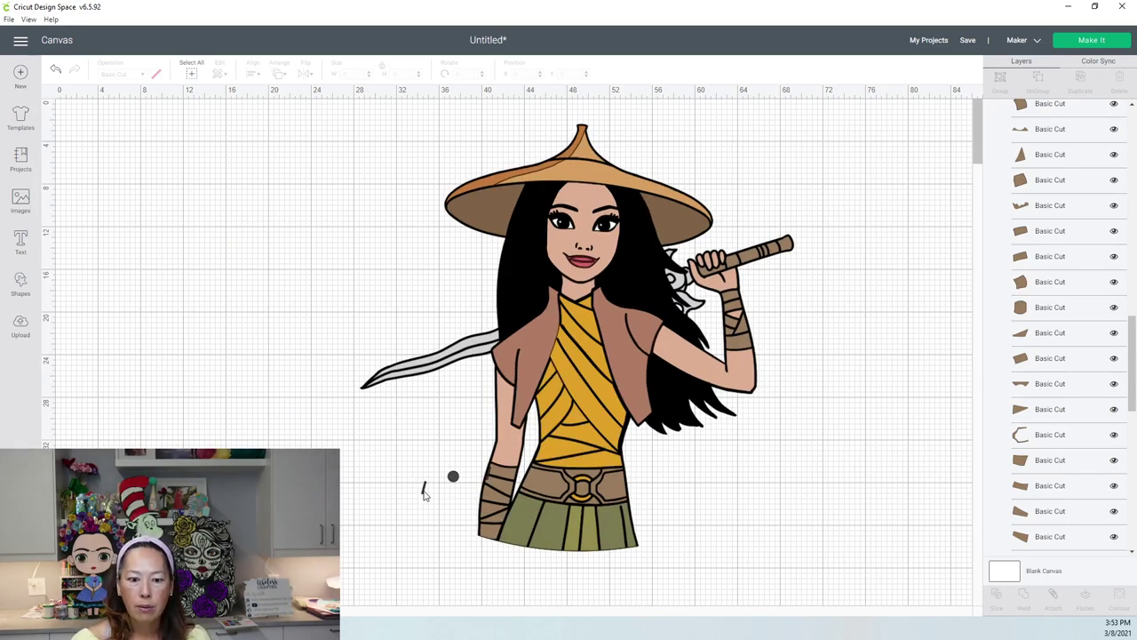
Position the thin connector square across the brown wrist wrap.
drag(424, 492, 444, 505)
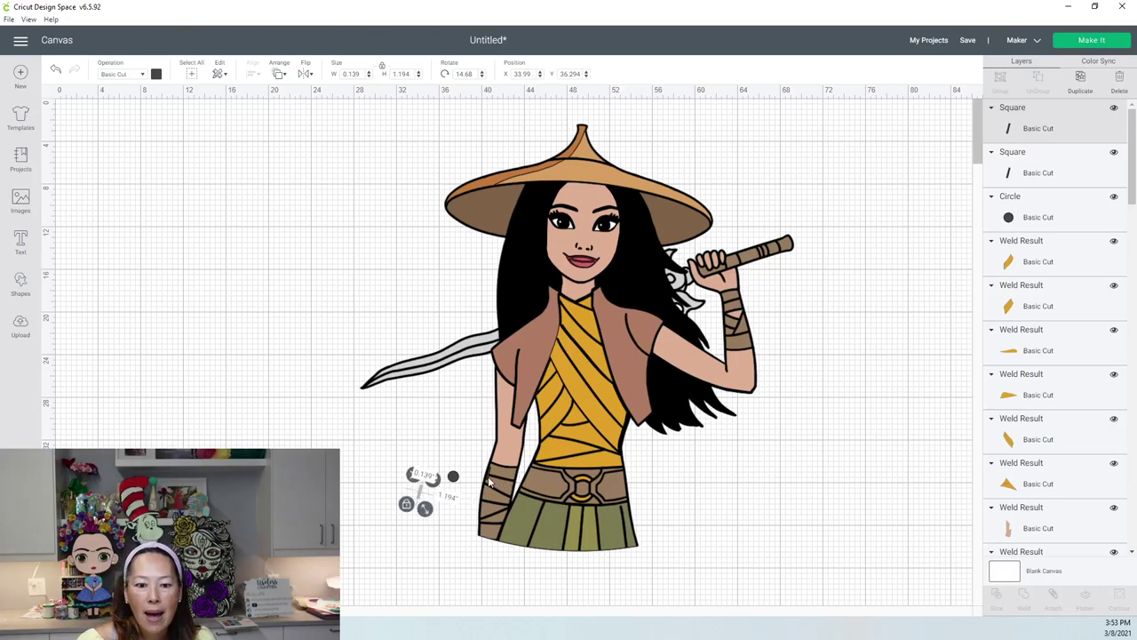
click(488, 481)
mouse_move(496, 488)
mouse_down()
mouse_move(496, 514)
mouse_move(496, 502)
mouse_up()
key(ctrl+z)
key(ctrl+z)
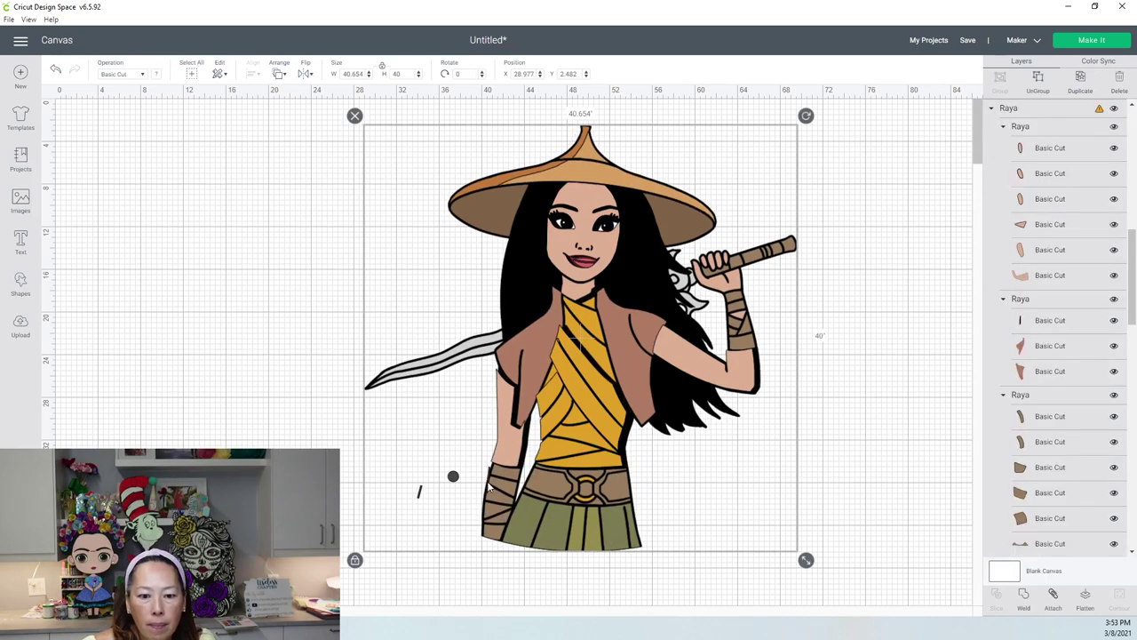
key(ctrl+z)
mouse_move(487, 486)
mouse_down()
mouse_move(509, 466)
mouse_move(493, 469)
mouse_up()
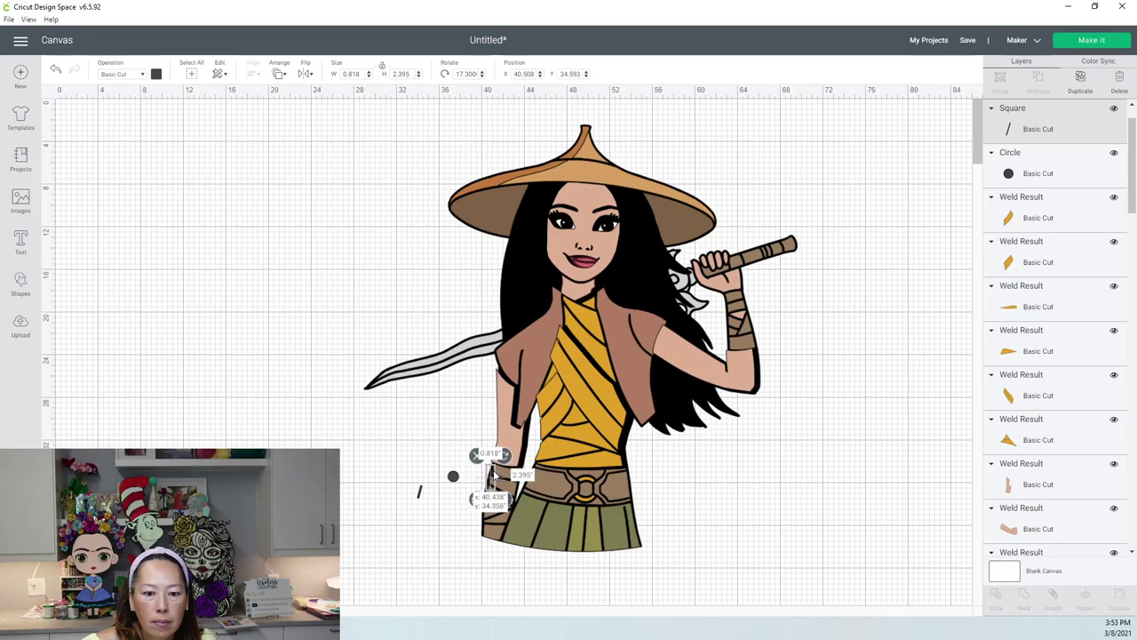
Weld the three brown wrist-wrap bands and the connector square into one piece.
click(492, 462)
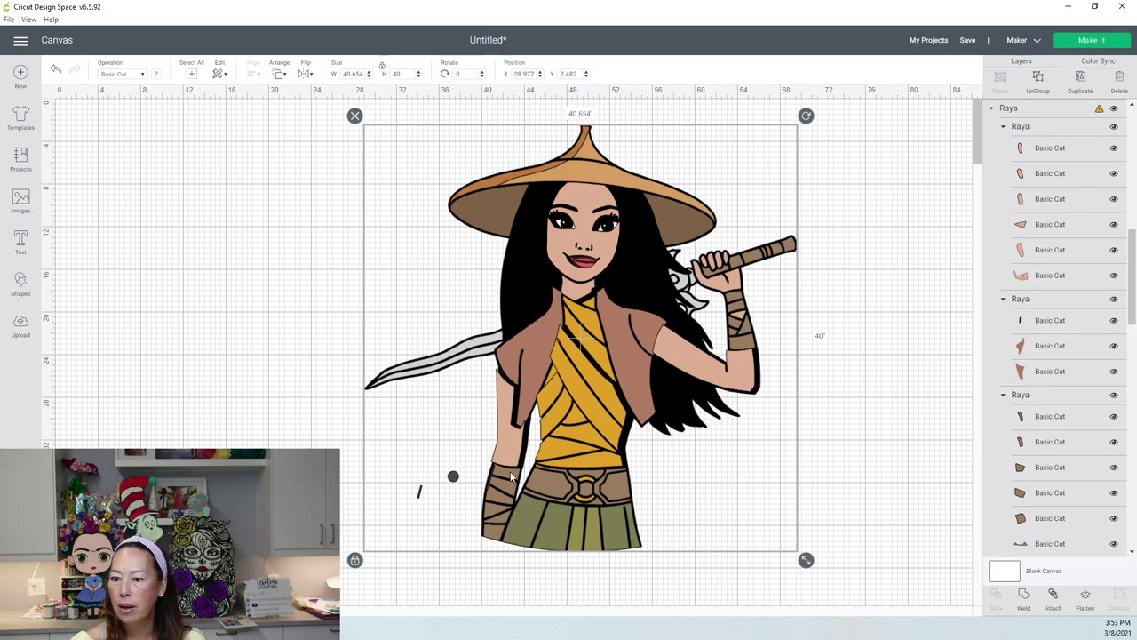
scroll(1088, 444, down, 5)
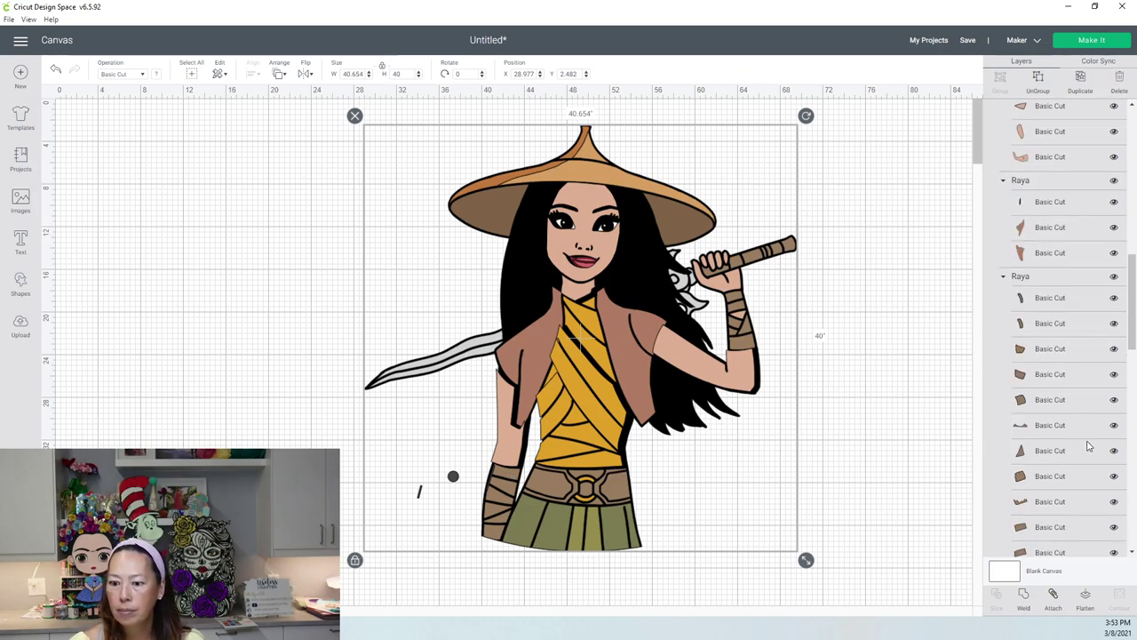
click(1046, 351)
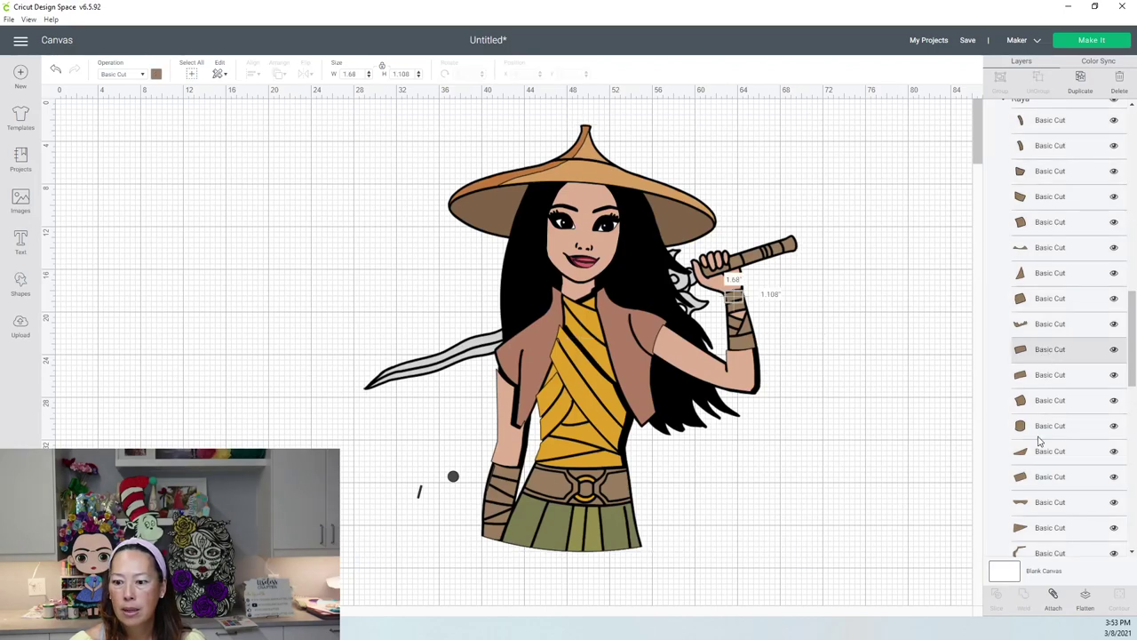
scroll(1045, 273, up, 2)
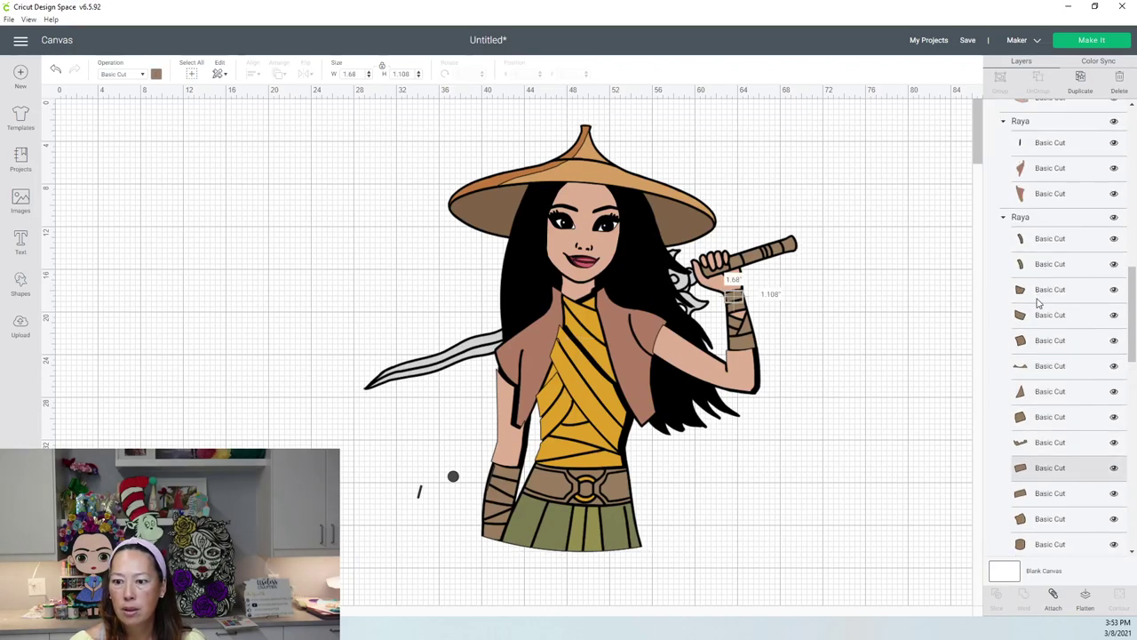
click(1041, 291)
scroll(1053, 409, down, 6)
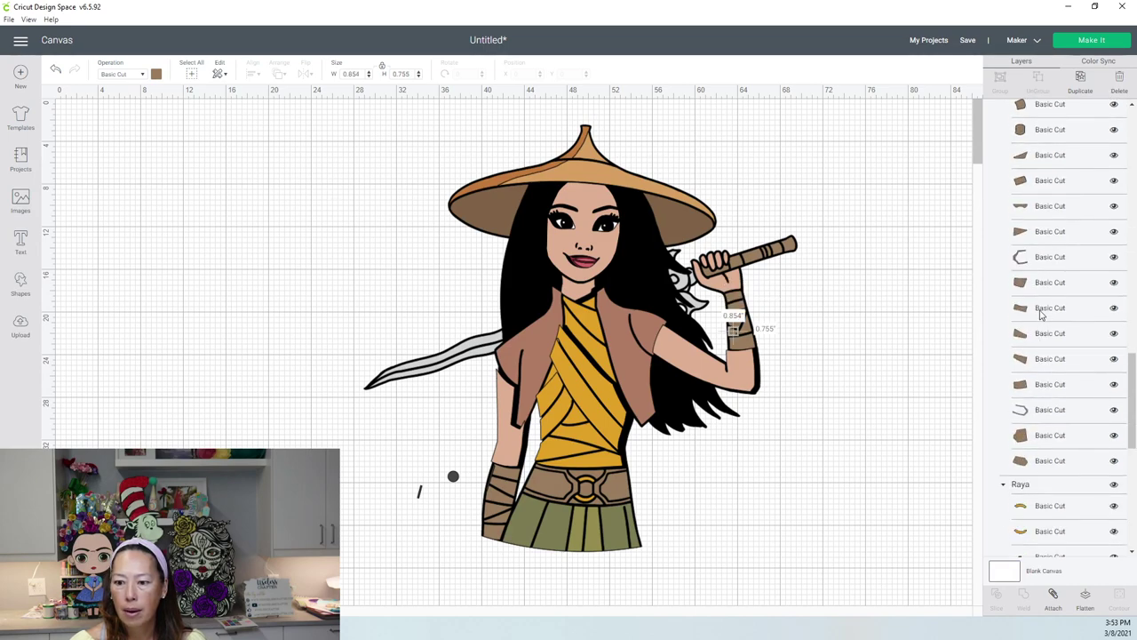
click(1041, 308)
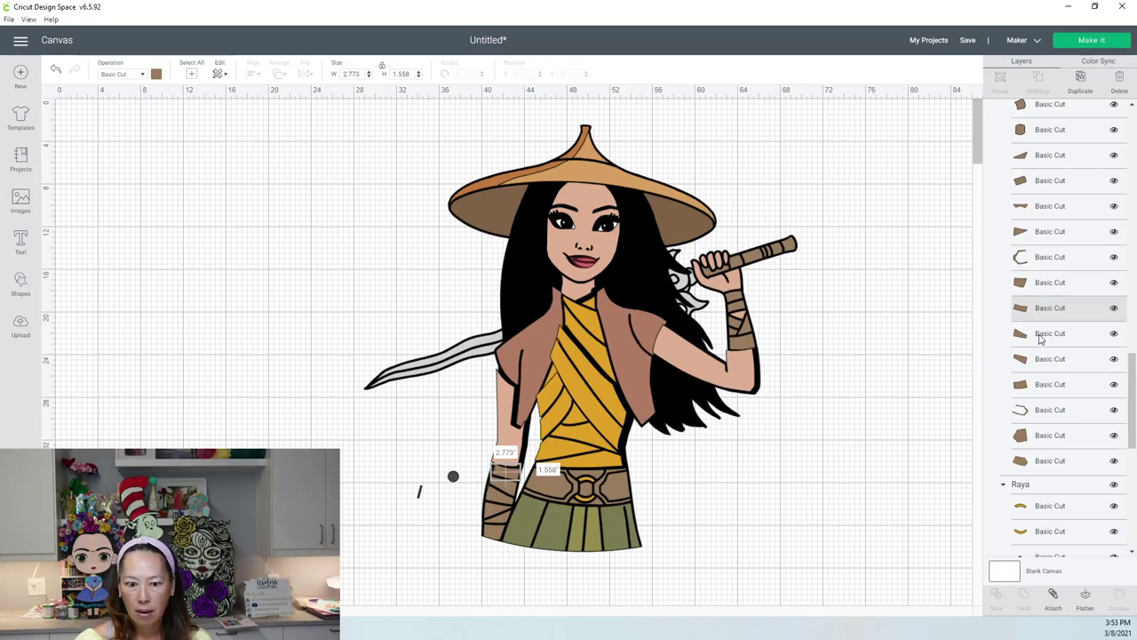
shift+click(1041, 337)
shift+click(1040, 361)
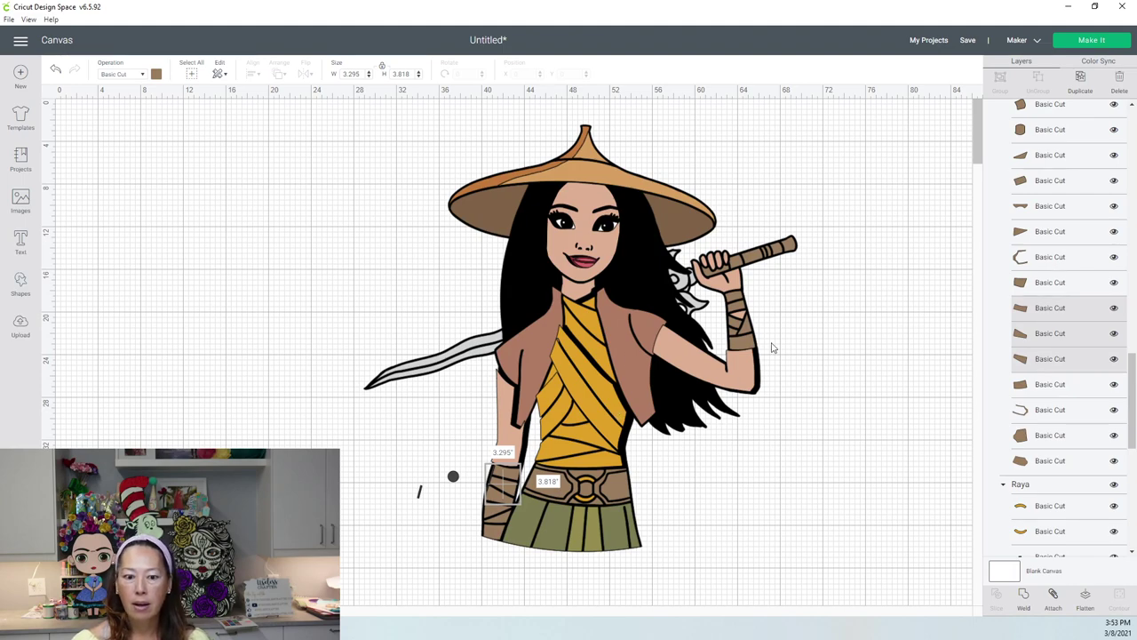
scroll(1128, 231, up, 15)
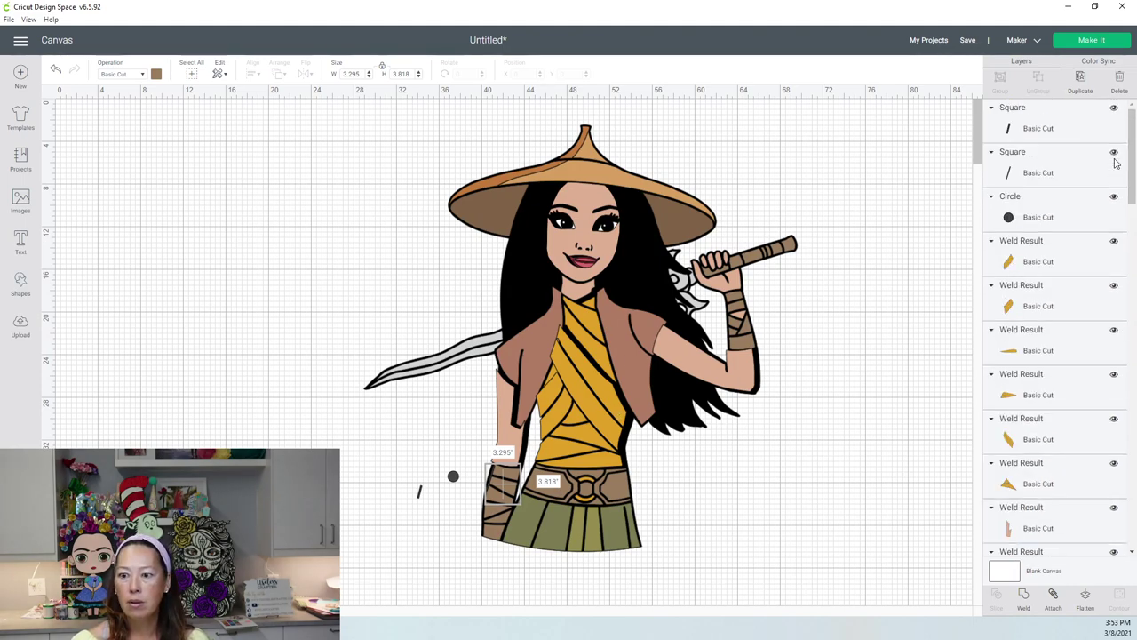
shift+click(1017, 169)
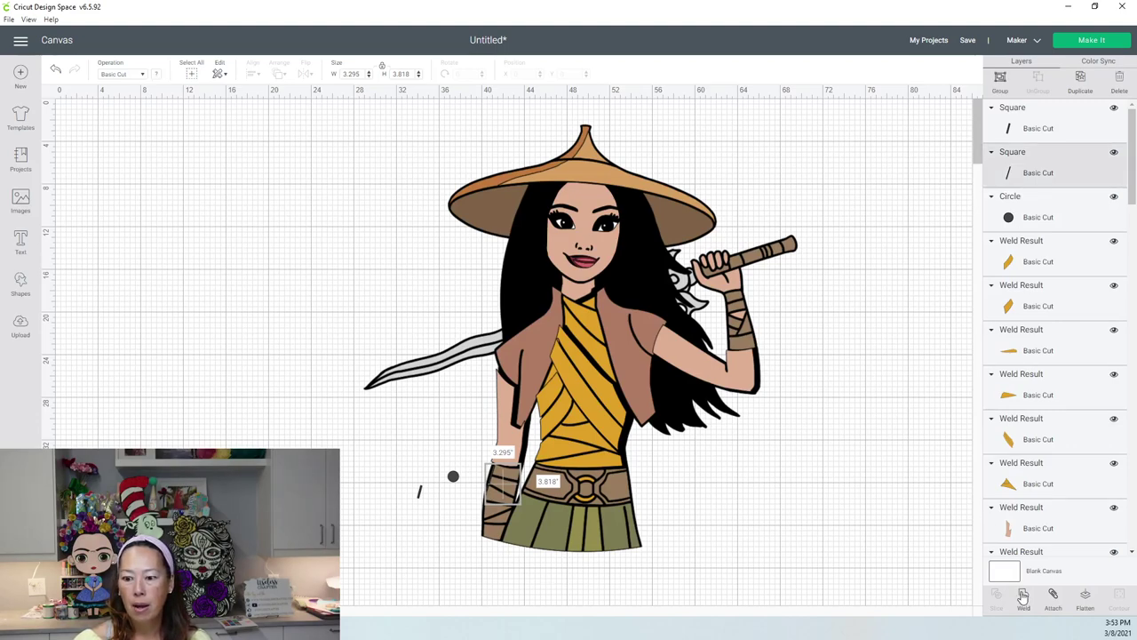
click(830, 552)
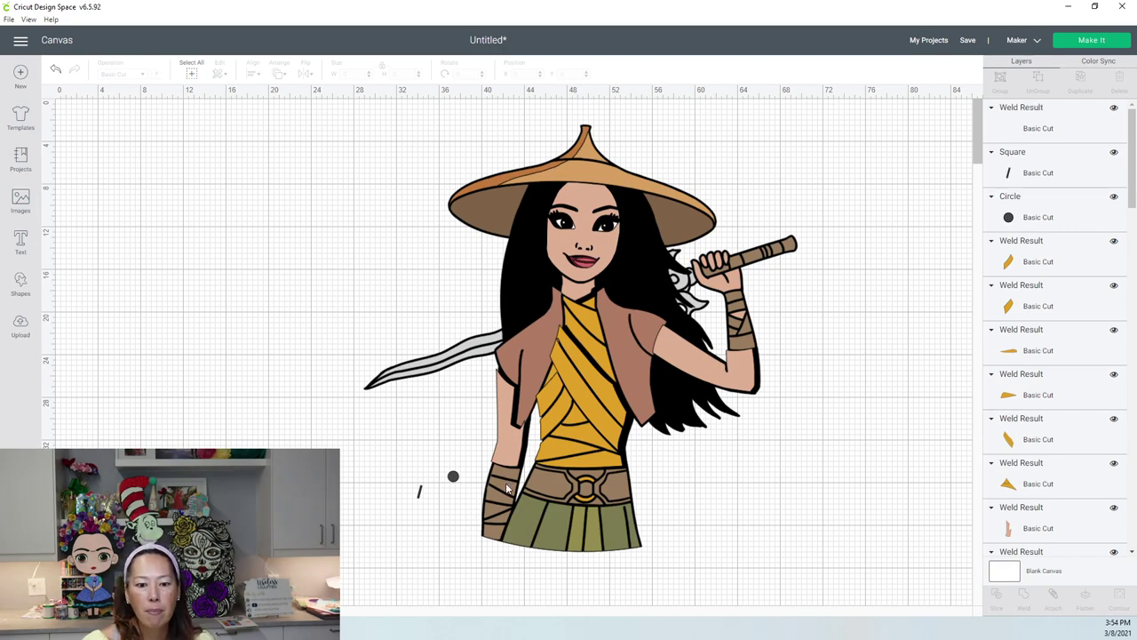
Move the welded 3.295 by 3.818 in wrist-wrap piece off the figure for inspection.
drag(506, 483, 209, 356)
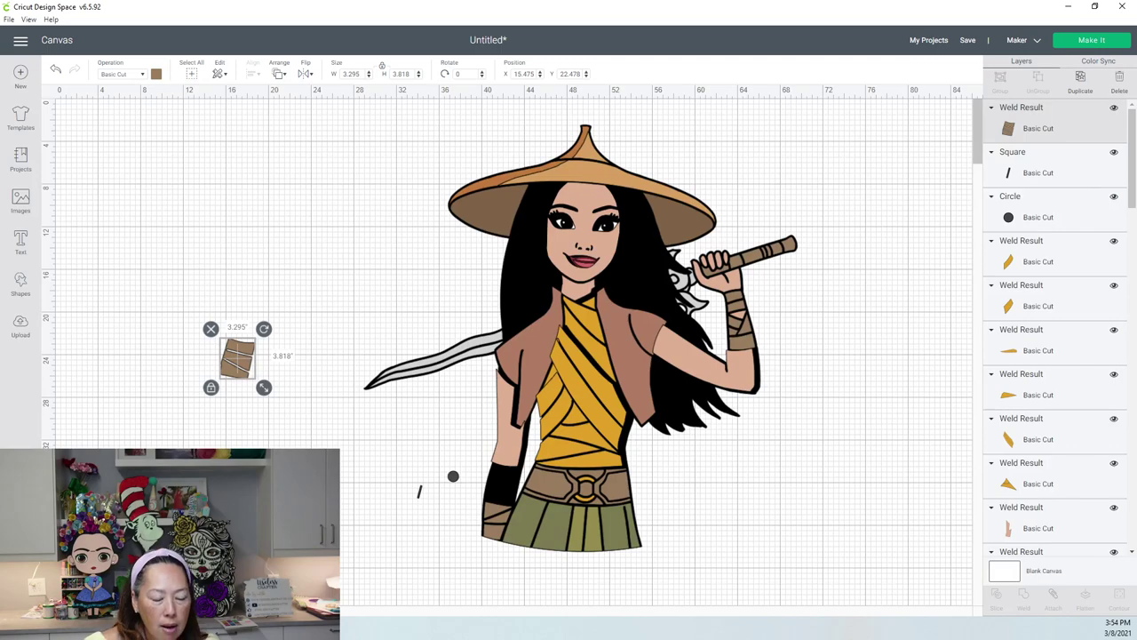
scroll(286, 441, up, 1)
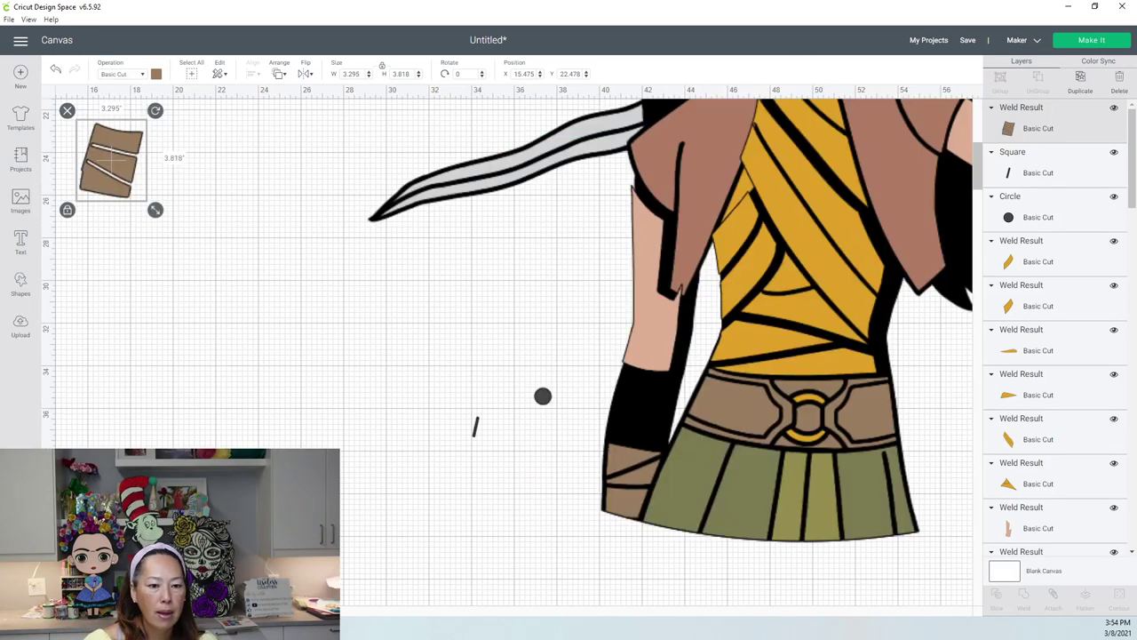
scroll(287, 441, up, 1)
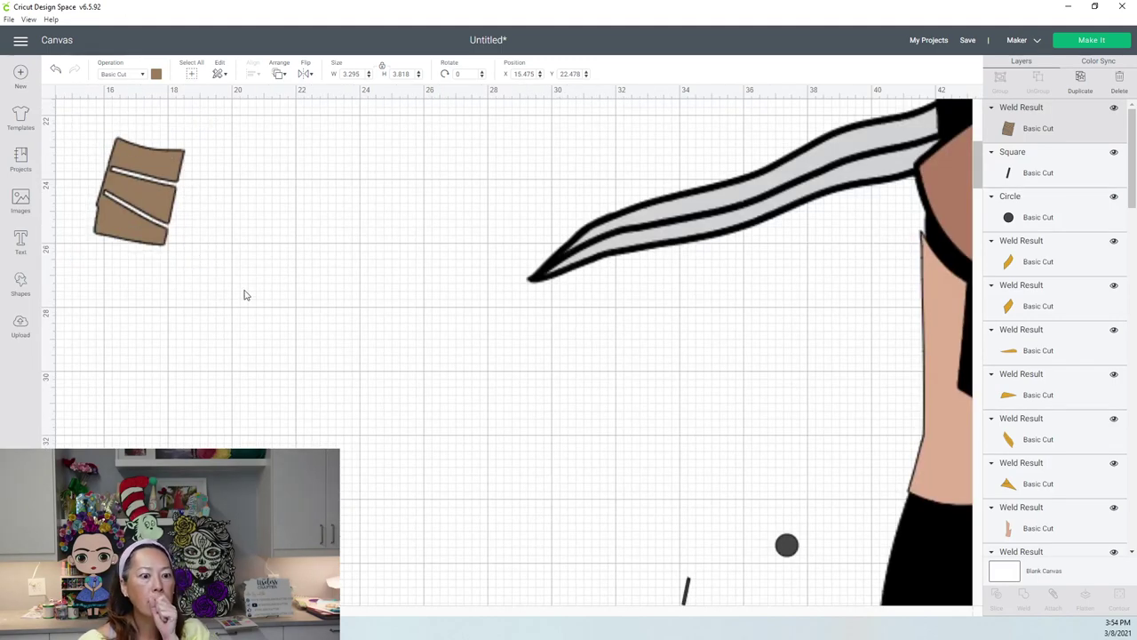
click(294, 304)
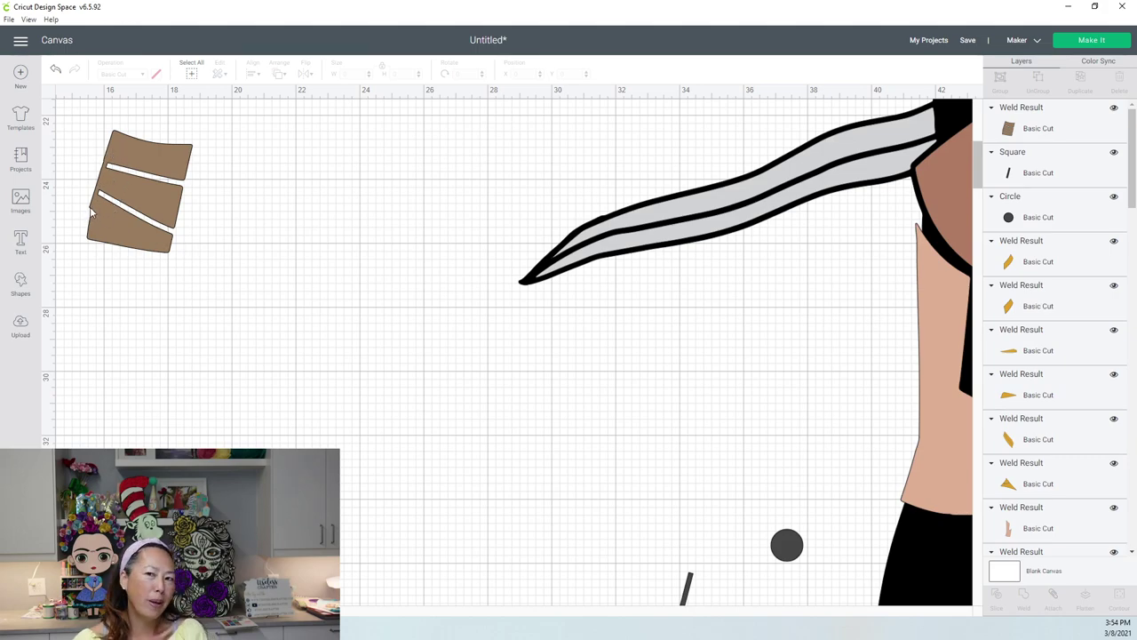
drag(112, 222, 583, 431)
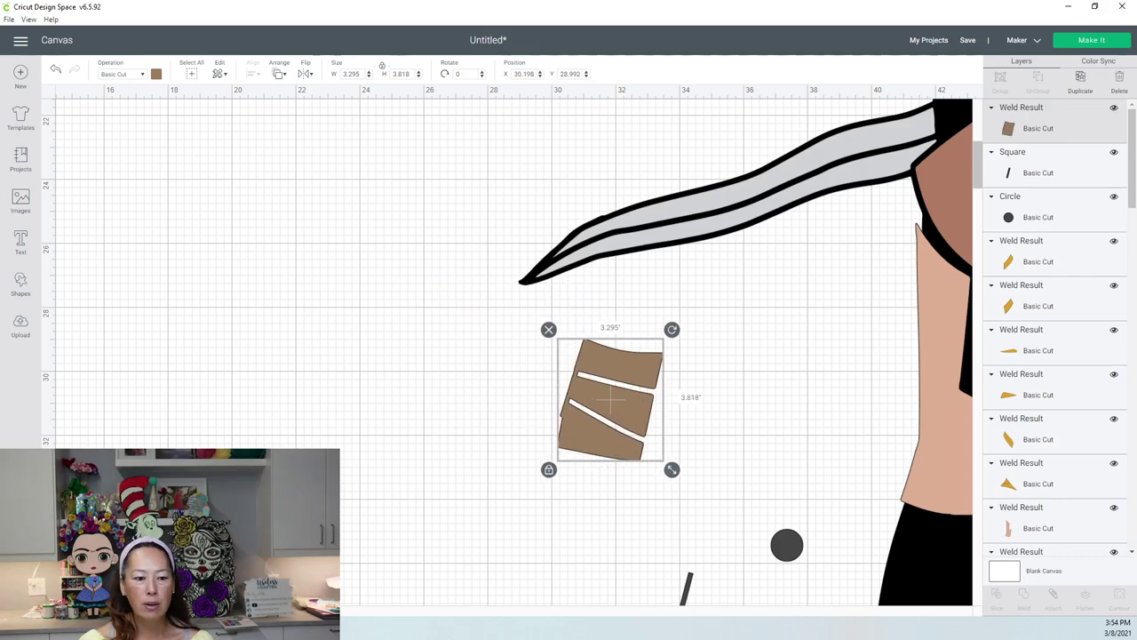
scroll(293, 355, down, 5)
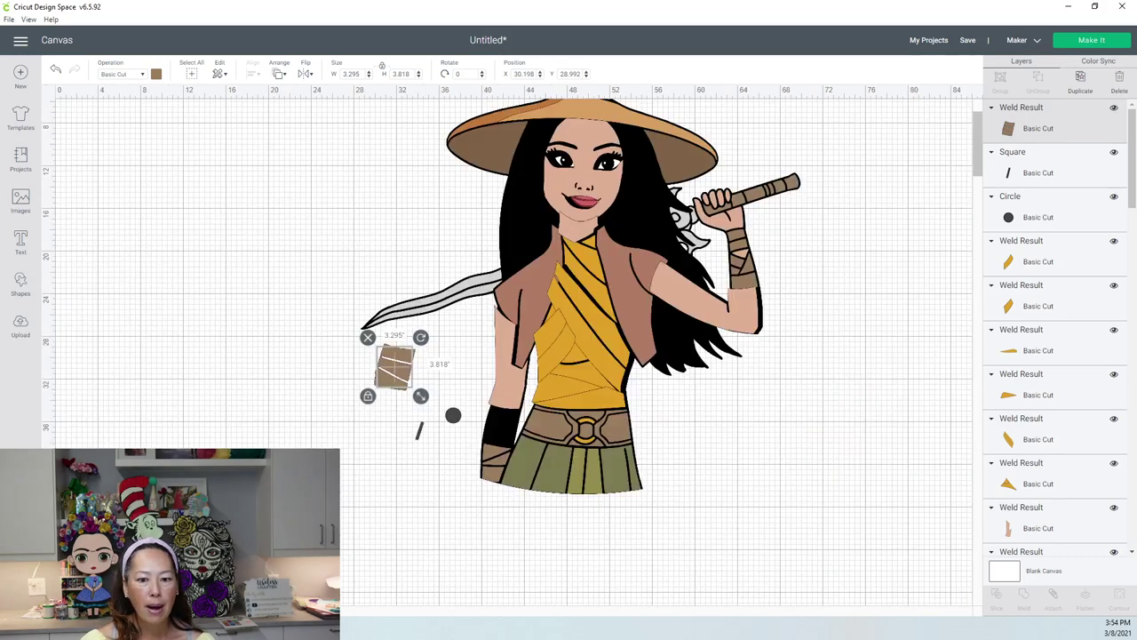
Return the welded wrap to Raya's lower arm, ungroup the design, and adjust the wrap's position.
drag(387, 377, 497, 433)
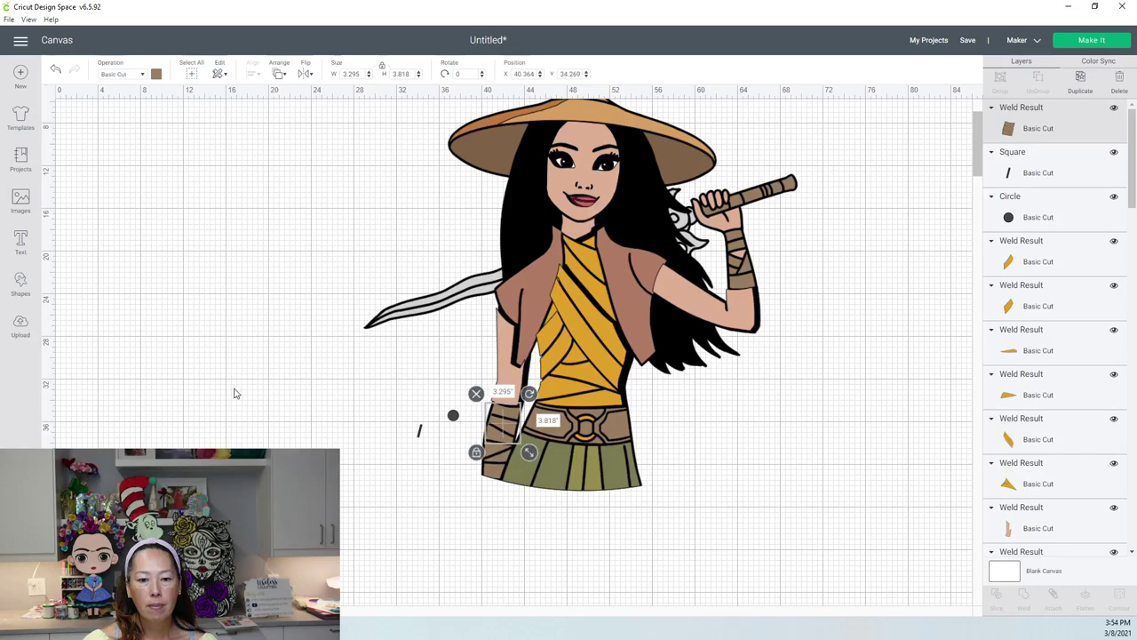
click(345, 430)
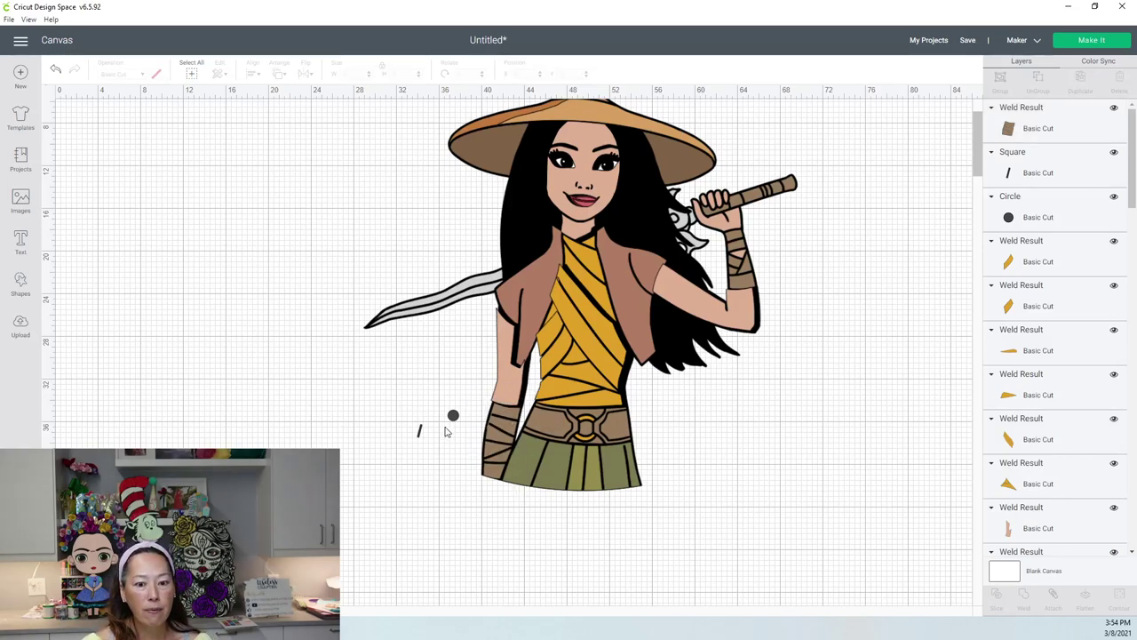
key(ctrl+a)
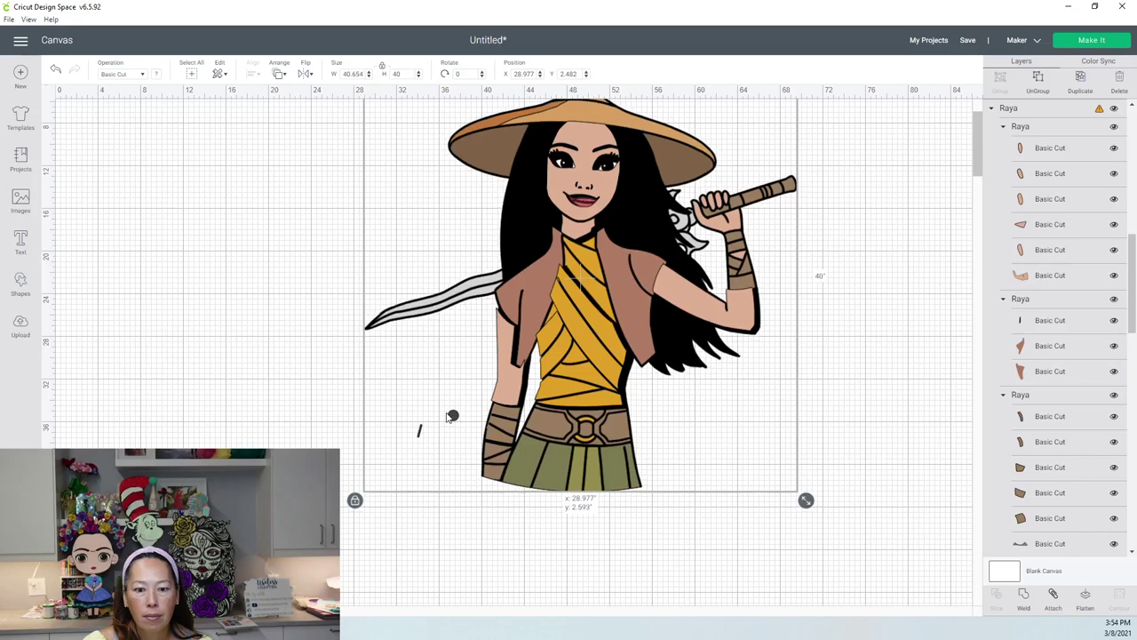
drag(451, 415, 452, 415)
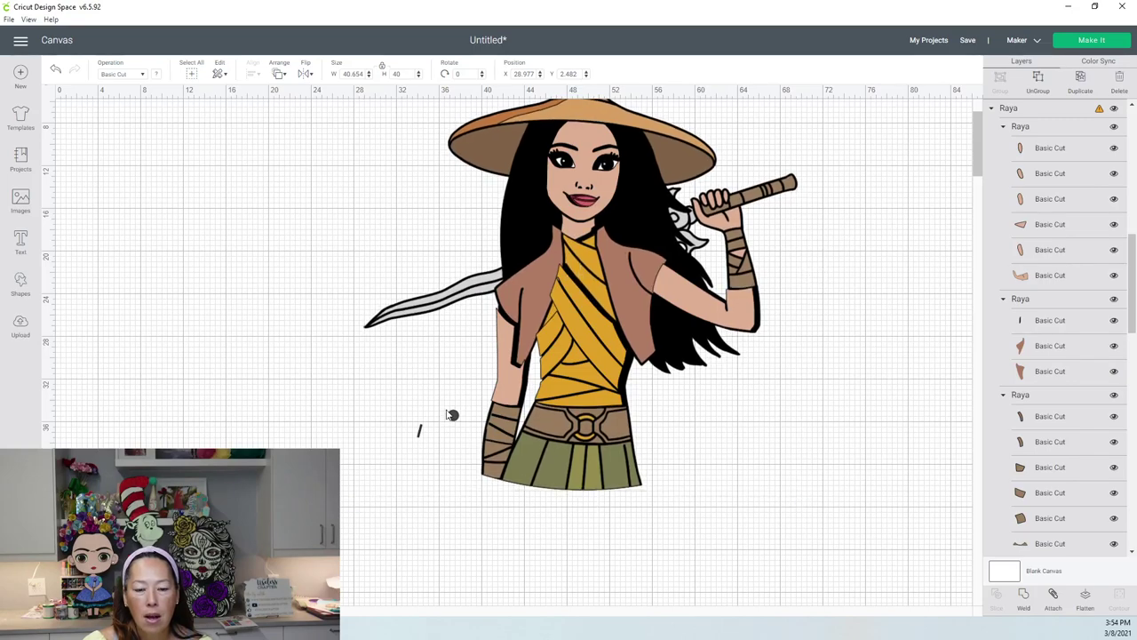
key(ctrl+shift+g)
click(500, 426)
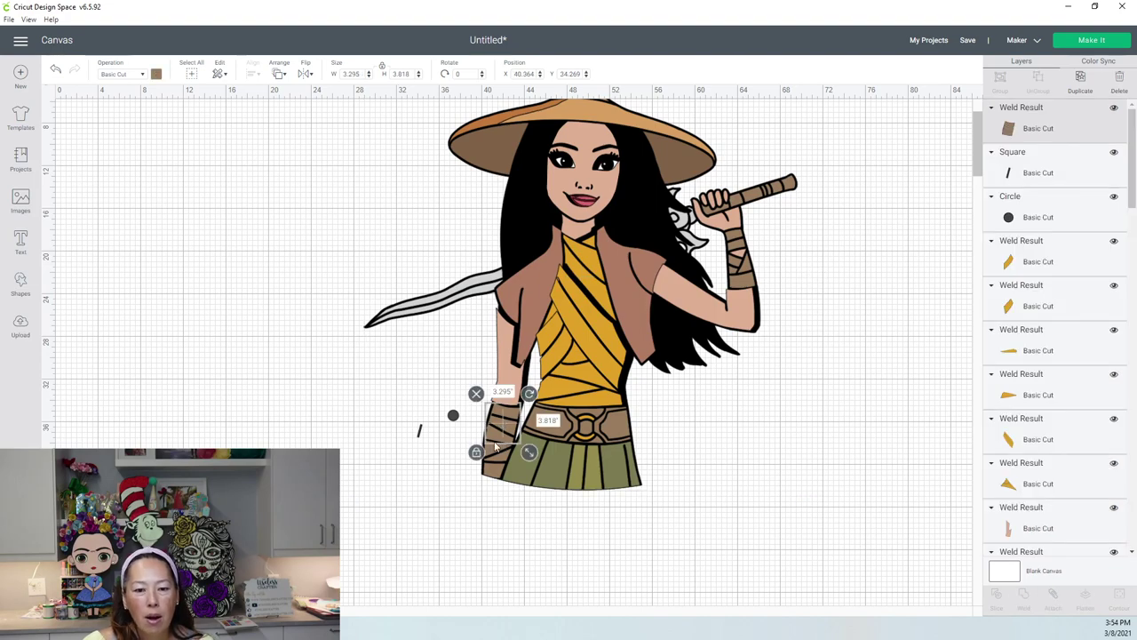
drag(452, 415, 505, 475)
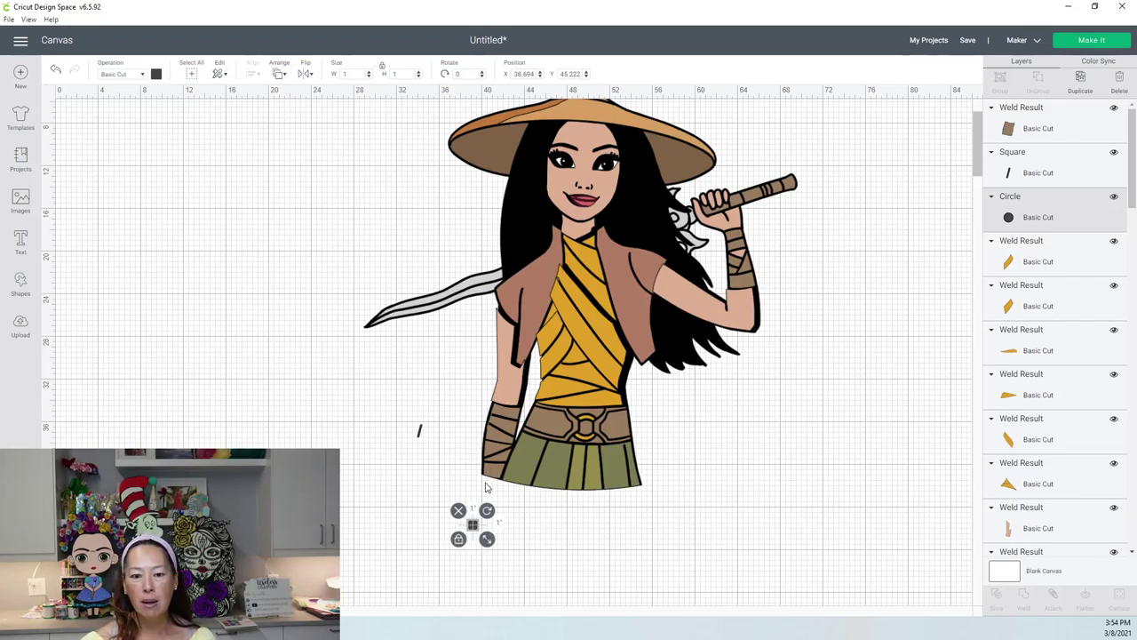
Move the tilted connector square onto Raya's left wrist wrap at X 42.323, Y 37.96.
key(ctrl+a)
click(420, 432)
drag(420, 431, 509, 451)
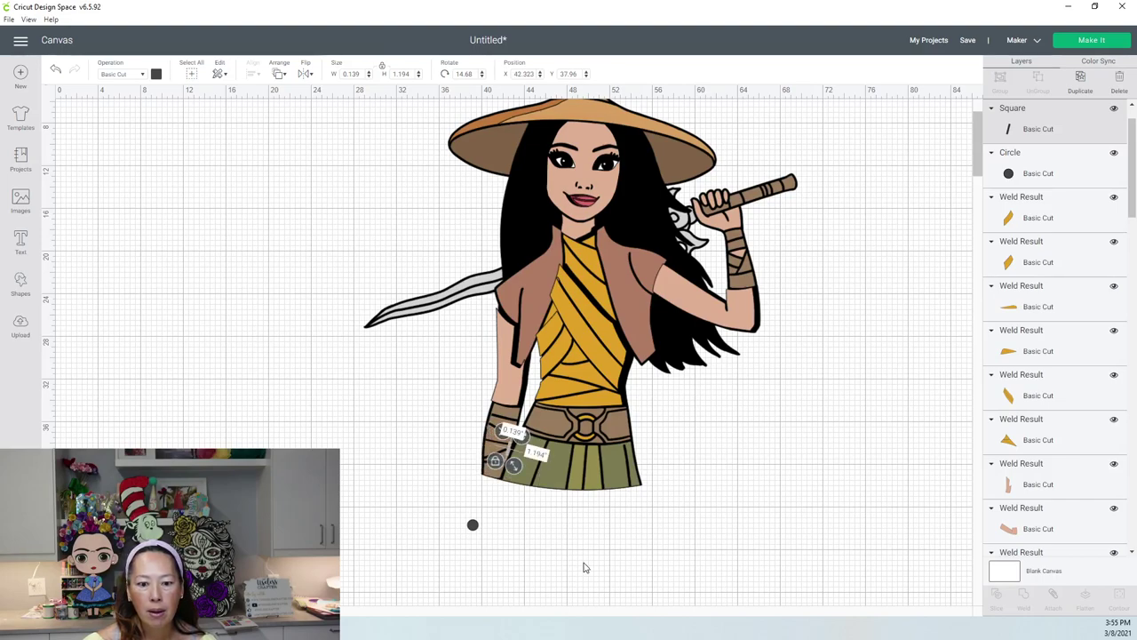
click(588, 574)
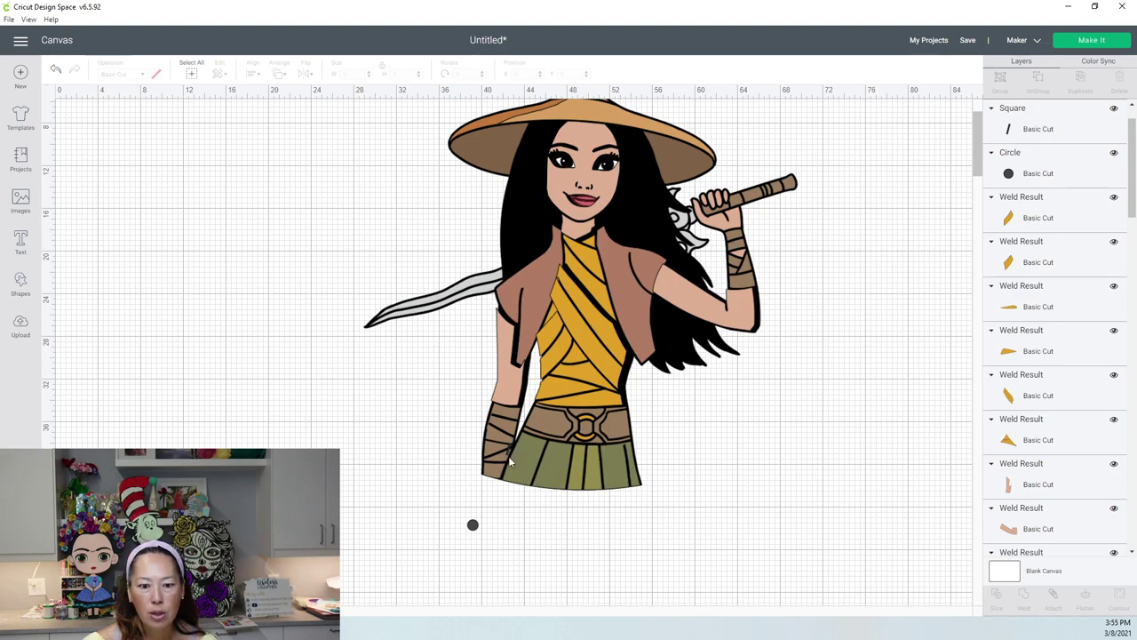
Weld the connector square and the brown wrist wrap together into a single layer.
click(1031, 133)
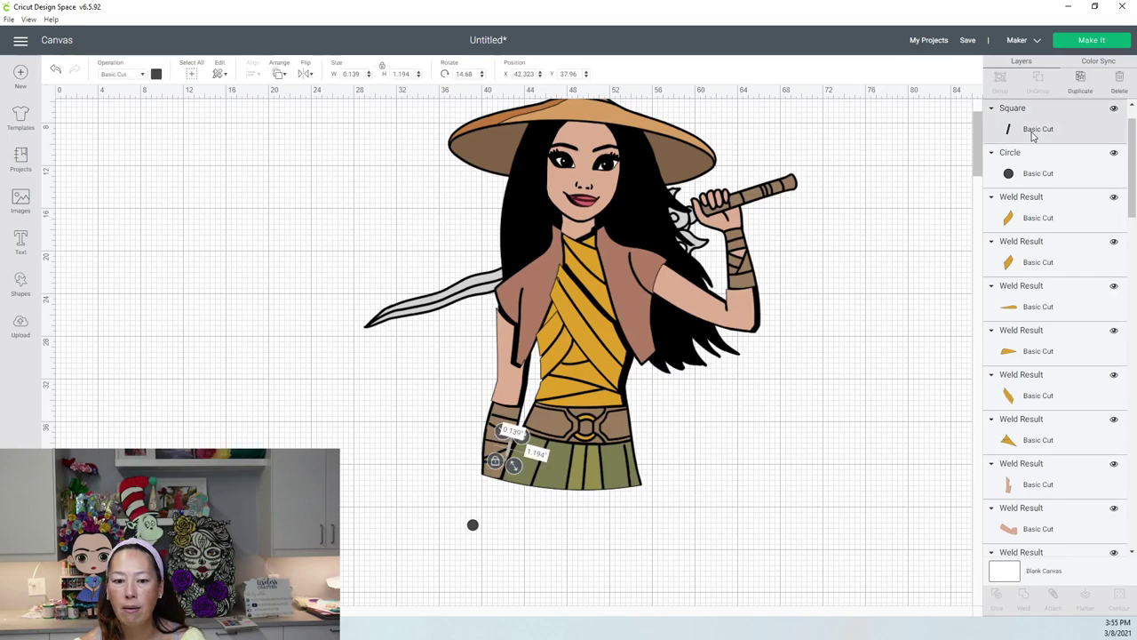
scroll(1035, 376, down, 5)
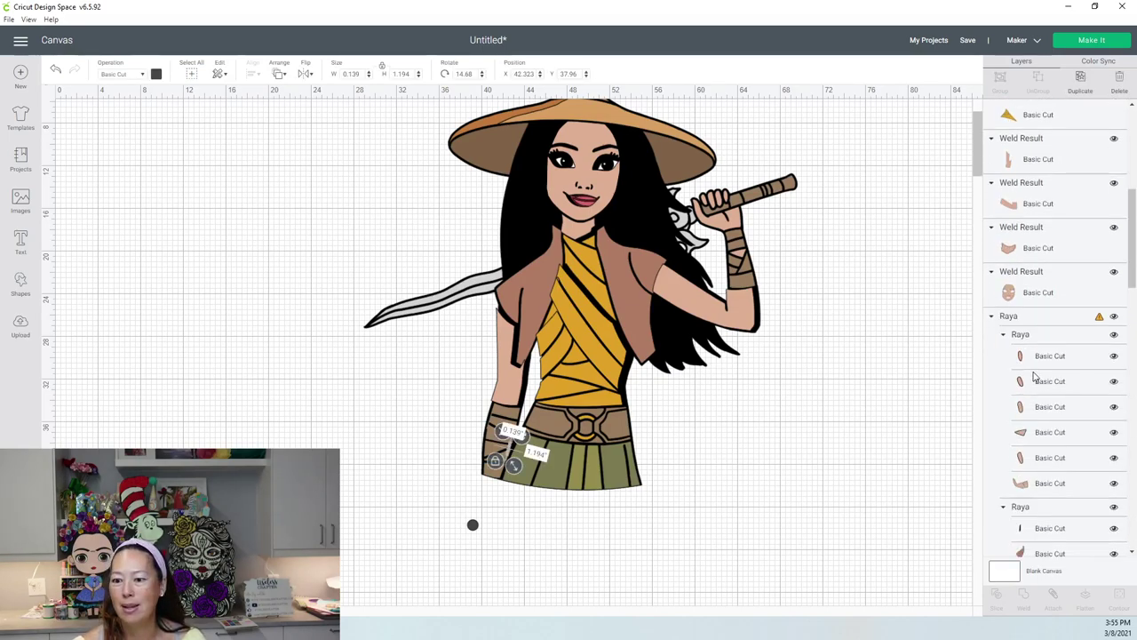
scroll(1032, 355, up, 8)
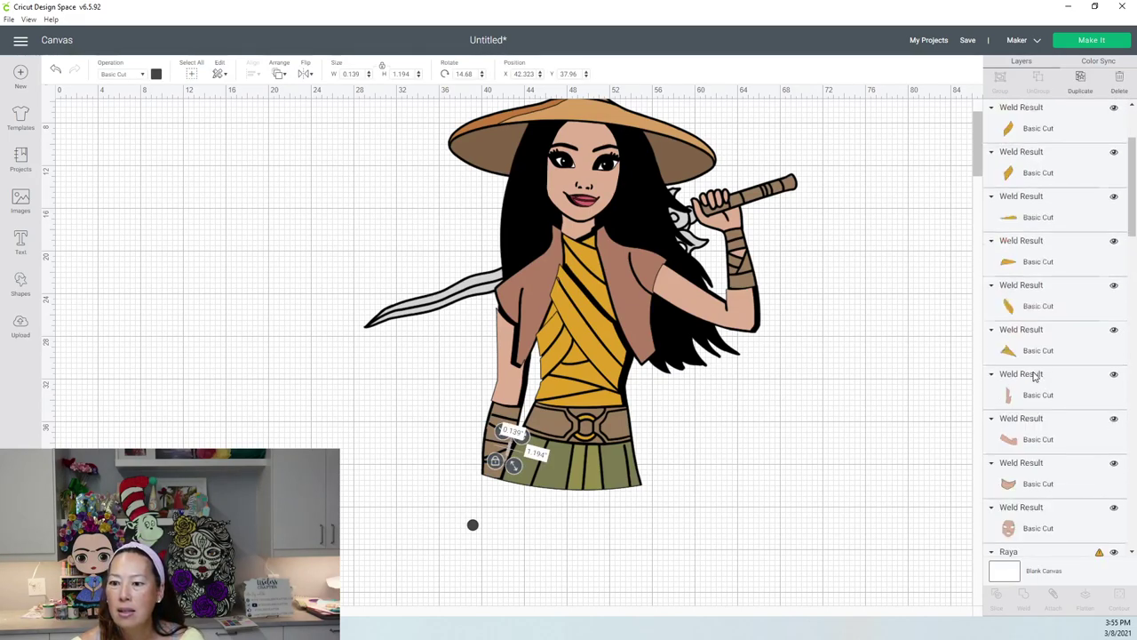
click(1057, 128)
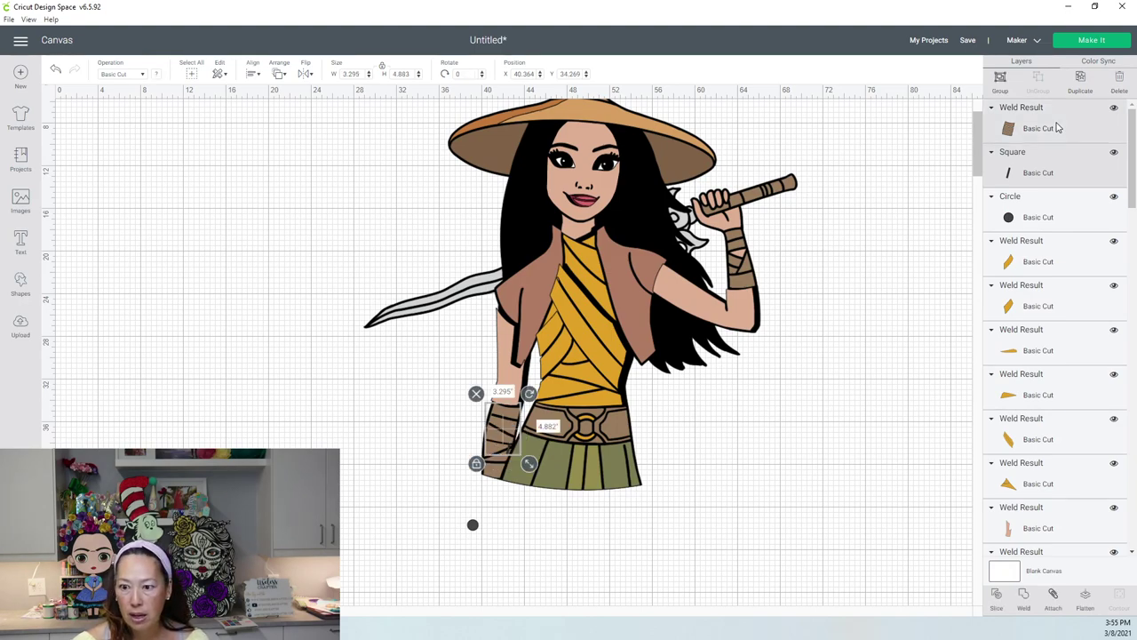
scroll(1057, 391, down, 10)
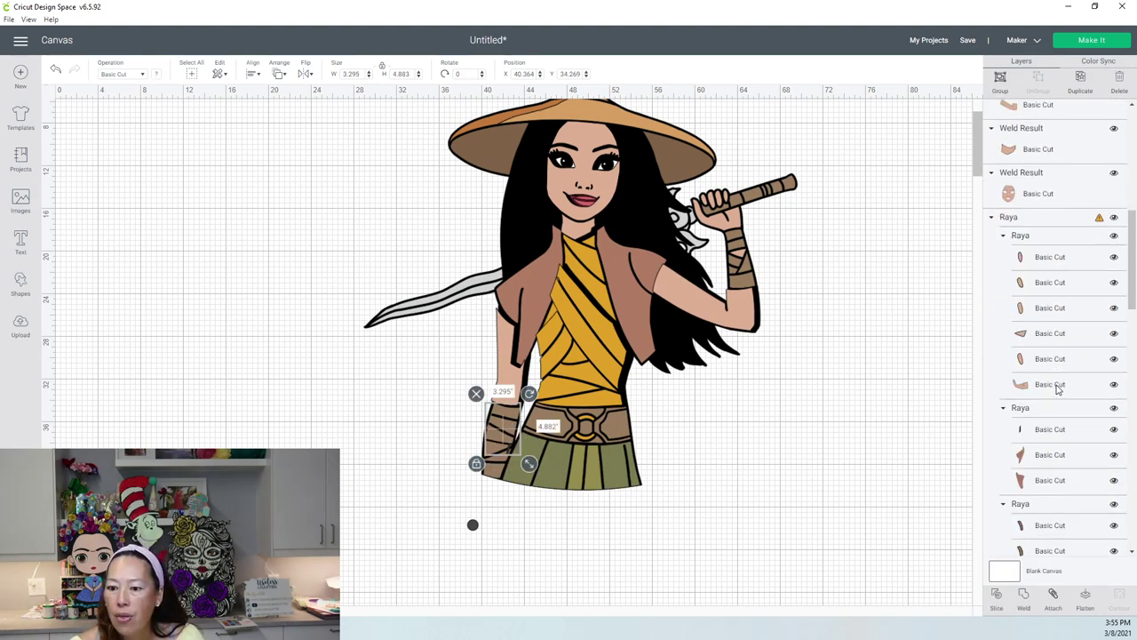
scroll(1057, 390, down, 8)
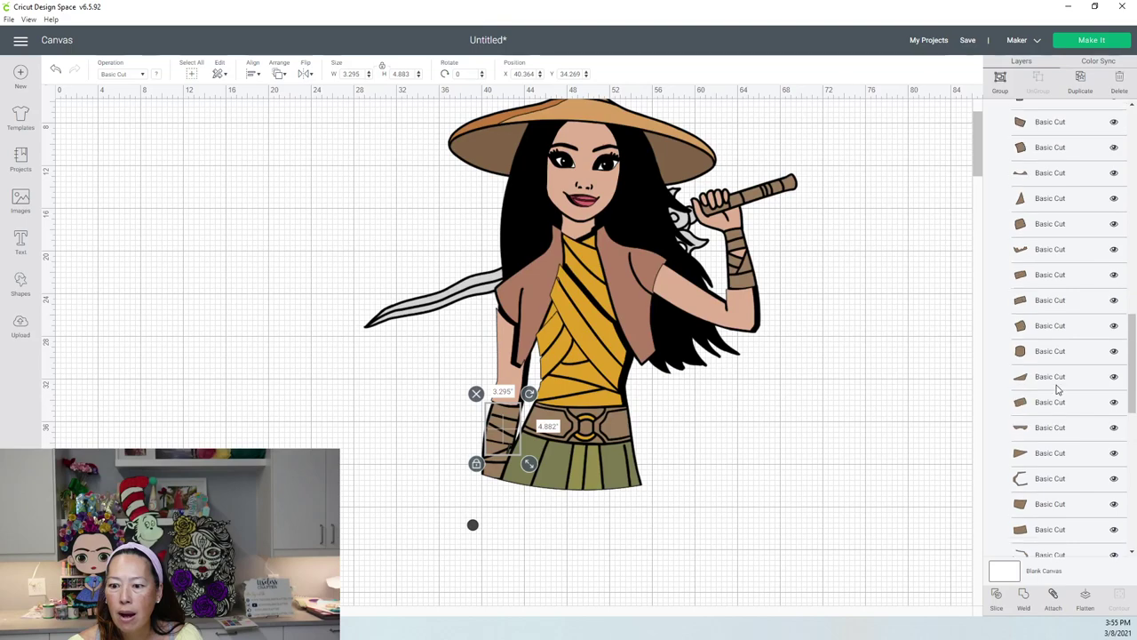
scroll(1057, 391, down, 5)
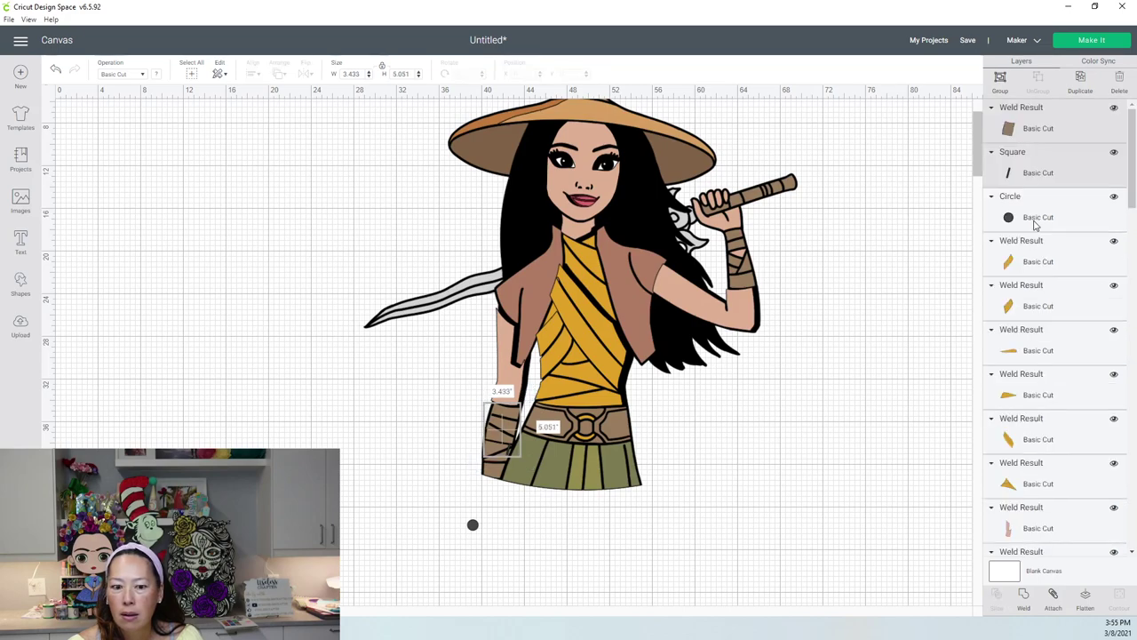
scroll(1033, 227, down, 10)
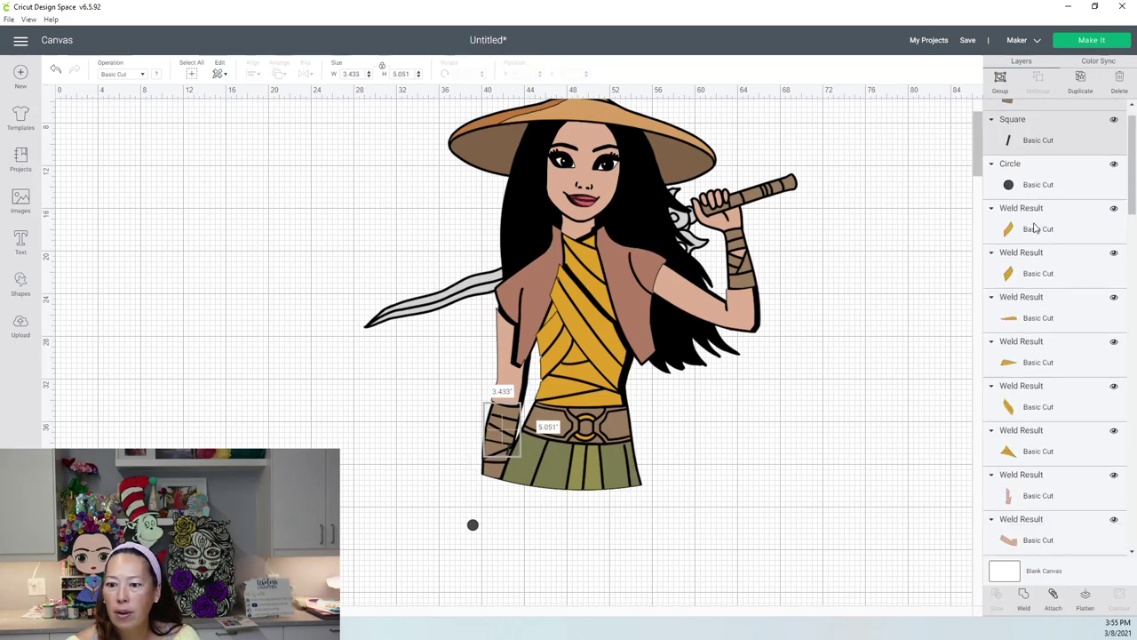
scroll(1033, 229, down, 1)
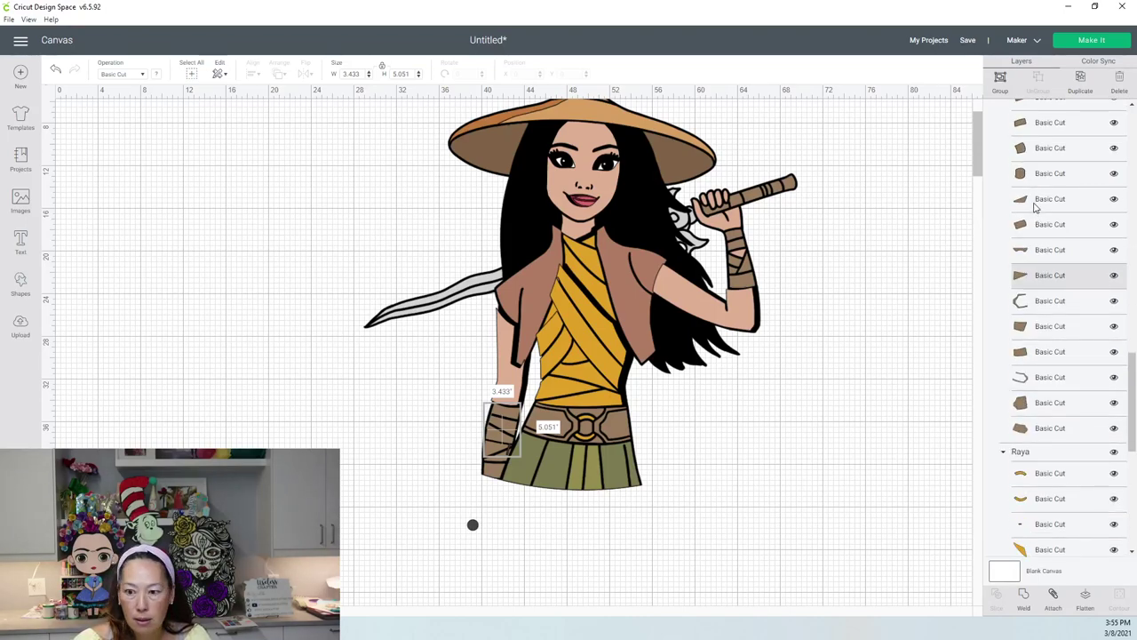
key(ctrl+z)
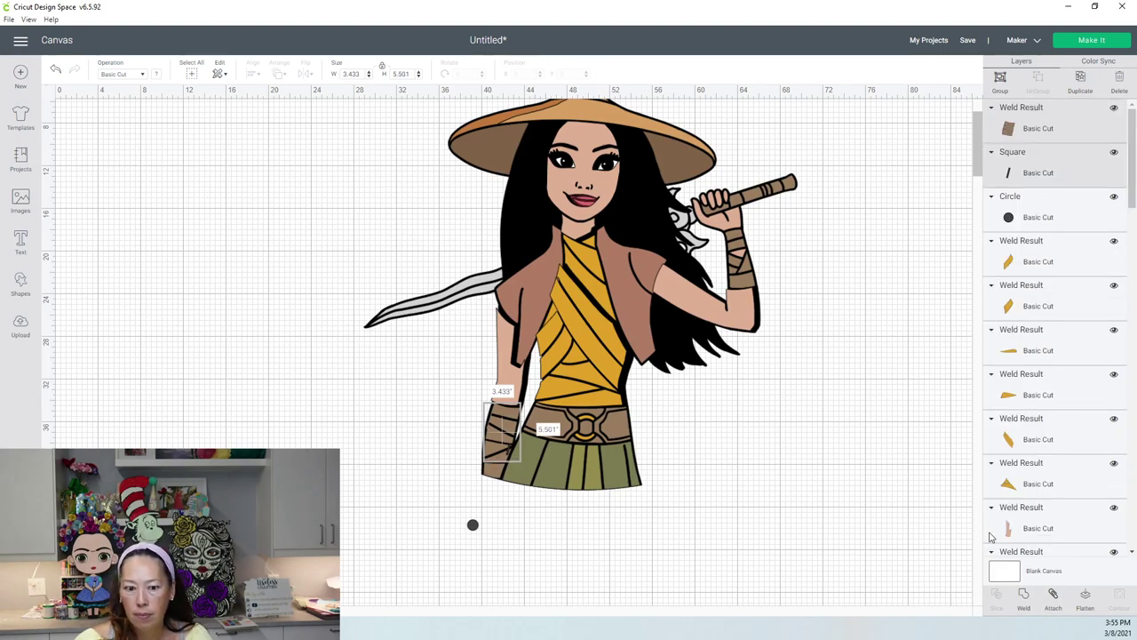
click(794, 482)
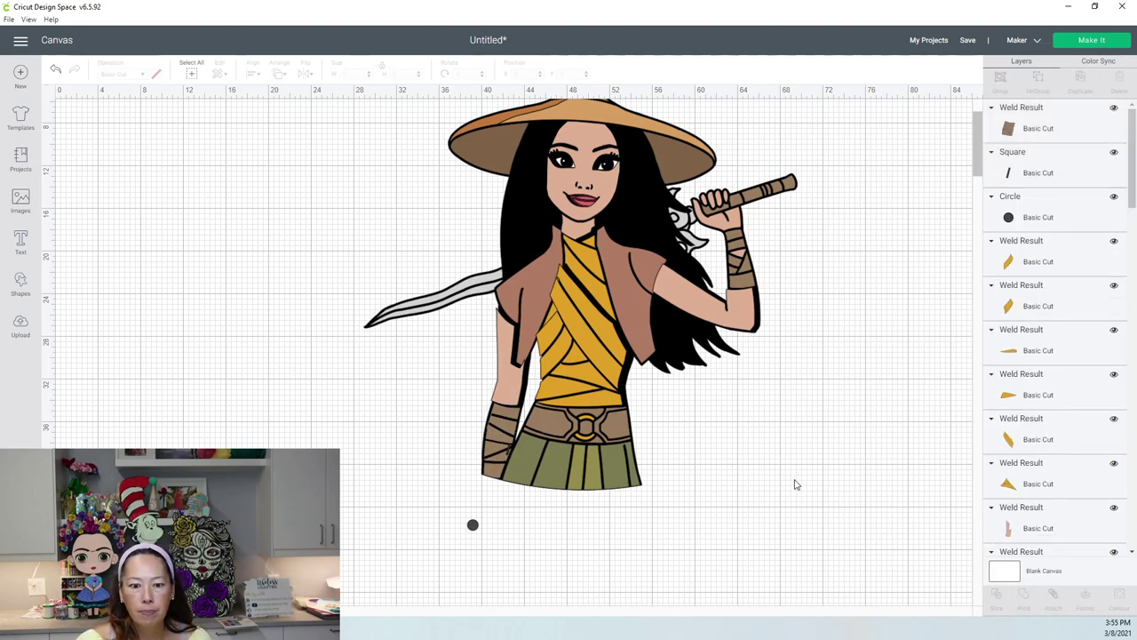
key(ctrl+z)
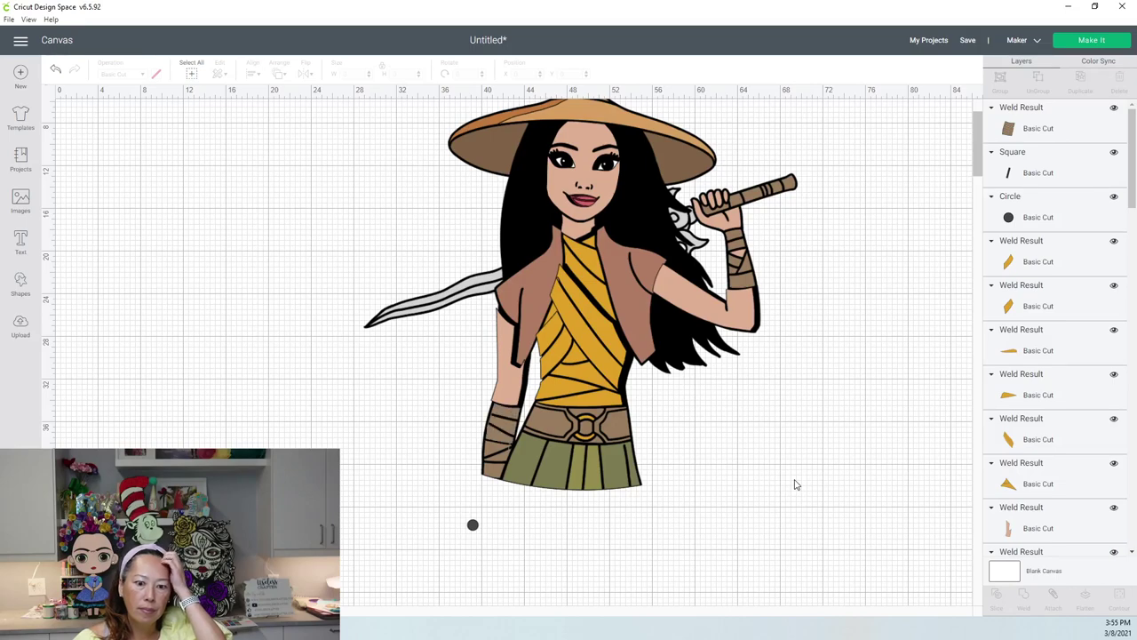
Inspect the welded 3.433 by 5.501 in wrist wrap off the figure, then realign it on the left forearm.
drag(501, 426, 349, 420)
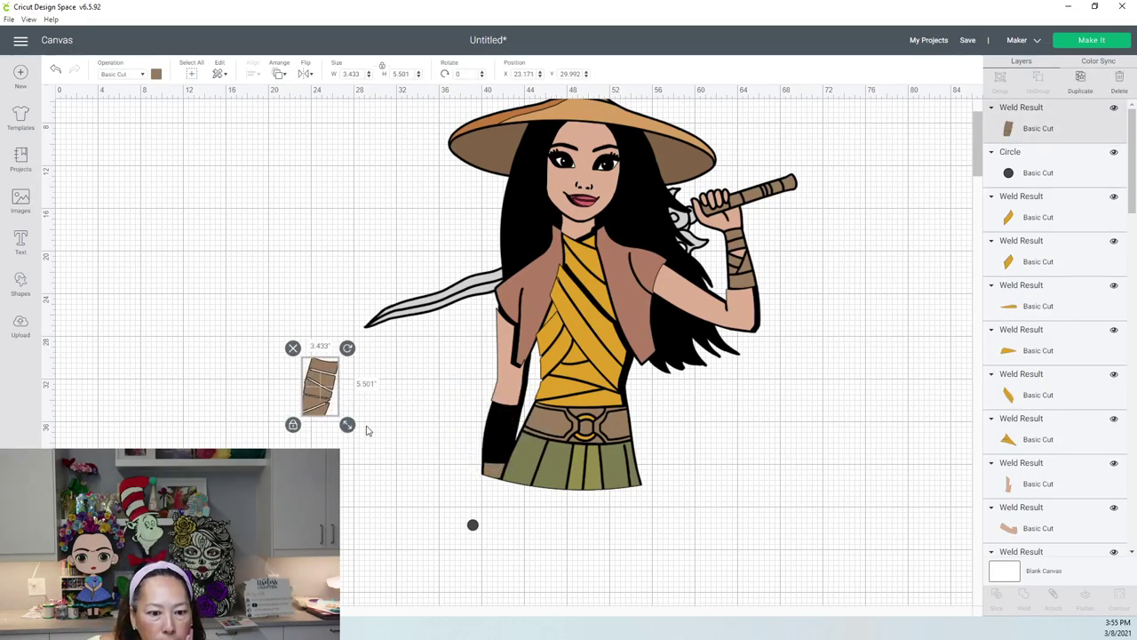
click(368, 425)
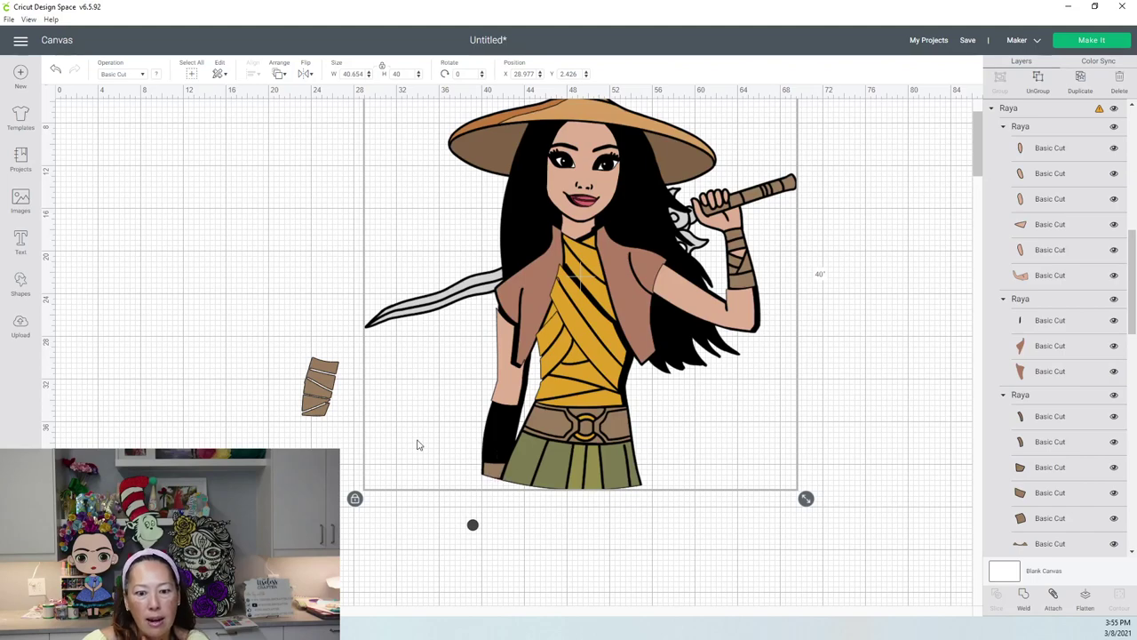
click(318, 402)
drag(318, 406, 498, 449)
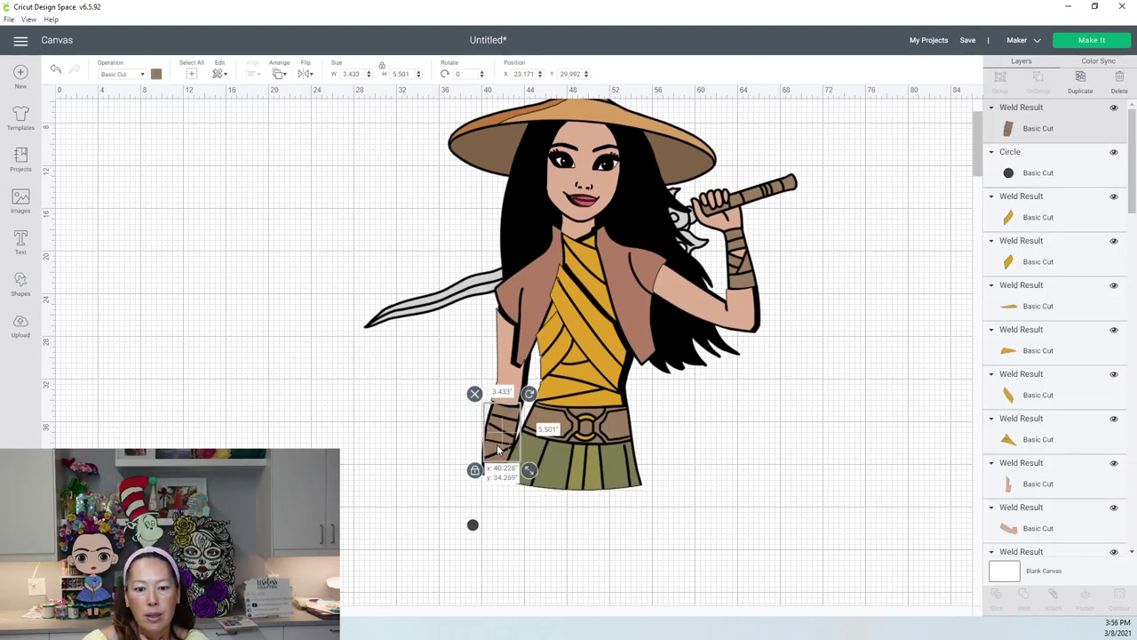
click(509, 475)
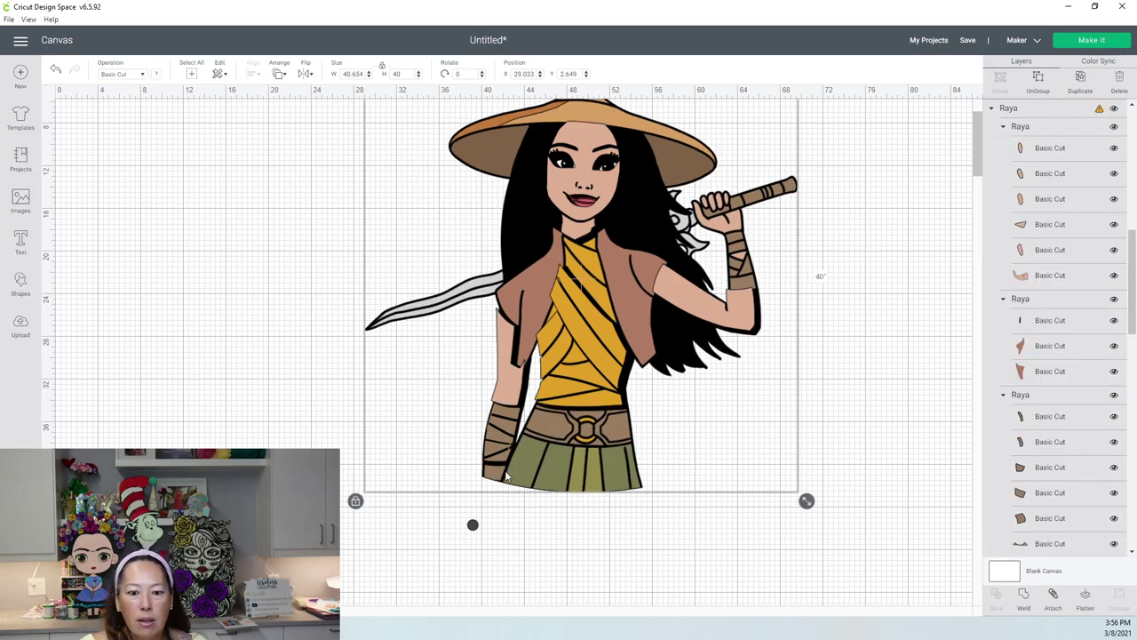
click(501, 445)
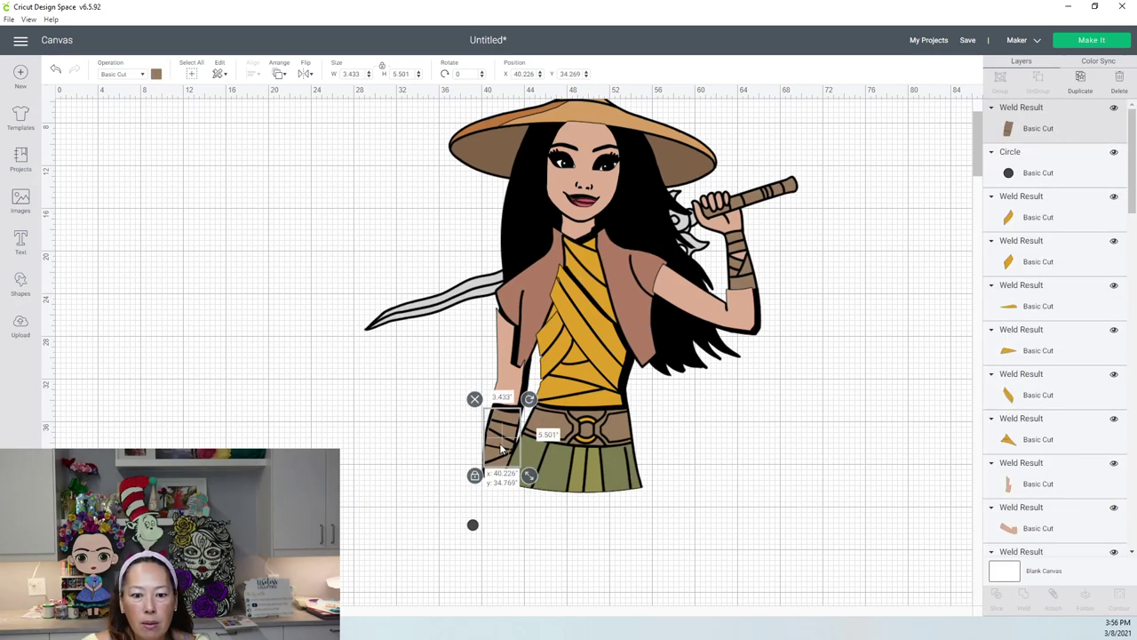
drag(501, 448, 500, 442)
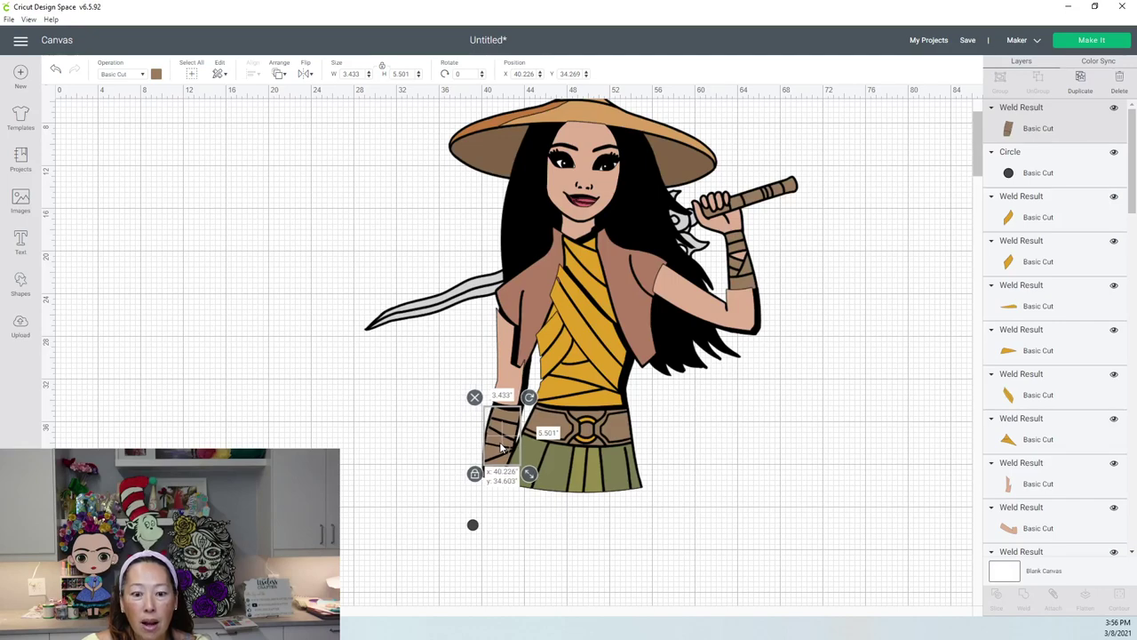
click(500, 542)
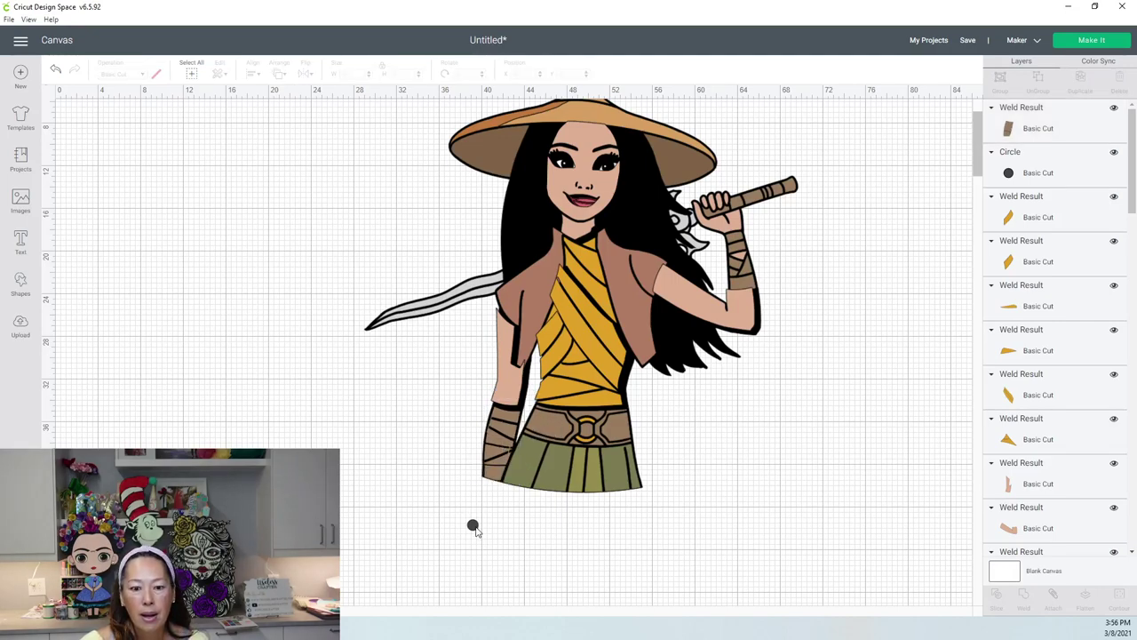
Shrink the black circle to 0.667 in and place it at the bottom of the left wrist wrap.
click(473, 526)
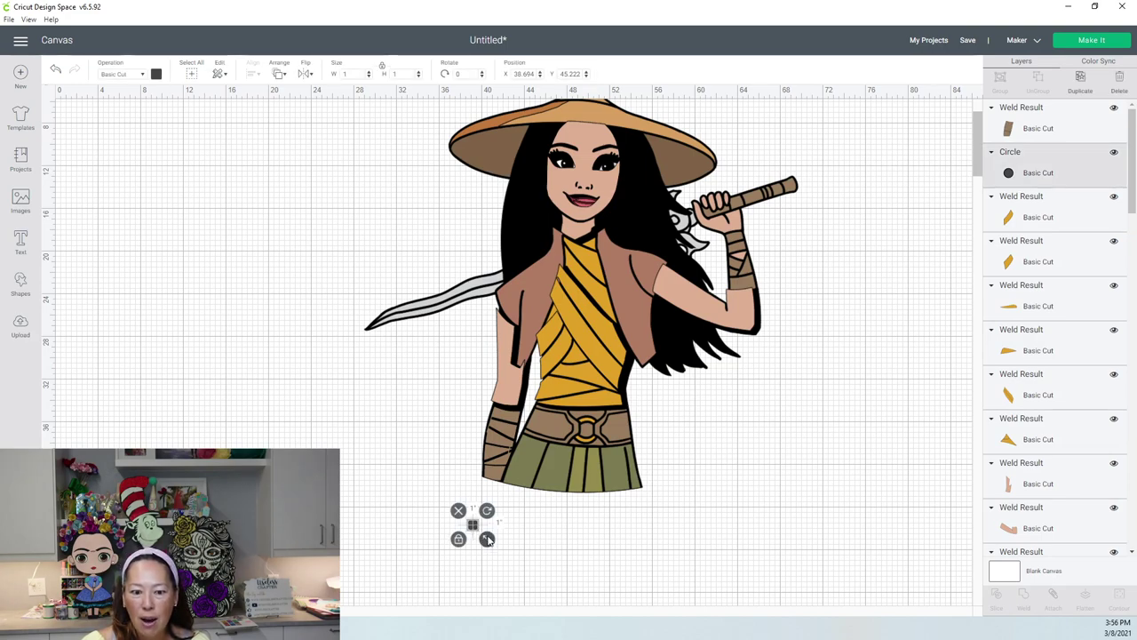
drag(484, 535, 491, 469)
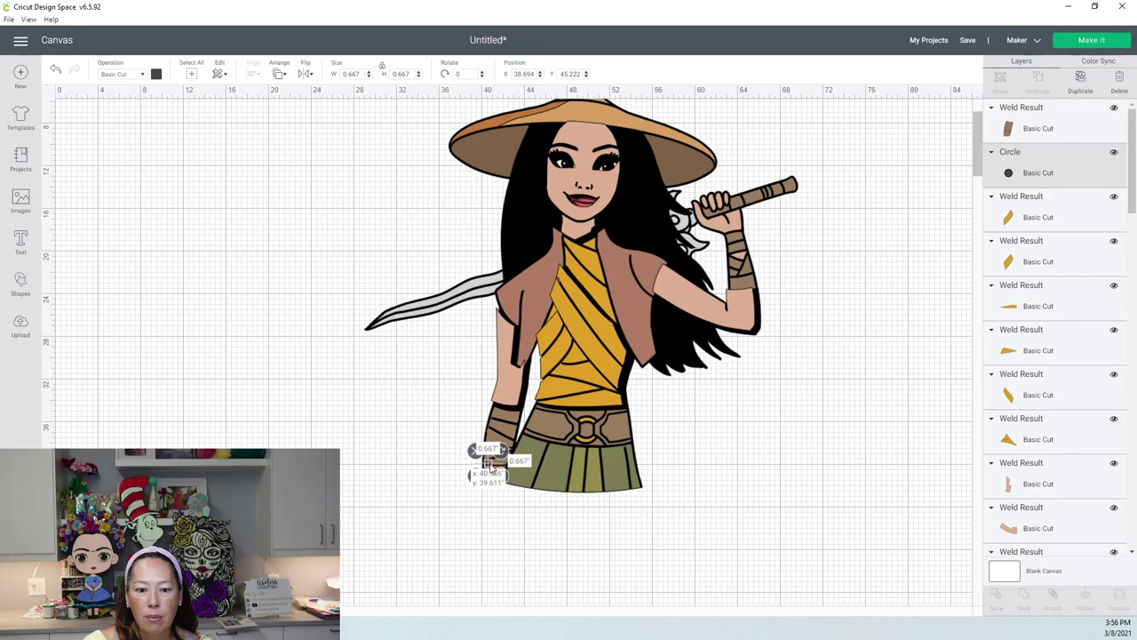
key(ctrl+z)
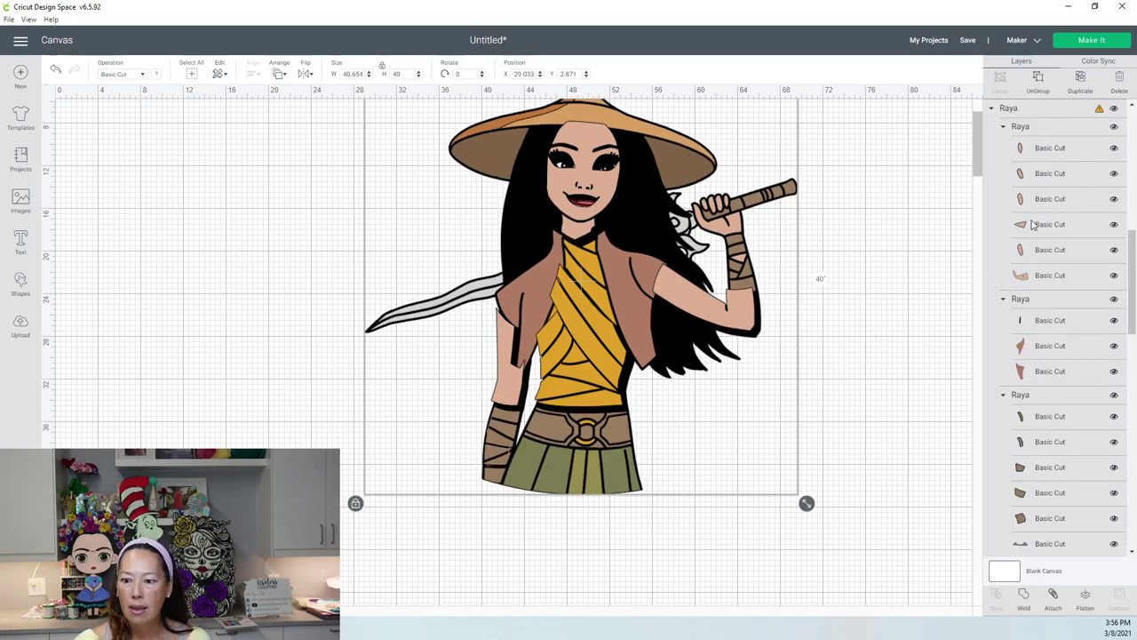
key(ctrl+y)
Weld the black circle into the brown wrist wrap, forming one 3.433 by 7.169 in layer.
click(1049, 174)
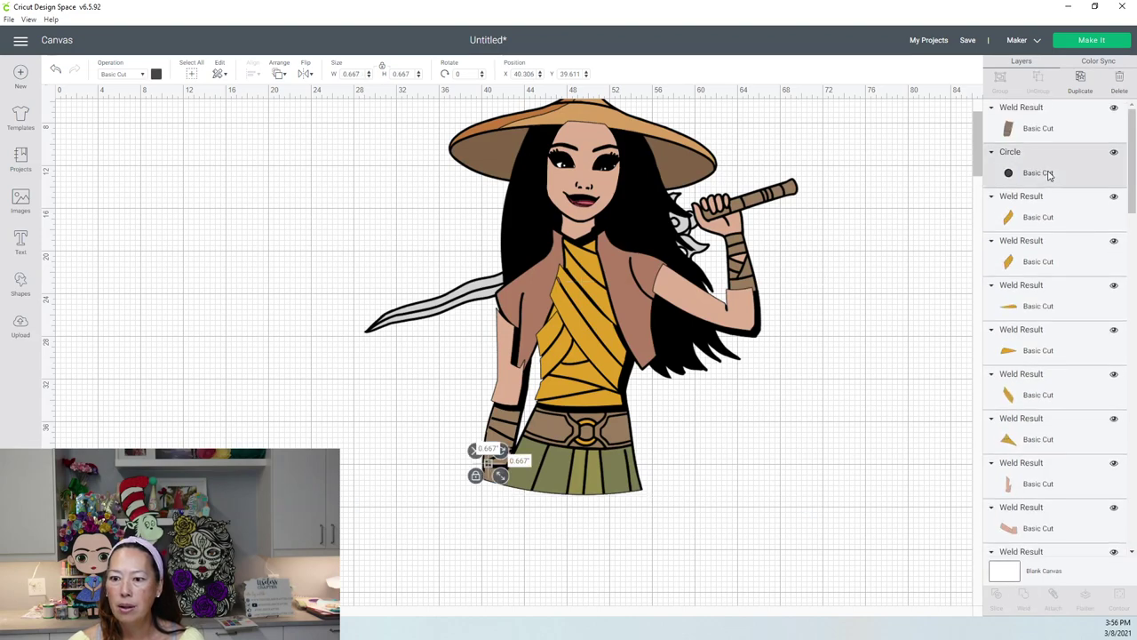
click(1049, 129)
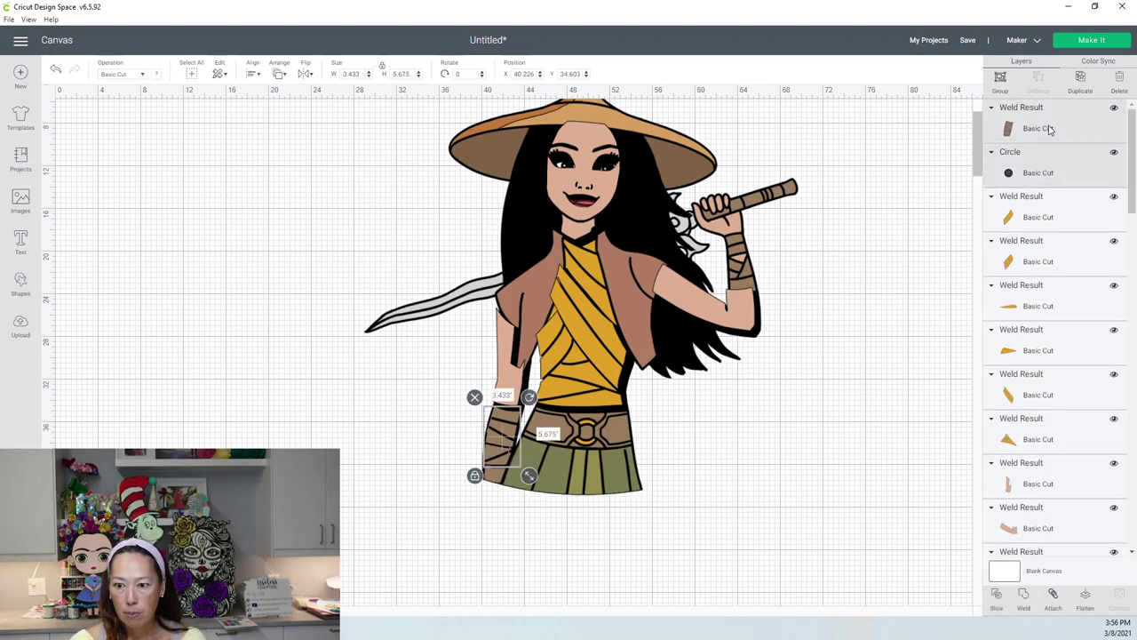
scroll(1049, 254, down, 5)
scroll(1048, 255, down, 8)
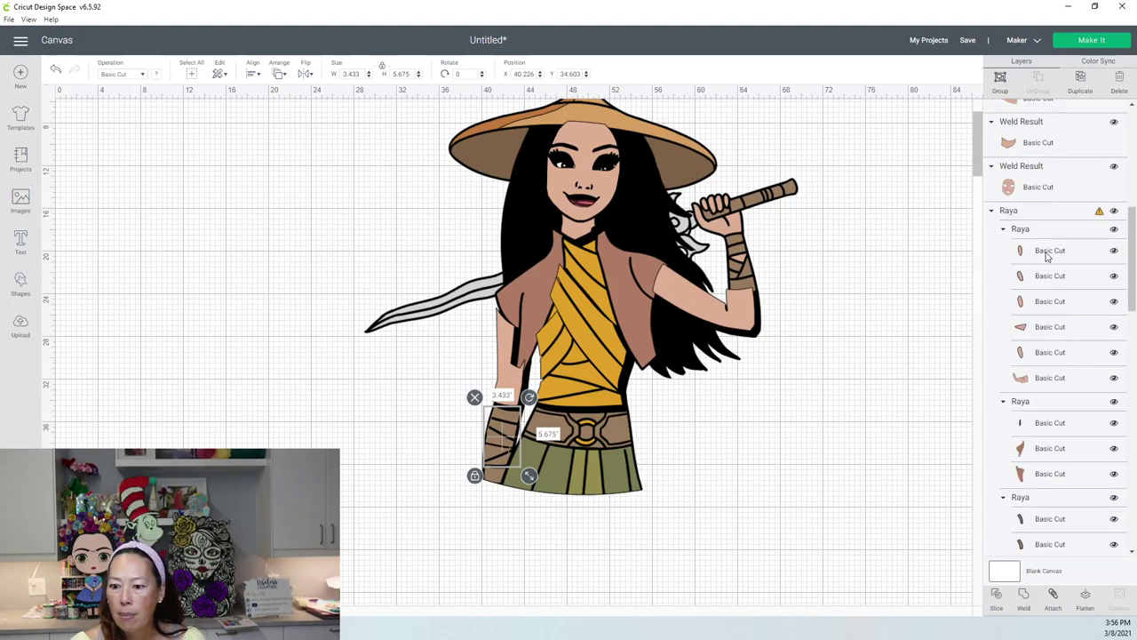
scroll(1046, 255, down, 2)
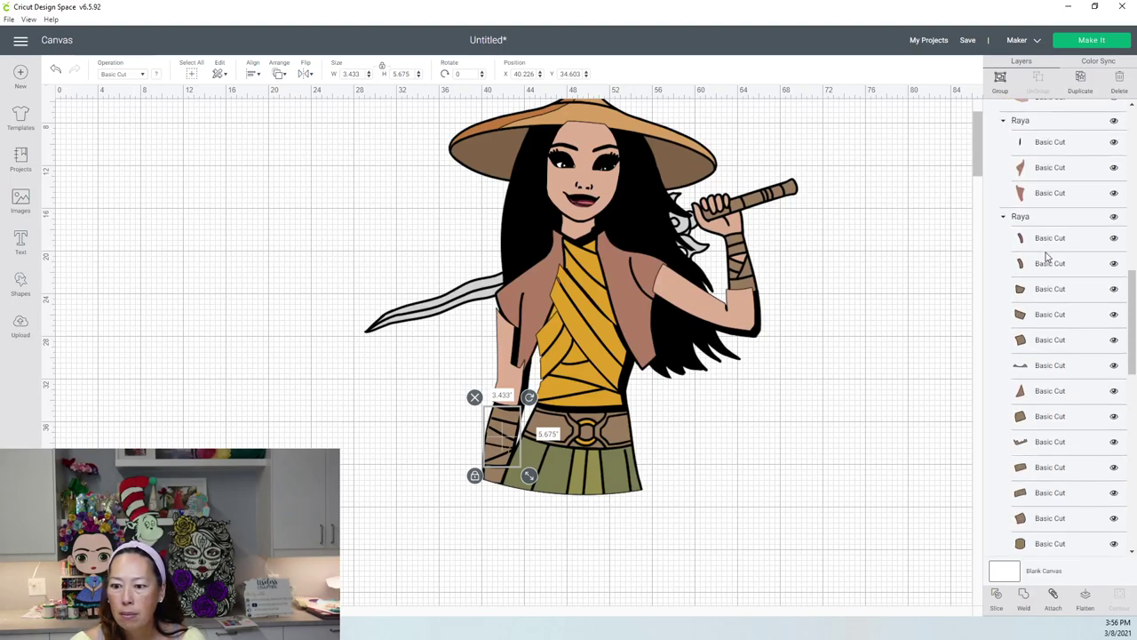
scroll(1044, 267, down, 4)
scroll(1042, 275, down, 1)
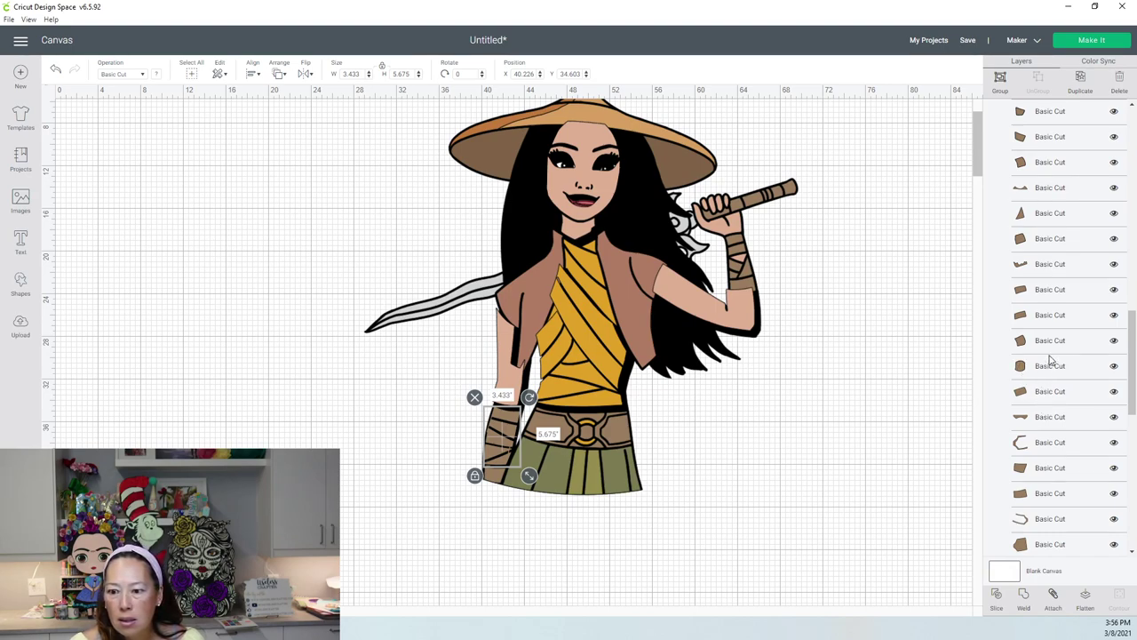
scroll(1051, 469, down, 2)
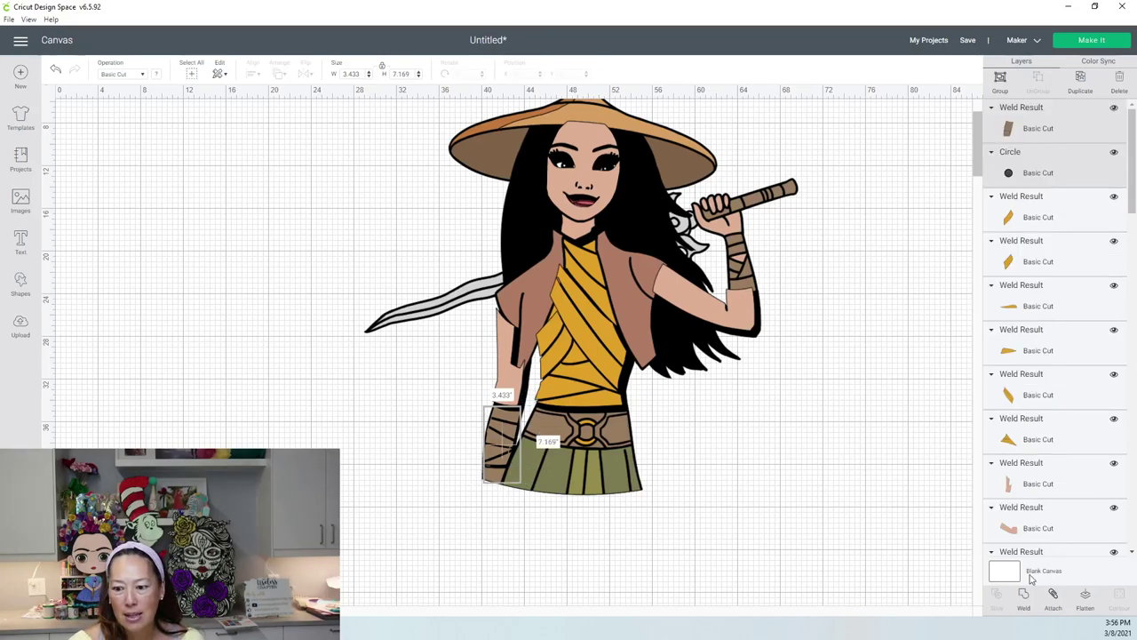
Move the welded brown forearm wrap off to the left of the figure and zoom in on its gaps.
click(889, 560)
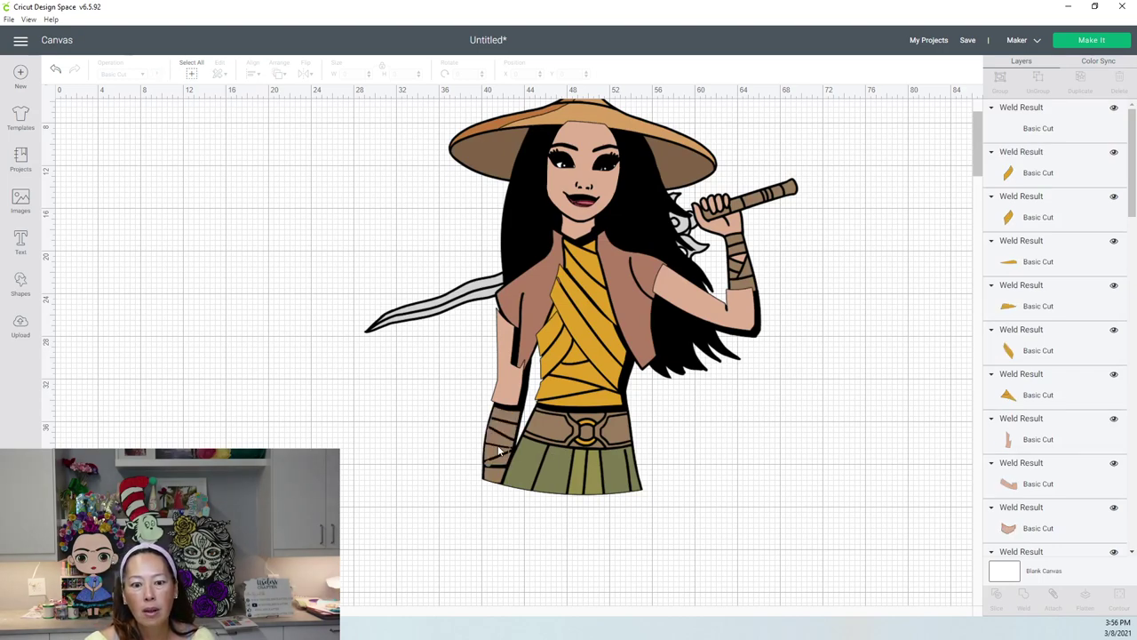
drag(499, 454, 346, 324)
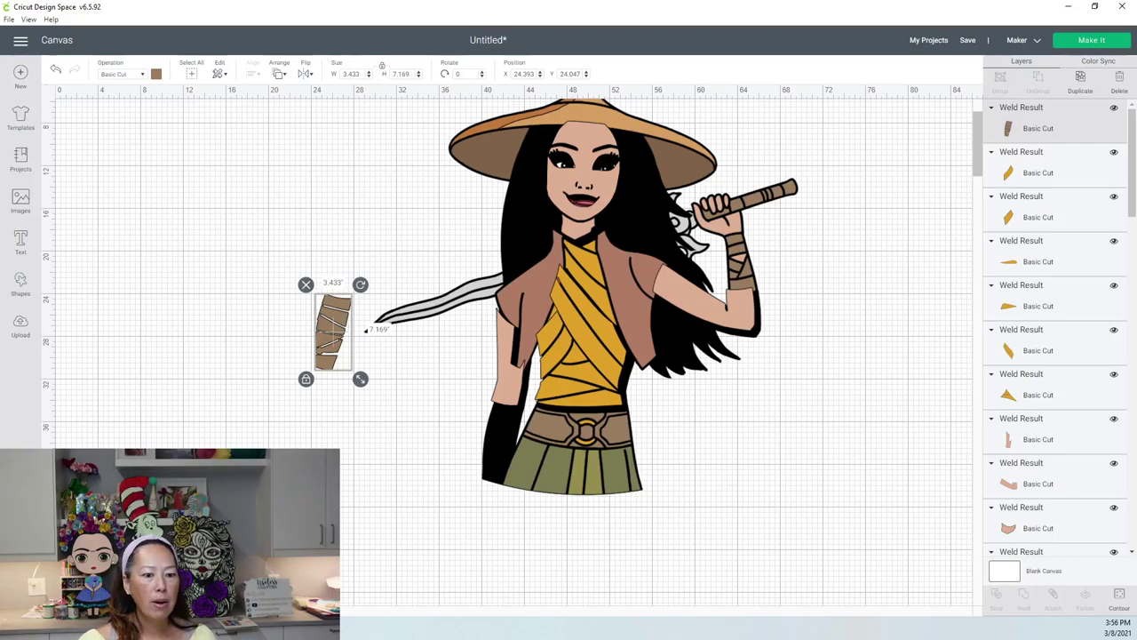
scroll(365, 329, up, 2)
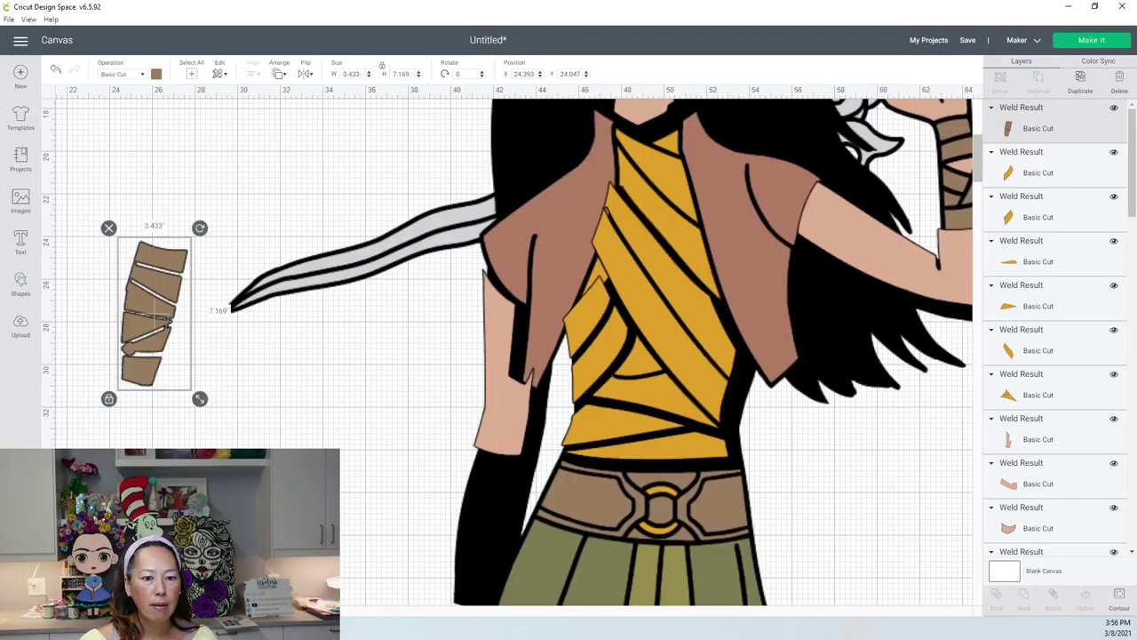
scroll(186, 444, up, 1)
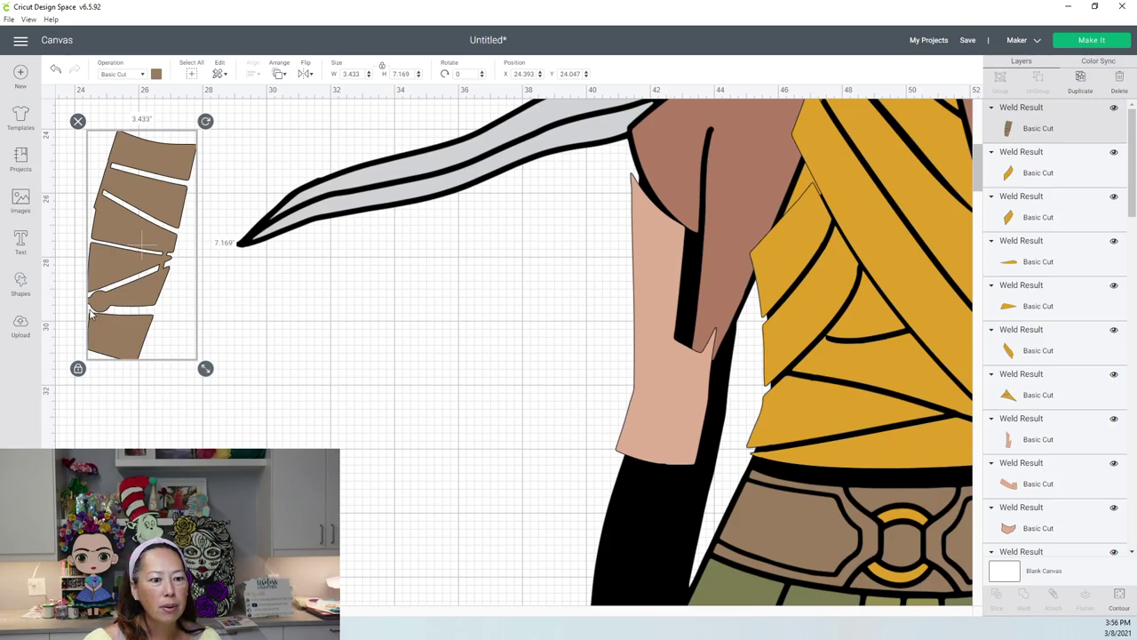
Add a circle and shrink it into a tiny oval connector across the wrap strips' gap.
click(19, 283)
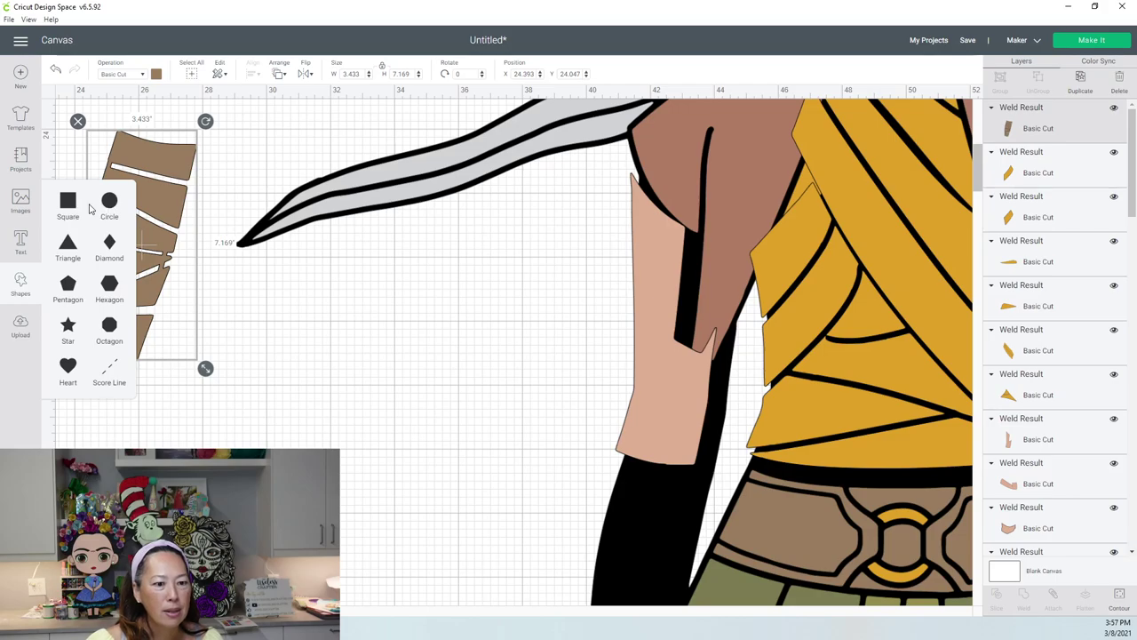
click(109, 205)
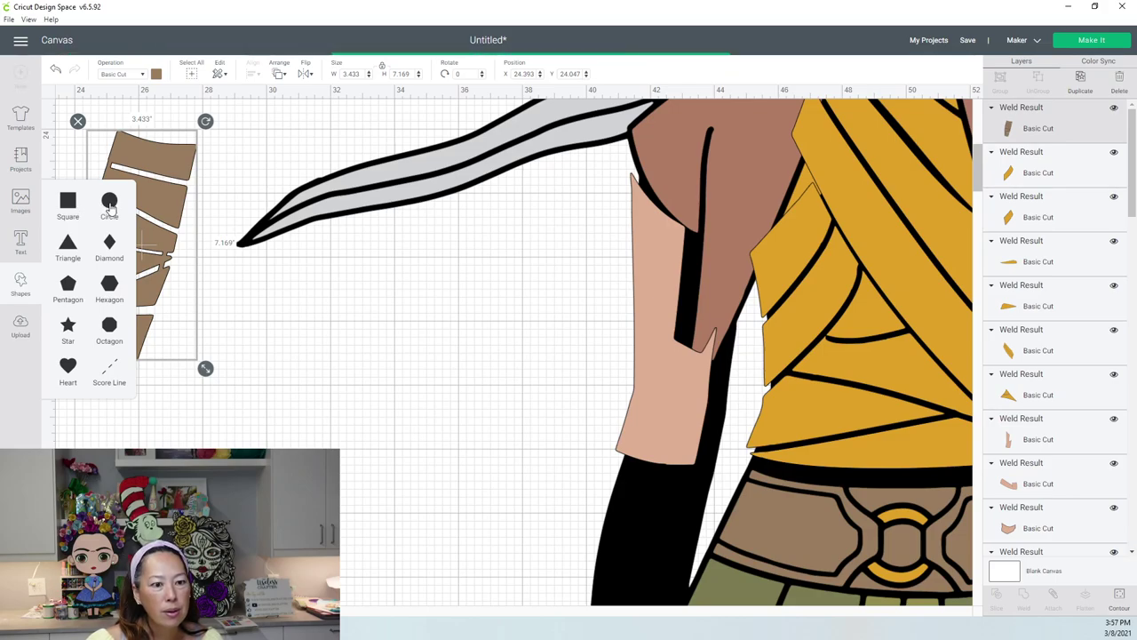
drag(169, 160, 214, 350)
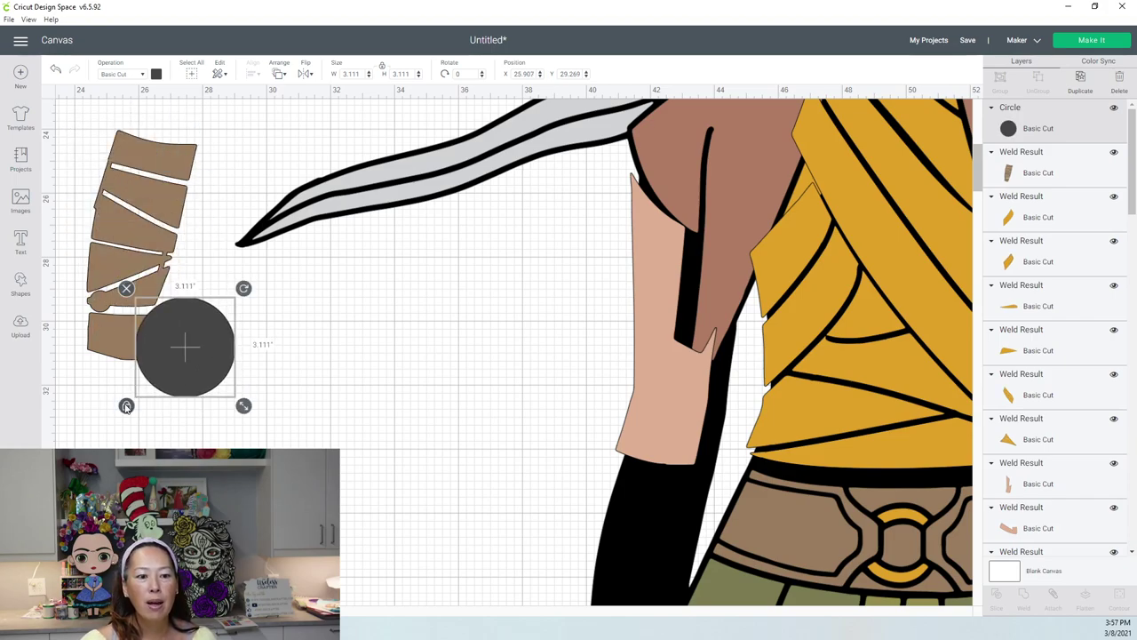
drag(243, 406, 94, 320)
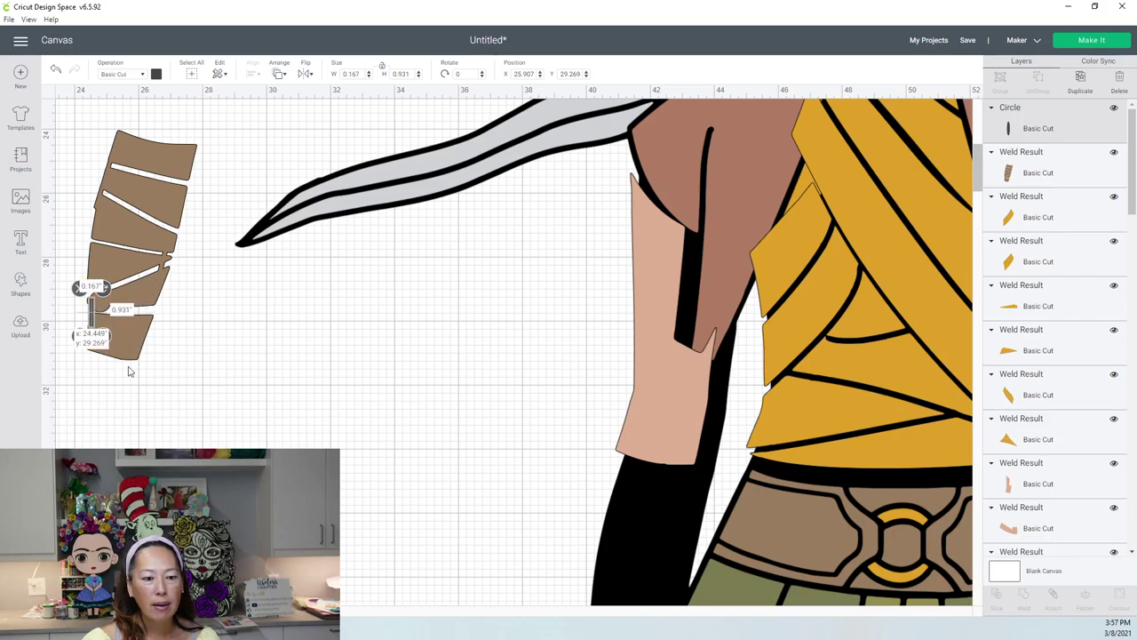
click(154, 431)
Weld the connector into the forearm wrap and return the wrap to the arm at X 40.268, Y 34.367.
drag(119, 414, 76, 277)
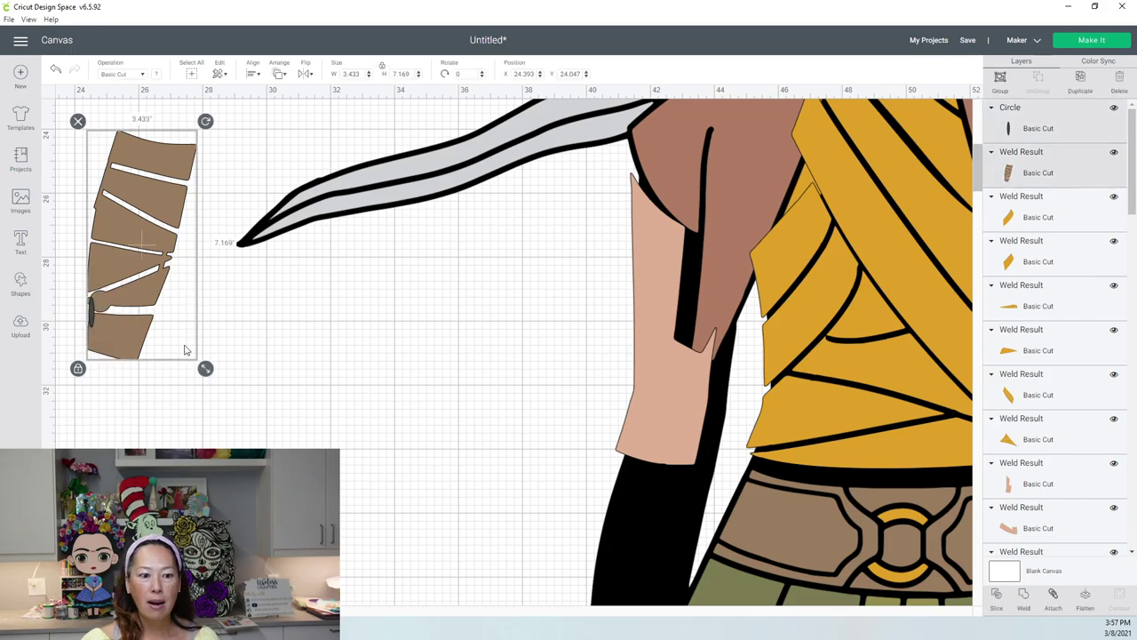
click(1025, 597)
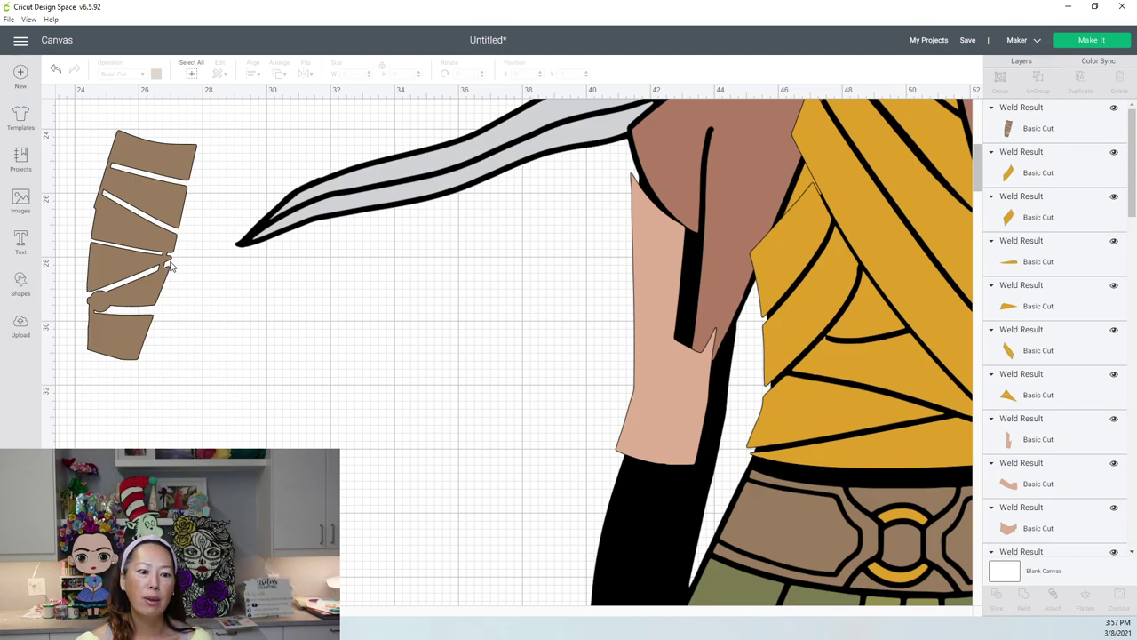
drag(164, 253, 644, 459)
scroll(644, 459, down, 3)
drag(648, 336, 667, 381)
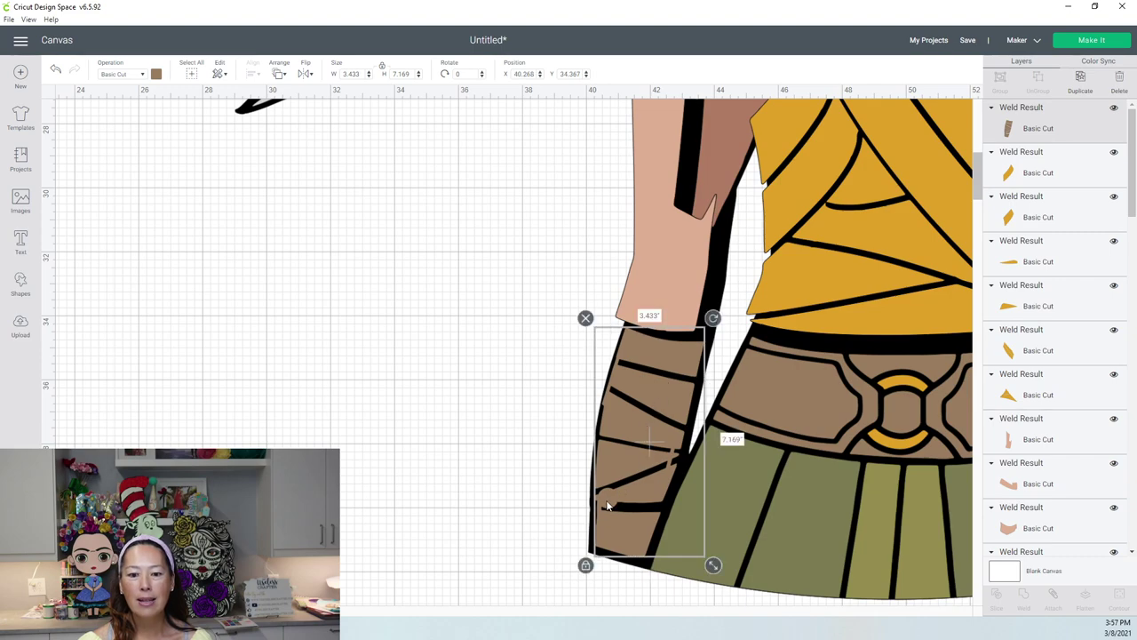
click(468, 367)
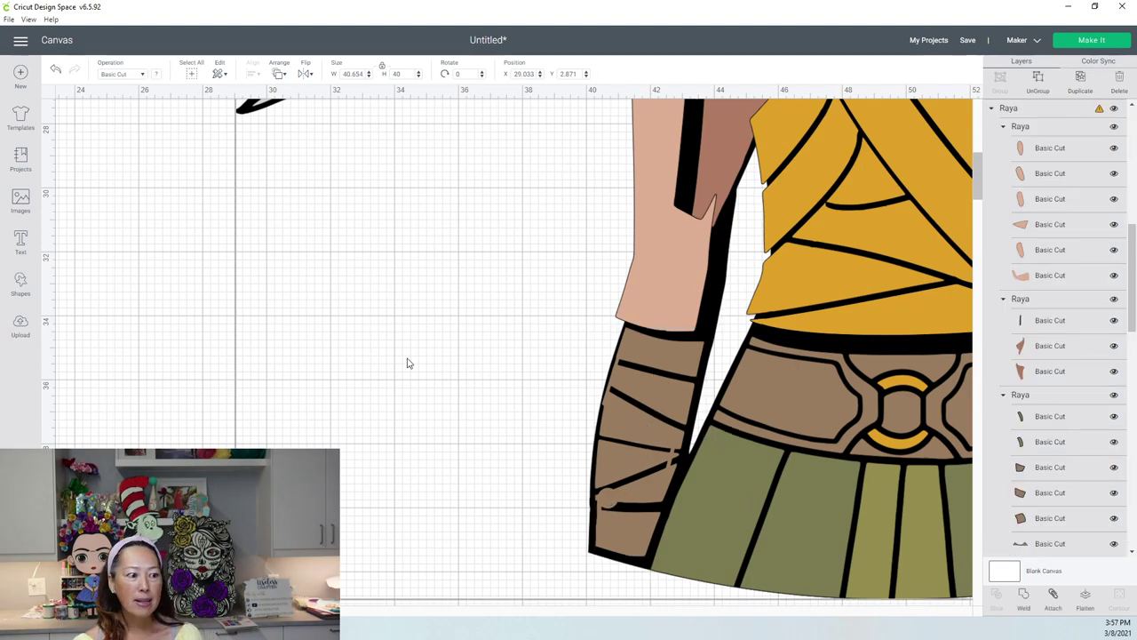
click(650, 373)
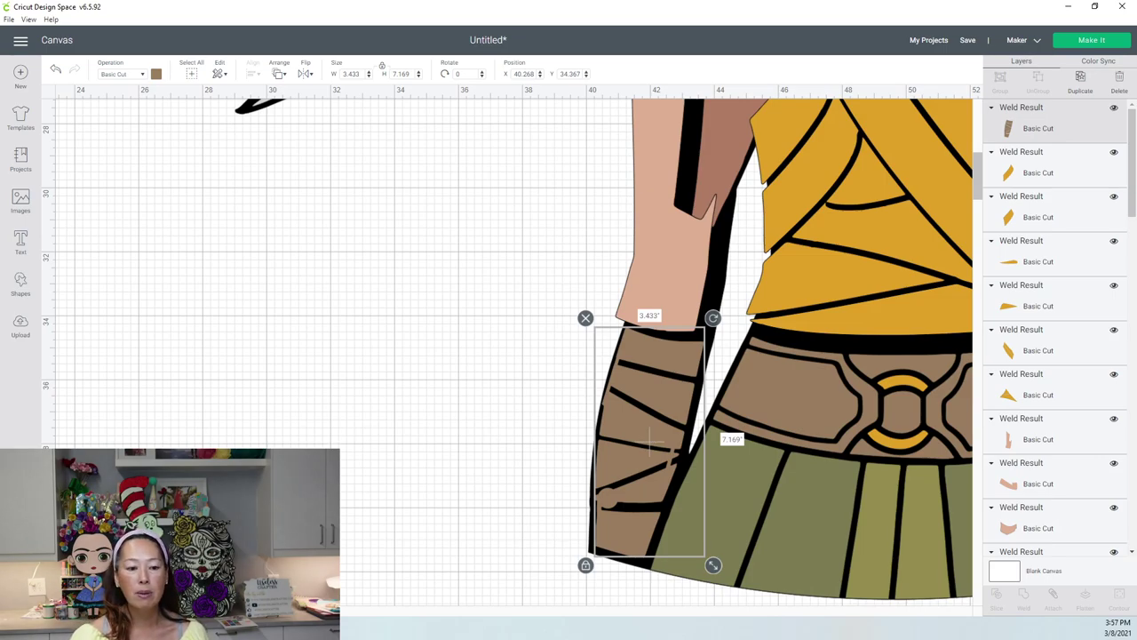
key(ctrl+minus)
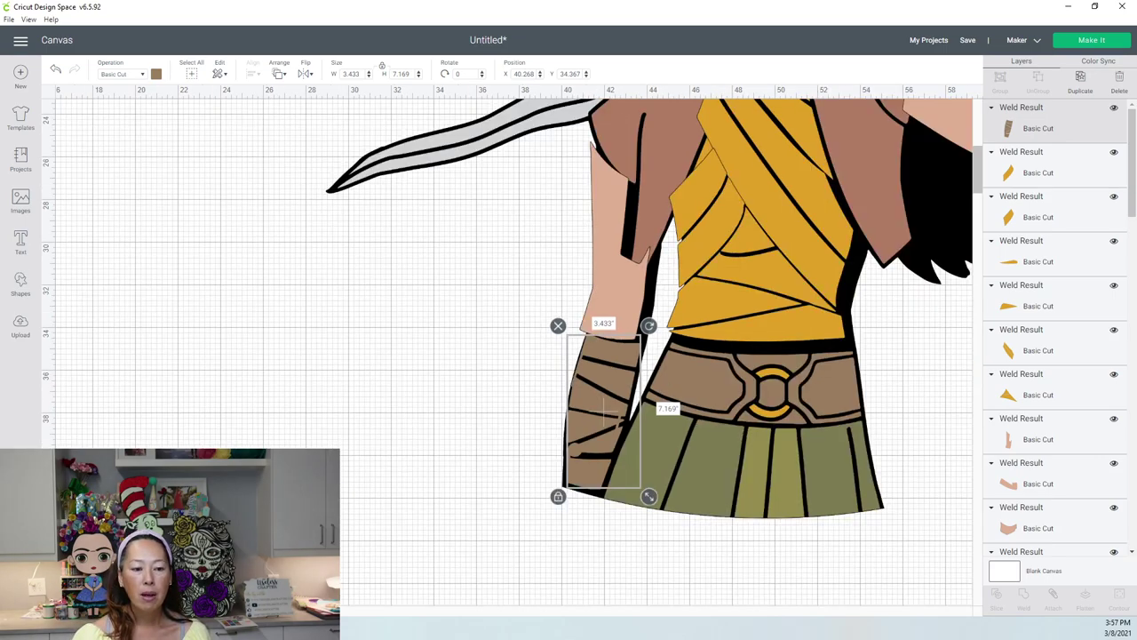
key(ctrl+minus)
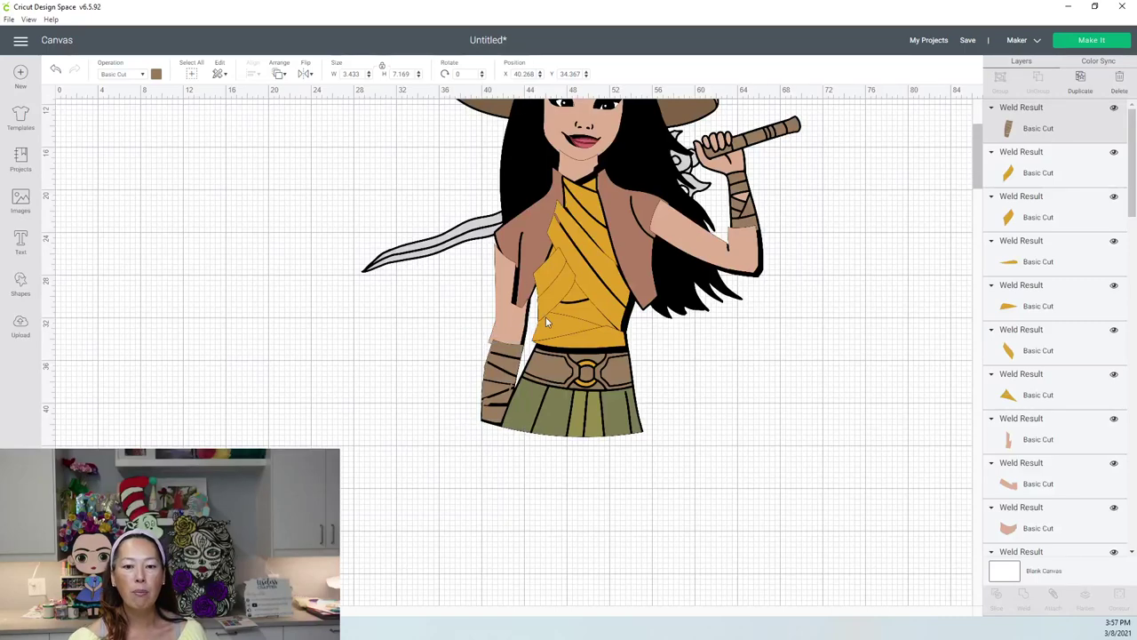
Move the yellow sash piece off to the right and add a new square below the character.
click(619, 296)
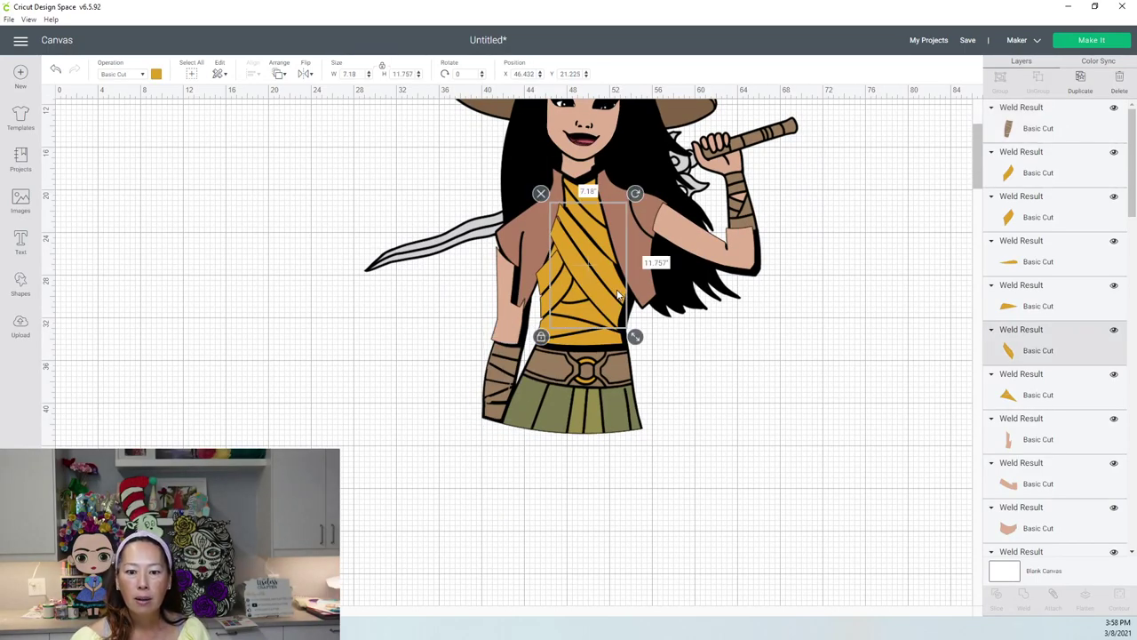
drag(619, 296, 866, 401)
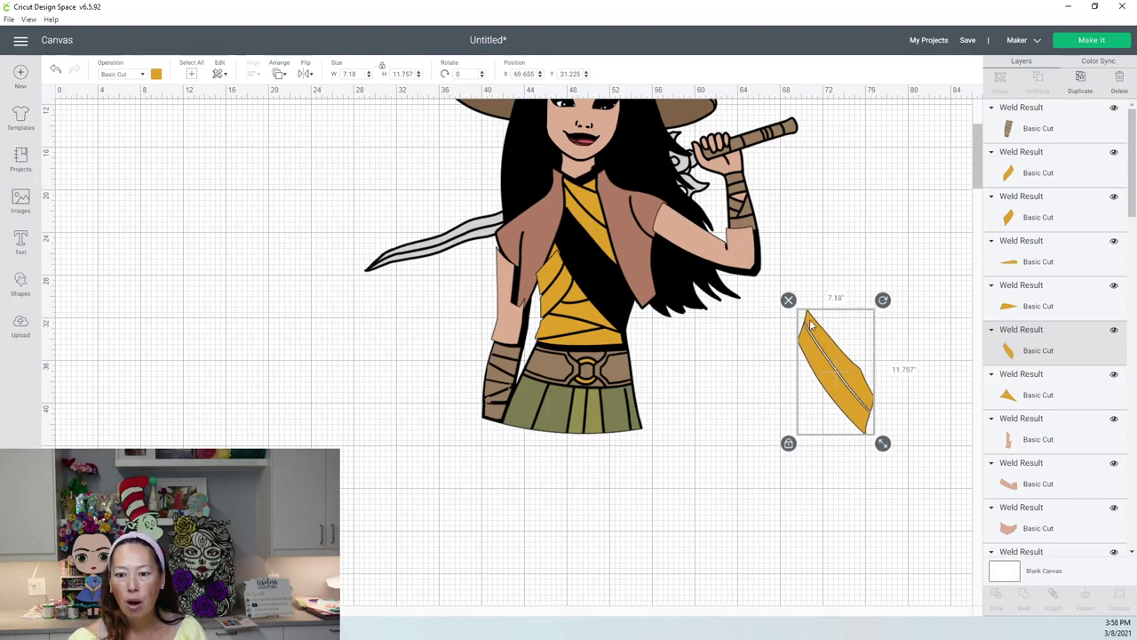
click(22, 282)
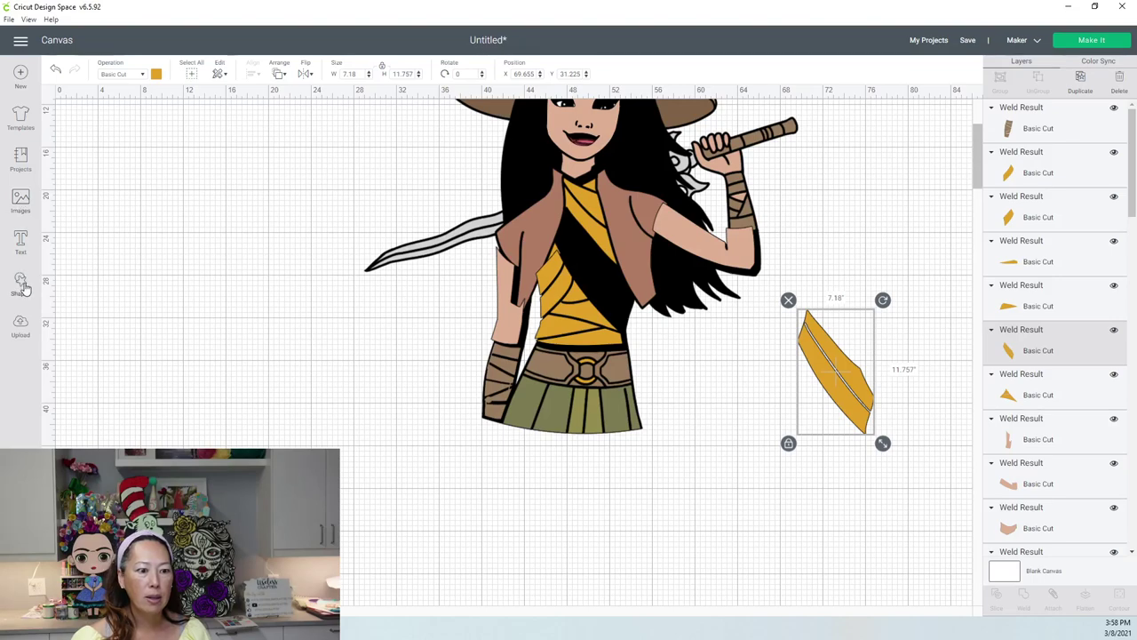
click(68, 208)
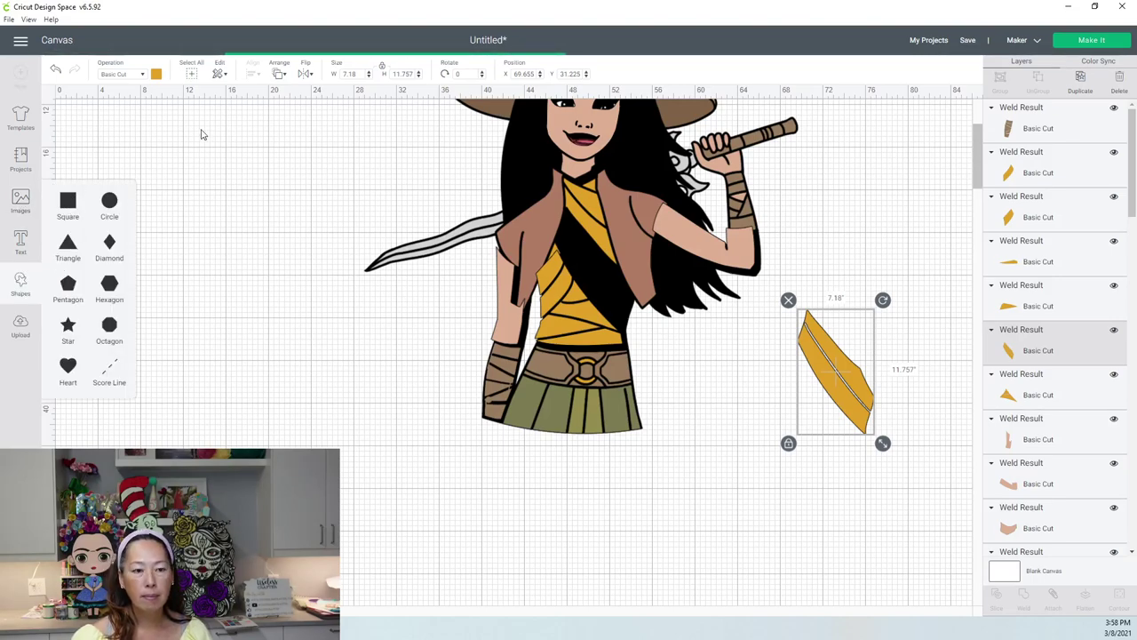
drag(94, 129, 753, 444)
click(784, 222)
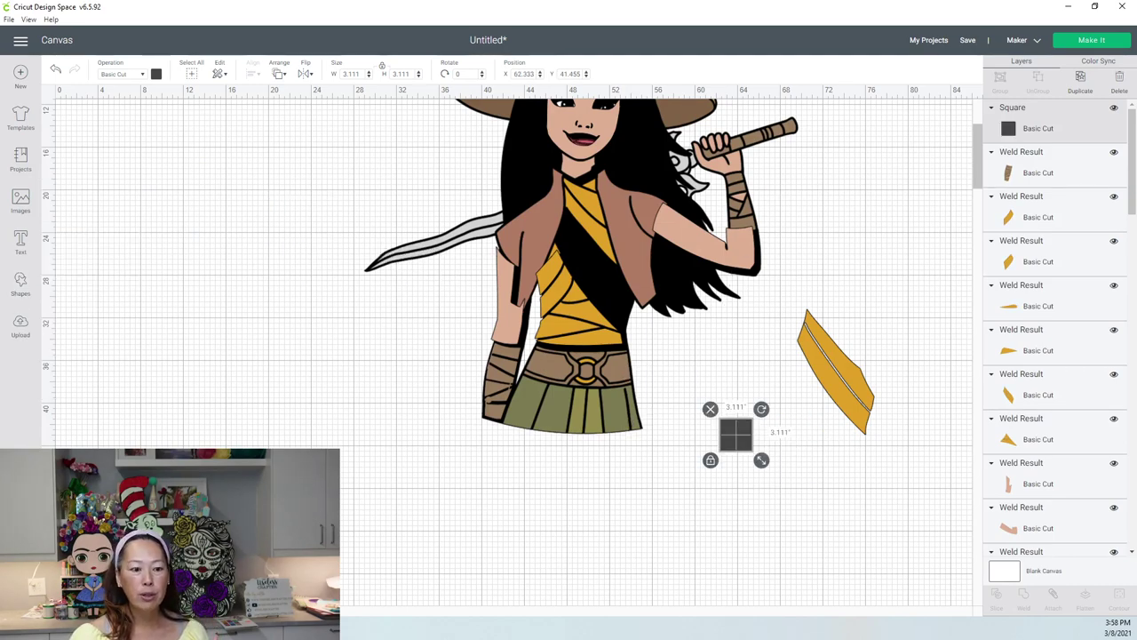
Place the square beside the sash, then reposition, slightly rotate and unlock the sash's proportions.
scroll(512, 351, up, 3)
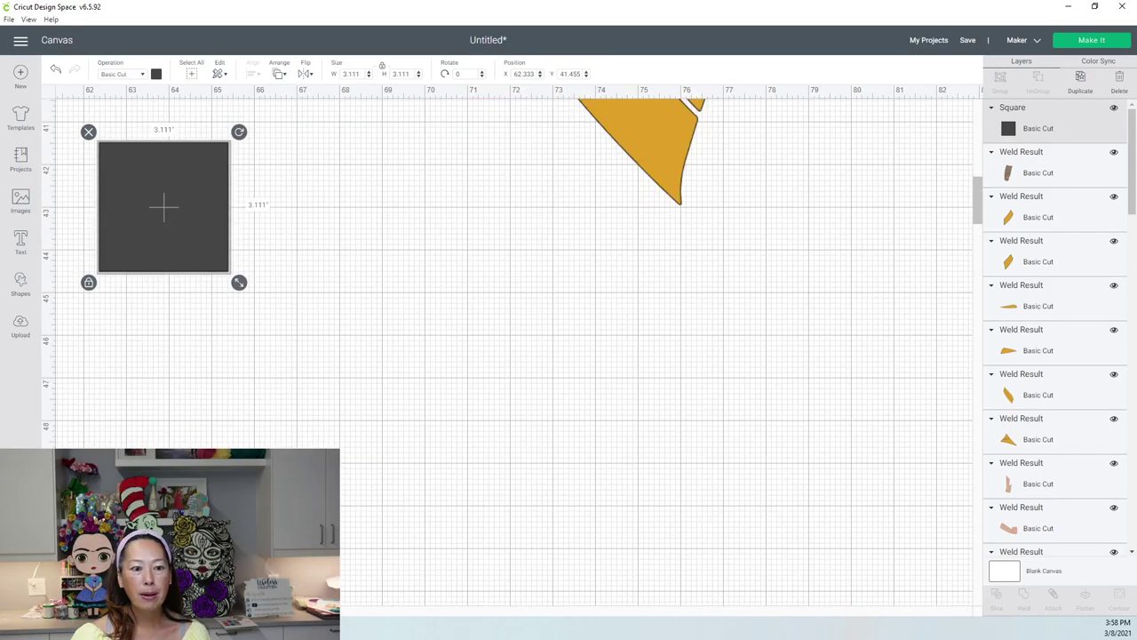
scroll(358, 487, up, 2)
drag(401, 443, 523, 410)
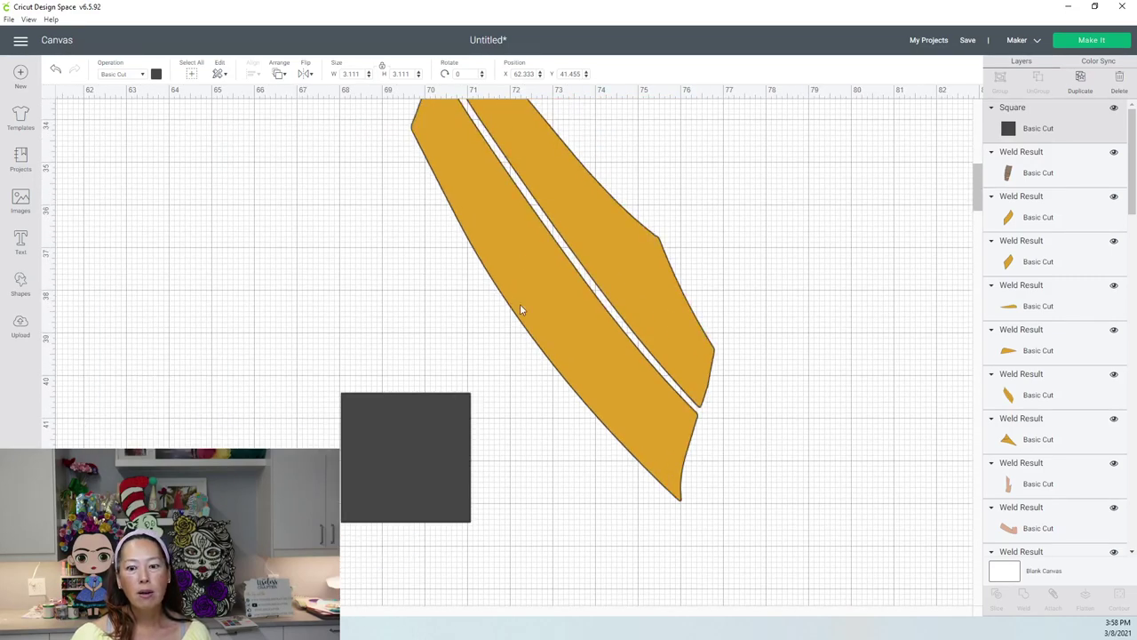
drag(477, 184, 569, 329)
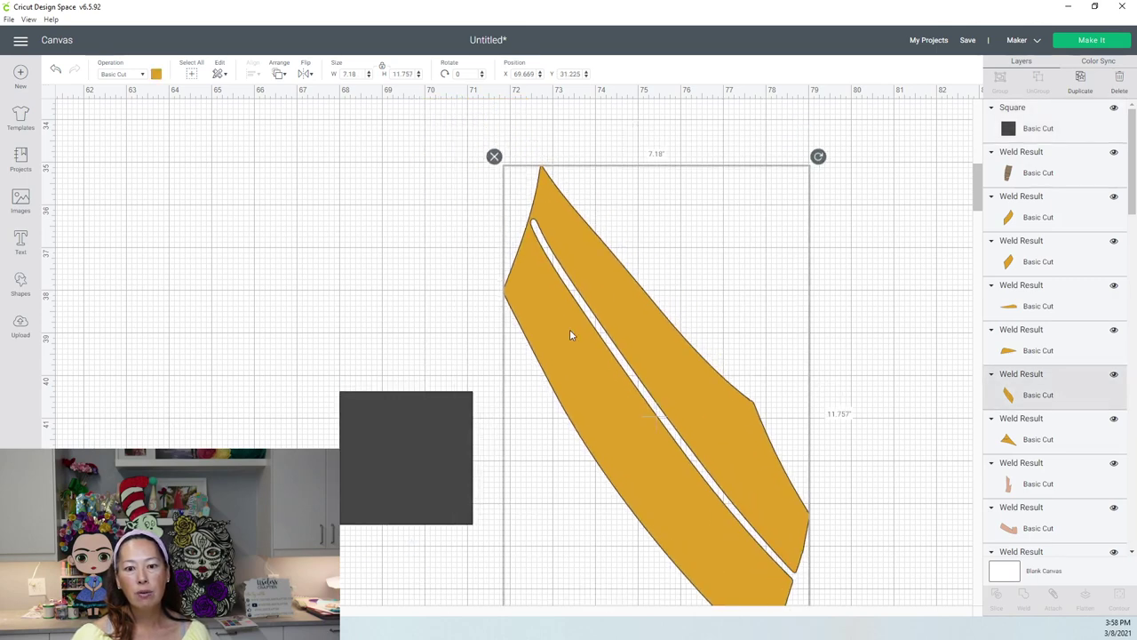
drag(833, 160, 790, 158)
click(533, 513)
click(546, 500)
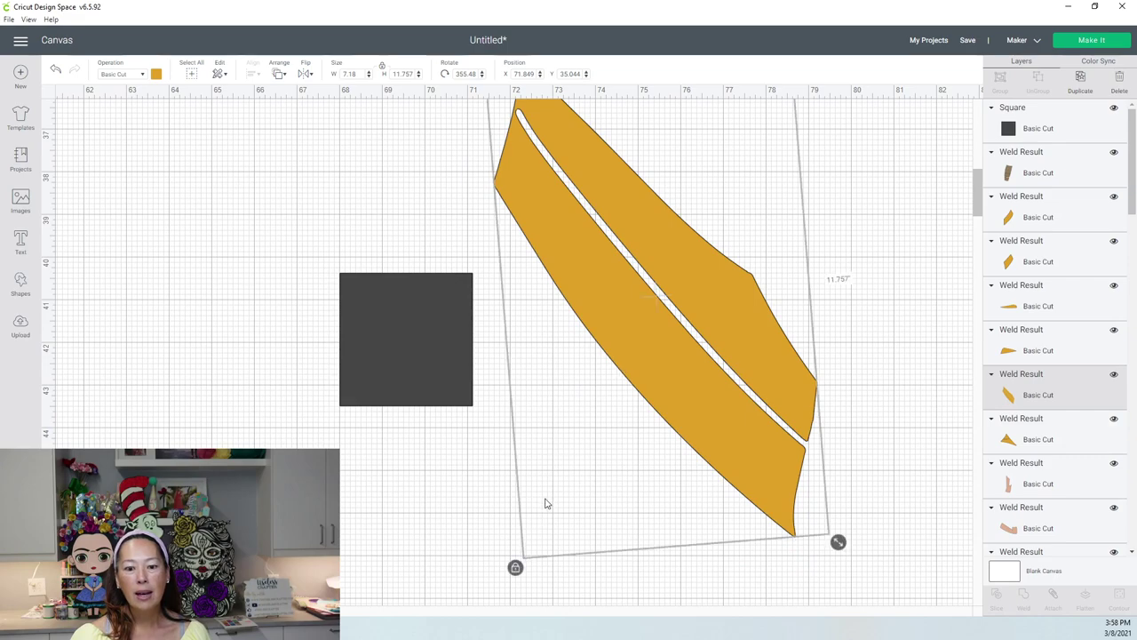
click(516, 567)
scroll(772, 332, up, 3)
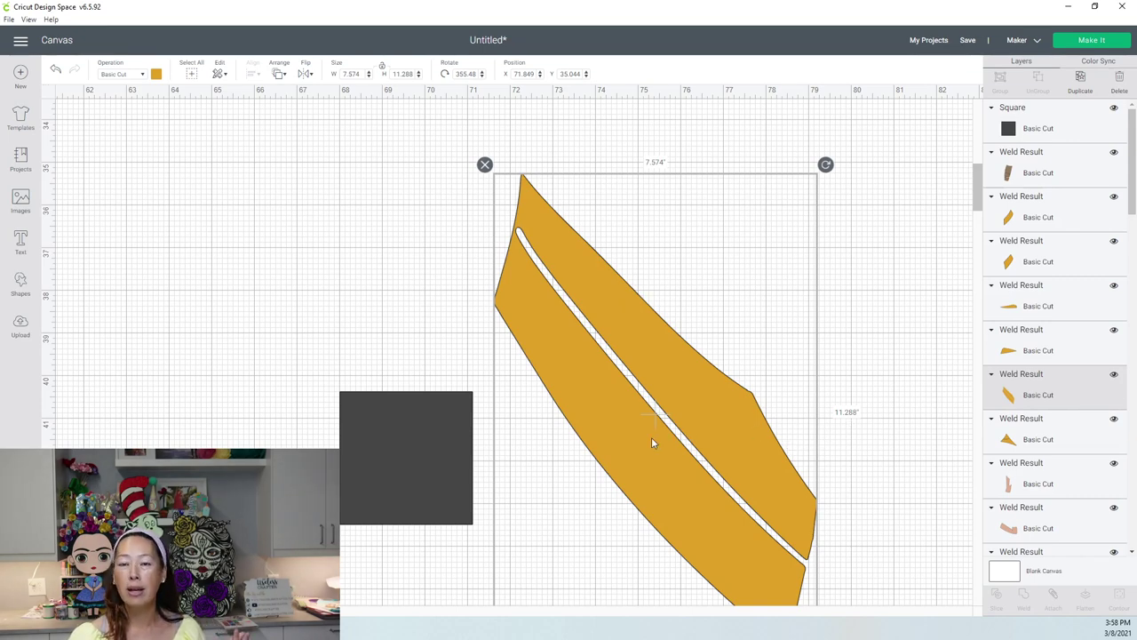
Narrow the square into a thin 0.111 by 2.889 in bar and move the sash toward it.
drag(420, 471, 432, 371)
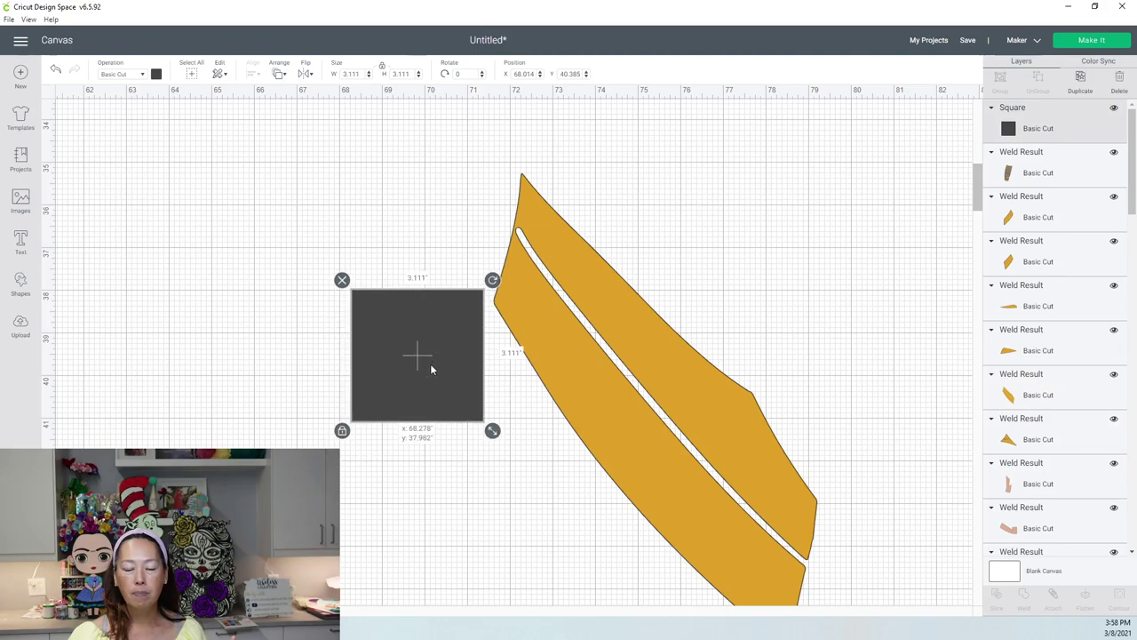
click(342, 430)
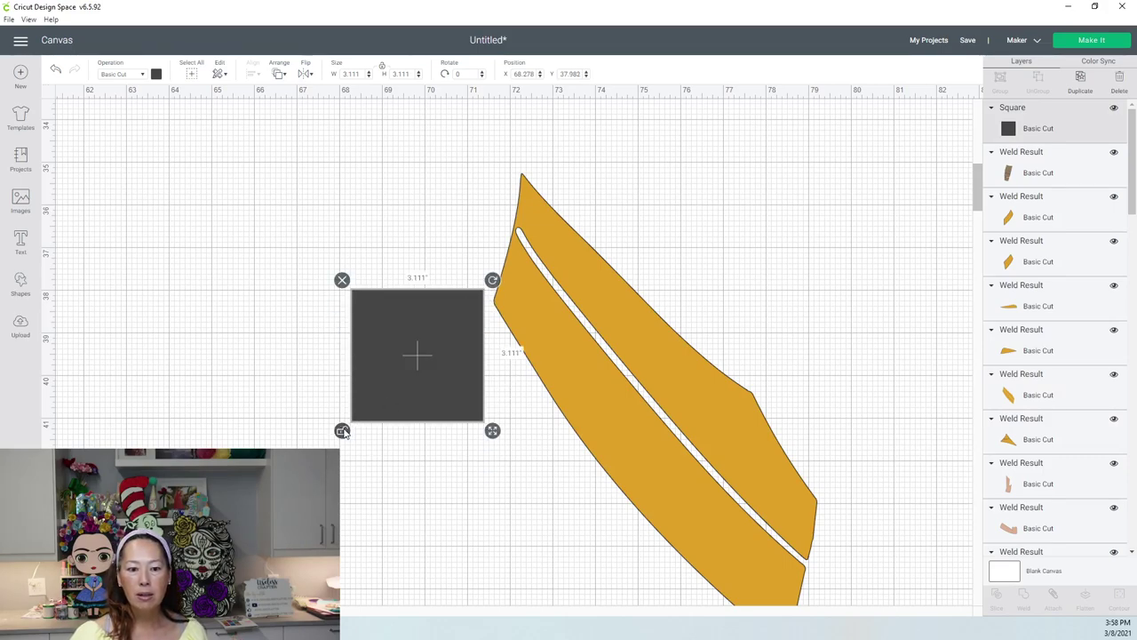
drag(493, 432, 370, 426)
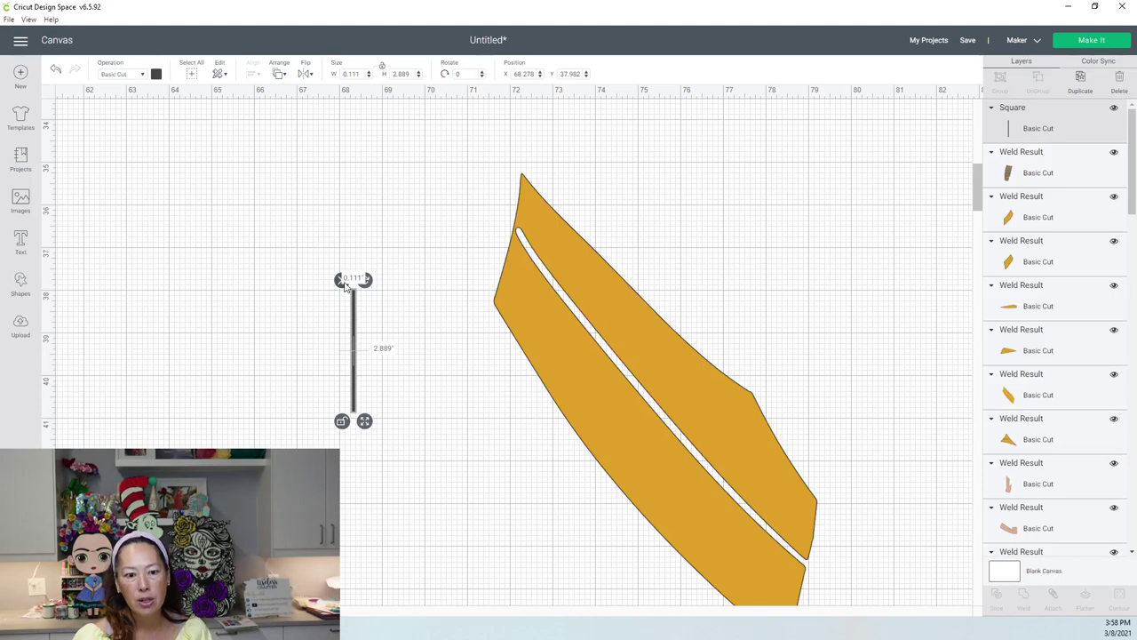
click(342, 280)
click(571, 299)
drag(587, 294, 717, 248)
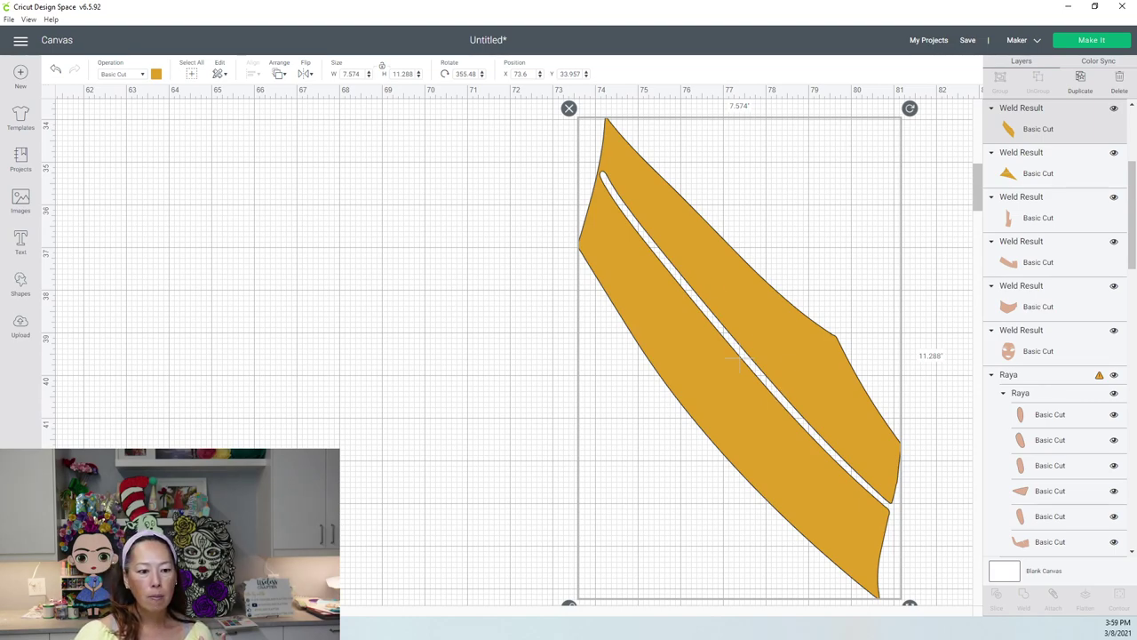
key(ctrl+minus)
key(ctrl+minus)
key(ctrl+minus)
key(ctrl+minus)
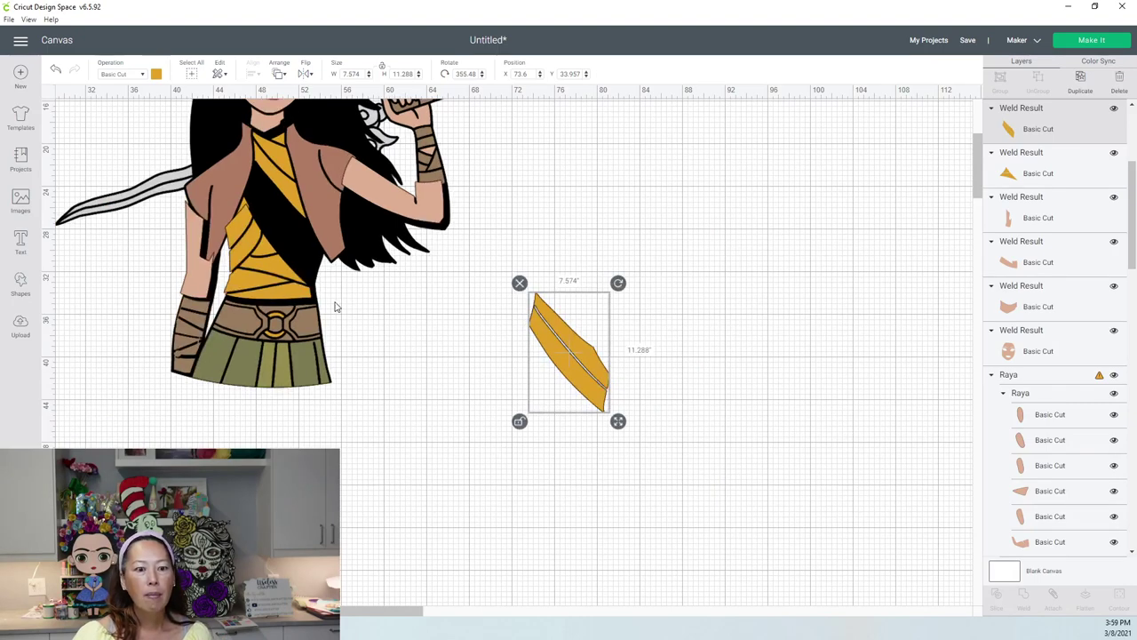
Briefly shift the yellow waist and chest pieces to see beneath, then put them back.
click(281, 297)
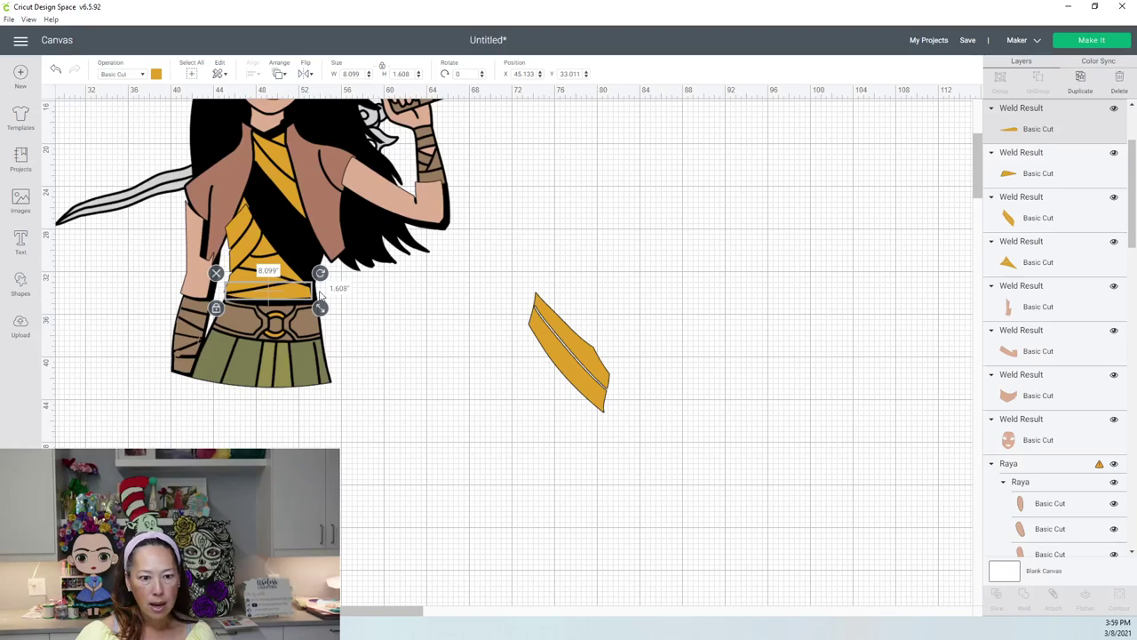
shift+click(238, 277)
drag(238, 272, 266, 289)
drag(268, 246, 255, 235)
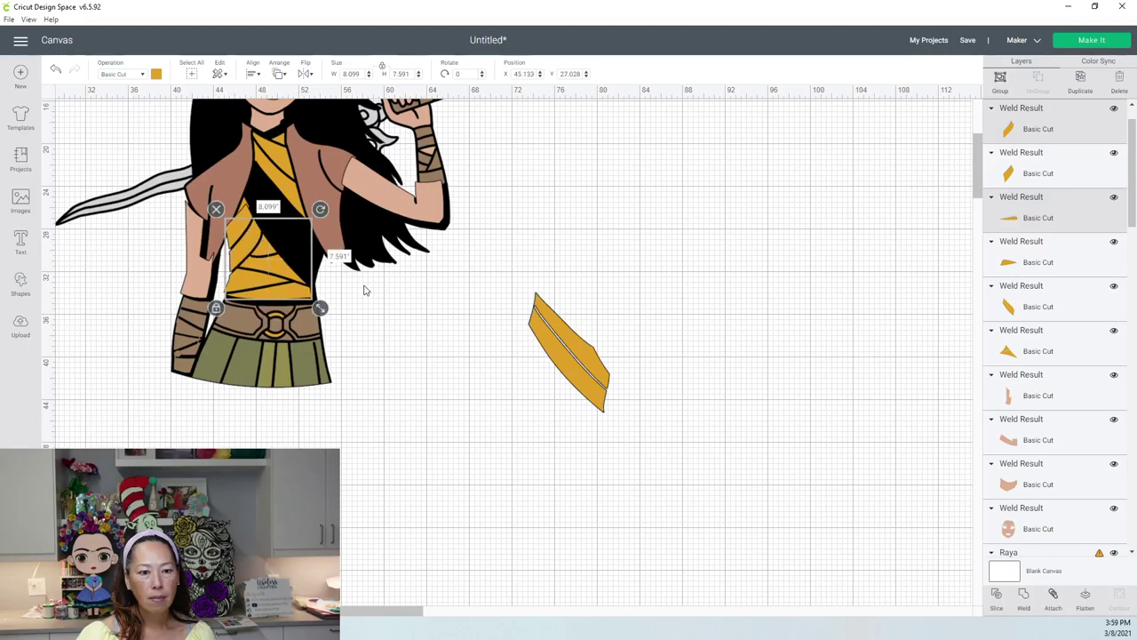
Move two yellow chest wedges together off to the right of Raya.
click(269, 296)
click(255, 284)
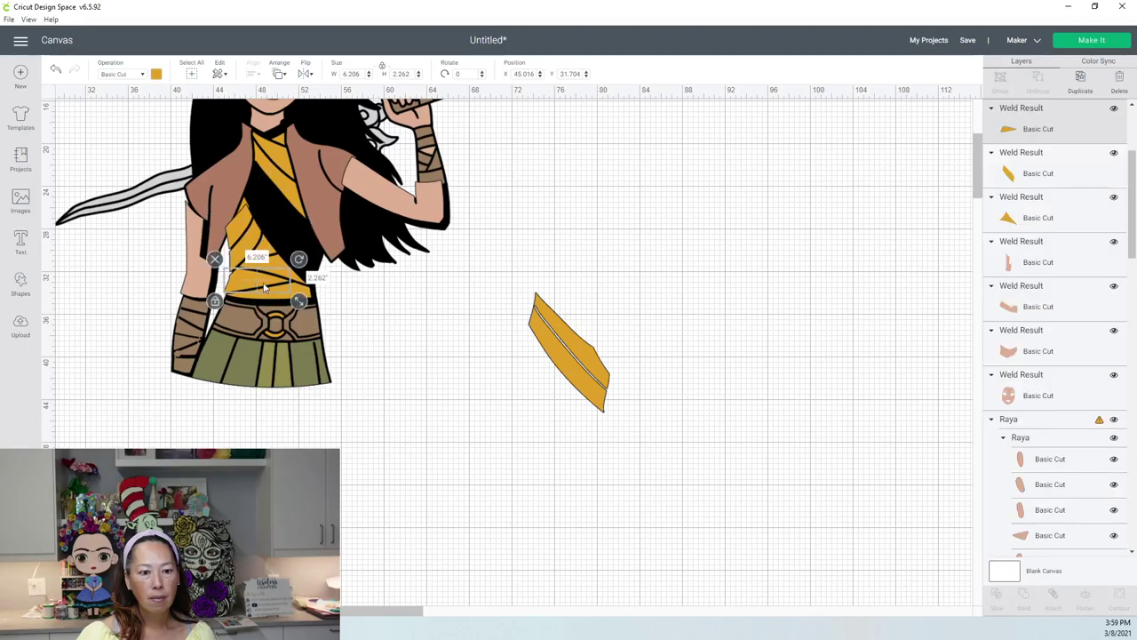
shift+click(299, 293)
drag(299, 293, 660, 249)
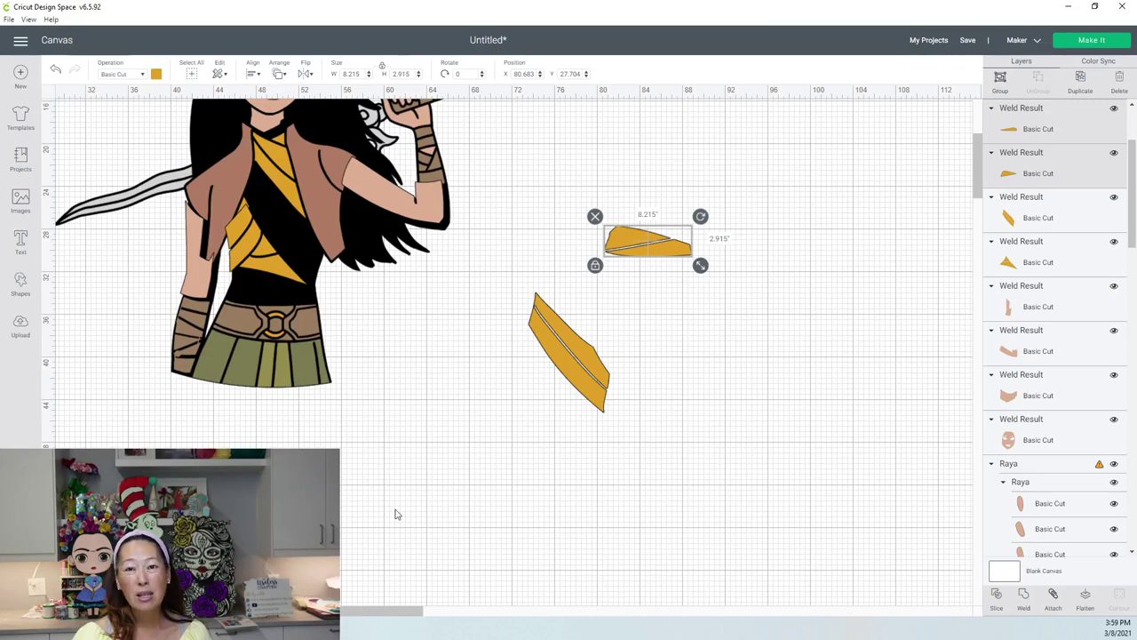
scroll(569, 266, up, 3)
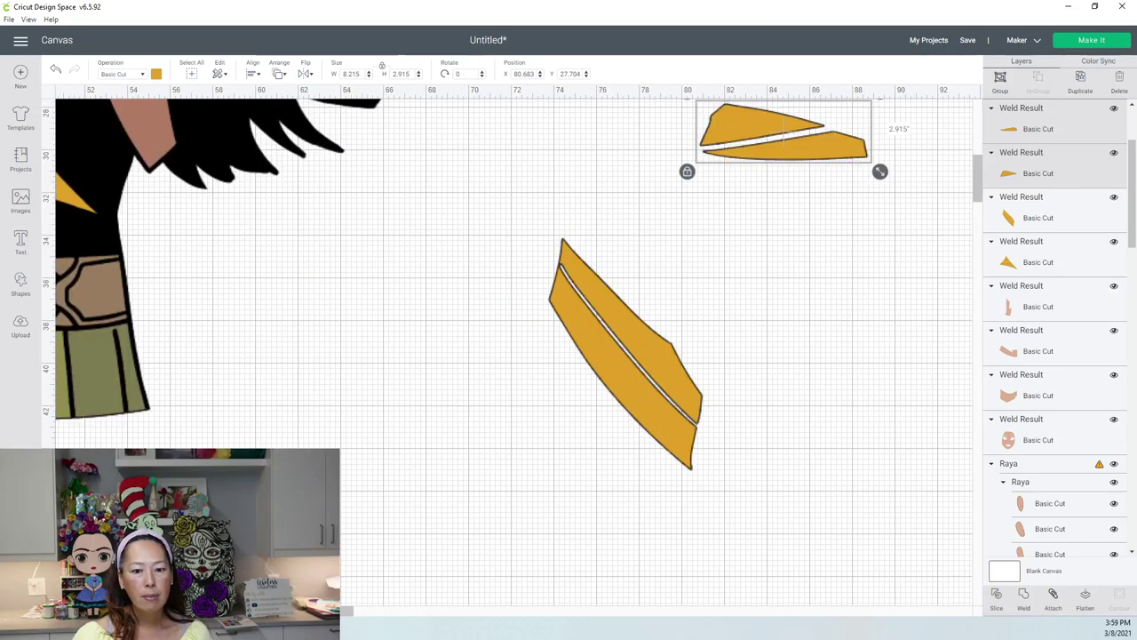
click(334, 414)
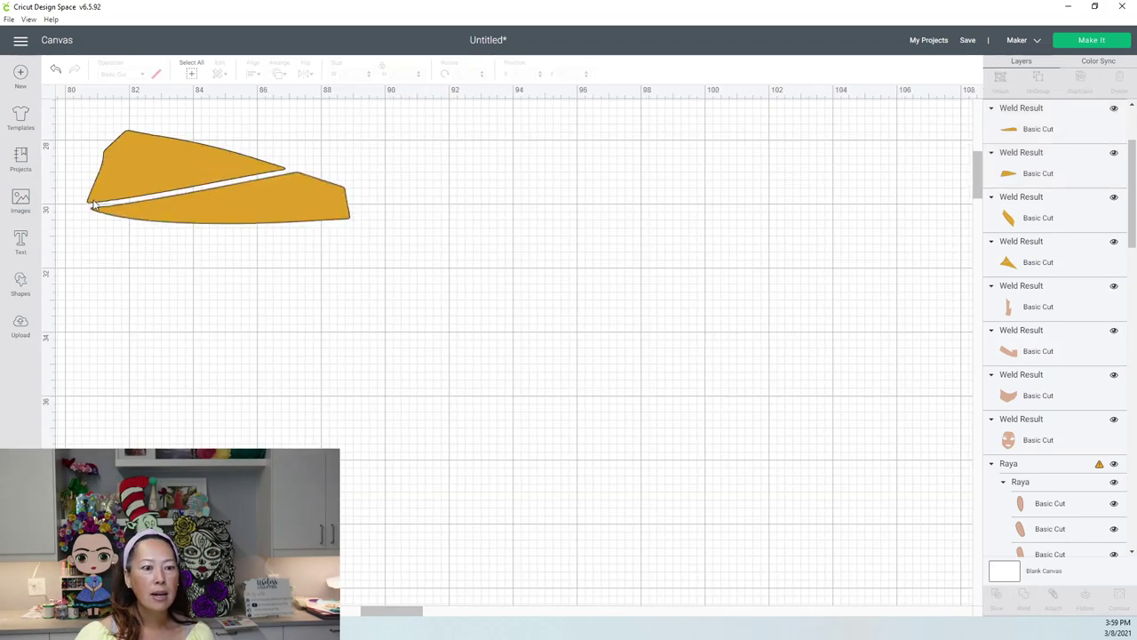
Add a square, squash it into a thin tilted bar, and fit it into the gap between wedges.
click(21, 283)
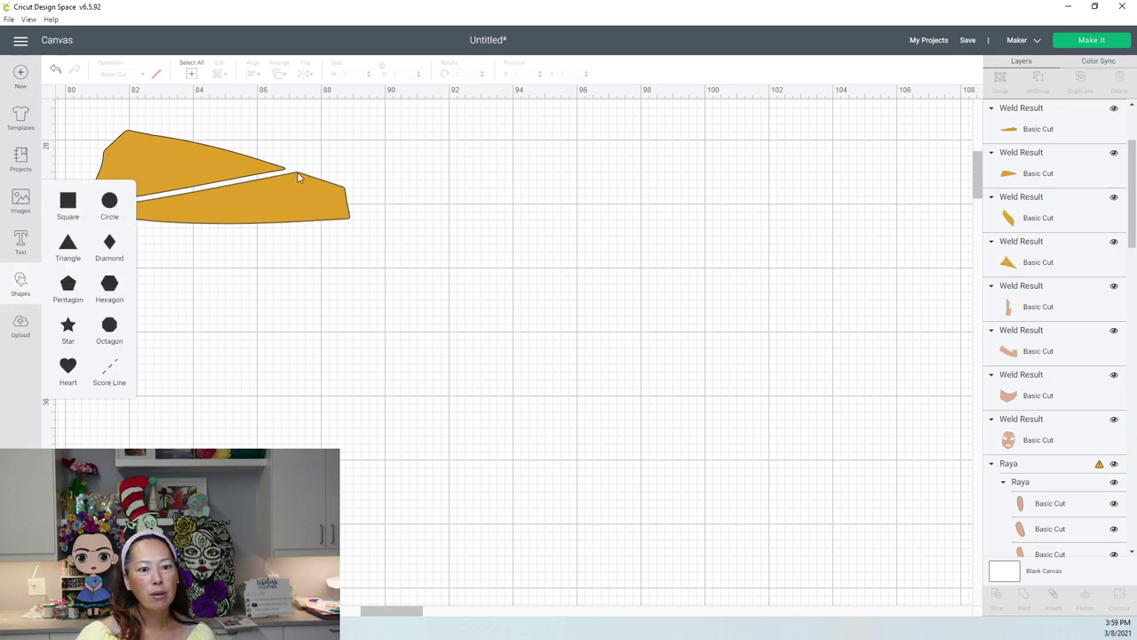
click(66, 212)
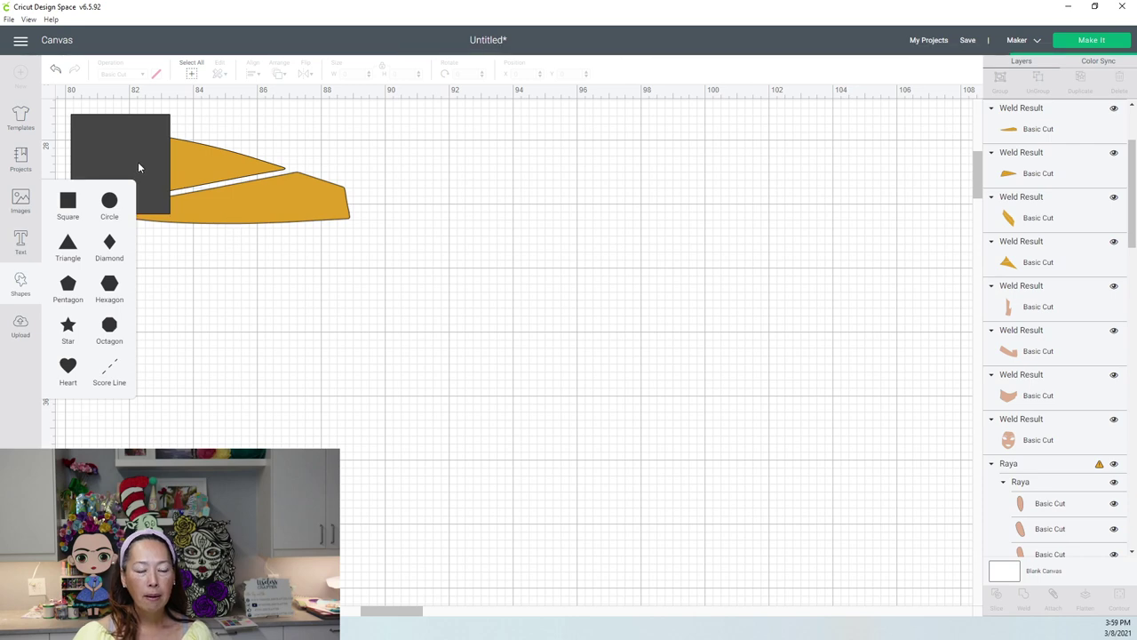
drag(140, 164, 490, 264)
click(434, 325)
click(431, 307)
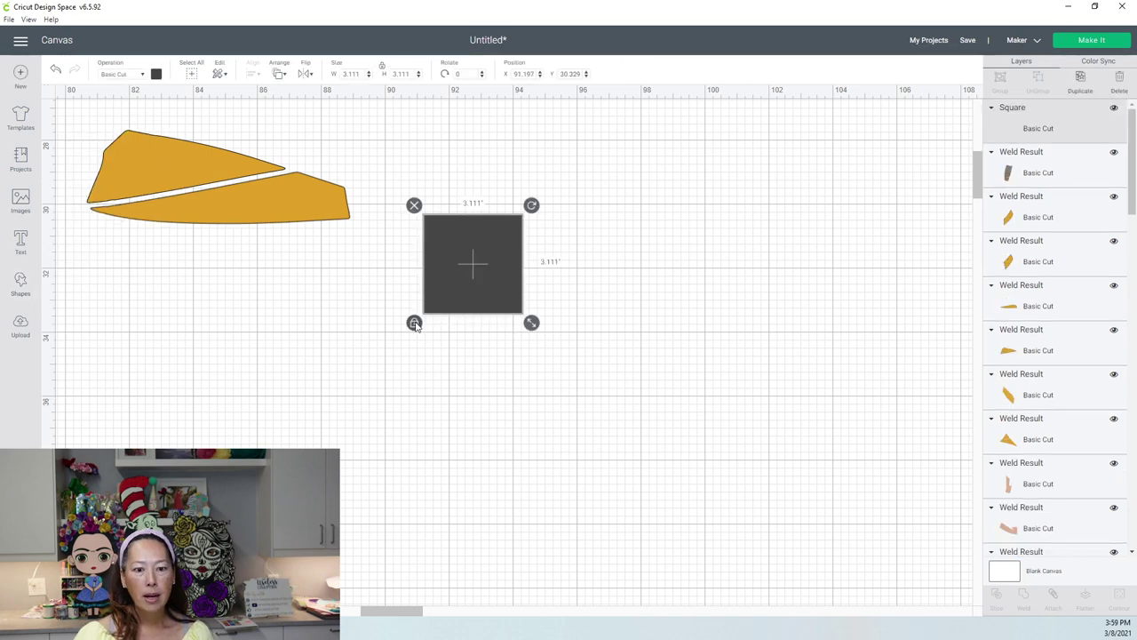
drag(532, 323, 298, 178)
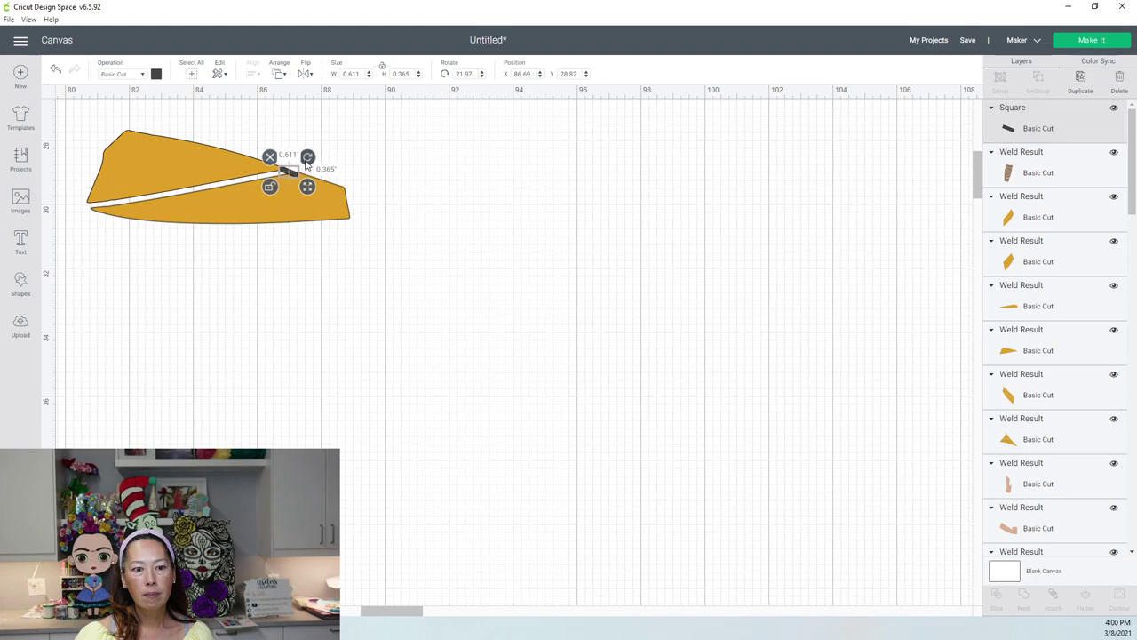
click(384, 290)
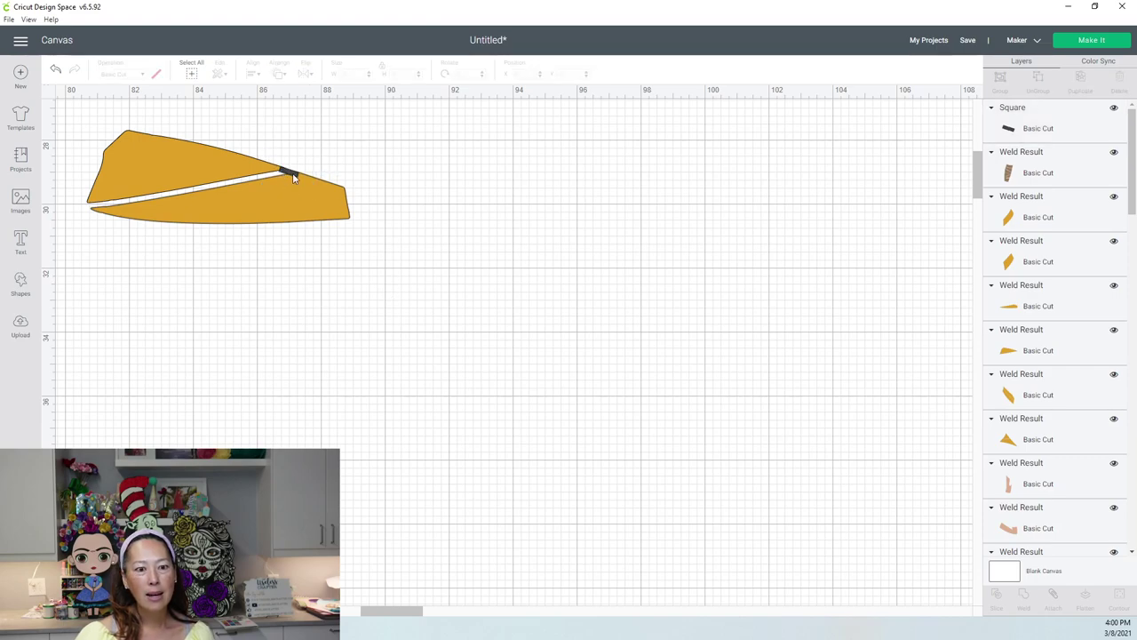
drag(291, 176, 285, 174)
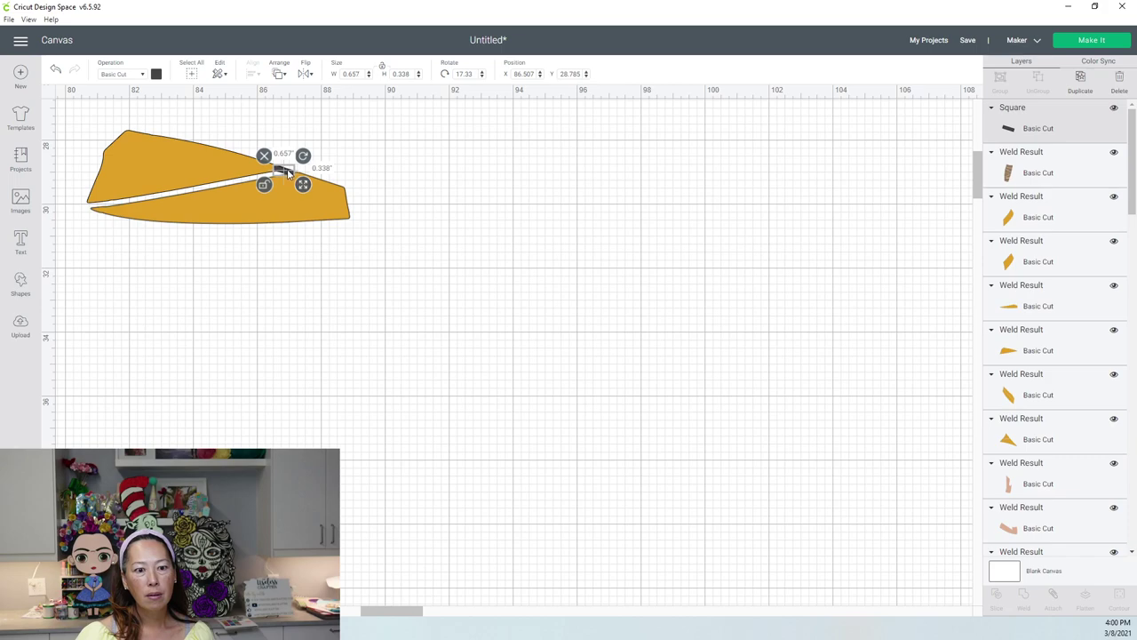
click(401, 210)
Weld both yellow wedges and the connector bar into one piece at X 83.697, Y 33.107.
drag(407, 289, 231, 155)
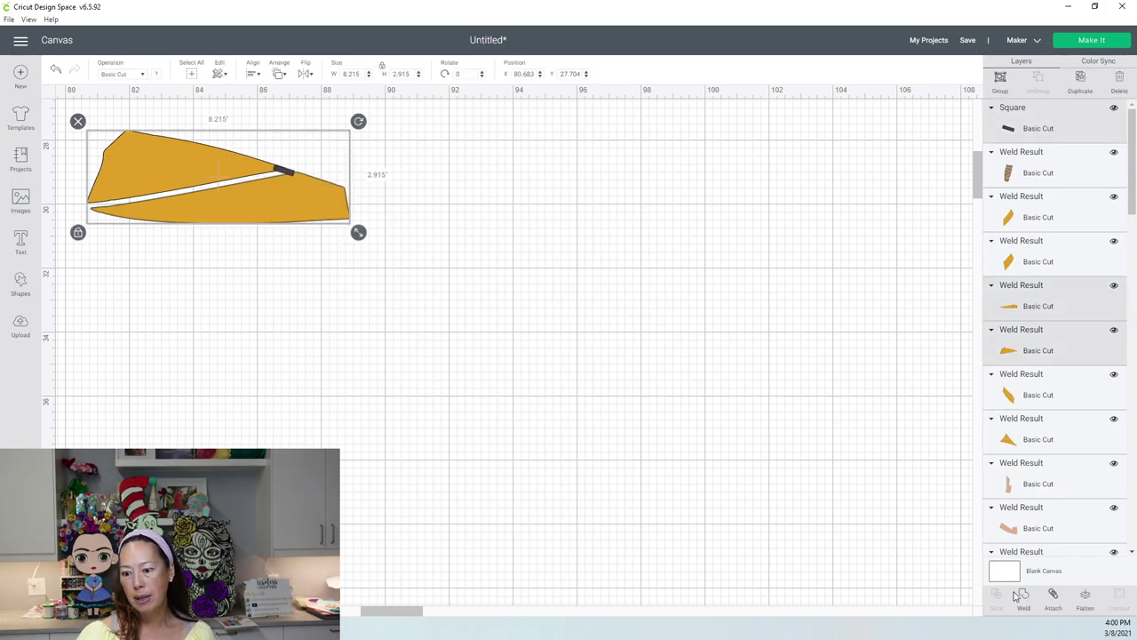
click(348, 263)
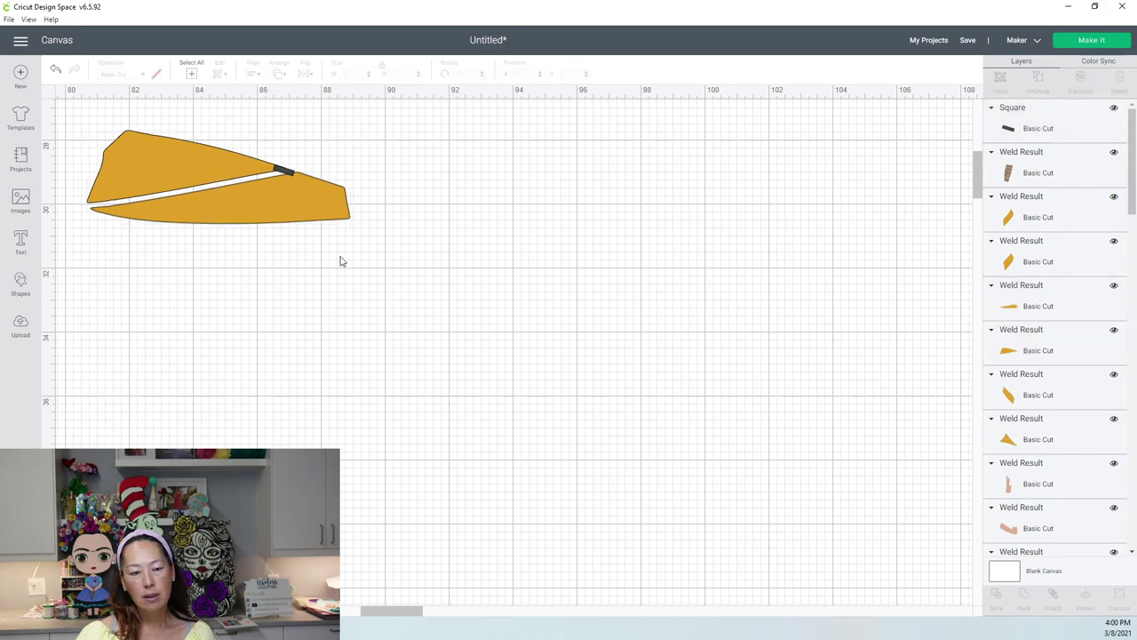
click(297, 203)
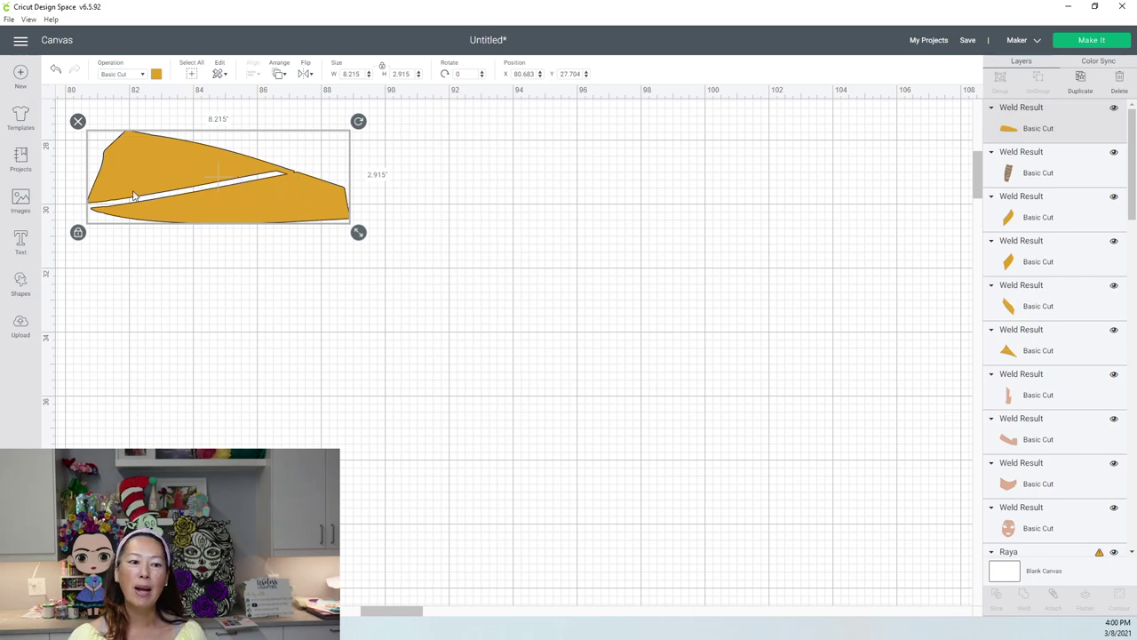
drag(278, 221, 374, 393)
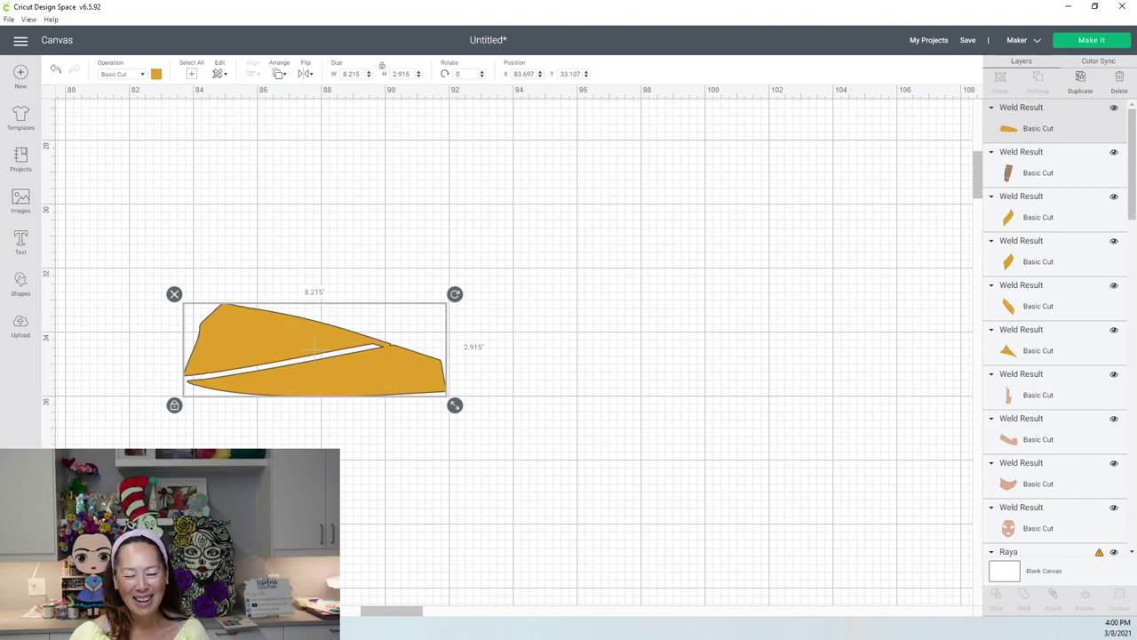
scroll(316, 347, up, 3)
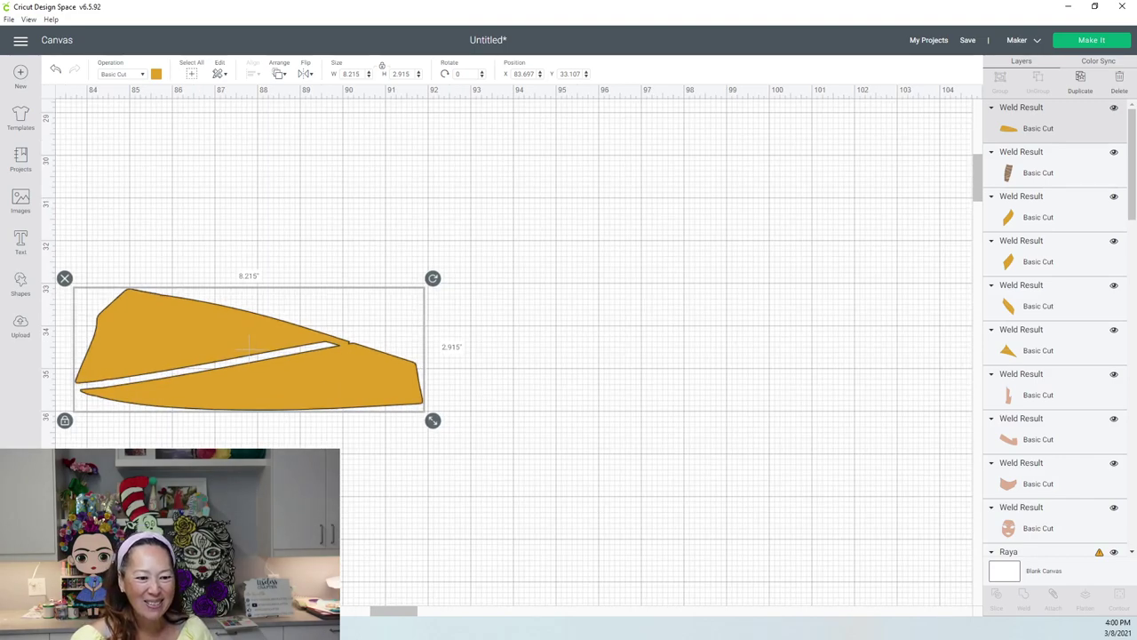
Pull three yellow chest pieces out to the right and move Raya's body group to X 40.366, Y 9.982.
scroll(315, 348, down, 3)
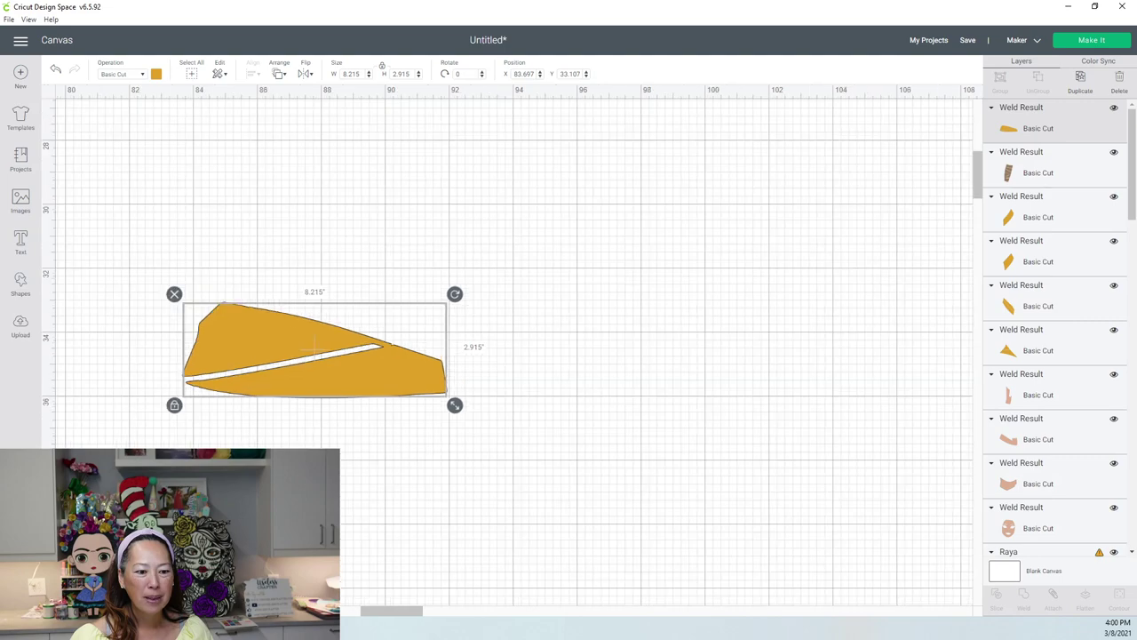
scroll(313, 348, down, 5)
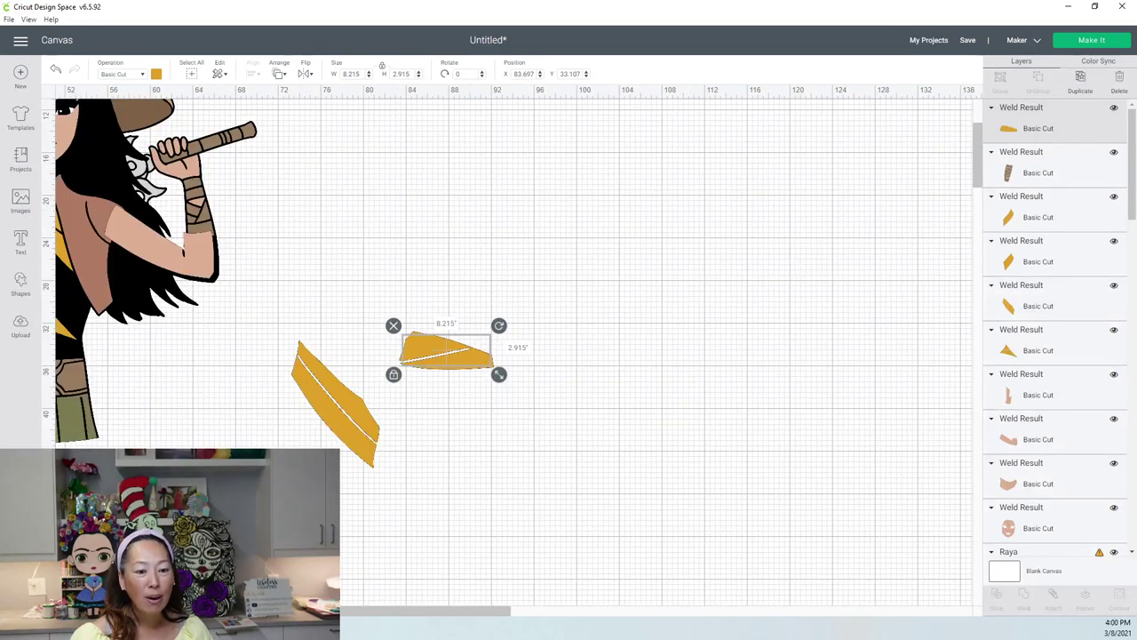
drag(498, 610, 404, 610)
drag(264, 304, 591, 299)
drag(295, 322, 627, 302)
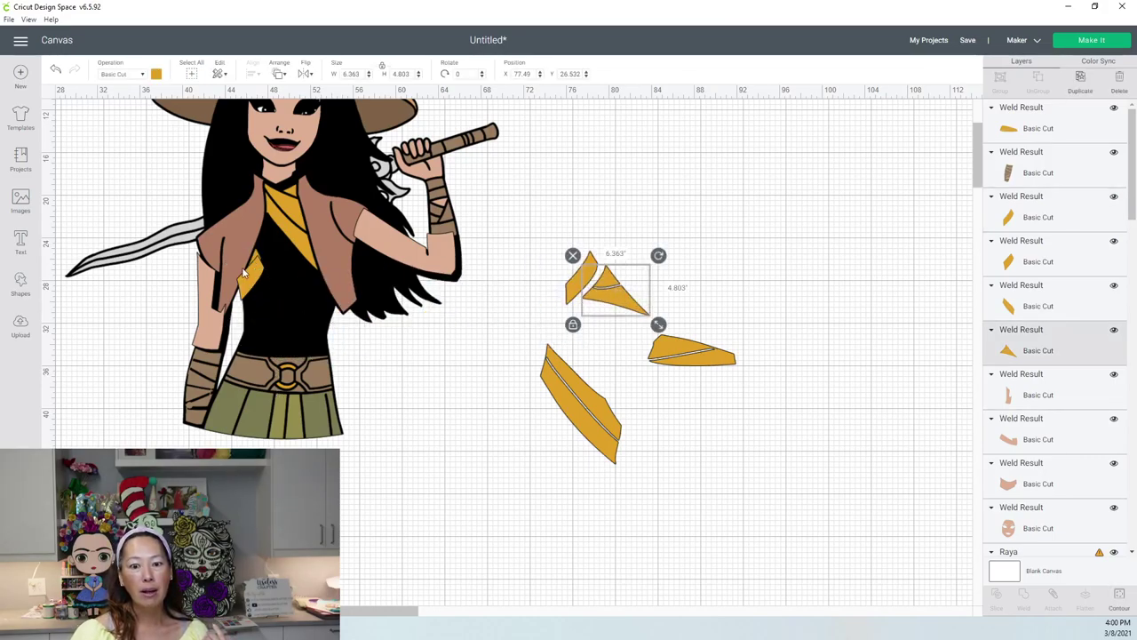
drag(257, 282, 587, 309)
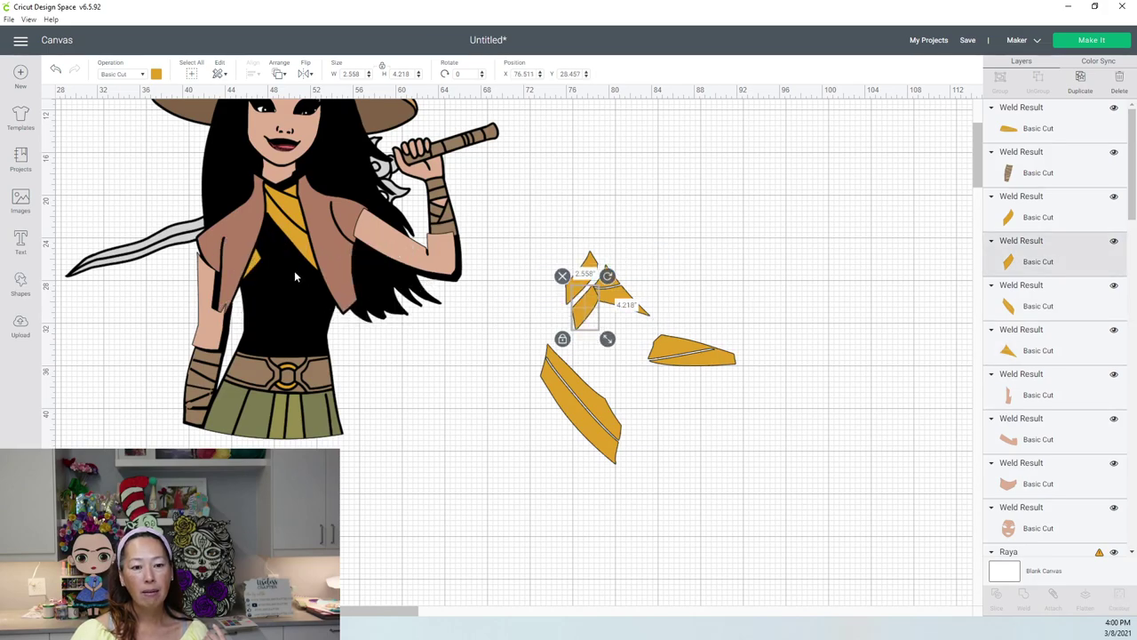
drag(235, 266, 351, 341)
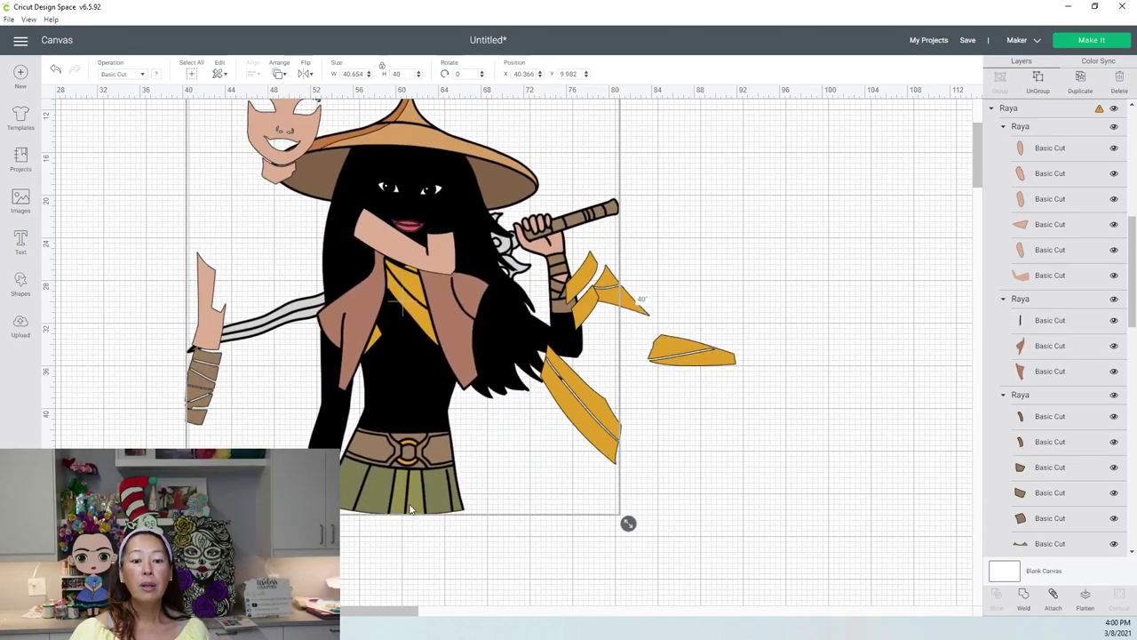
Move Raya's face and ear piece aside, then merge the ear into the olive colour layer via Color Sync.
drag(287, 120, 122, 213)
click(268, 174)
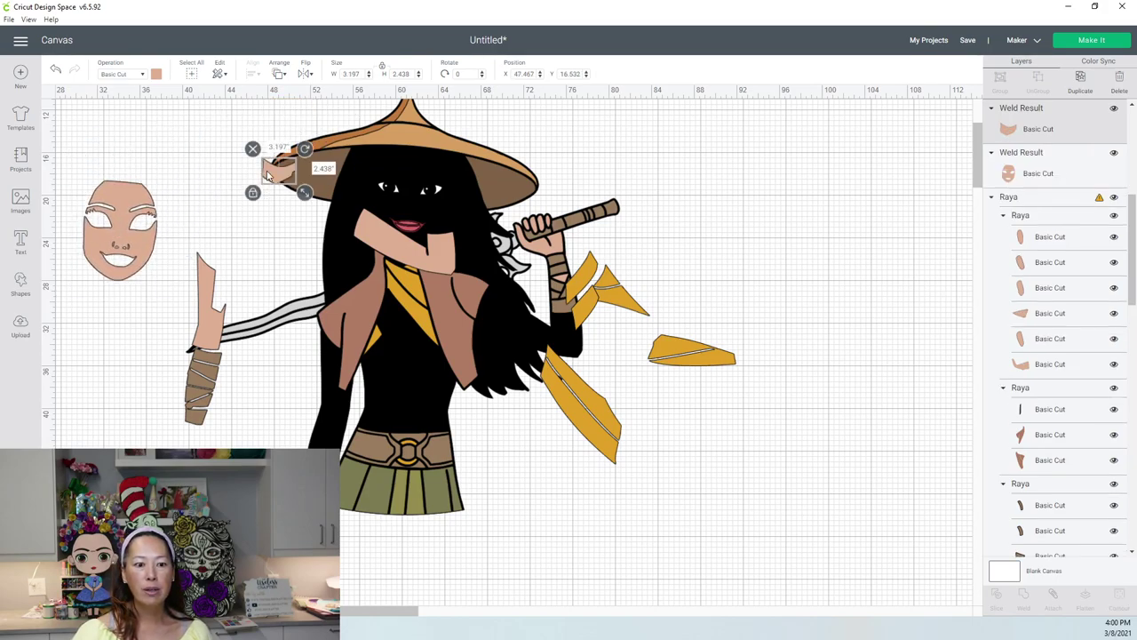
drag(275, 171, 107, 298)
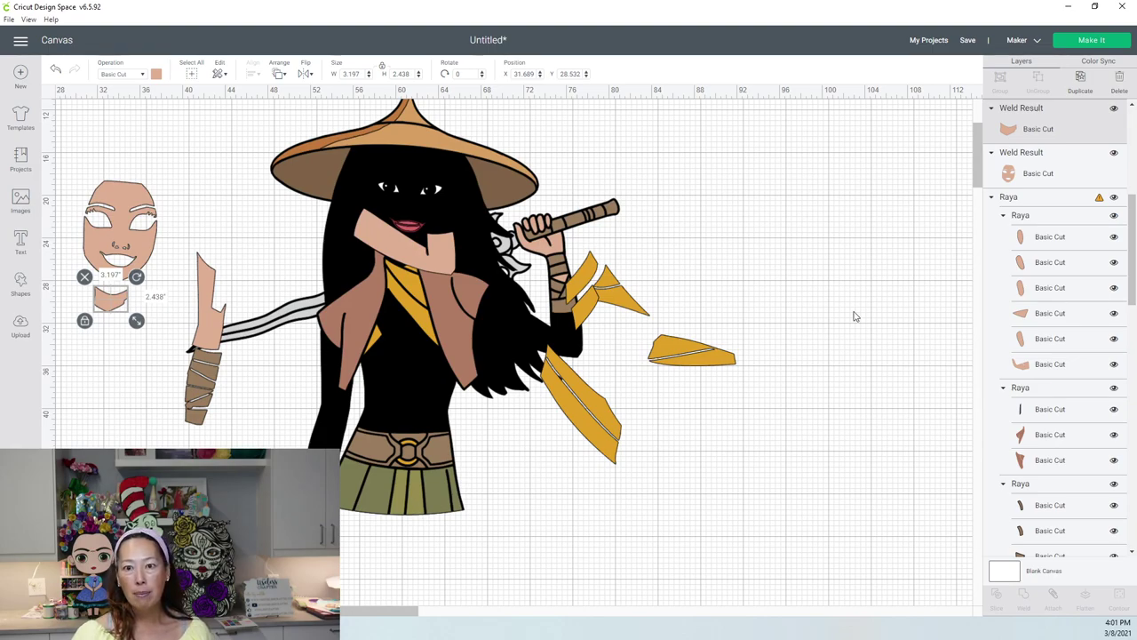
click(1095, 62)
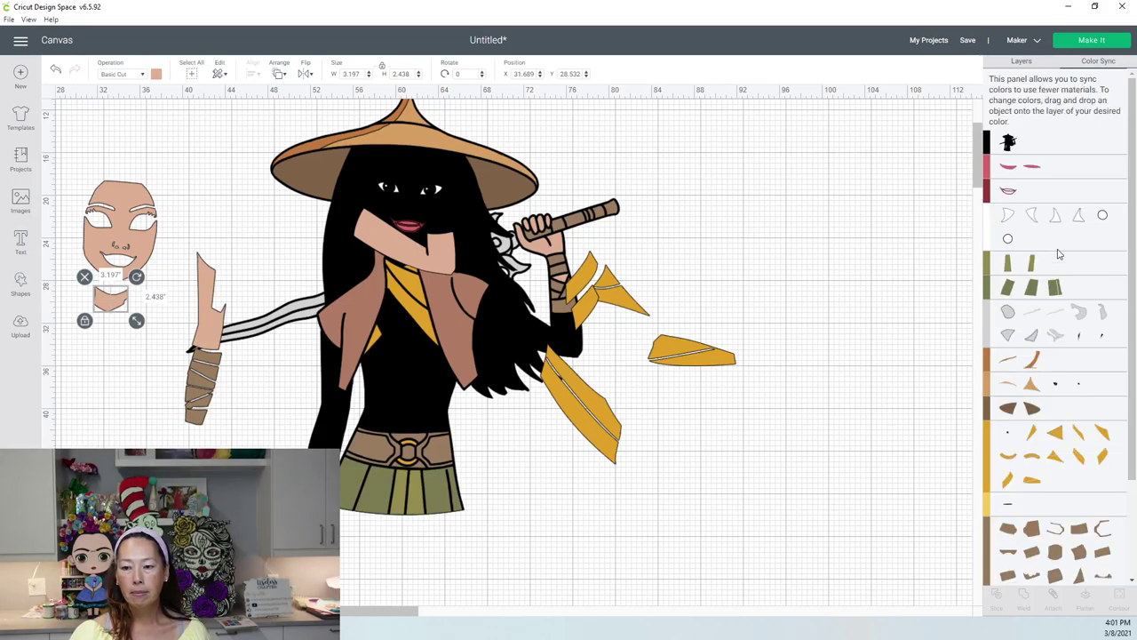
drag(1035, 265, 1007, 287)
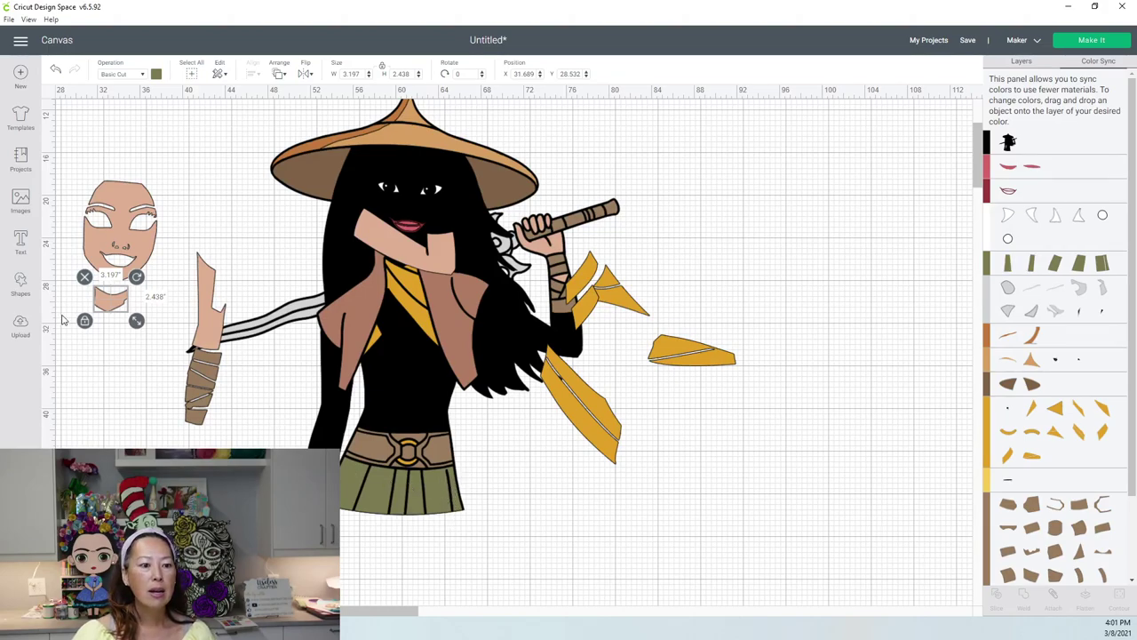
Add a square from the basic shapes and move it onto Raya's belt.
click(19, 283)
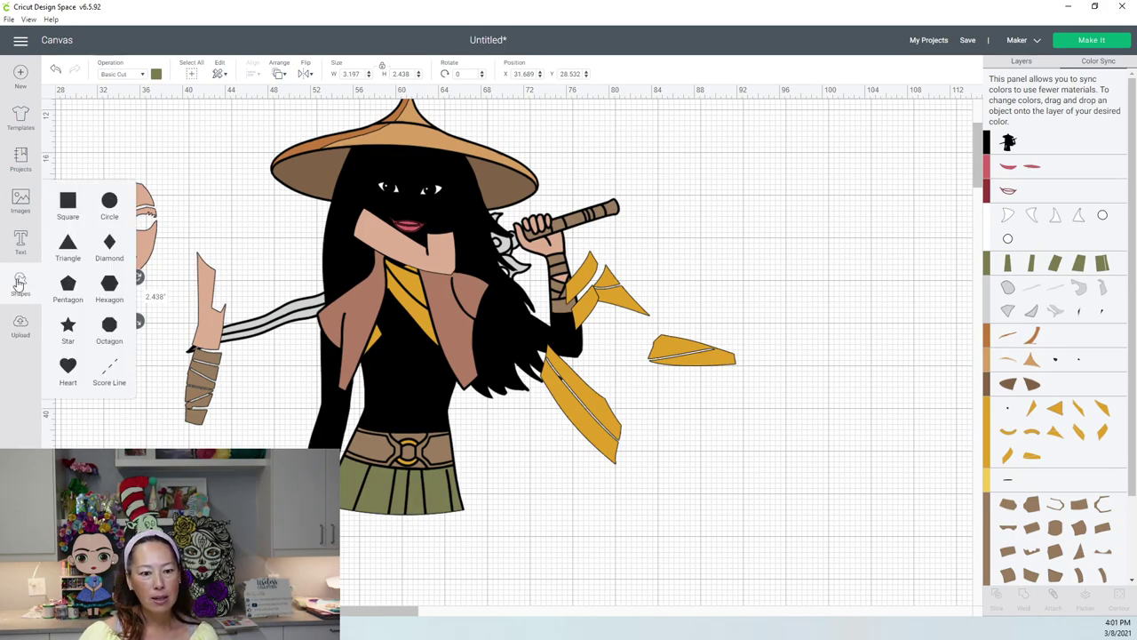
click(62, 201)
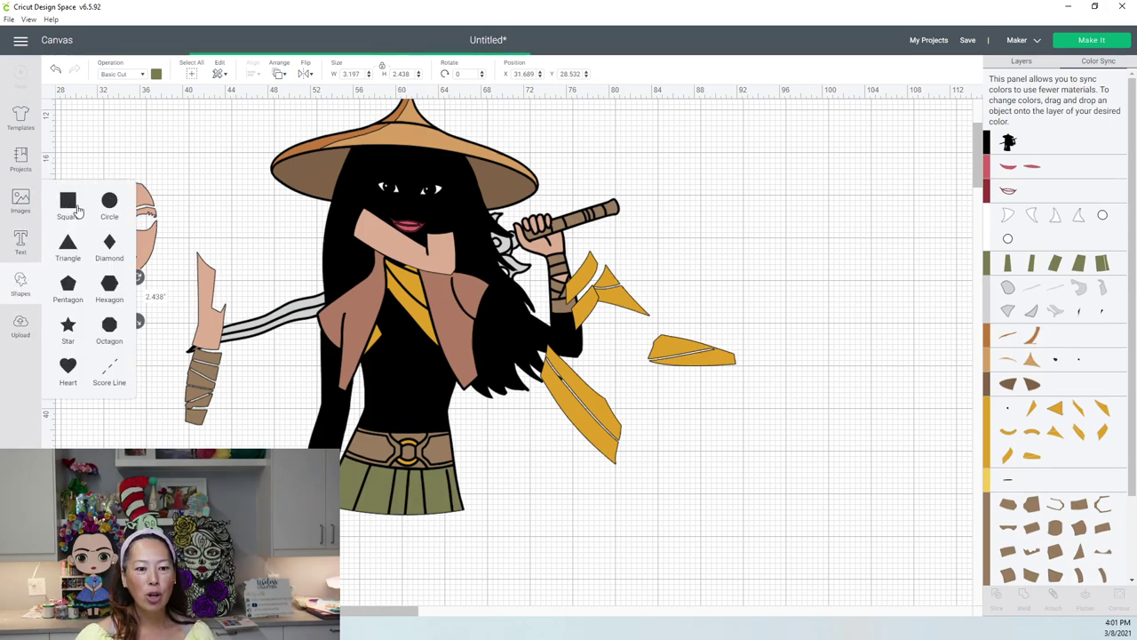
drag(75, 125, 363, 470)
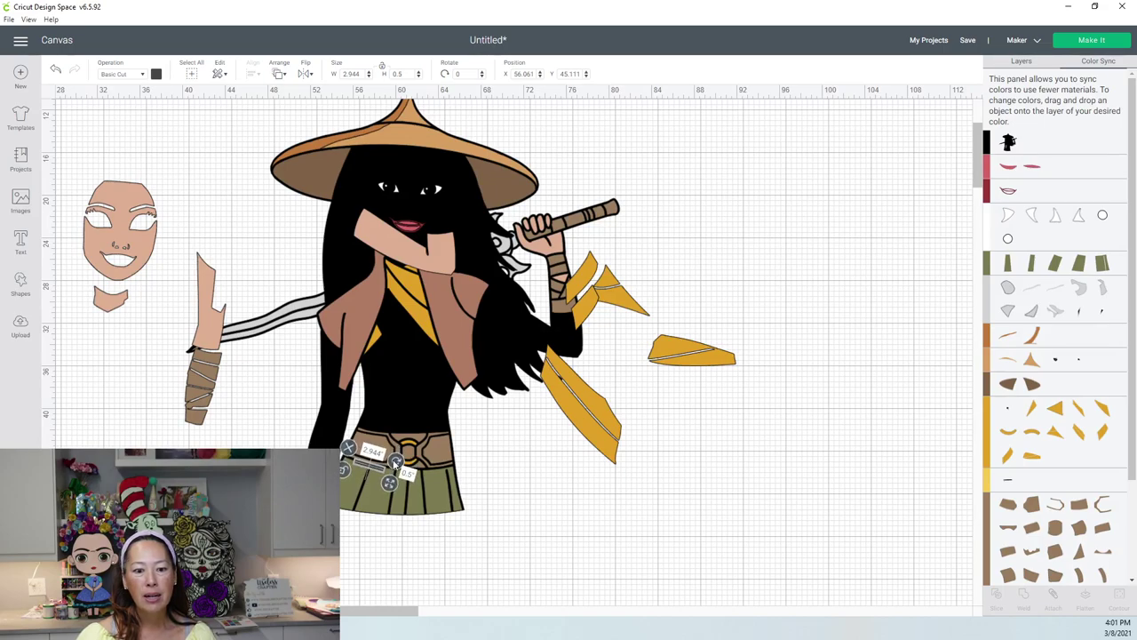
Tilt the connector bar to about 12° and enlarge it to 2.984 by 1.103 in.
drag(390, 460, 375, 473)
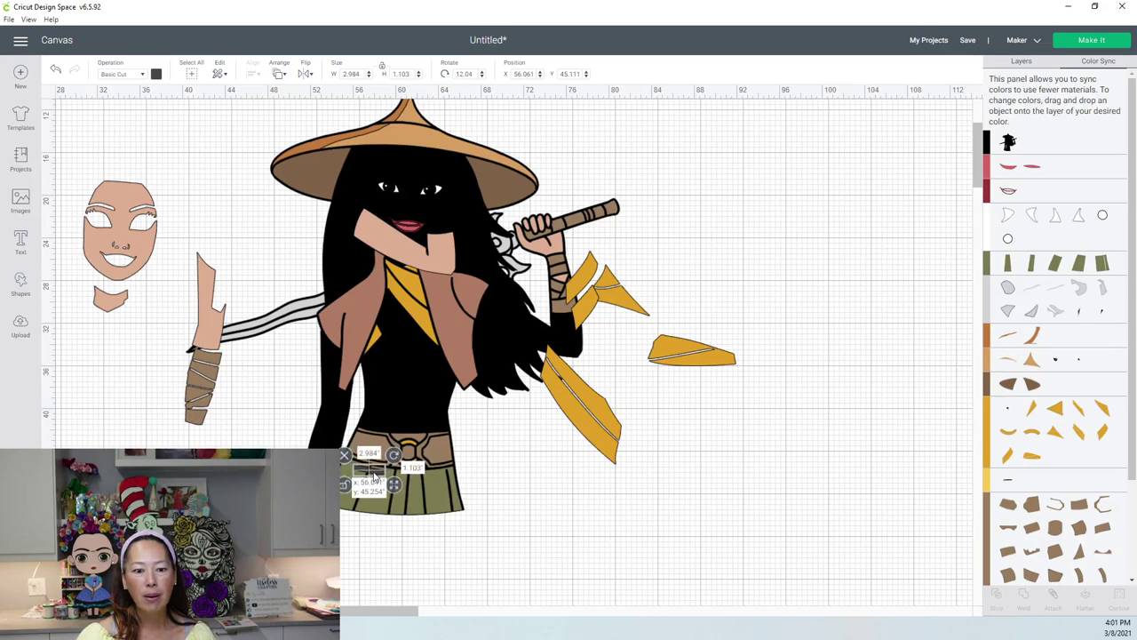
click(376, 542)
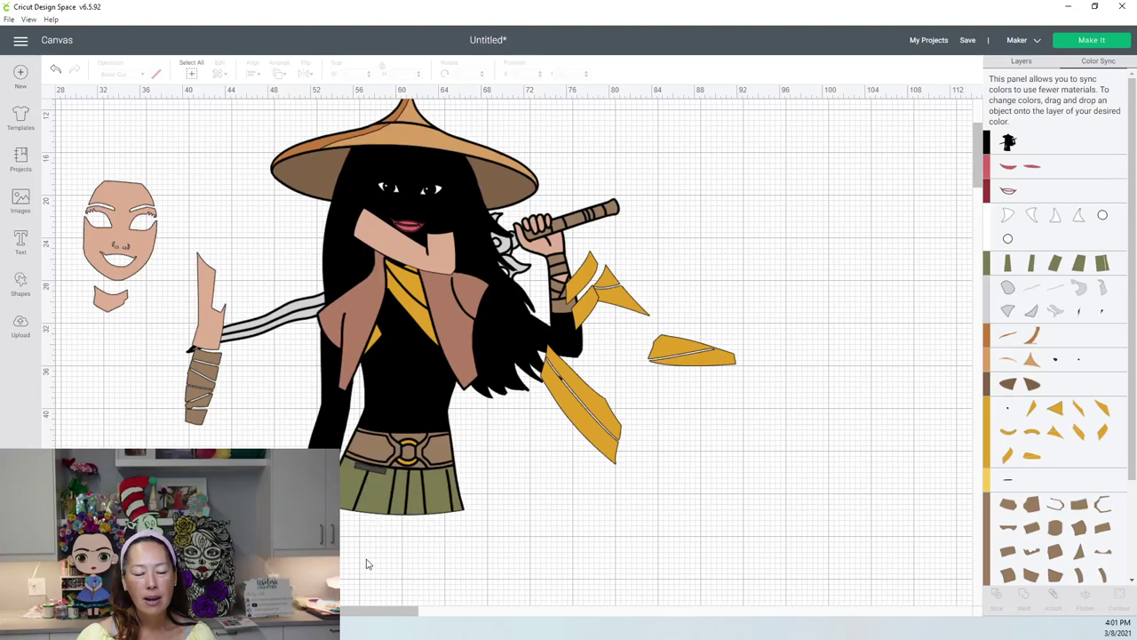
click(380, 475)
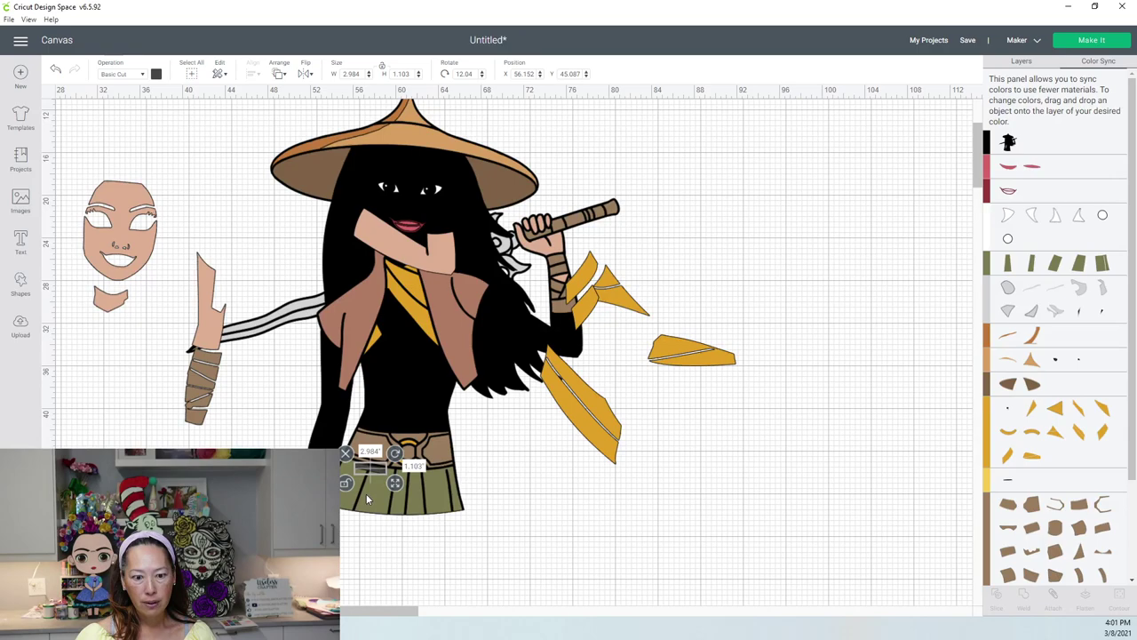
click(367, 499)
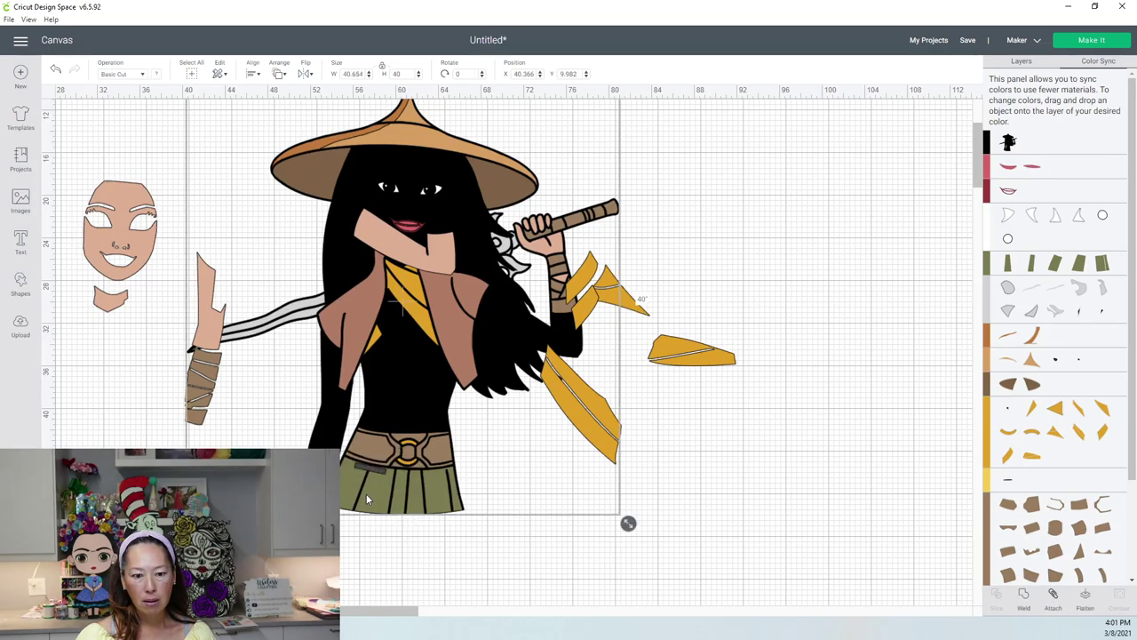
click(360, 538)
click(372, 511)
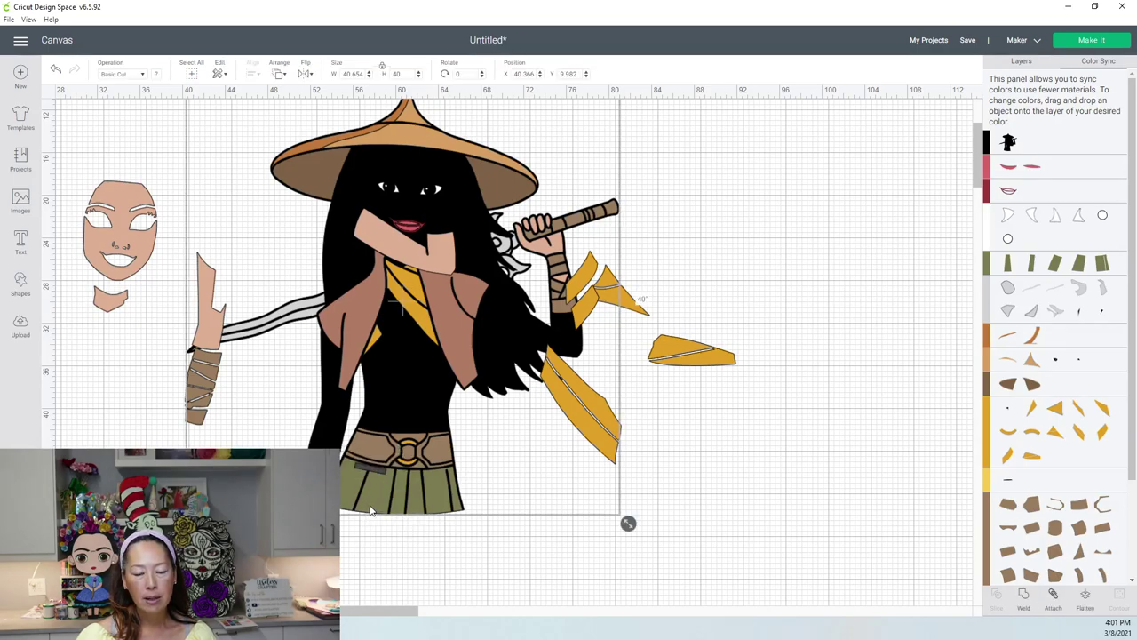
In the Layers list, select the first two green skirt pieces of the Raya groups.
click(1038, 68)
scroll(1028, 208, down, 10)
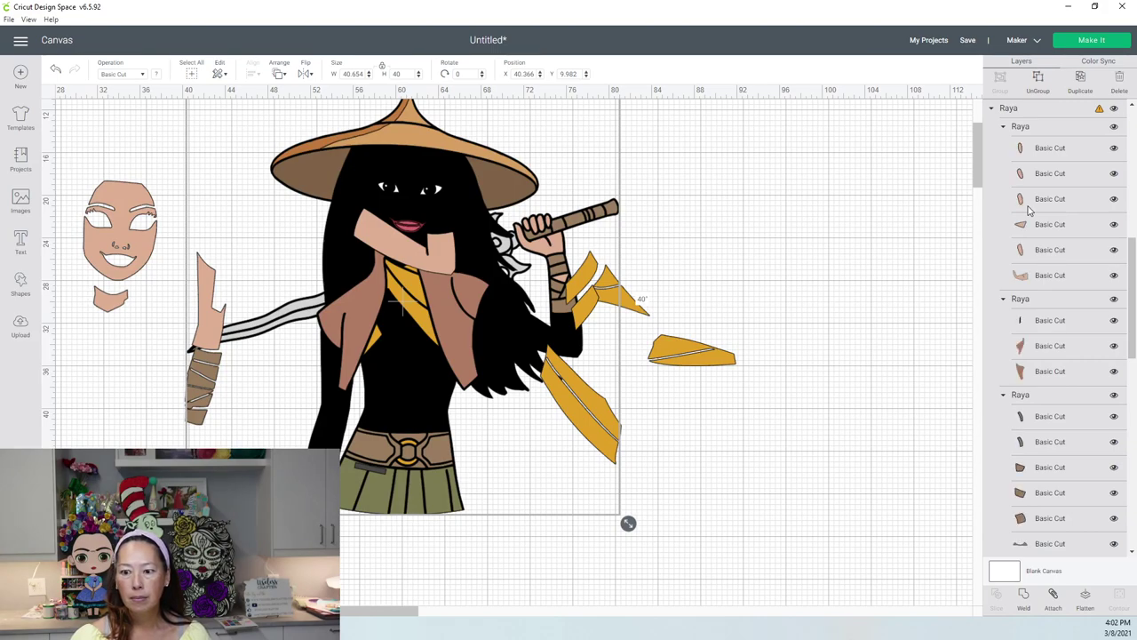
scroll(1028, 208, down, 2)
scroll(1028, 208, down, 5)
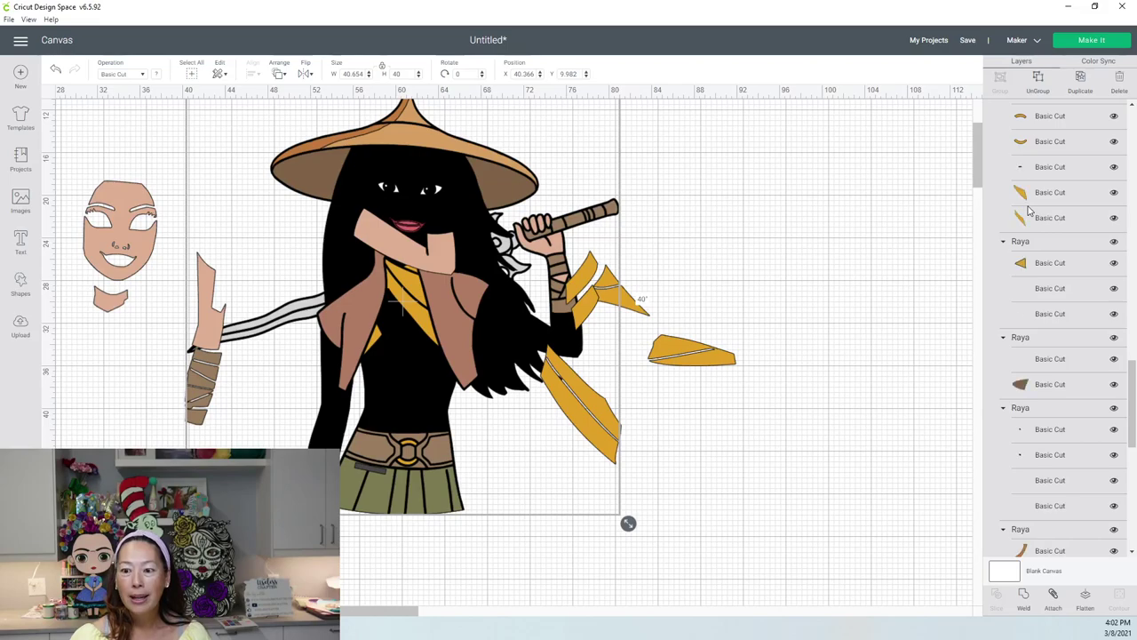
scroll(1028, 208, down, 1)
scroll(1027, 208, down, 5)
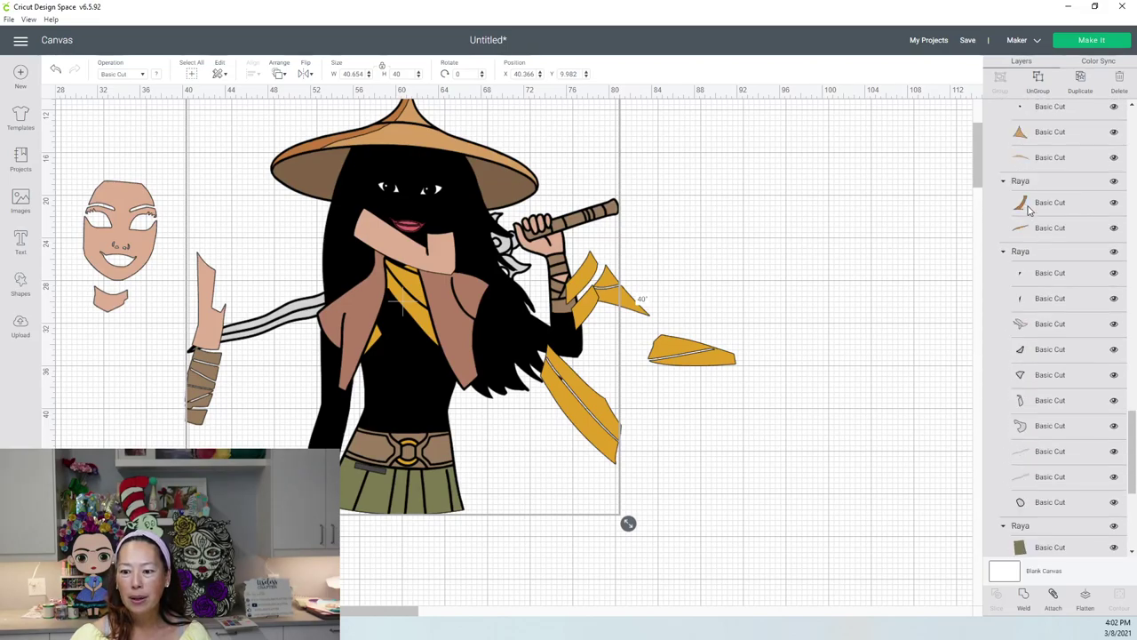
scroll(1028, 208, down, 2)
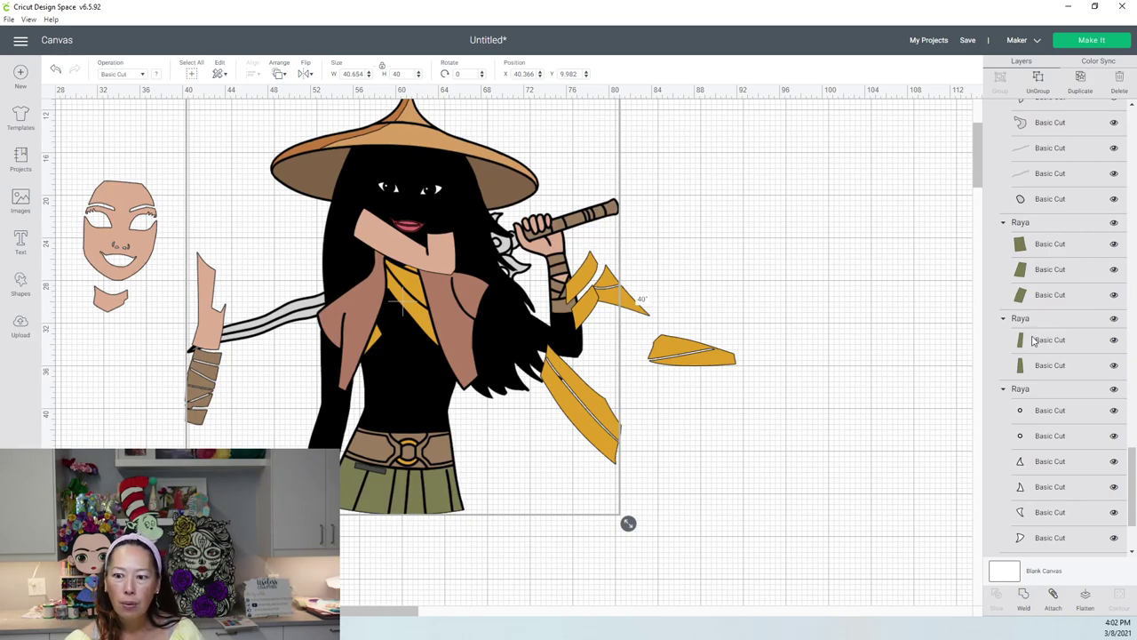
click(1032, 275)
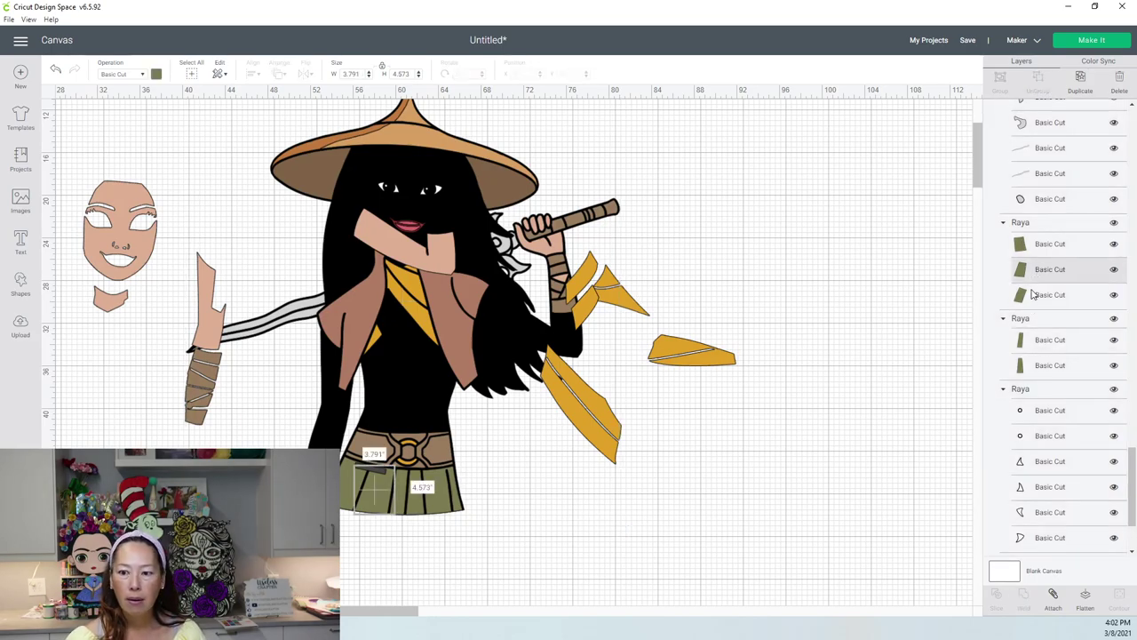
shift+click(1034, 296)
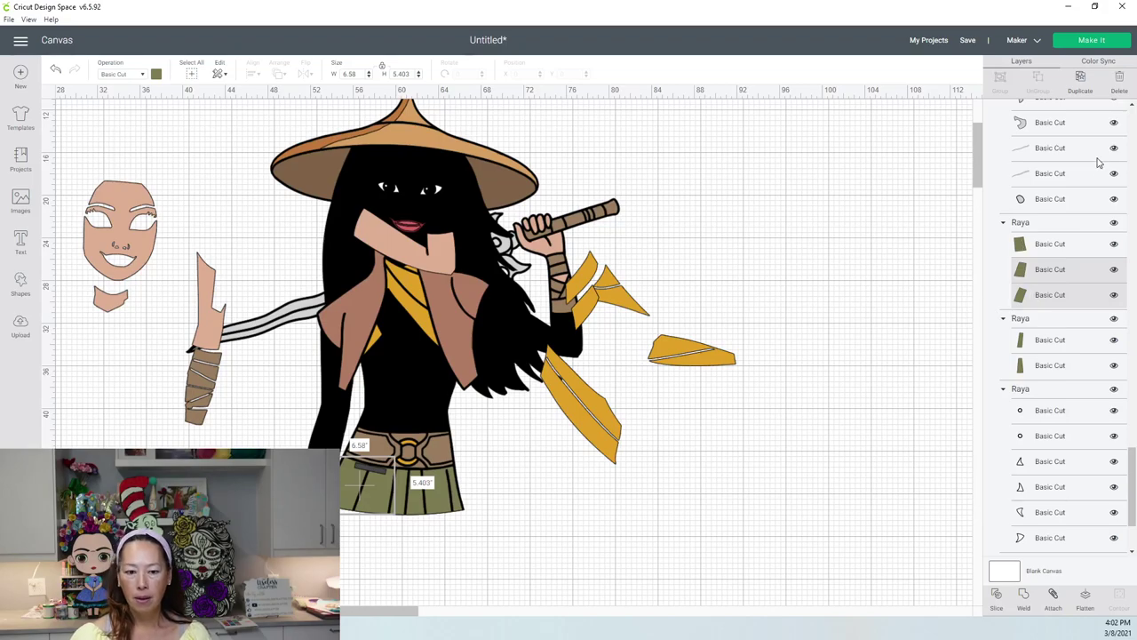
Check the connector Square layer, then the welded green skirt against the whole Raya group.
drag(1134, 445, 1110, 80)
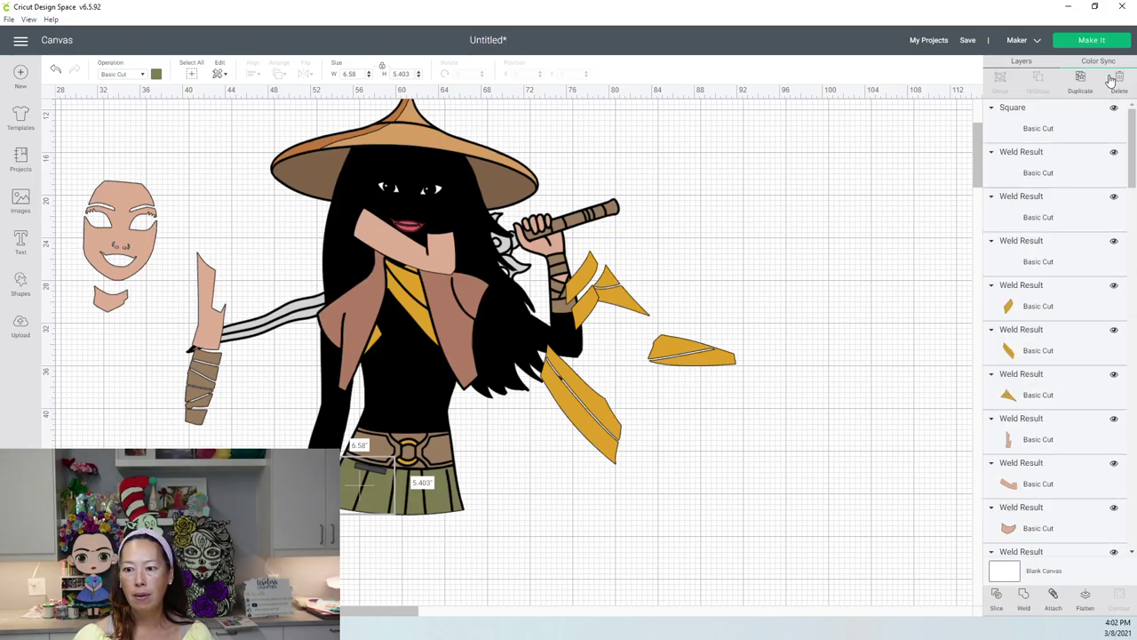
click(1048, 132)
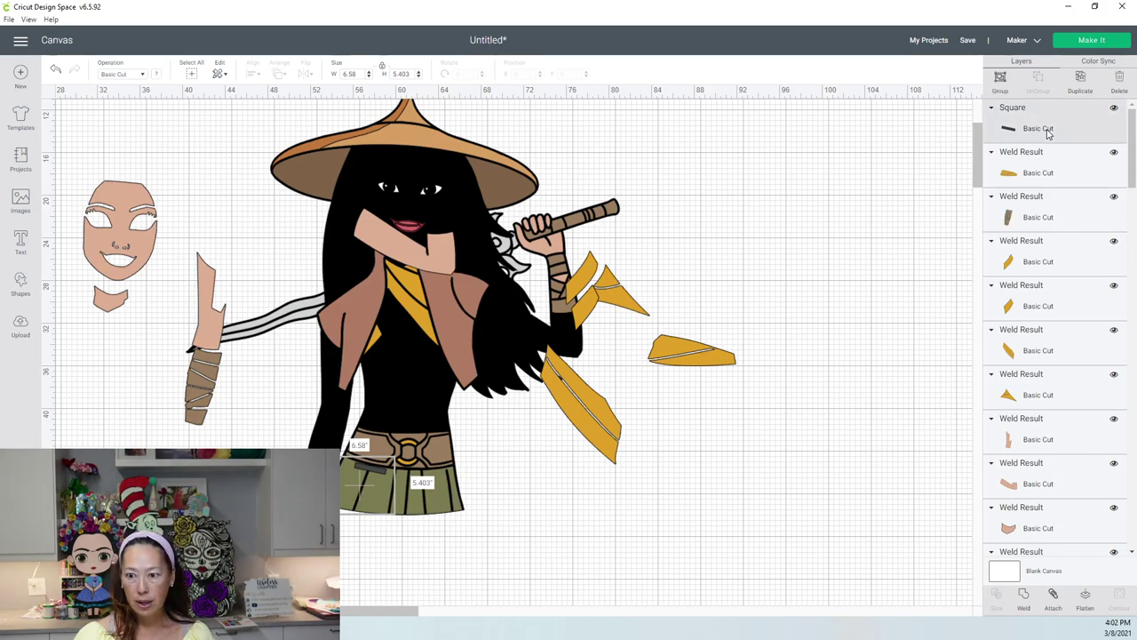
click(812, 501)
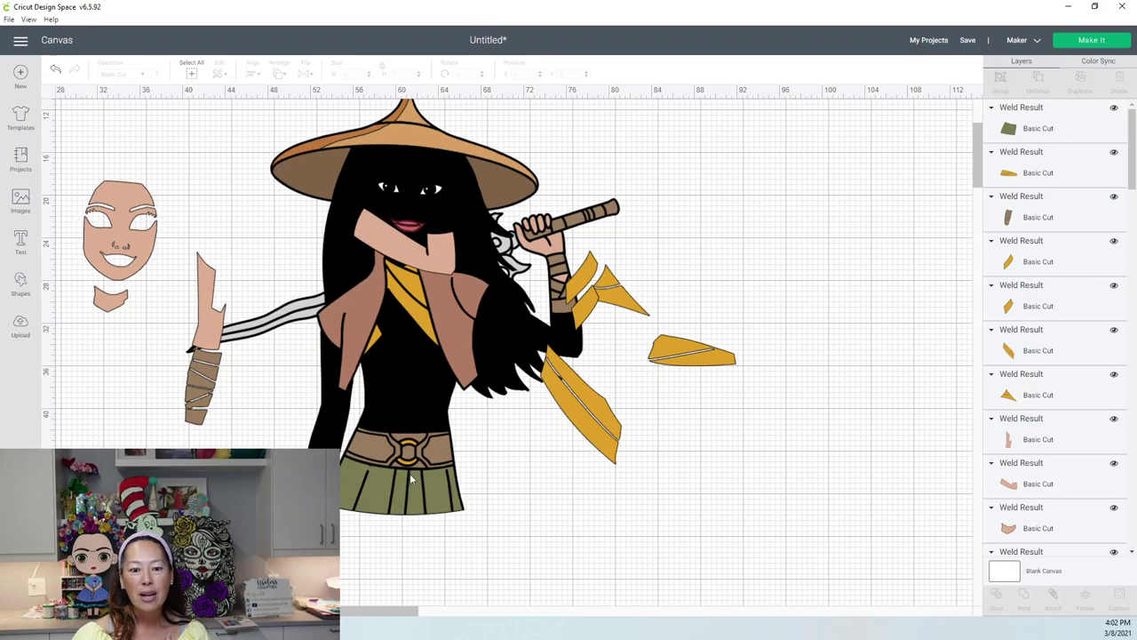
click(426, 489)
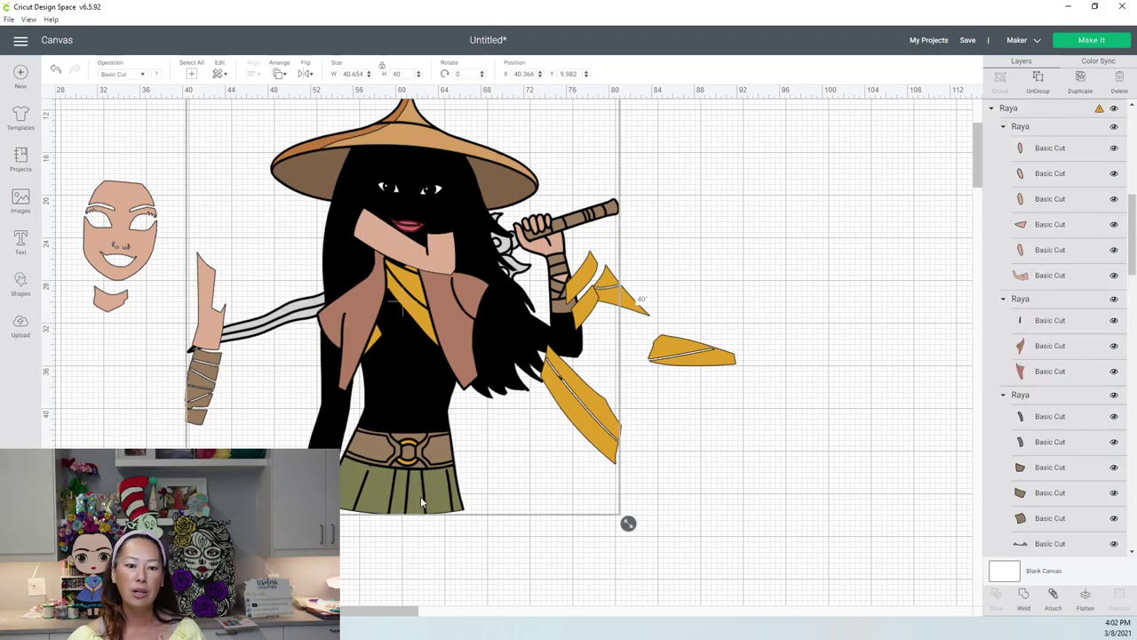
click(349, 494)
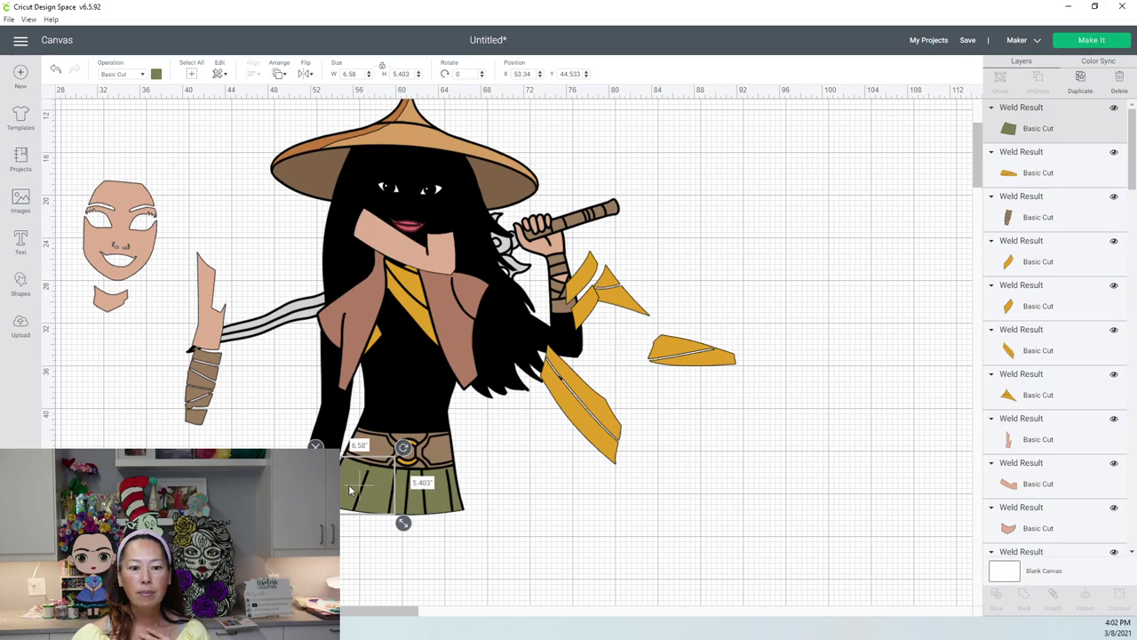
click(403, 480)
Select the three original green skirt pieces together in the layers list.
drag(1134, 233, 1122, 486)
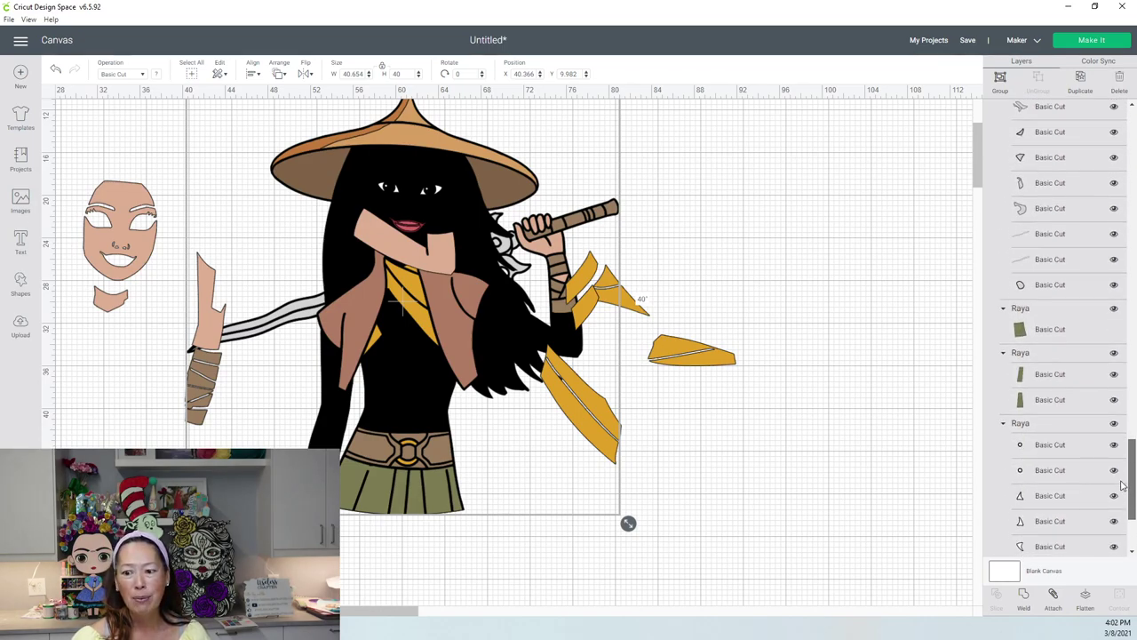
click(1051, 328)
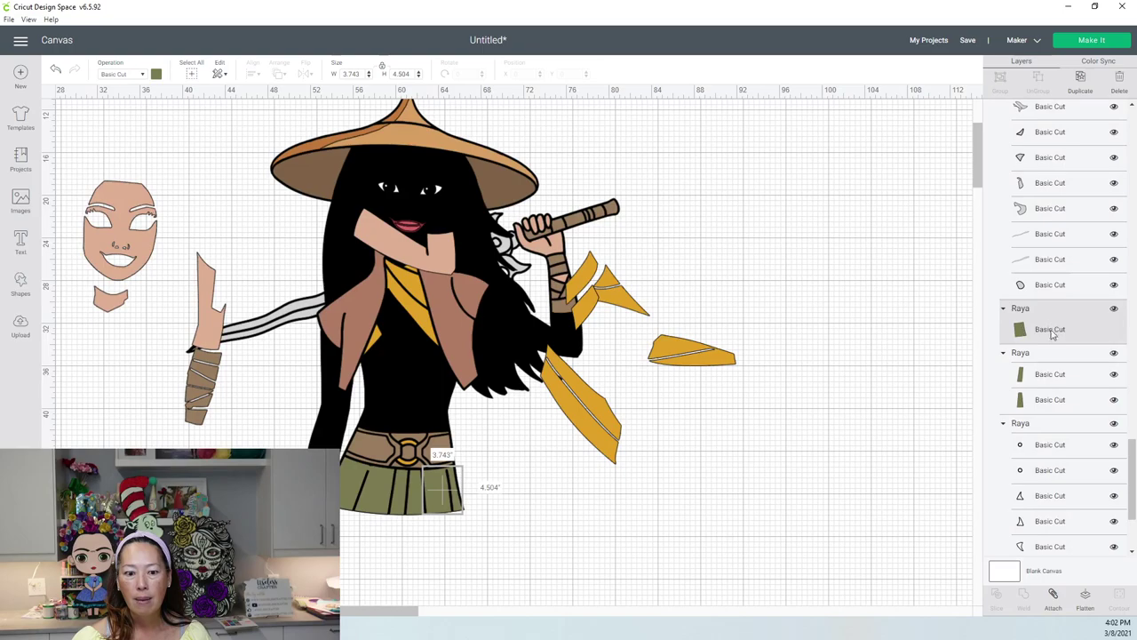
shift+click(1051, 376)
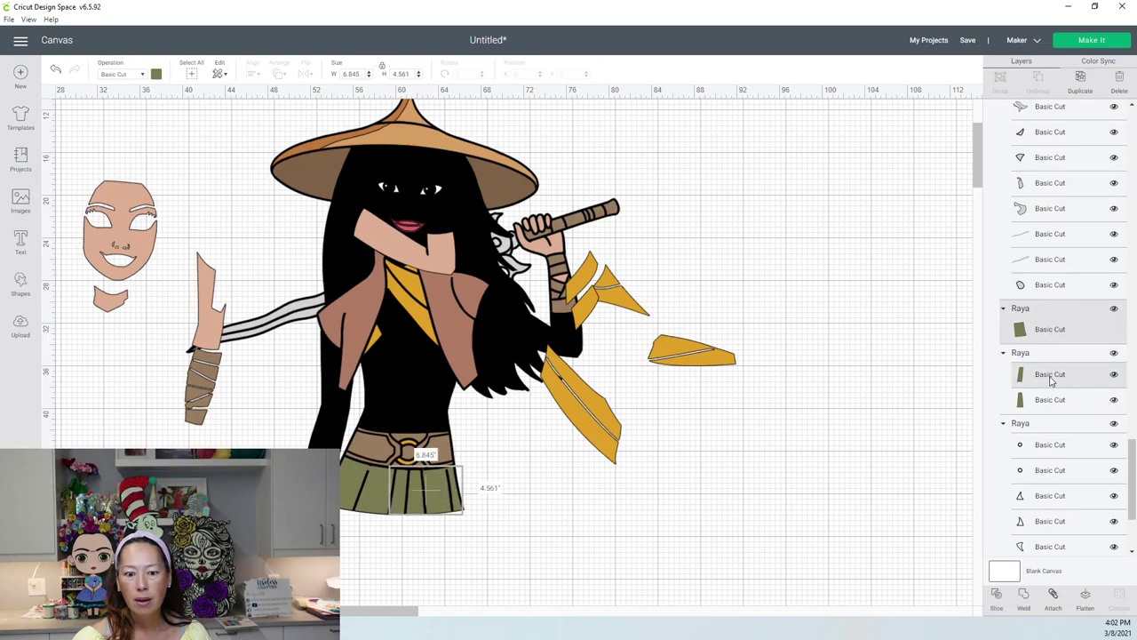
shift+click(1049, 400)
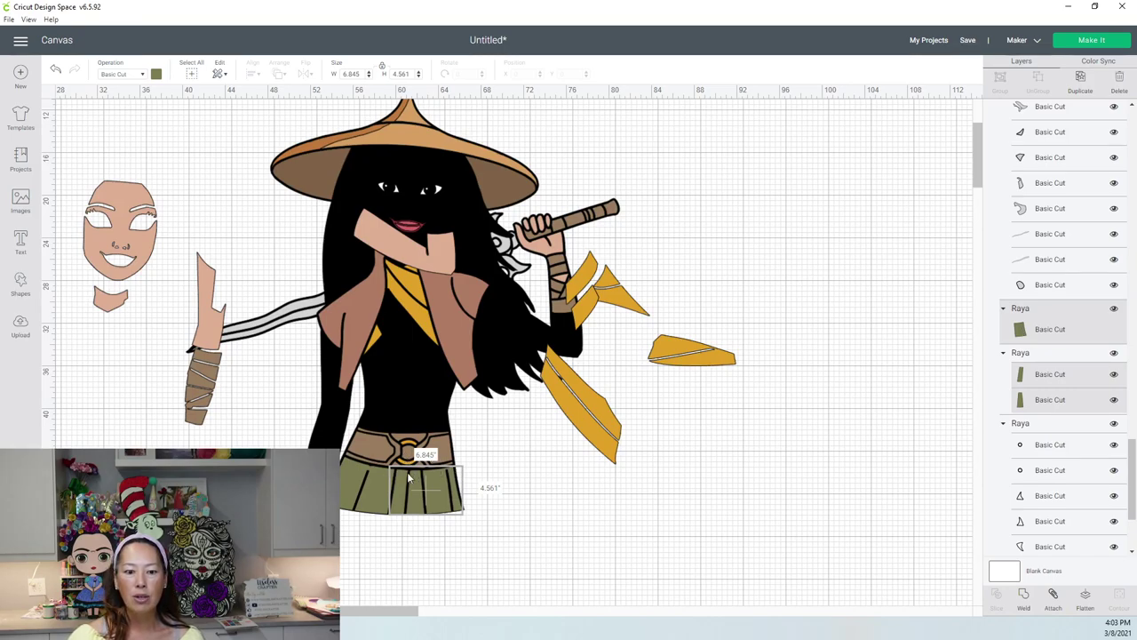
Select the welded green skirt Weld Result layer at the top, then everything in the design.
scroll(1130, 185, up, 10)
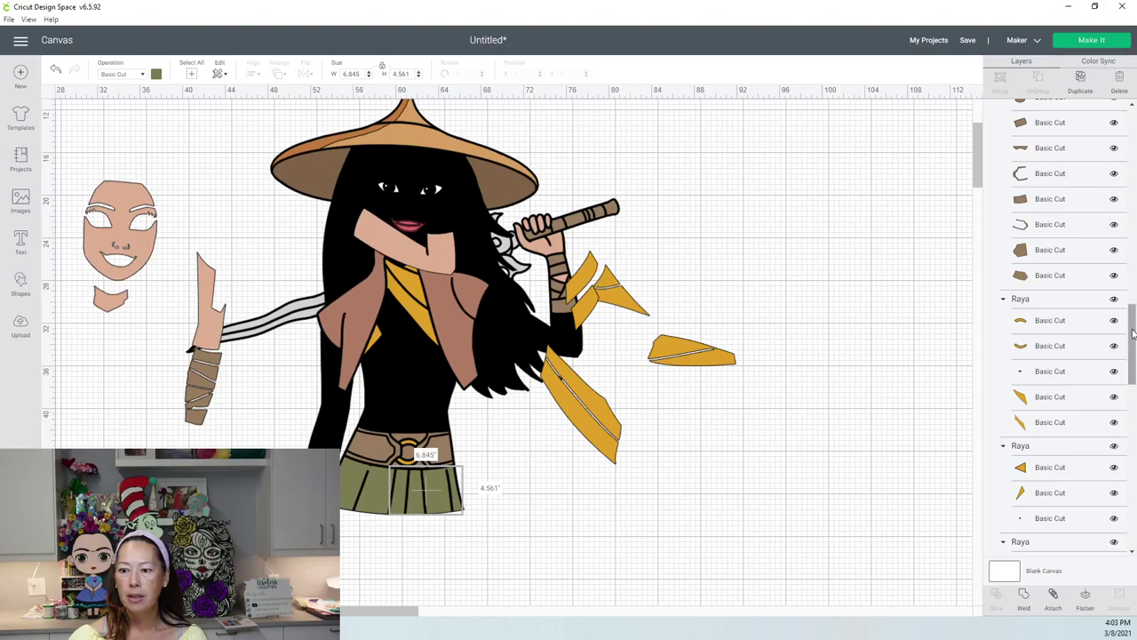
scroll(1084, 129, up, 10)
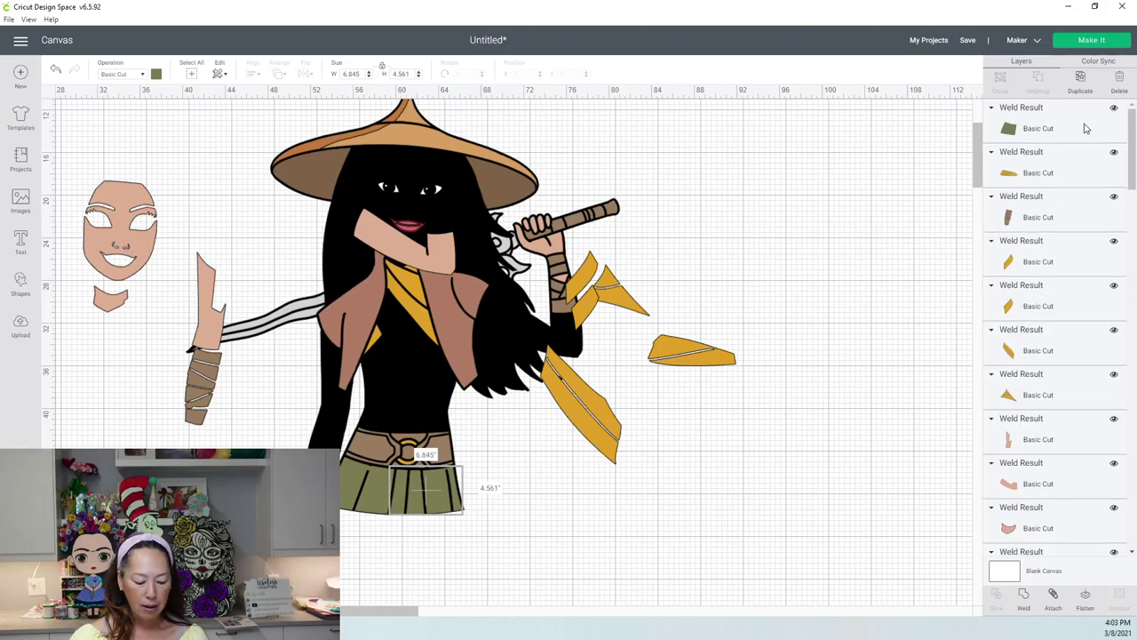
click(1064, 132)
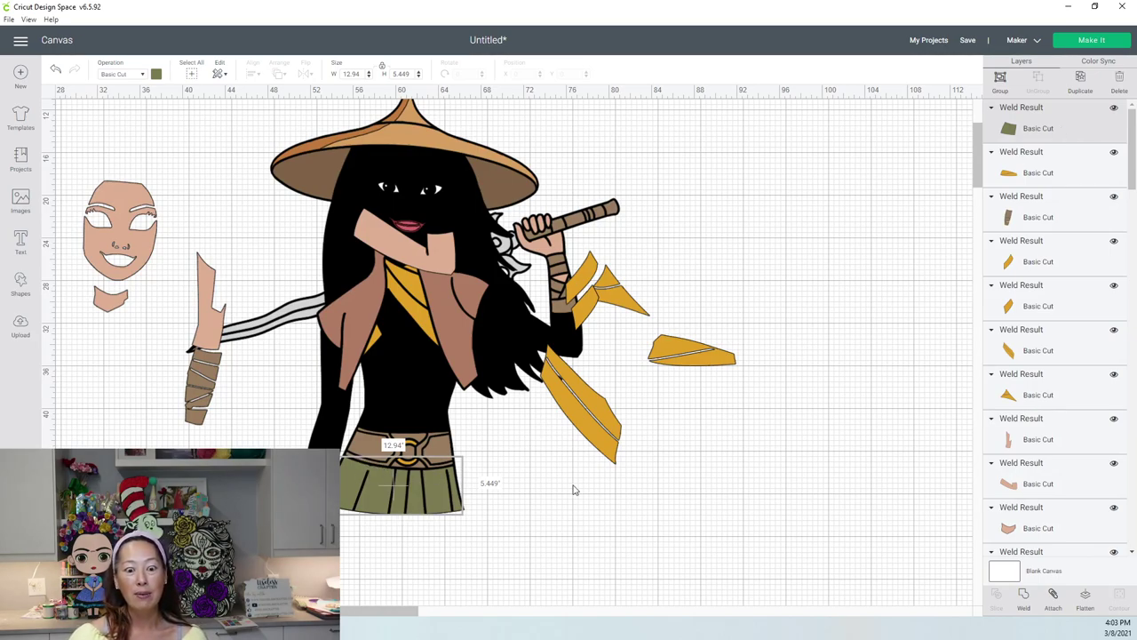
key(ctrl+a)
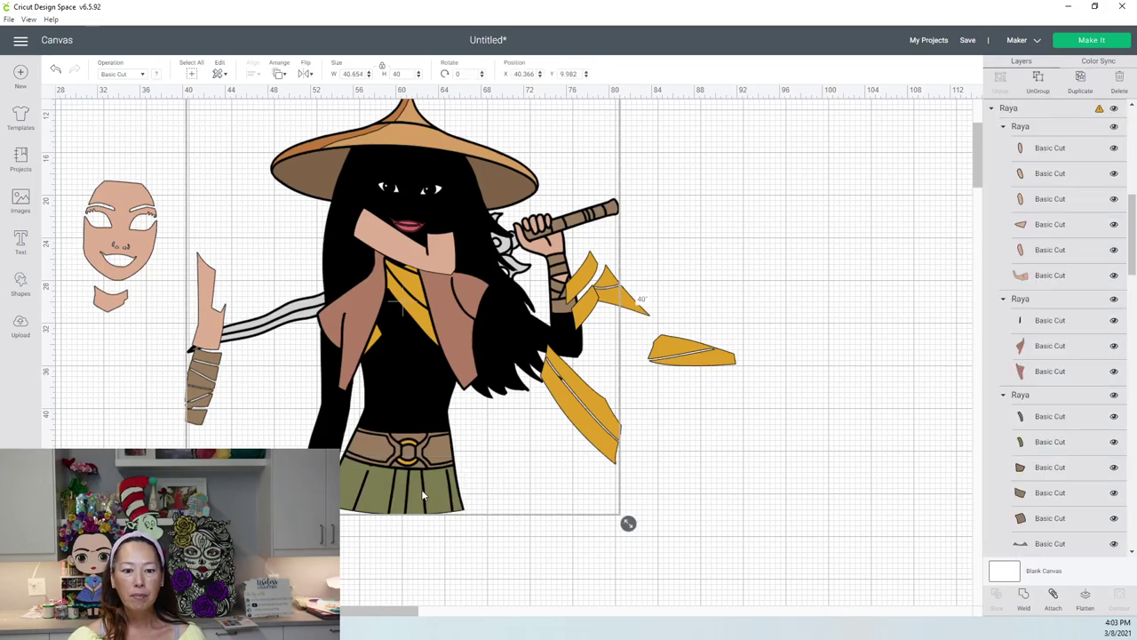
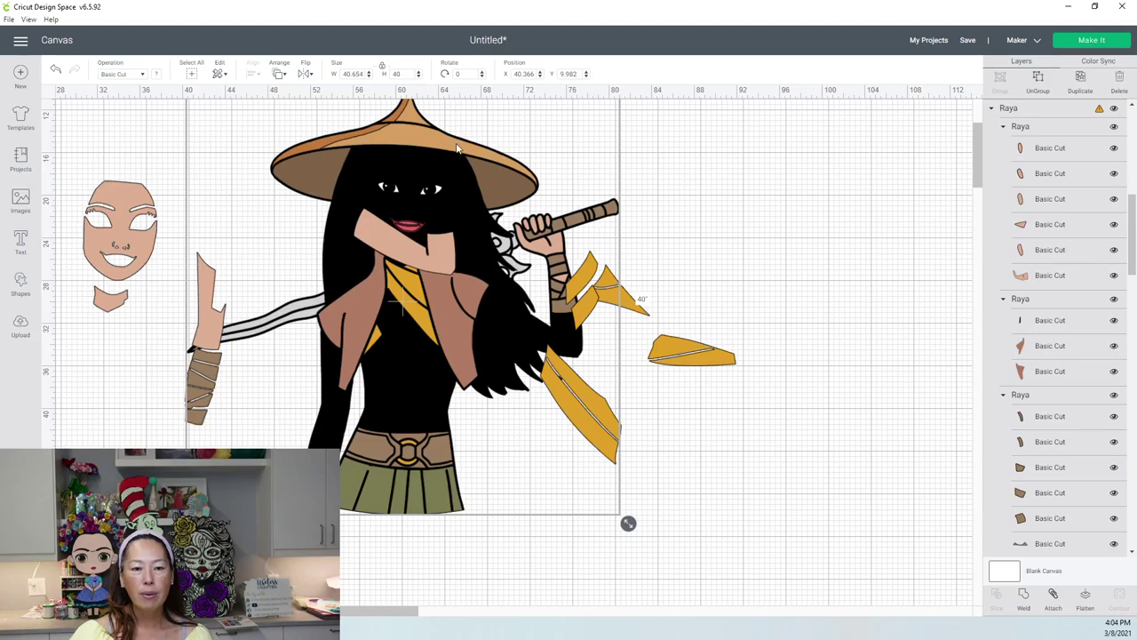
Ungroup the Raya design and drag the tan hat piece off her head to the upper right.
scroll(483, 169, up, 2)
click(779, 231)
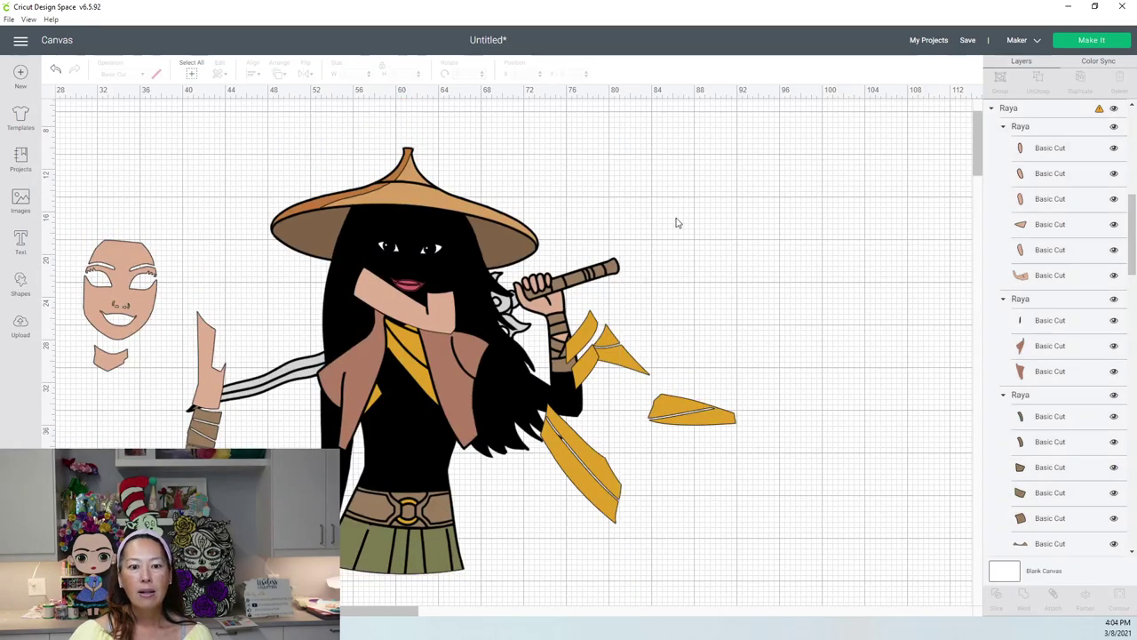
click(405, 198)
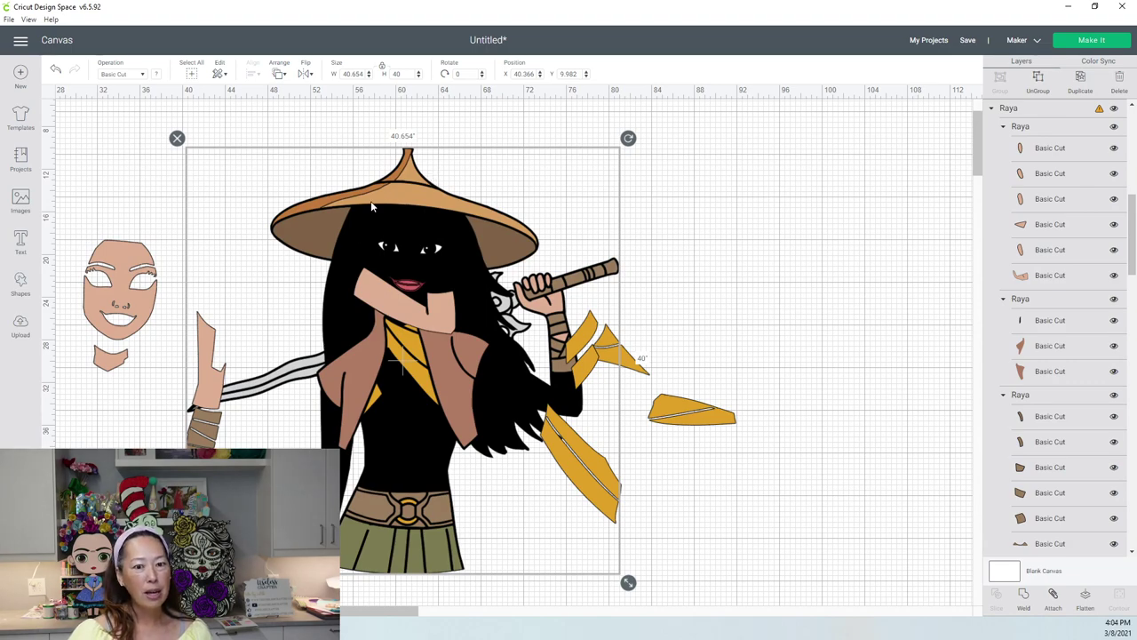
click(755, 193)
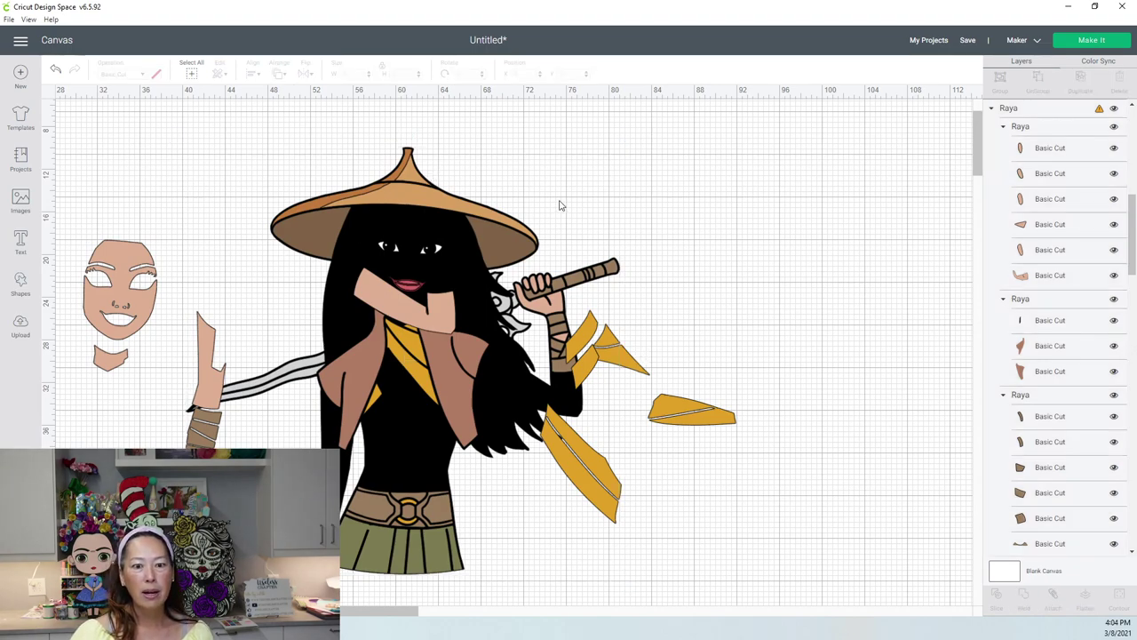
click(459, 207)
scroll(889, 209, up, 1)
click(1051, 96)
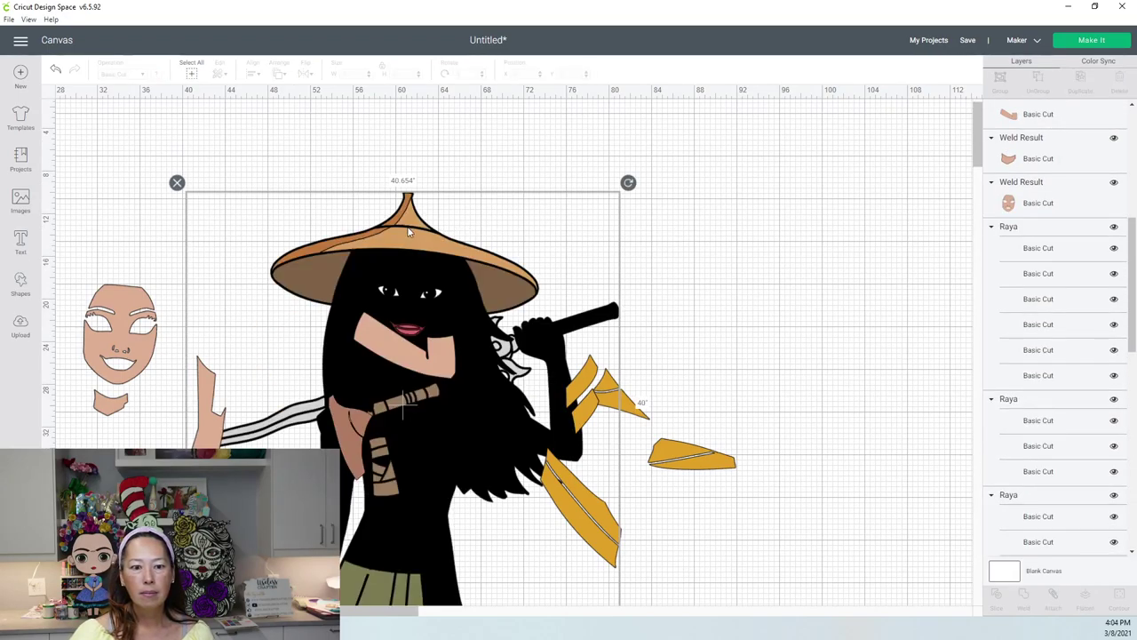
click(411, 224)
drag(419, 216, 611, 184)
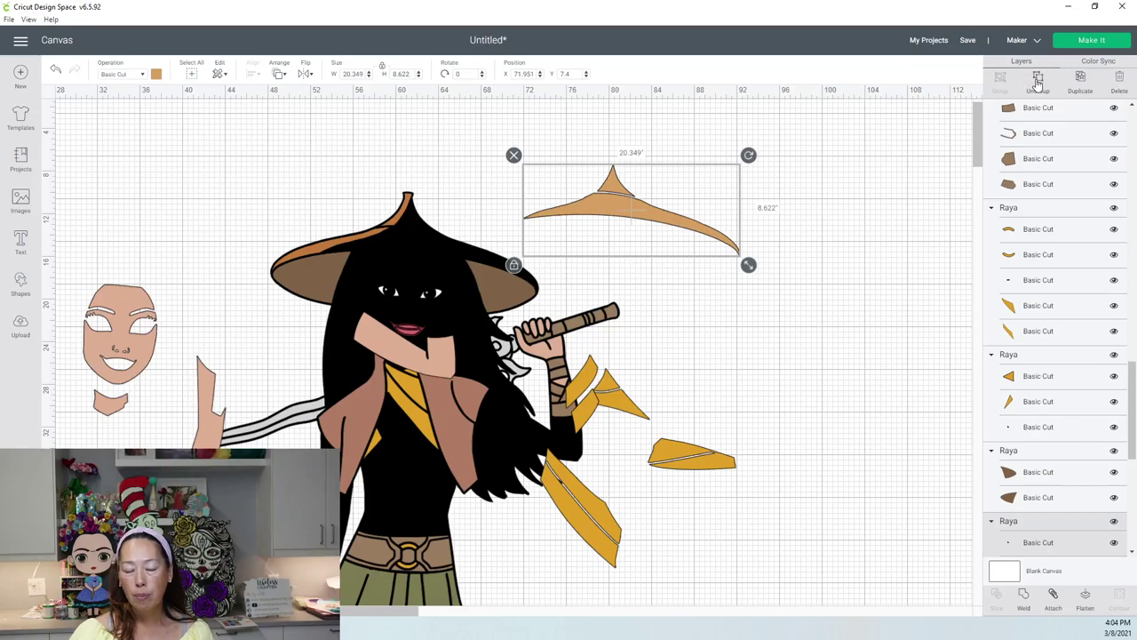
Pull the small hat peak up away from the tan brim.
click(616, 183)
click(616, 182)
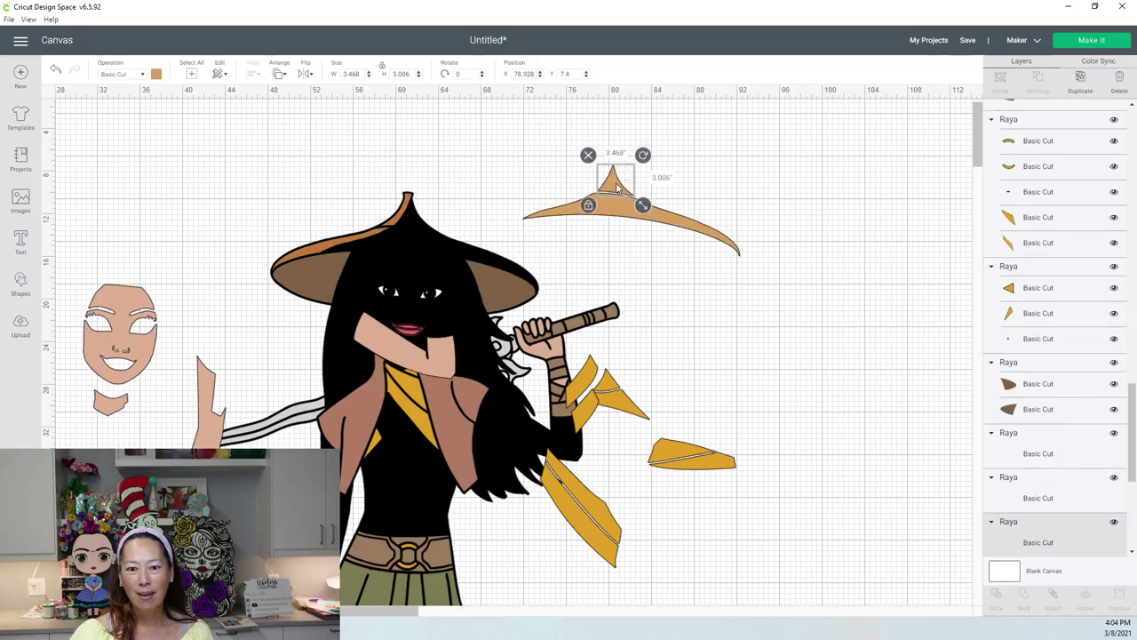
drag(616, 182, 615, 140)
Rotate the tan brim to about 22° and add a square from Shapes.
click(625, 213)
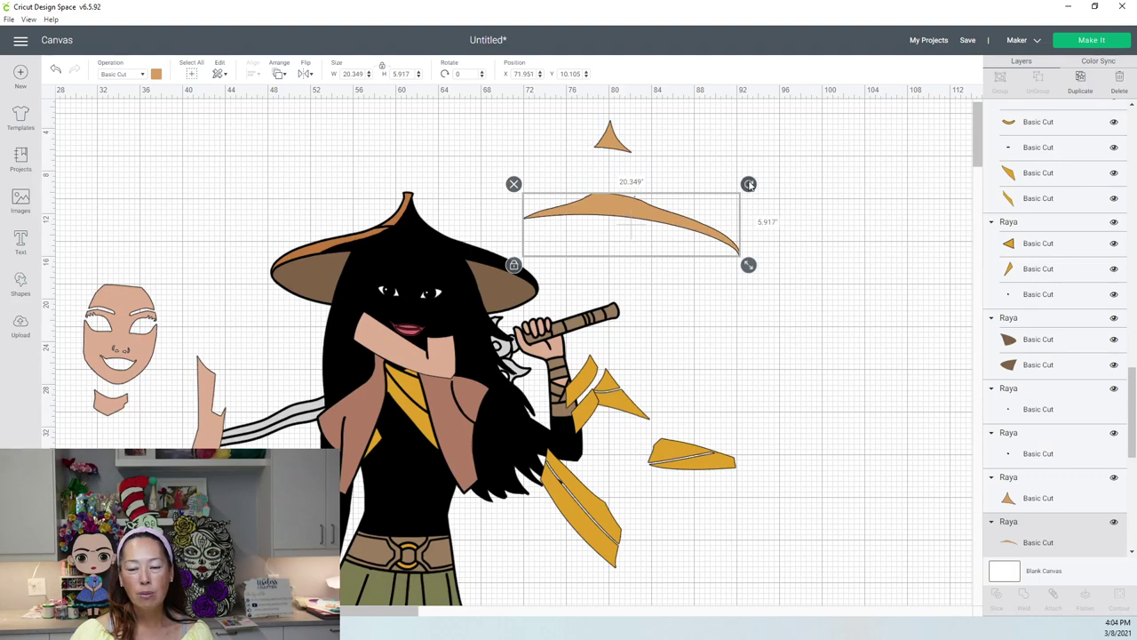
drag(749, 184, 743, 232)
click(508, 219)
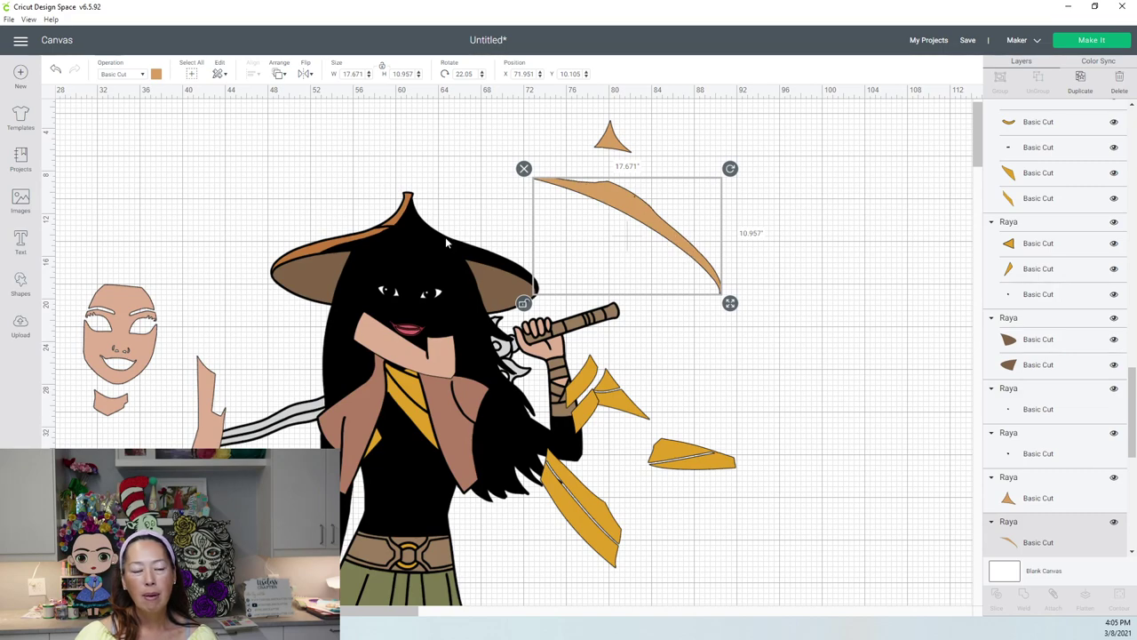
click(20, 283)
click(71, 203)
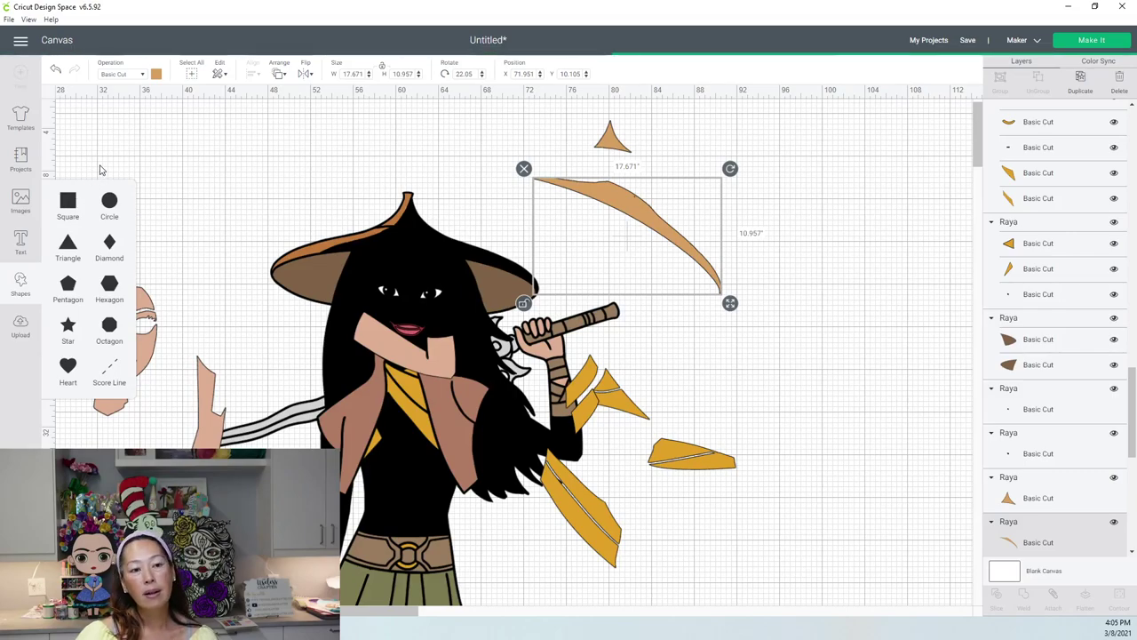
Place the new square over the brim's tip and slice the brim with it.
drag(97, 151, 713, 272)
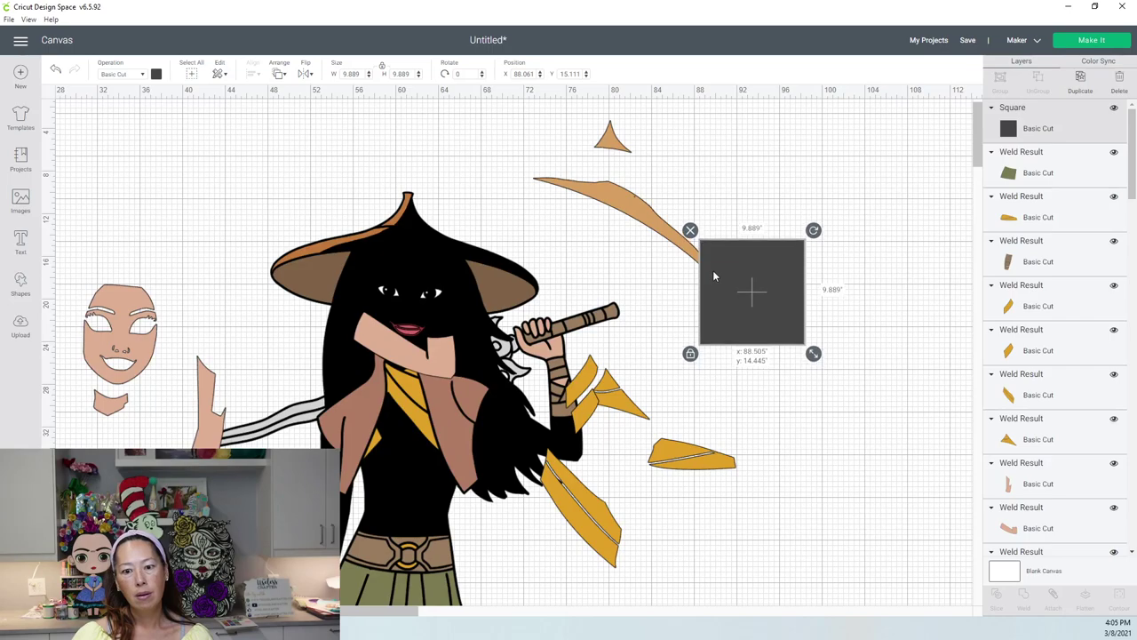
click(862, 307)
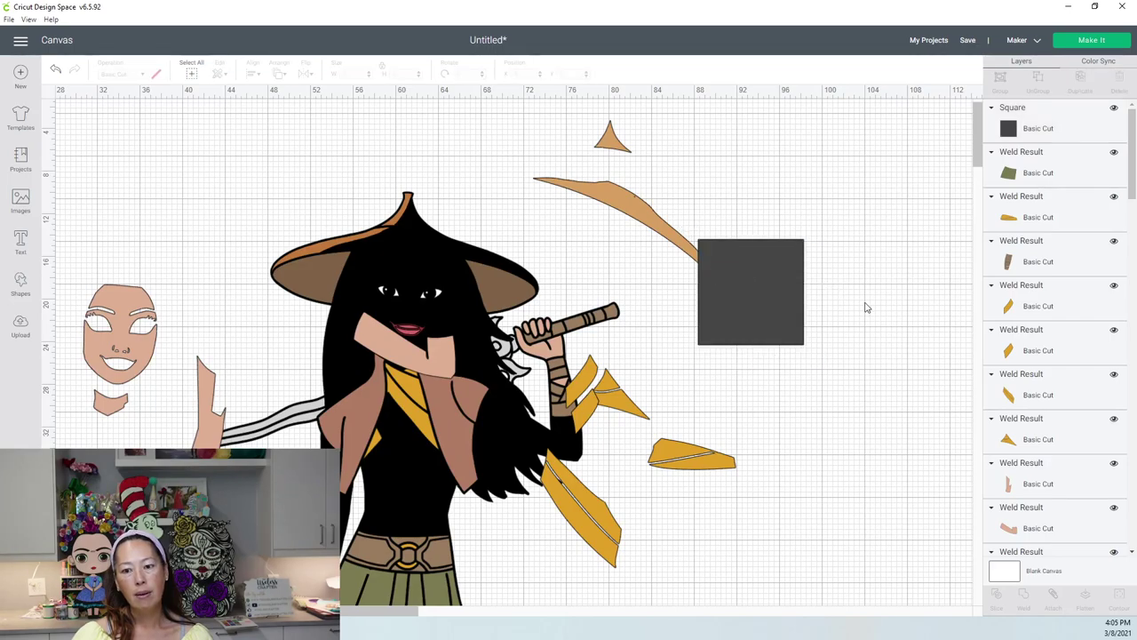
drag(874, 319, 693, 260)
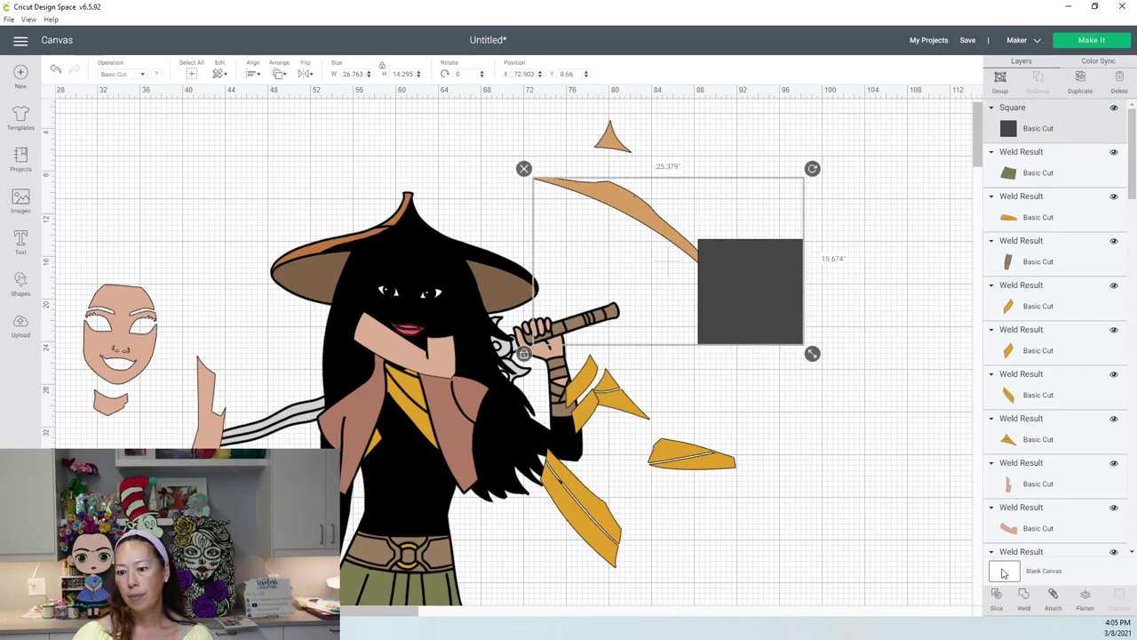
click(995, 593)
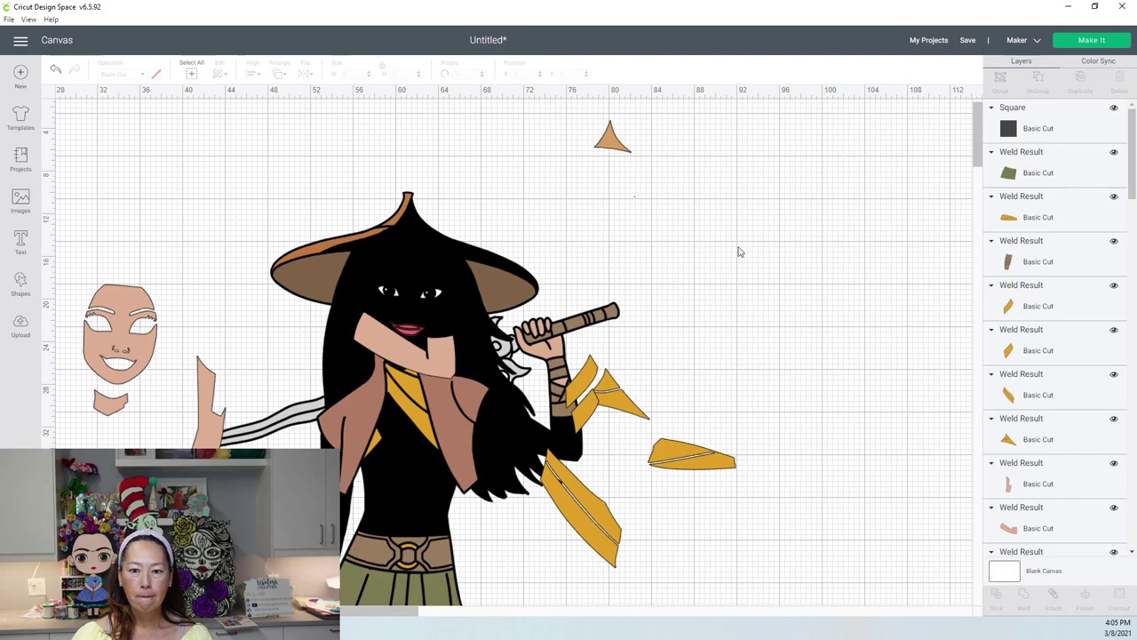
Move the sliced square aside and rotate the tan slice about 17 degrees.
drag(753, 253, 869, 262)
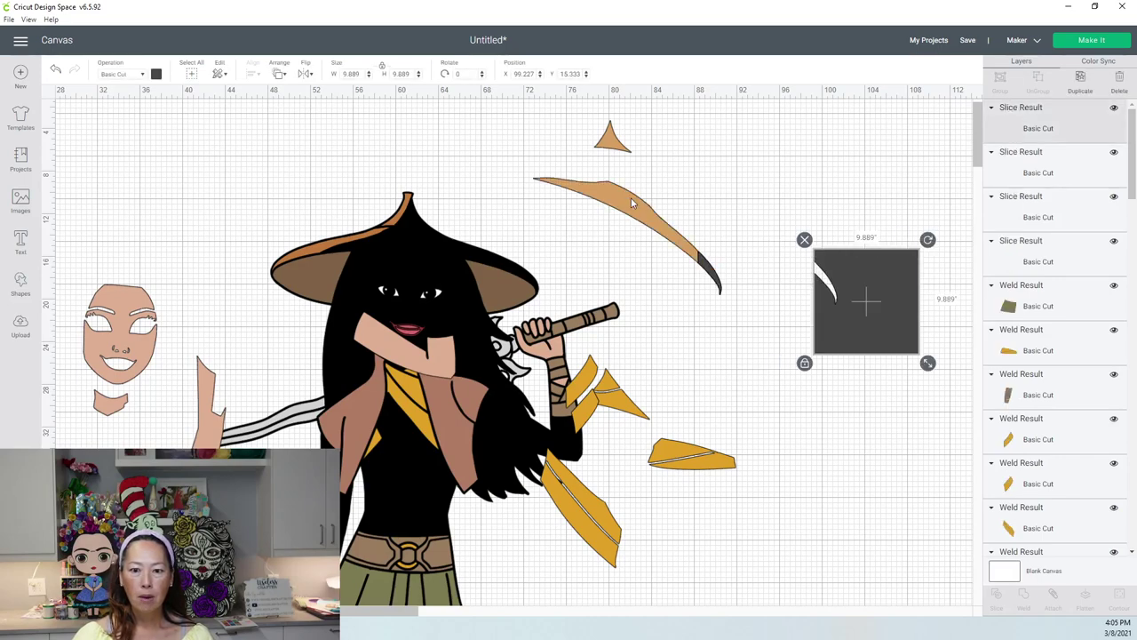
click(632, 203)
drag(631, 202, 617, 206)
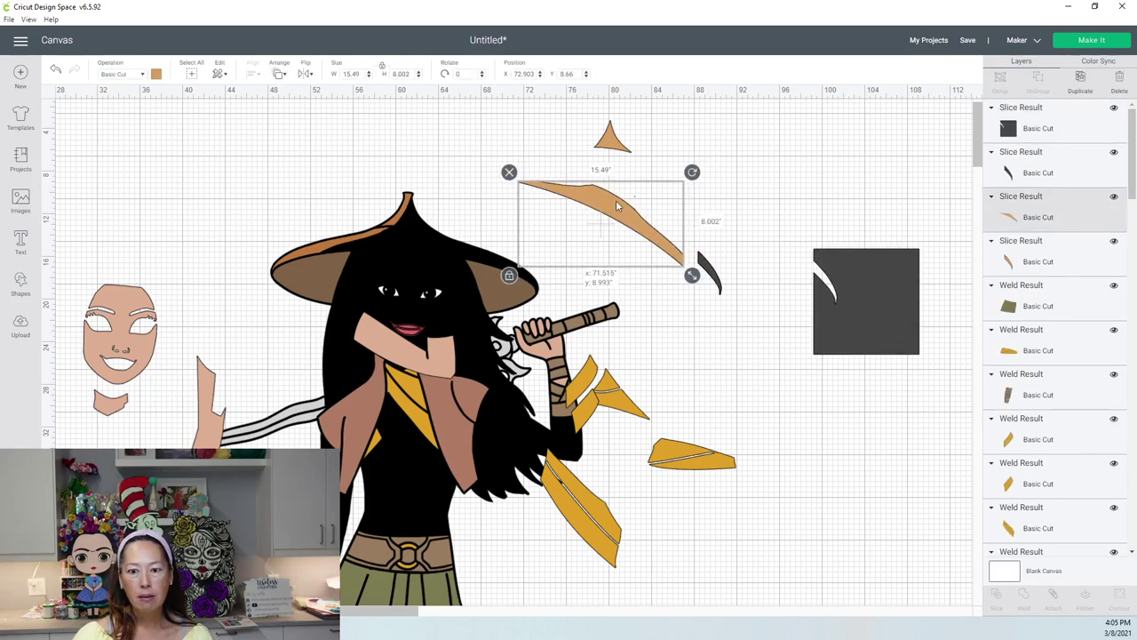
drag(695, 183, 701, 204)
click(498, 245)
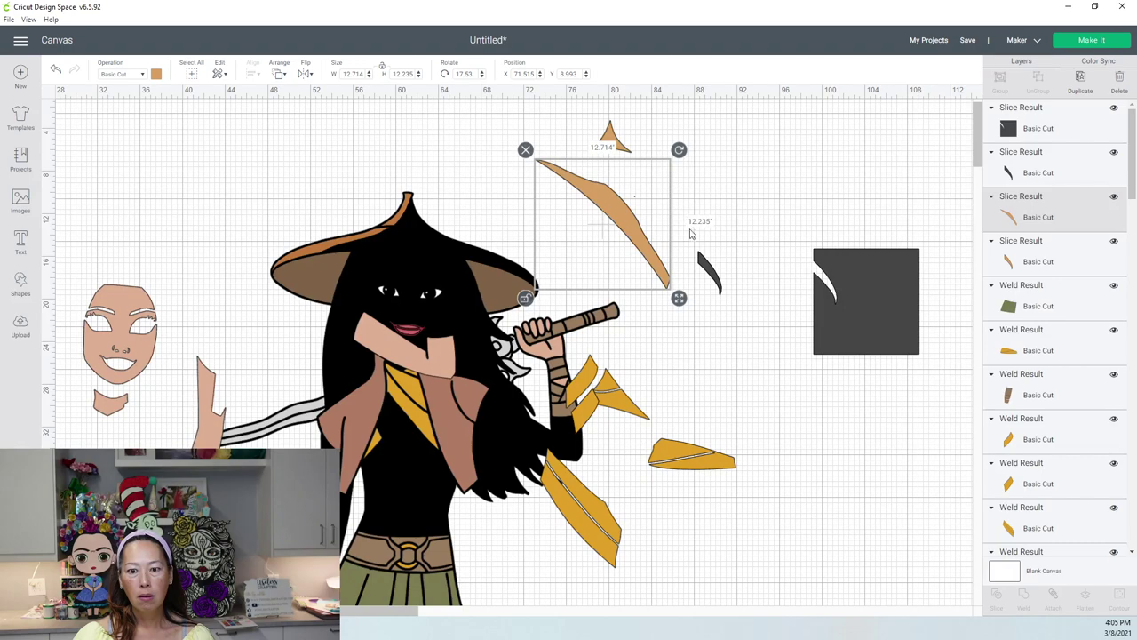
Undo five times back to the whole, unsliced square over the brim.
click(54, 74)
click(54, 74)
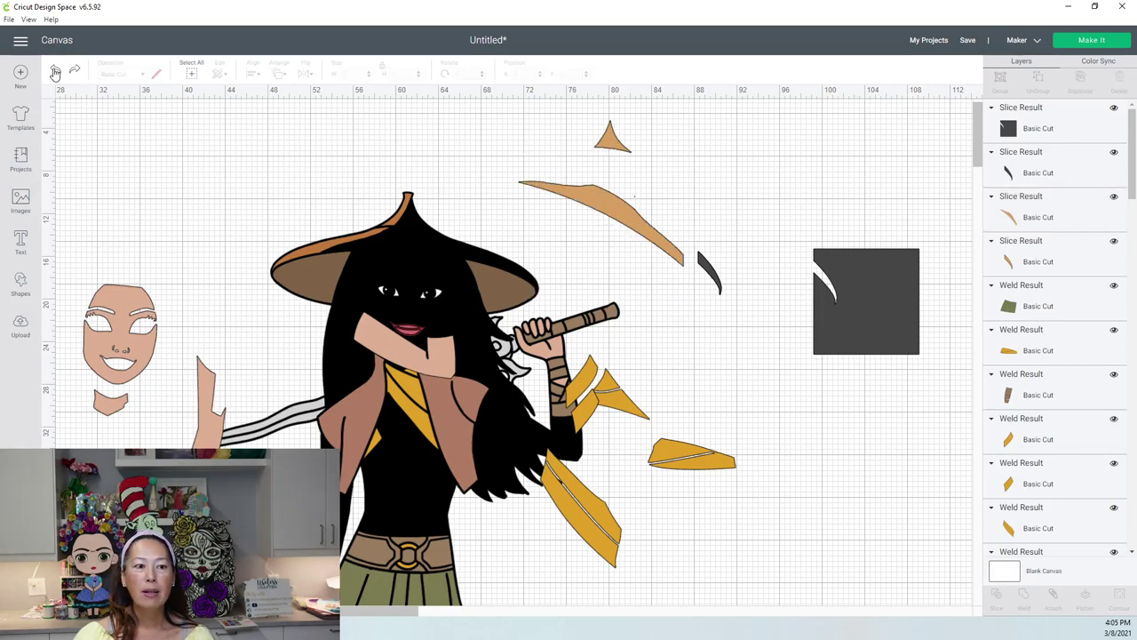
click(54, 74)
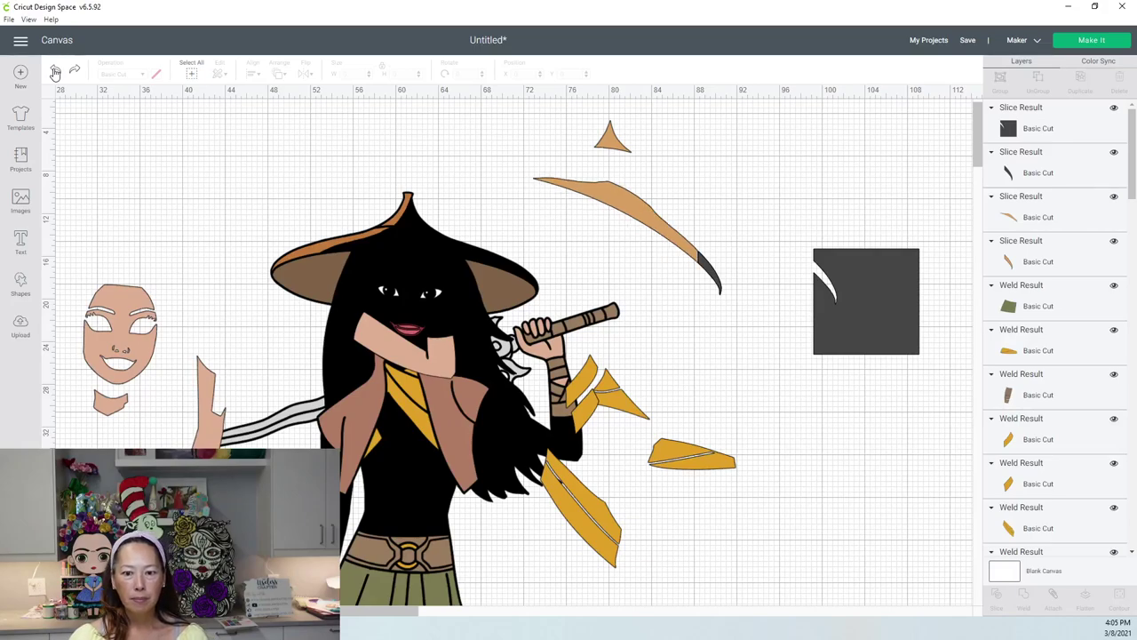
click(54, 74)
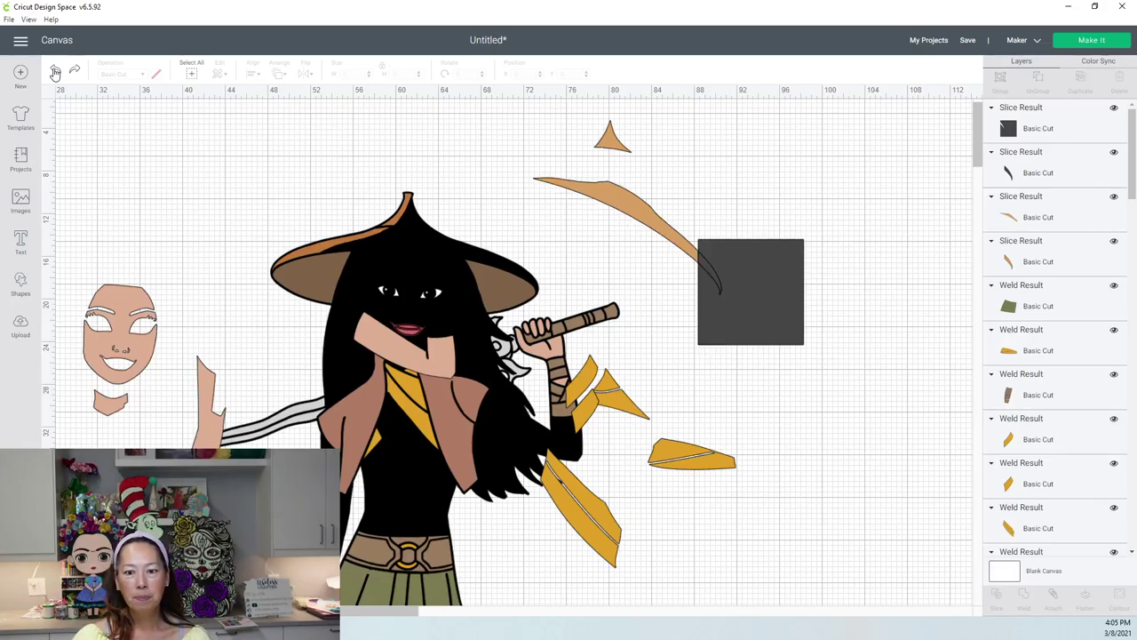
click(54, 74)
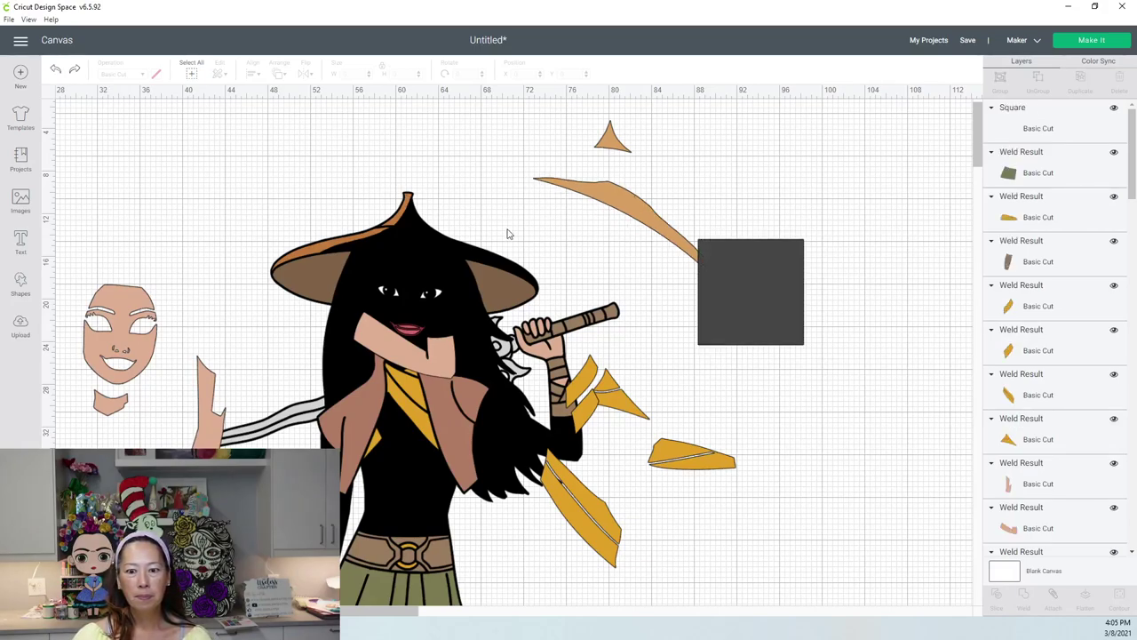
Position the square on the brim's tip and slice the brim with it.
drag(759, 295, 733, 263)
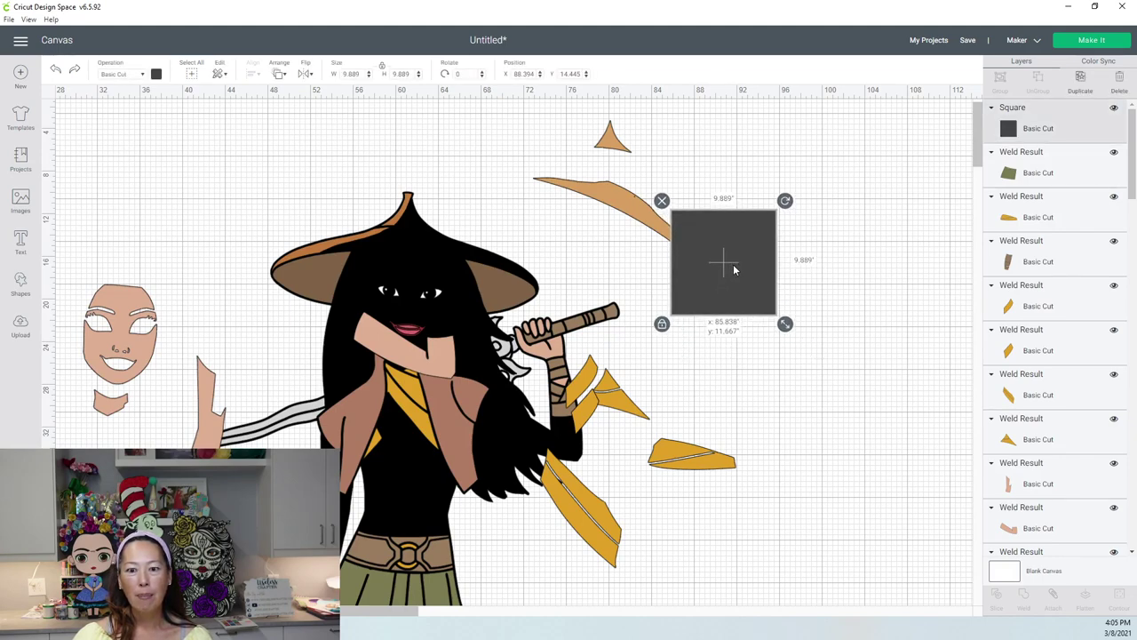
click(885, 333)
drag(869, 322, 684, 230)
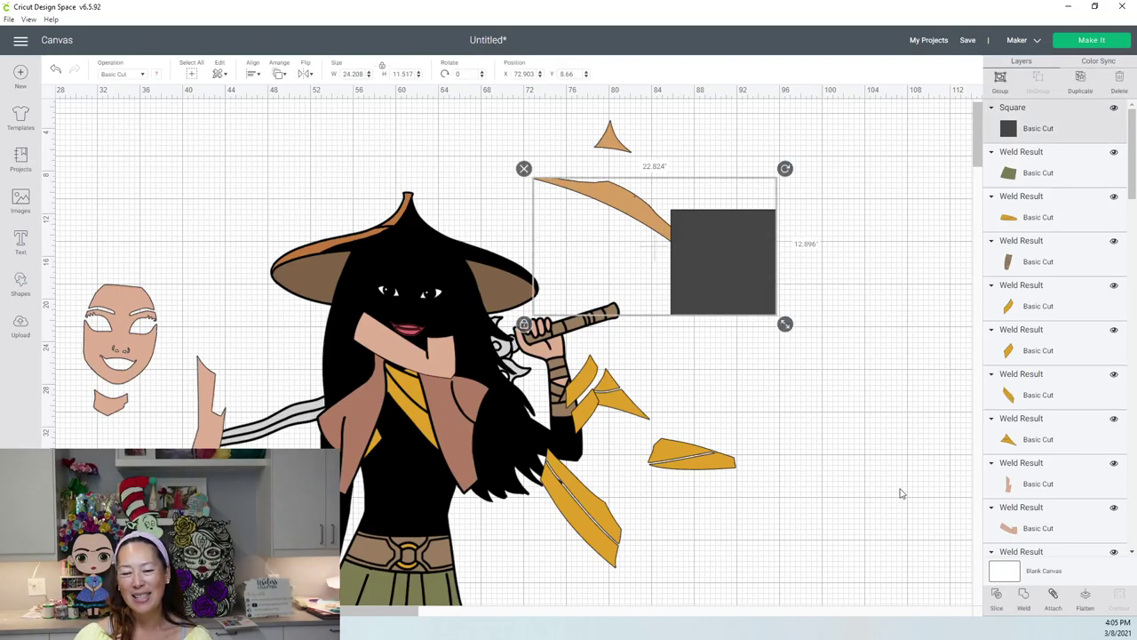
click(757, 323)
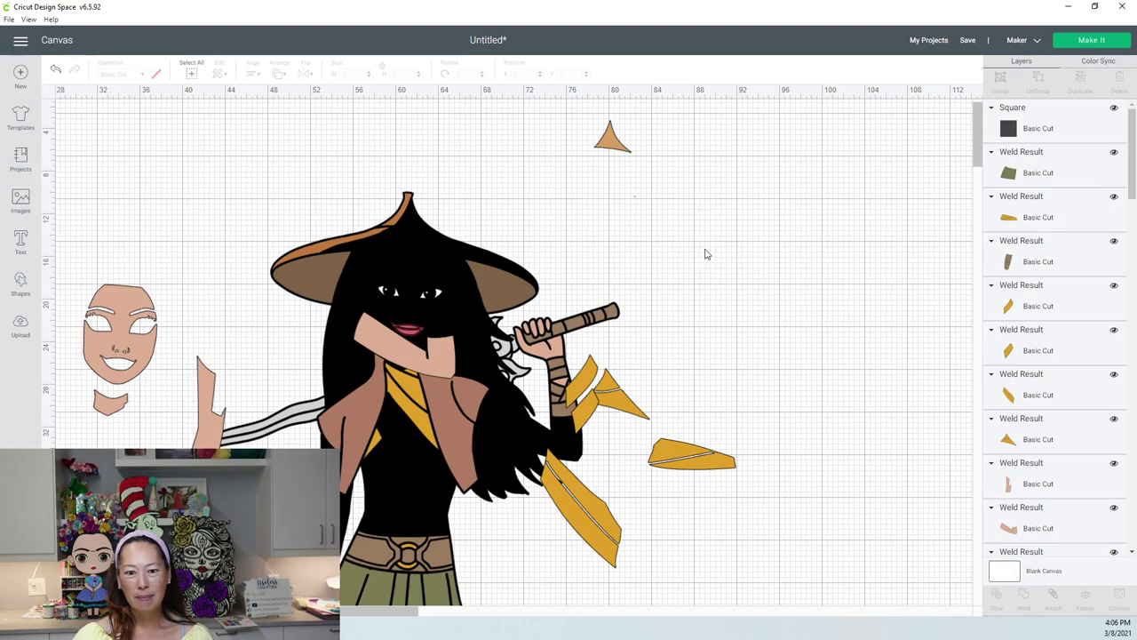
Move the sliced square off to the right and delete the dark cut-off piece.
drag(728, 257, 870, 258)
click(878, 255)
click(738, 317)
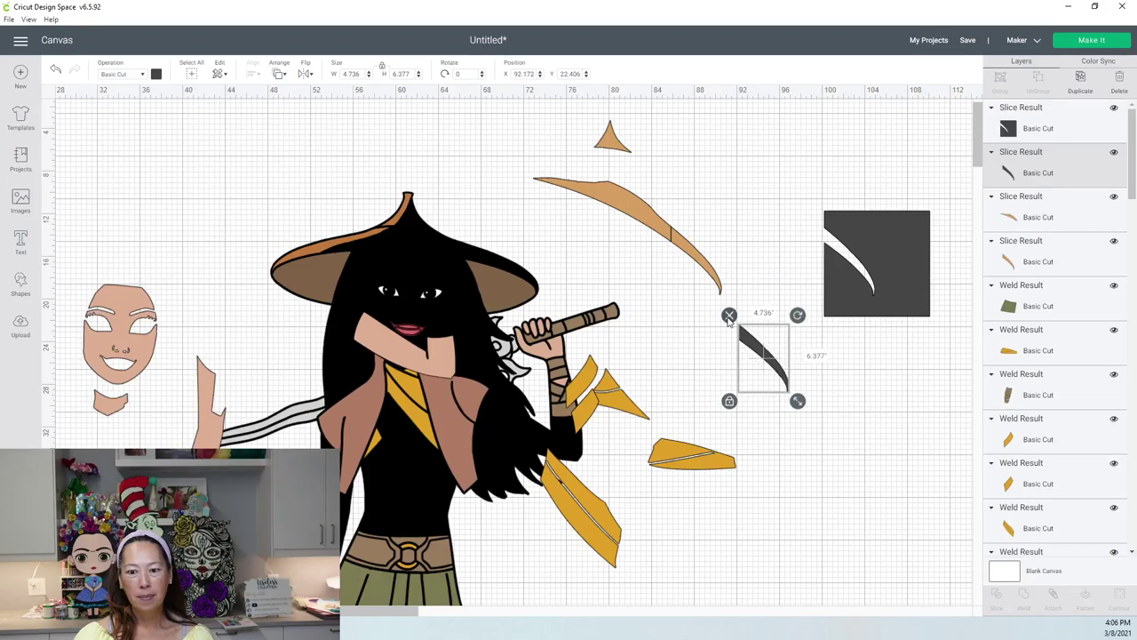
key(Delete)
Move and rotate the two tan slices so the small one tucks under the long curve.
click(698, 258)
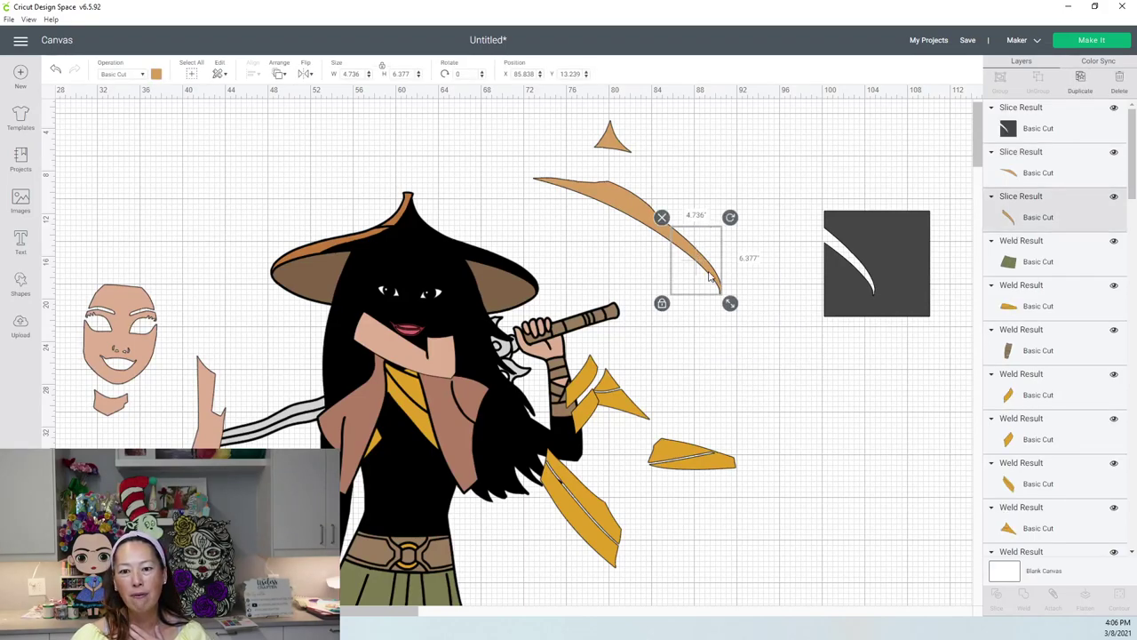
drag(702, 265, 766, 249)
click(667, 226)
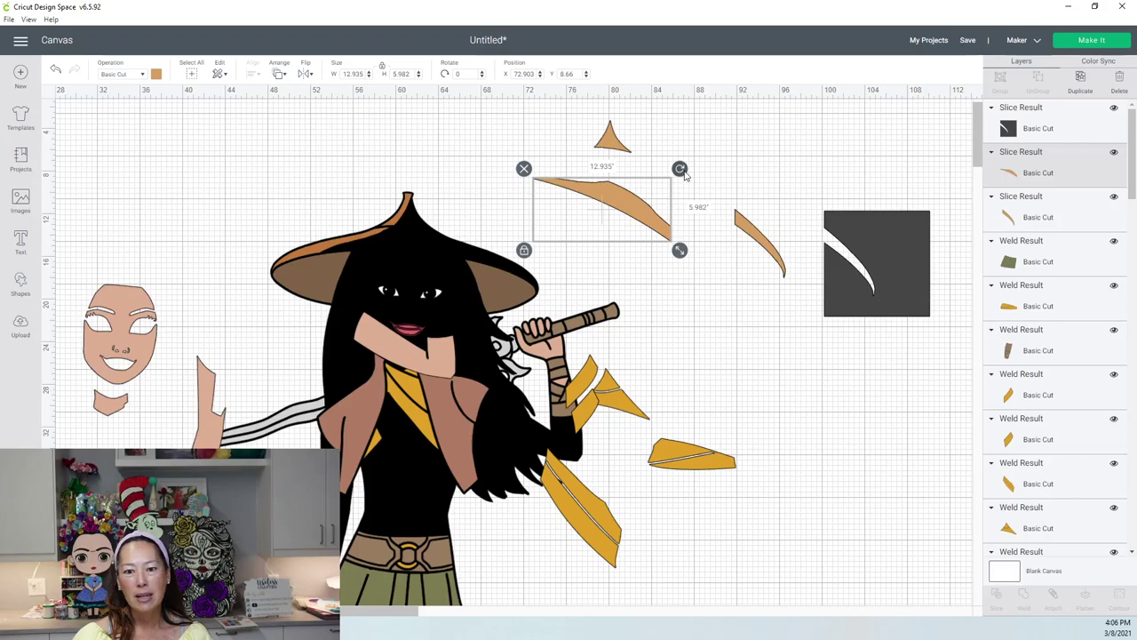
drag(684, 175, 690, 221)
click(580, 240)
click(580, 240)
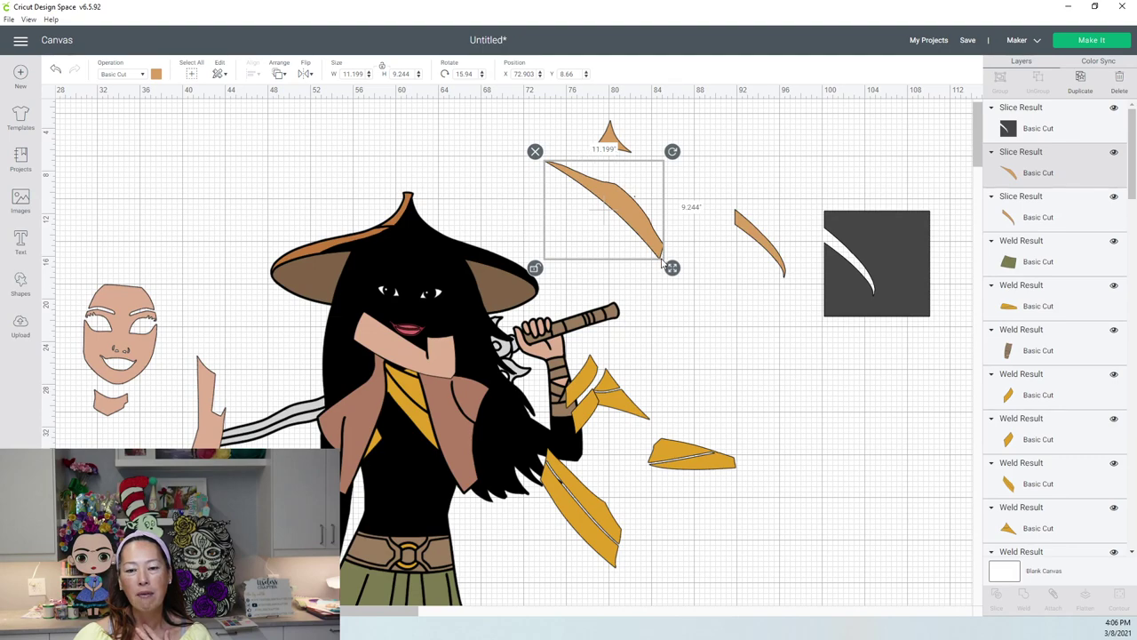
drag(745, 235, 673, 276)
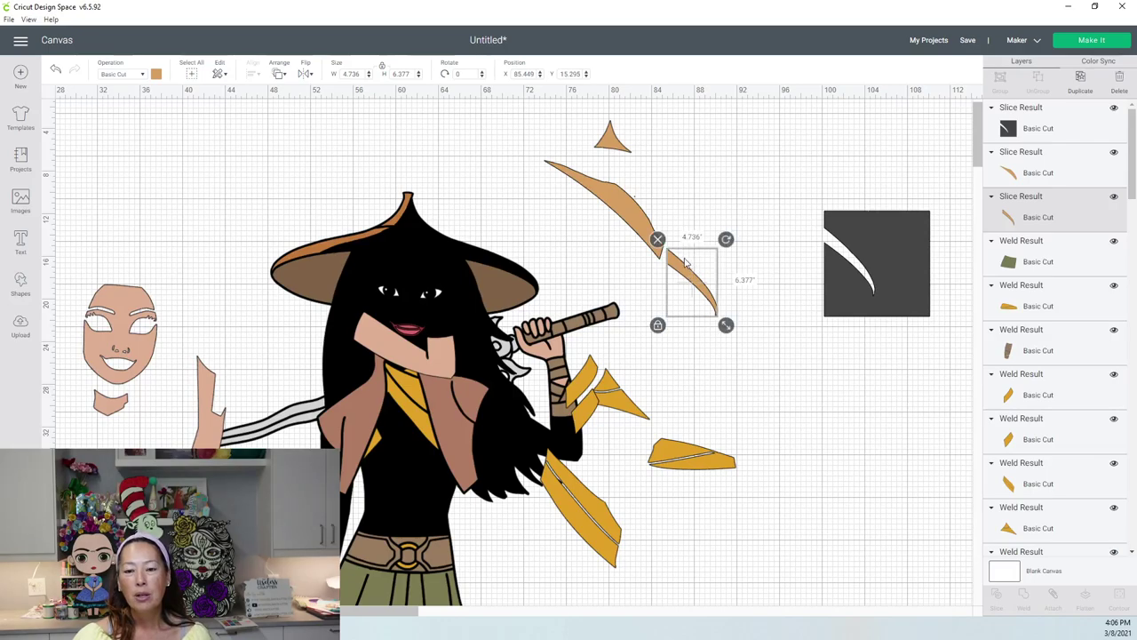
drag(726, 239, 676, 262)
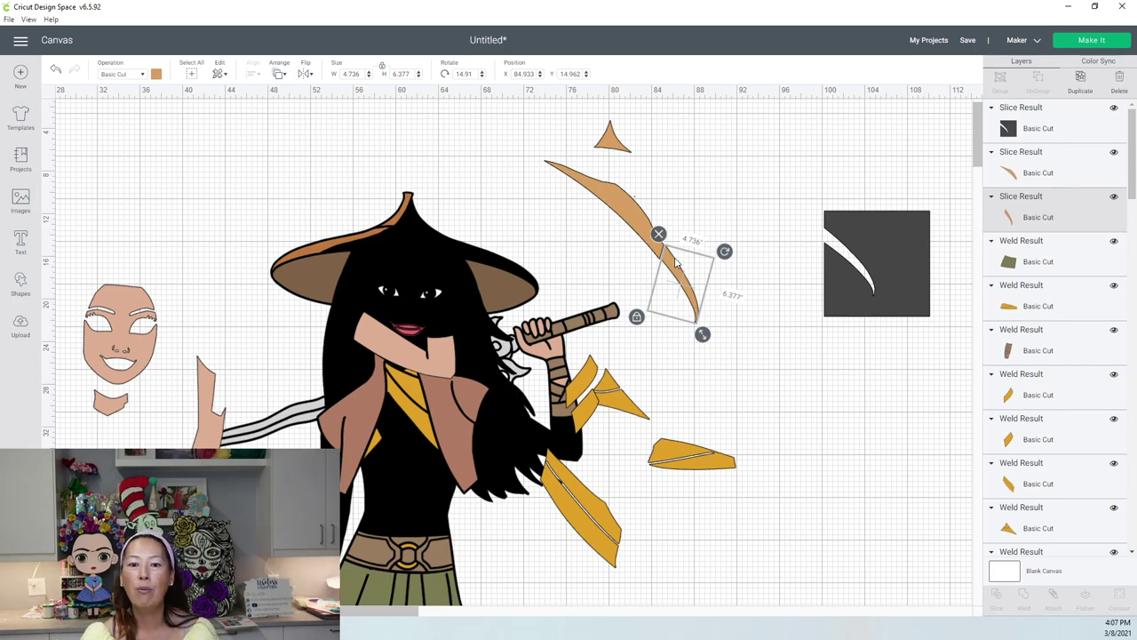
Nudge the small and larger tan slivers into line with each other.
drag(693, 293, 600, 236)
click(601, 237)
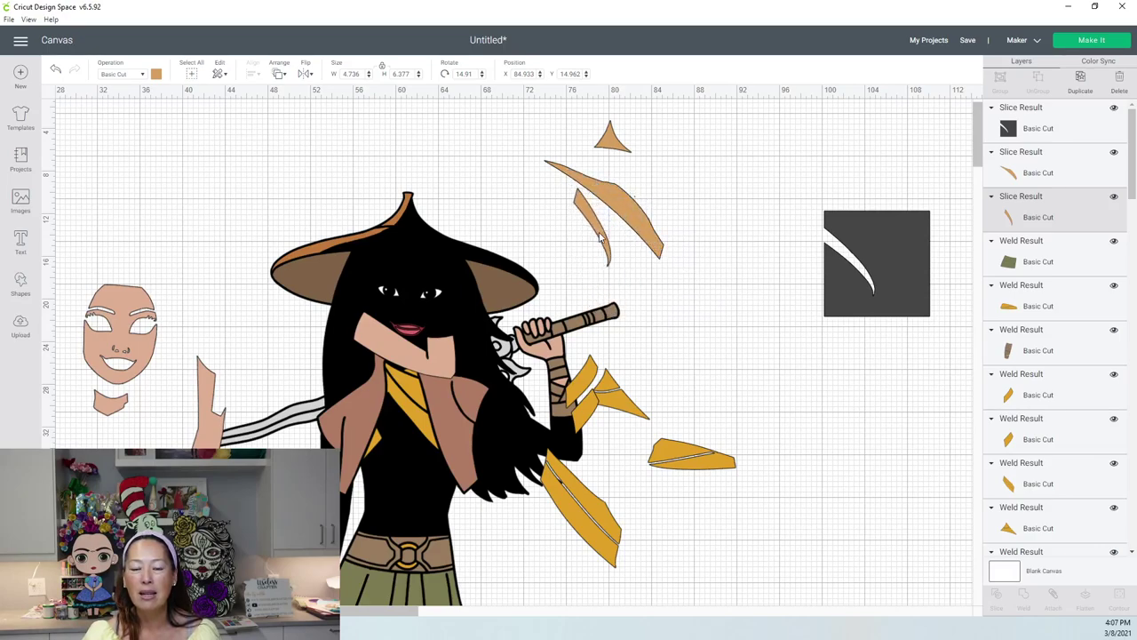
click(588, 236)
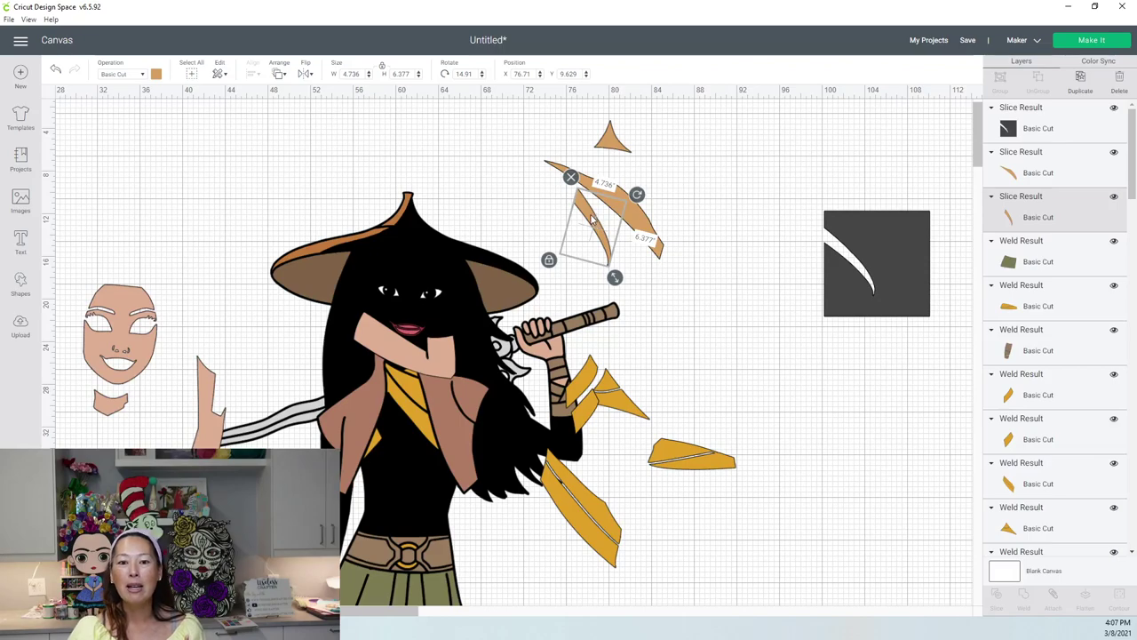
click(591, 220)
drag(591, 220, 586, 218)
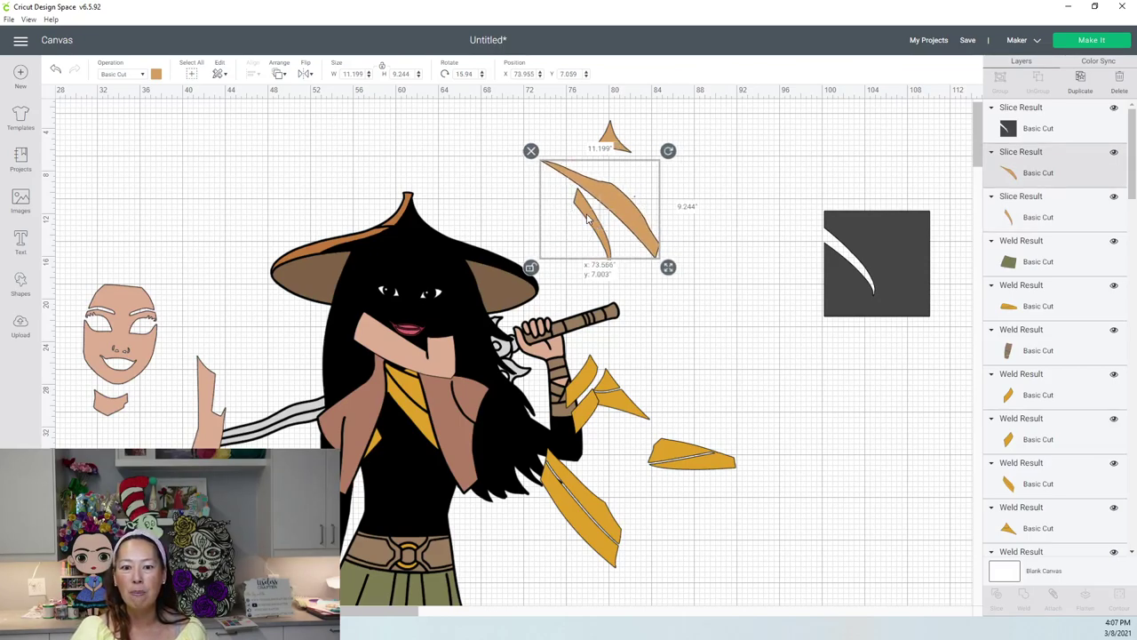
click(506, 180)
Shift one sliver into place at X 73.956, Y 7.114 and select both slivers.
drag(512, 172, 594, 213)
click(747, 240)
drag(716, 214, 583, 194)
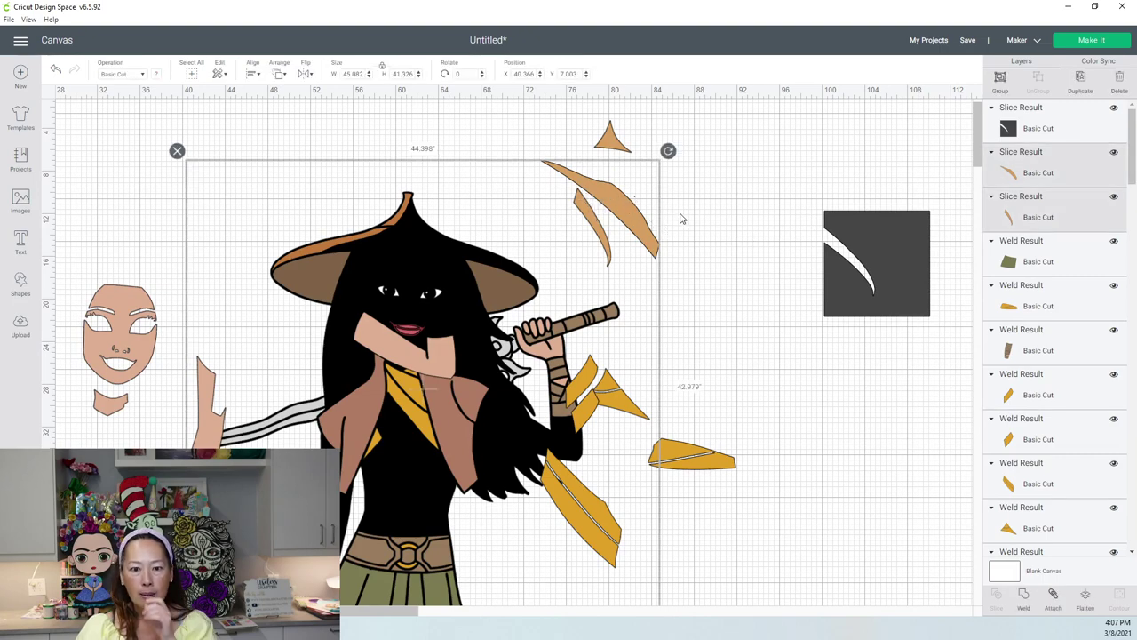
click(678, 216)
click(621, 204)
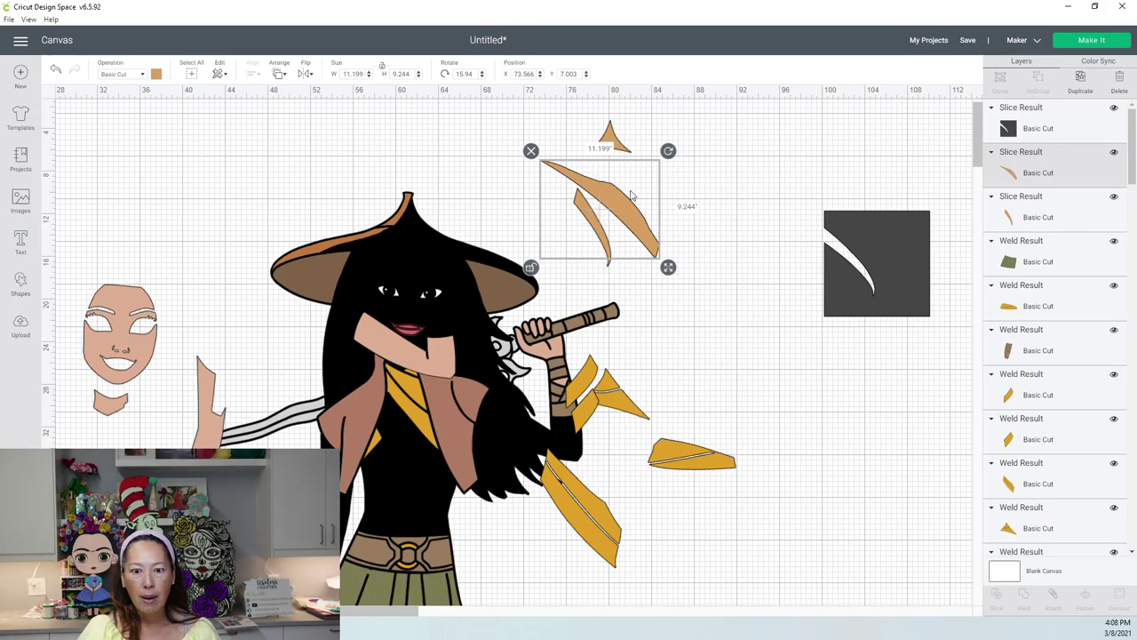
mouse_move(625, 205)
mouse_down()
mouse_move(670, 207)
mouse_move(606, 208)
mouse_up()
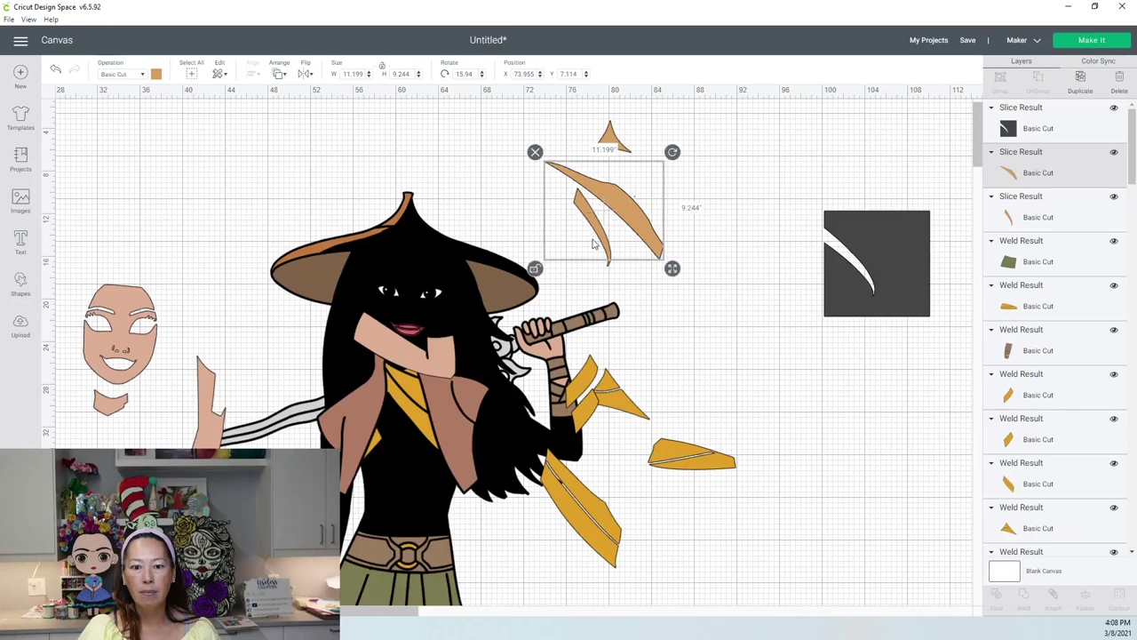
shift+click(608, 265)
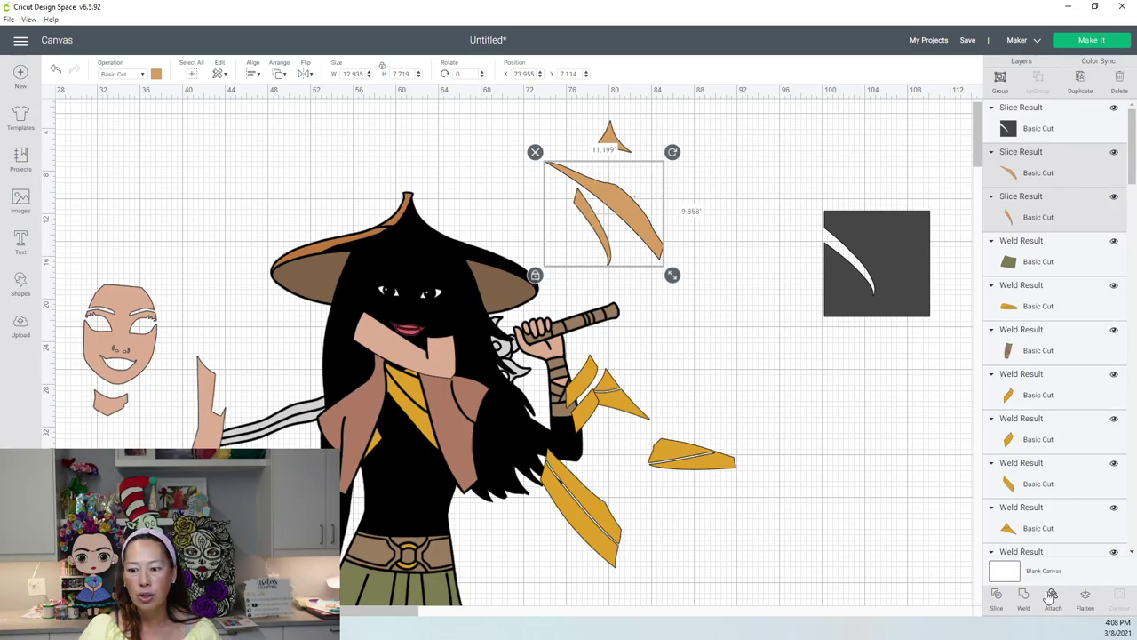
Move the attached tan slivers to the right toward the dark square.
drag(597, 208, 721, 213)
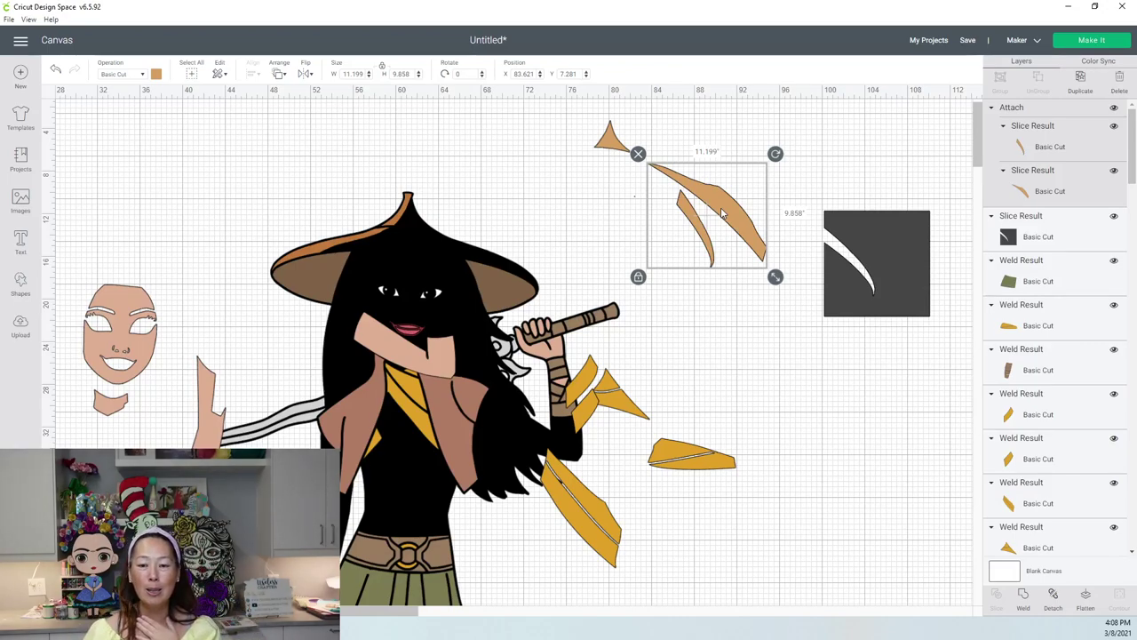
Pull the brown hat-top piece off the hat.
drag(396, 222, 338, 168)
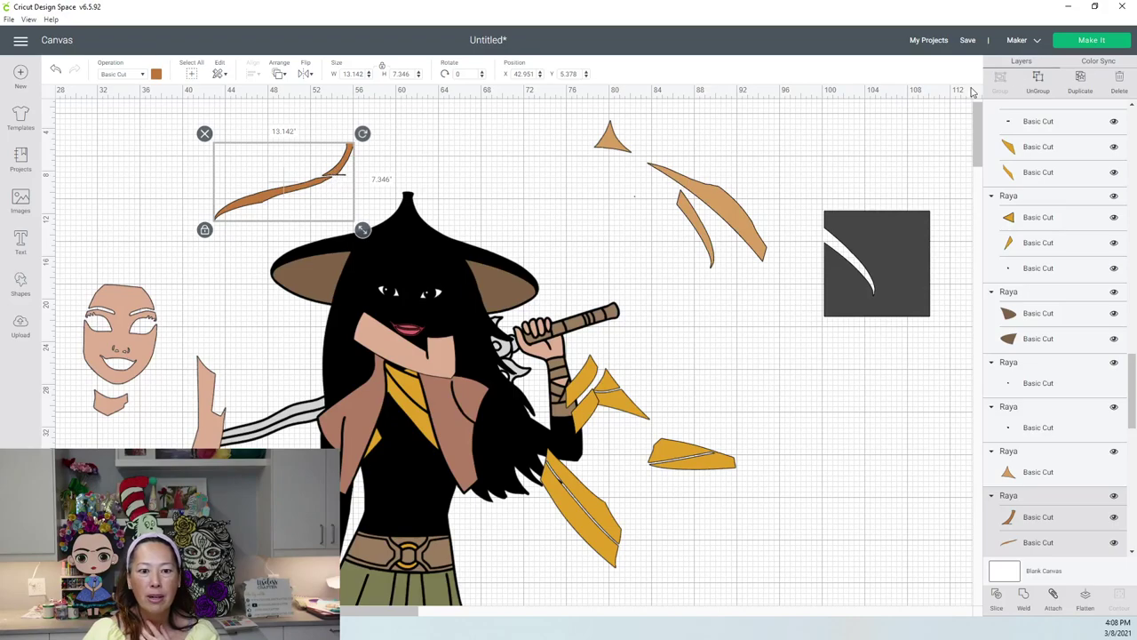
Ungroup the brown hat-top and move the hook and long strip above the hat.
click(1119, 80)
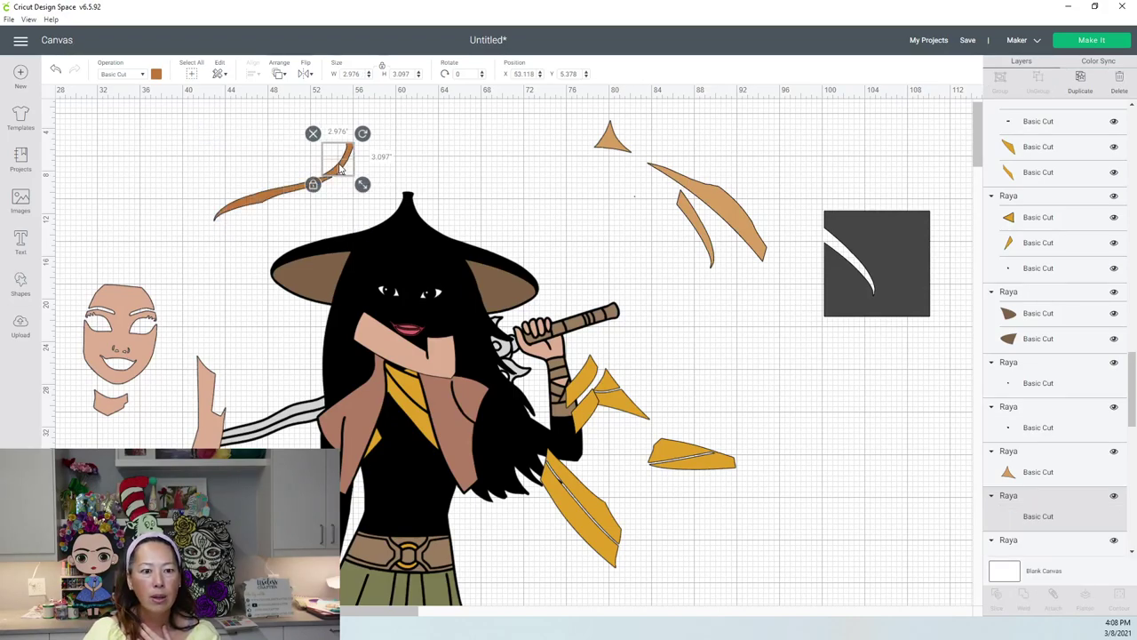
drag(341, 169, 478, 168)
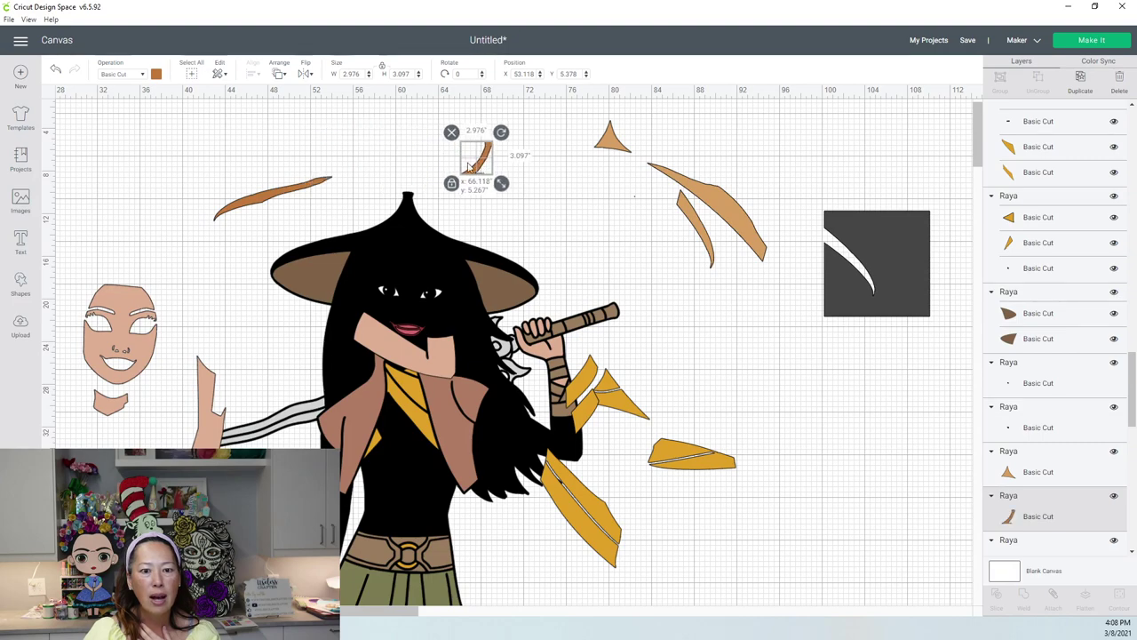
drag(327, 182, 574, 128)
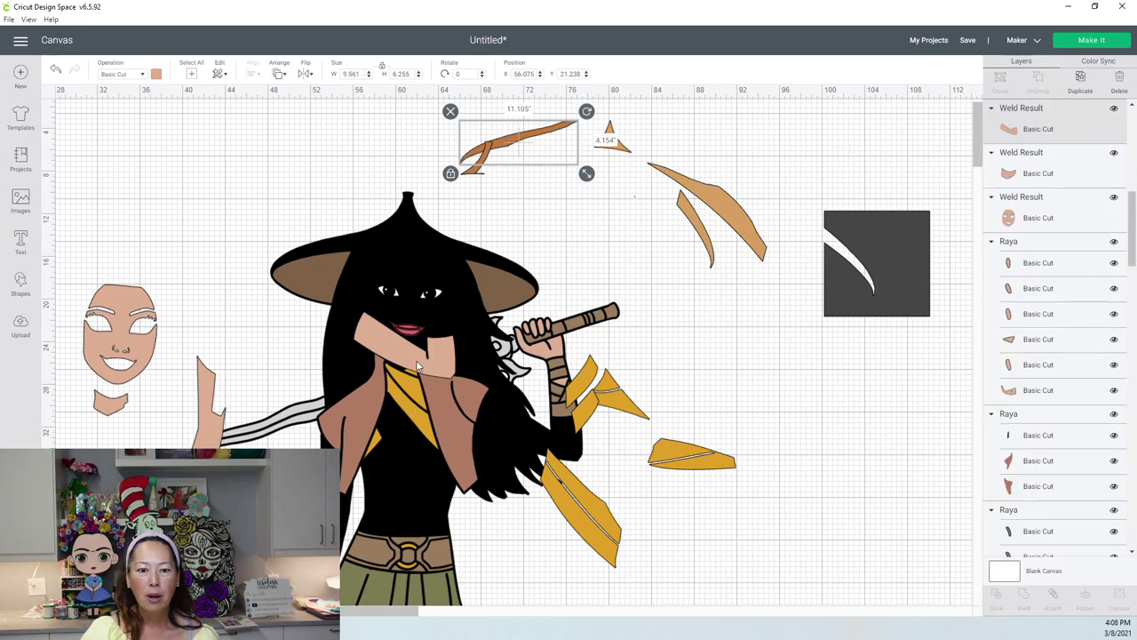
Move the peach skin piece and brown vest pieces right, then ungroup the vest.
drag(415, 372, 738, 420)
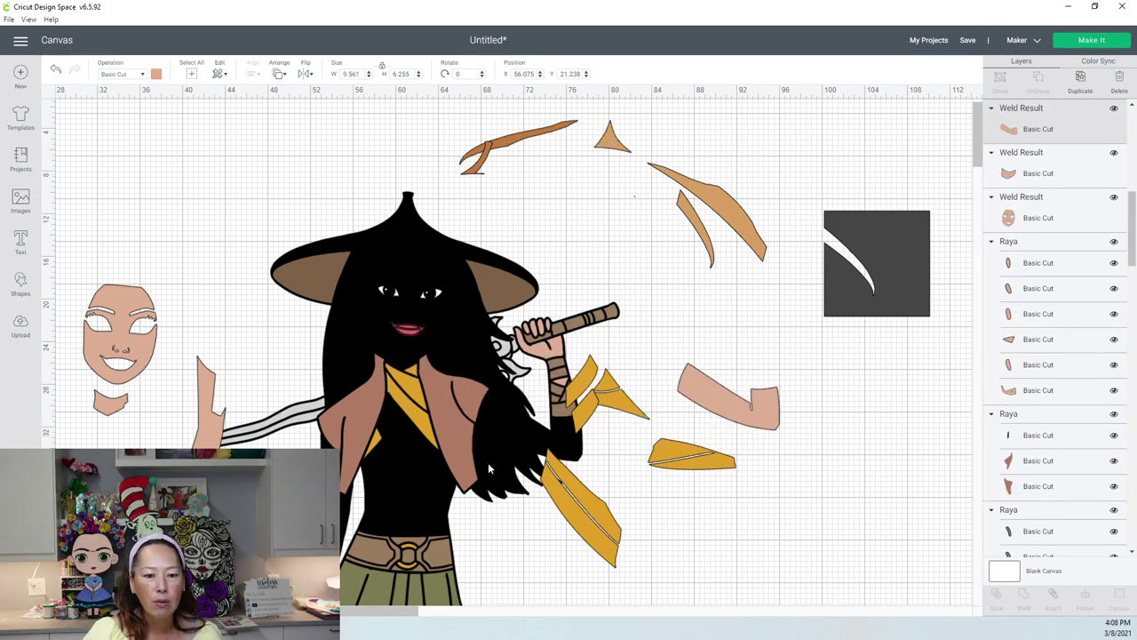
click(449, 400)
drag(449, 401, 889, 432)
click(1037, 77)
Move the right vest piece beside the dark square and rotate it to about 340°.
click(915, 415)
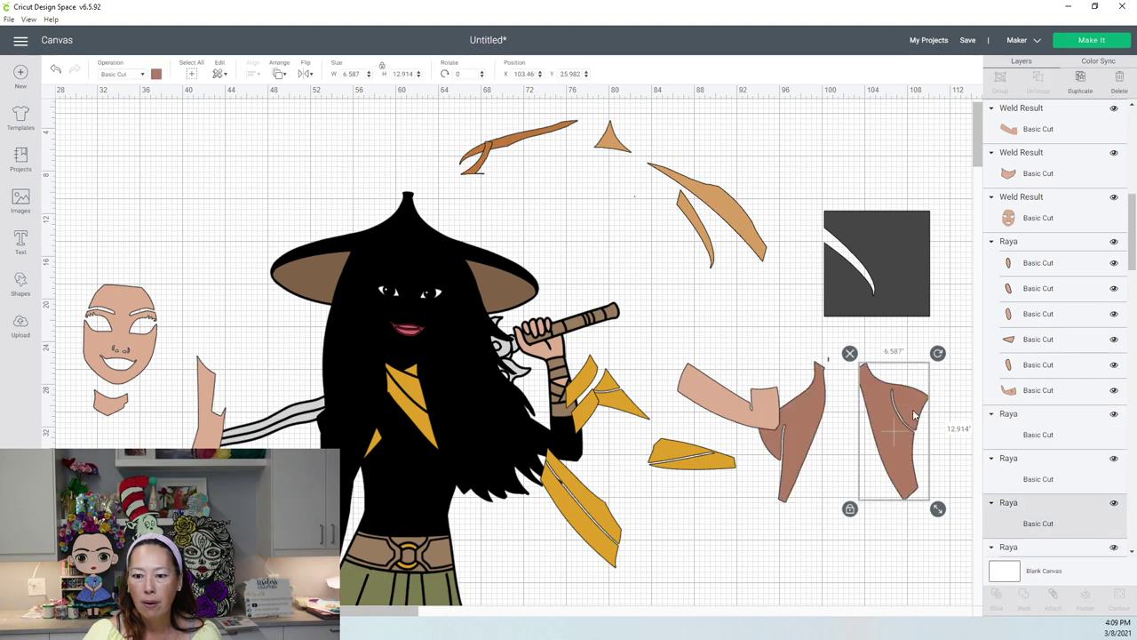
drag(897, 407, 796, 177)
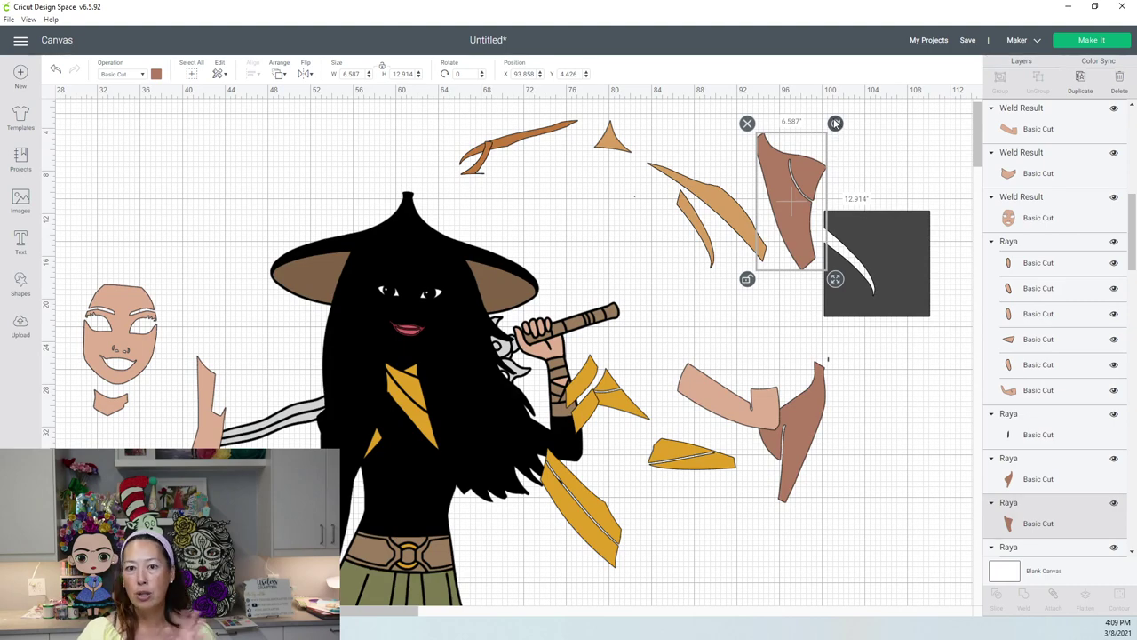
drag(832, 126, 809, 147)
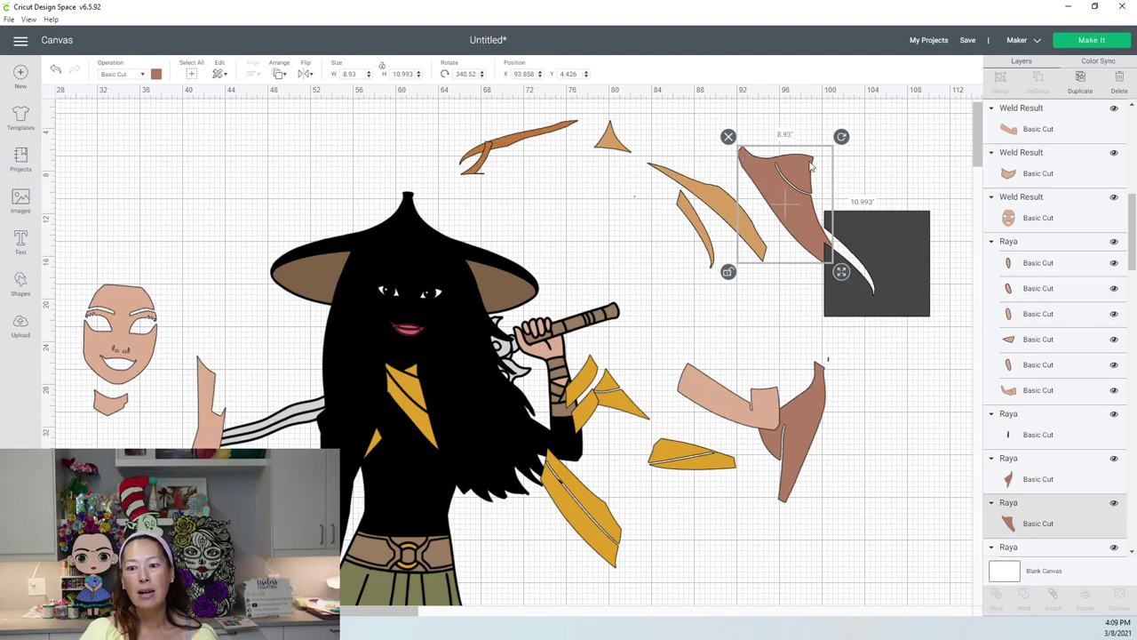
Rotate the lower vest piece to 28.5° and fit it onto the other vest piece.
click(815, 412)
drag(814, 411, 877, 398)
drag(895, 338, 928, 367)
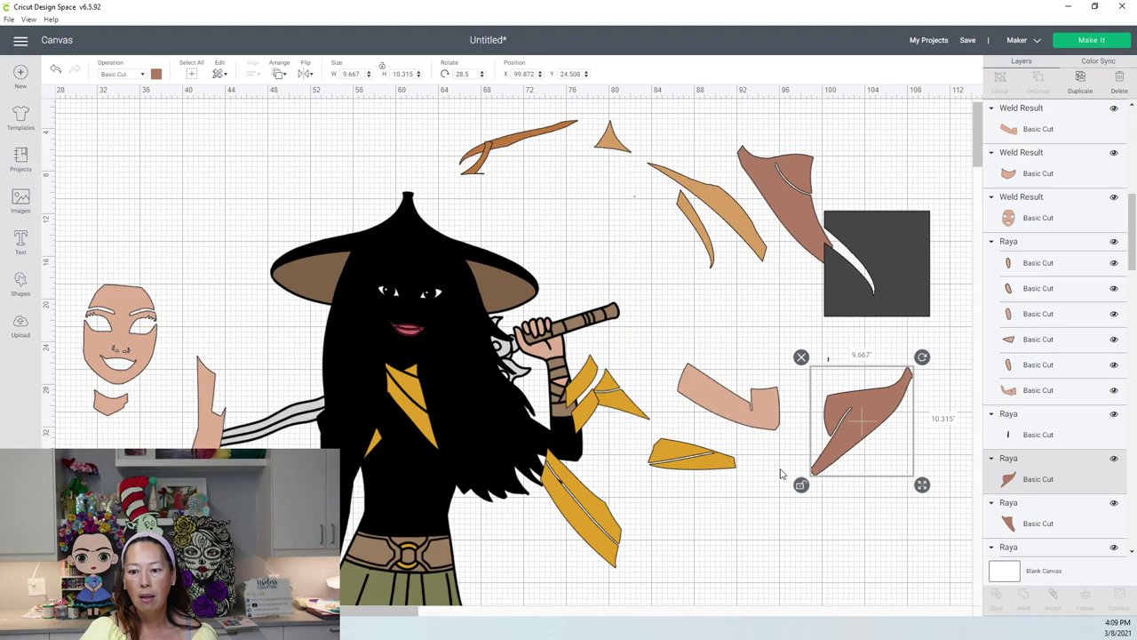
drag(873, 425, 850, 169)
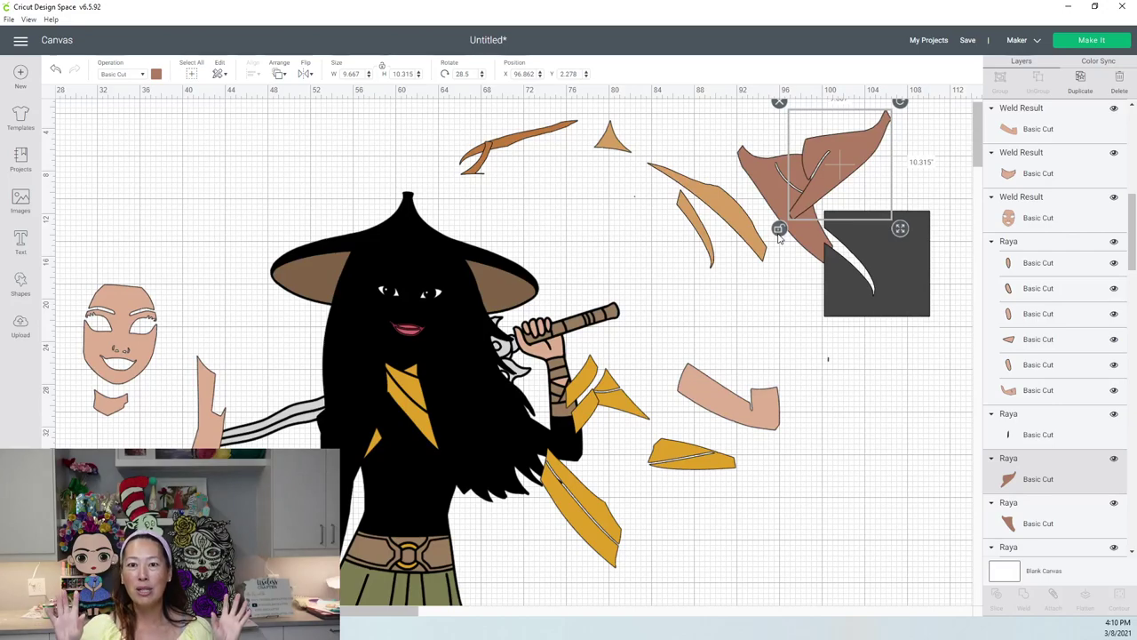
click(776, 295)
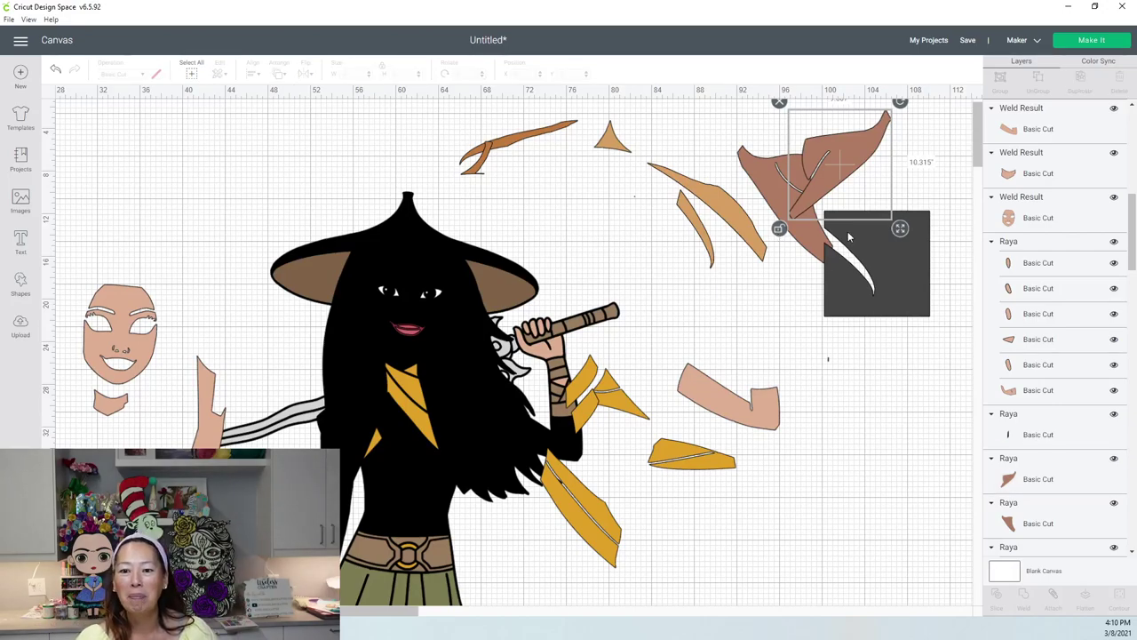
Pull the grey sword group out from behind Raya and ungroup it.
drag(285, 425, 685, 613)
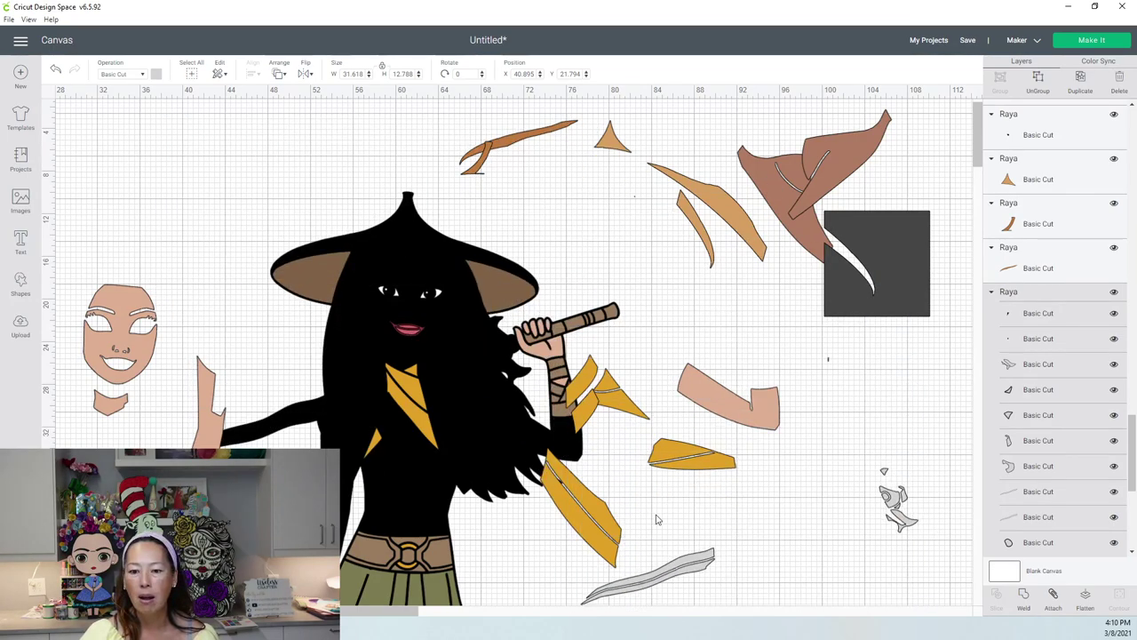
scroll(671, 498, down, 1)
drag(689, 509, 661, 543)
click(1037, 78)
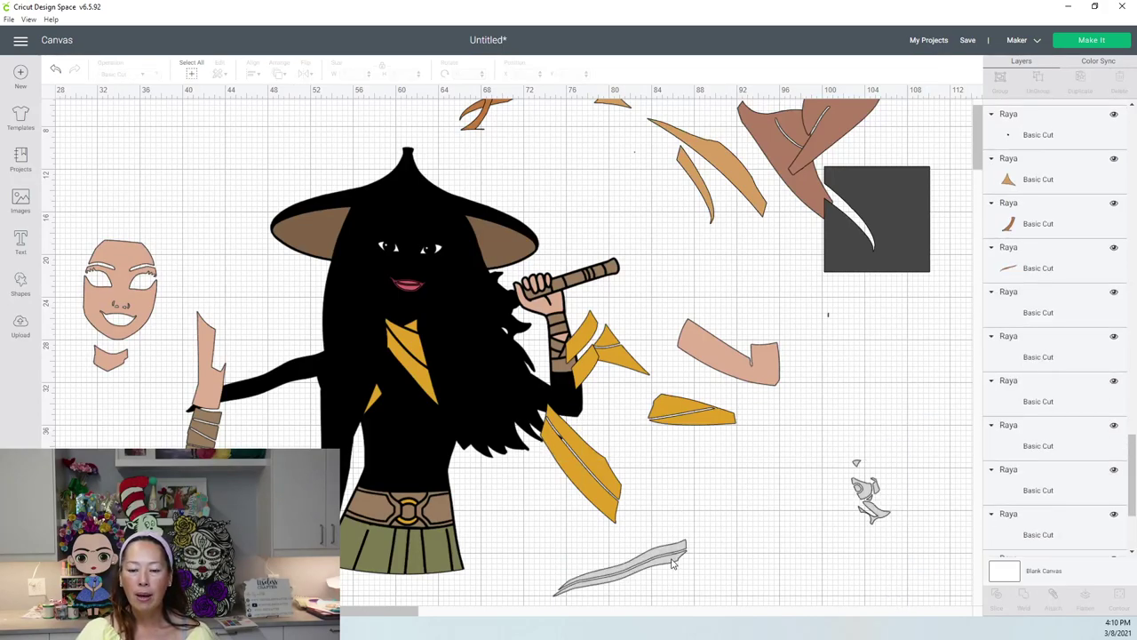
Tilt the grey sword blade counter-clockwise to about 328°.
click(673, 559)
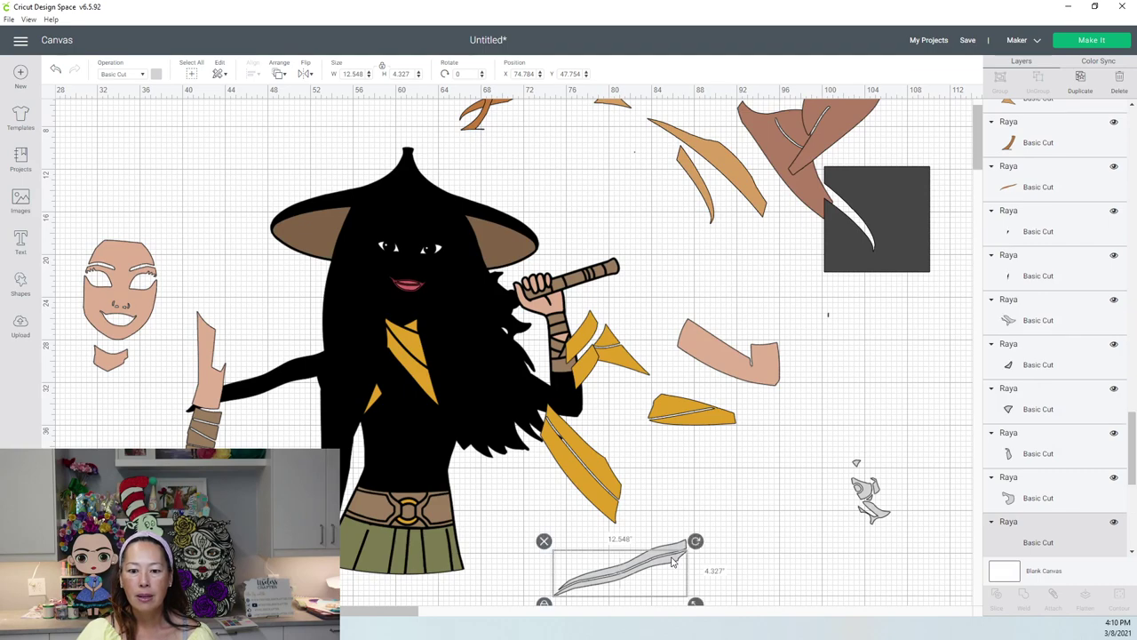
scroll(672, 560, down, 1)
click(675, 526)
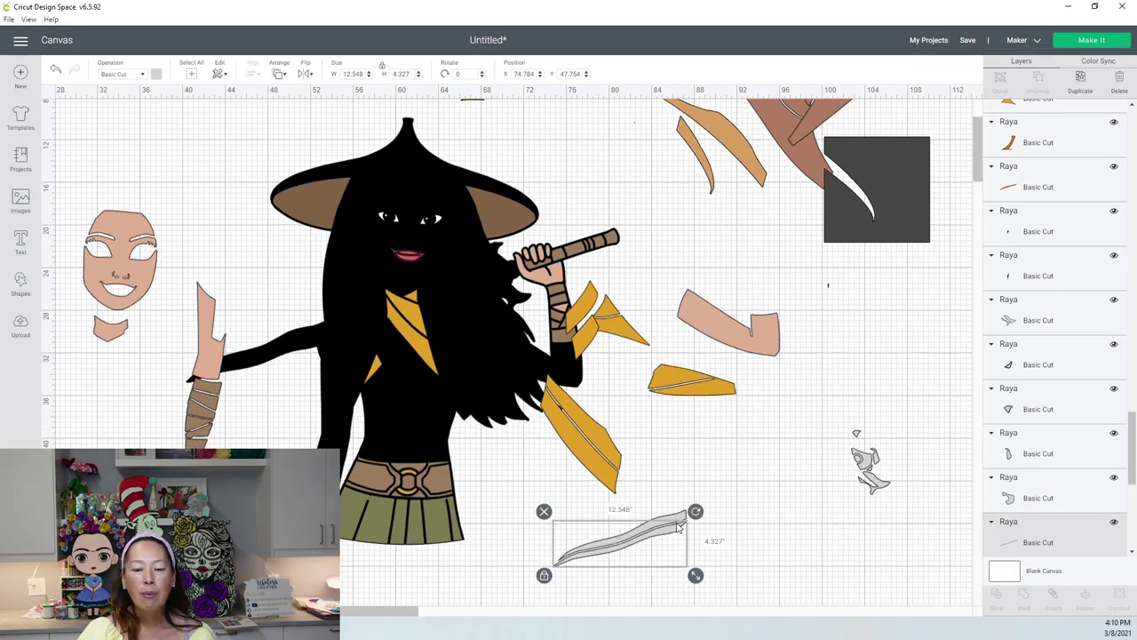
drag(632, 585, 611, 549)
click(704, 544)
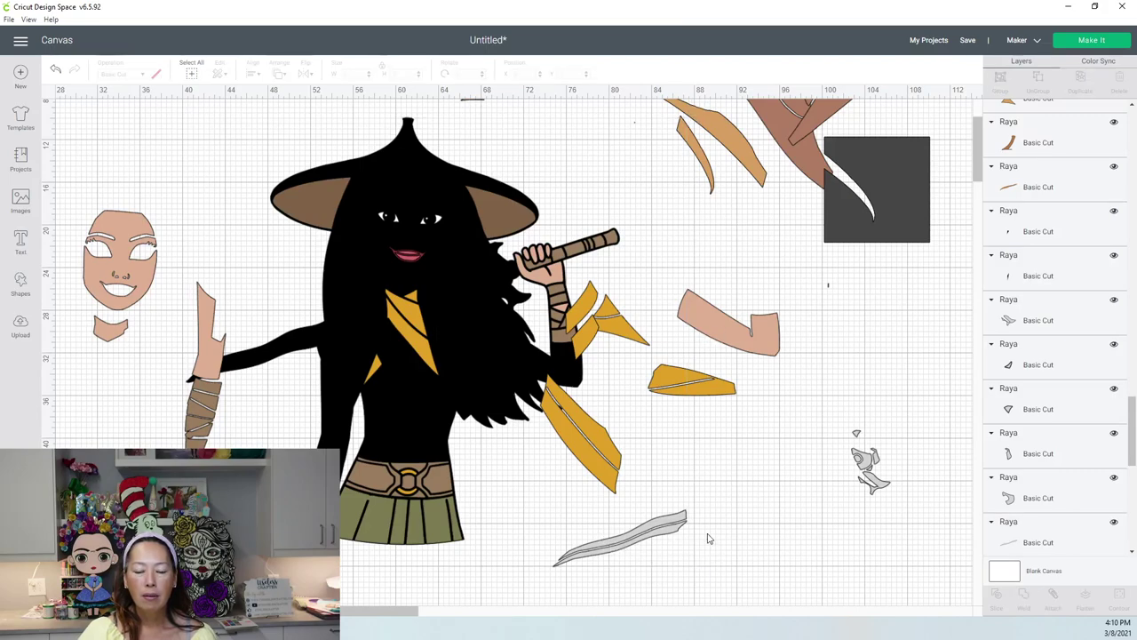
click(673, 526)
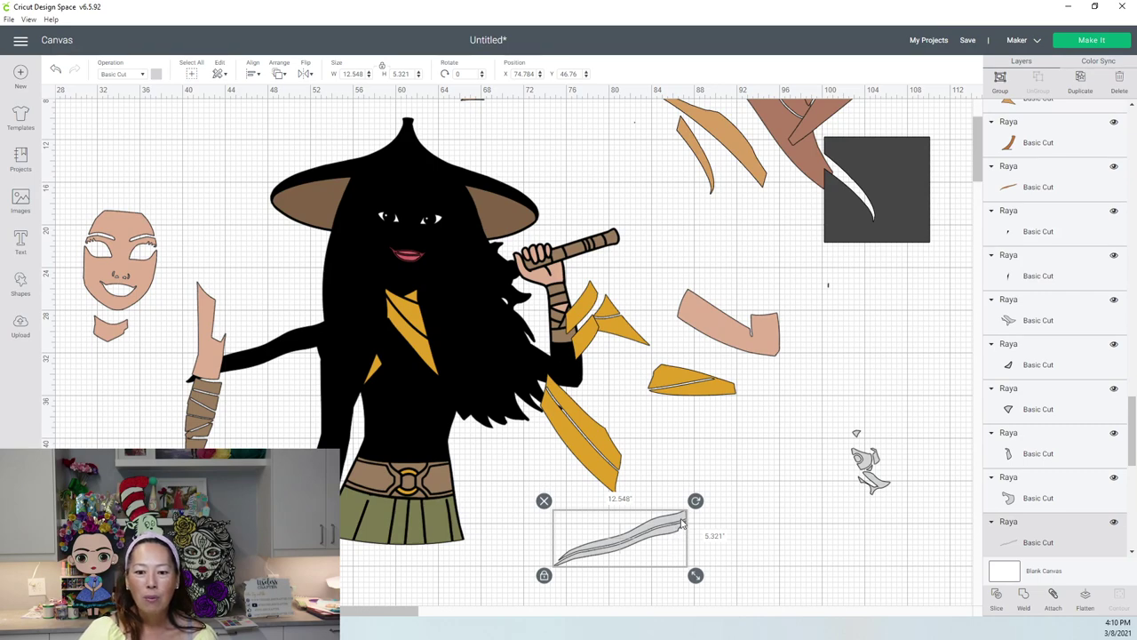
drag(695, 500, 662, 466)
Move the sword blade onto its hilt at X 95.948, Y 38.31.
scroll(608, 531, down, 1)
click(627, 480)
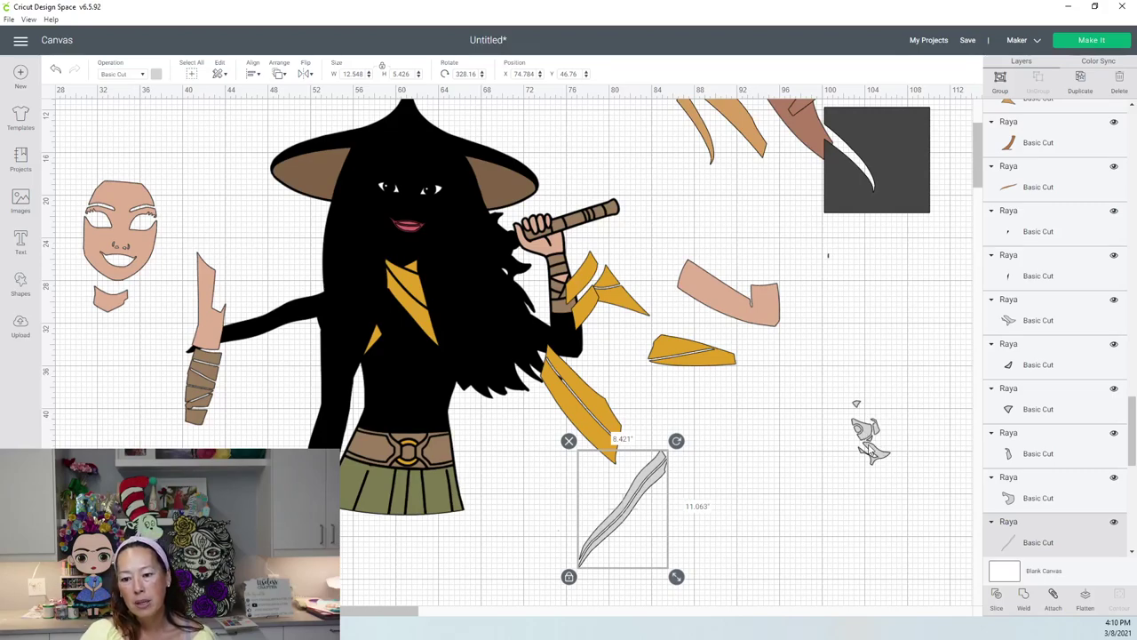
drag(648, 490, 850, 430)
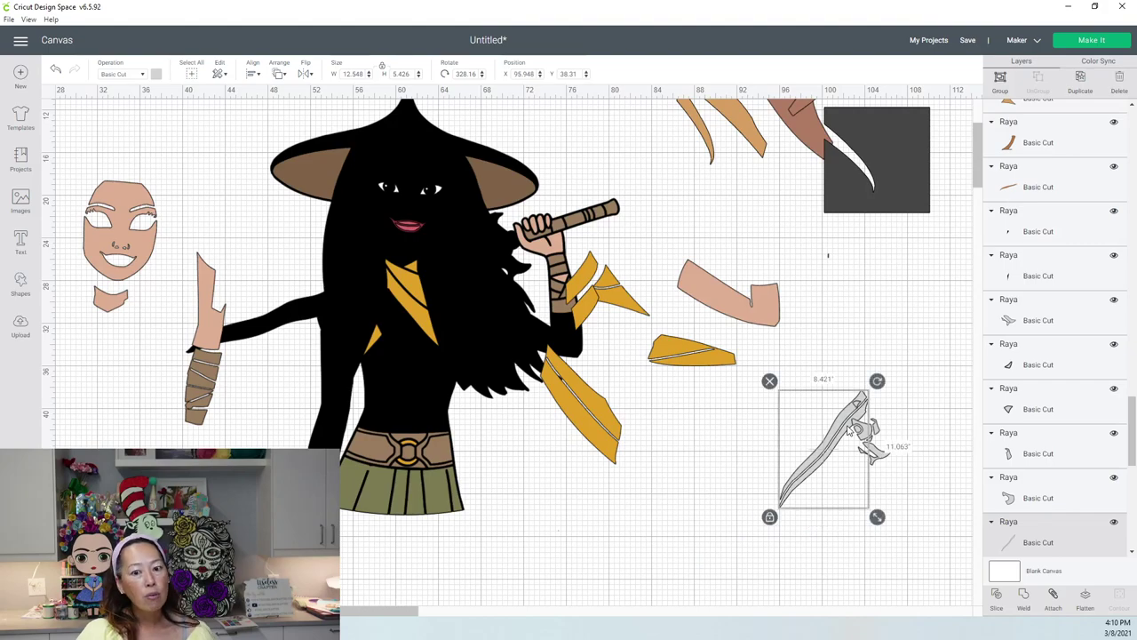
click(144, 253)
Nudge the face right and move the brown hat brim beside the dark square.
drag(144, 253, 177, 248)
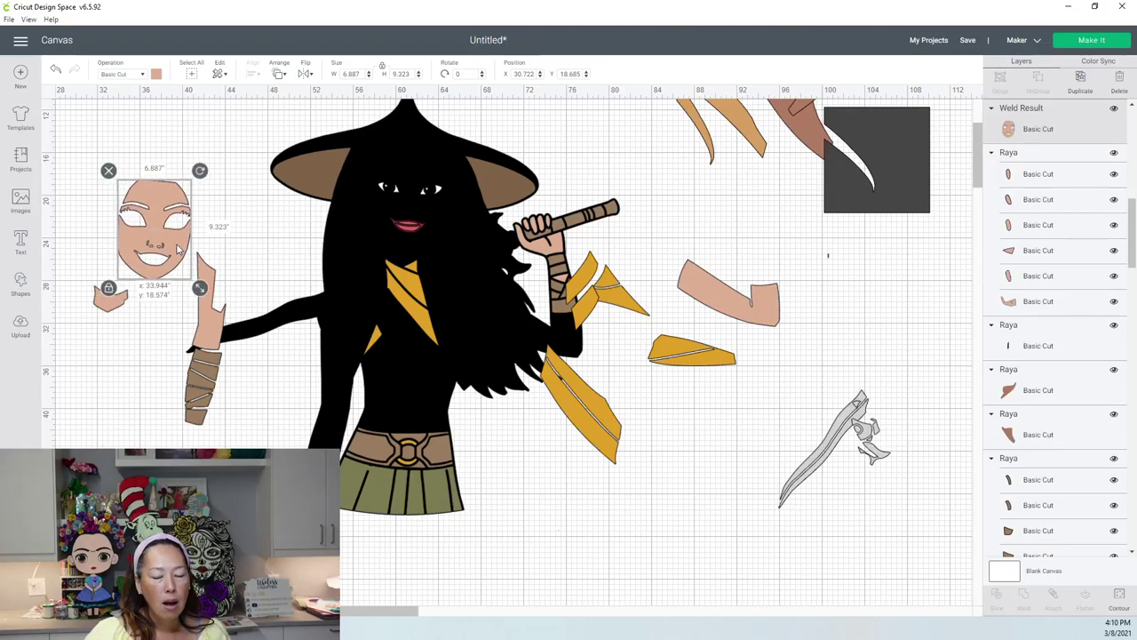
click(323, 166)
drag(323, 166, 833, 237)
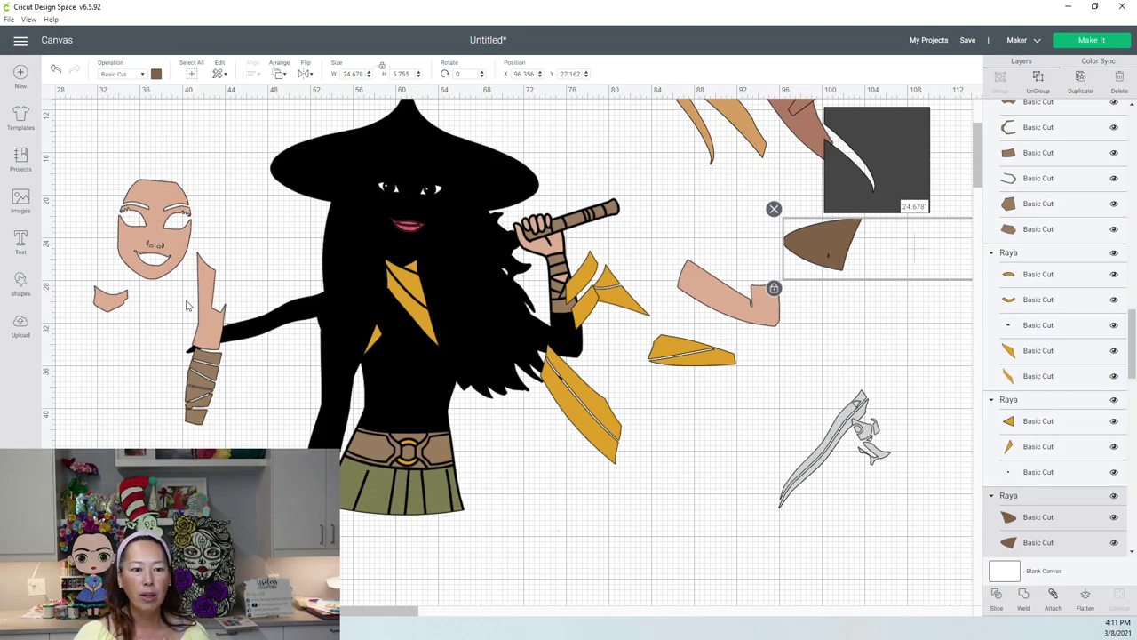
Raise the face slightly and duplicate the skin-tone face piece.
click(153, 249)
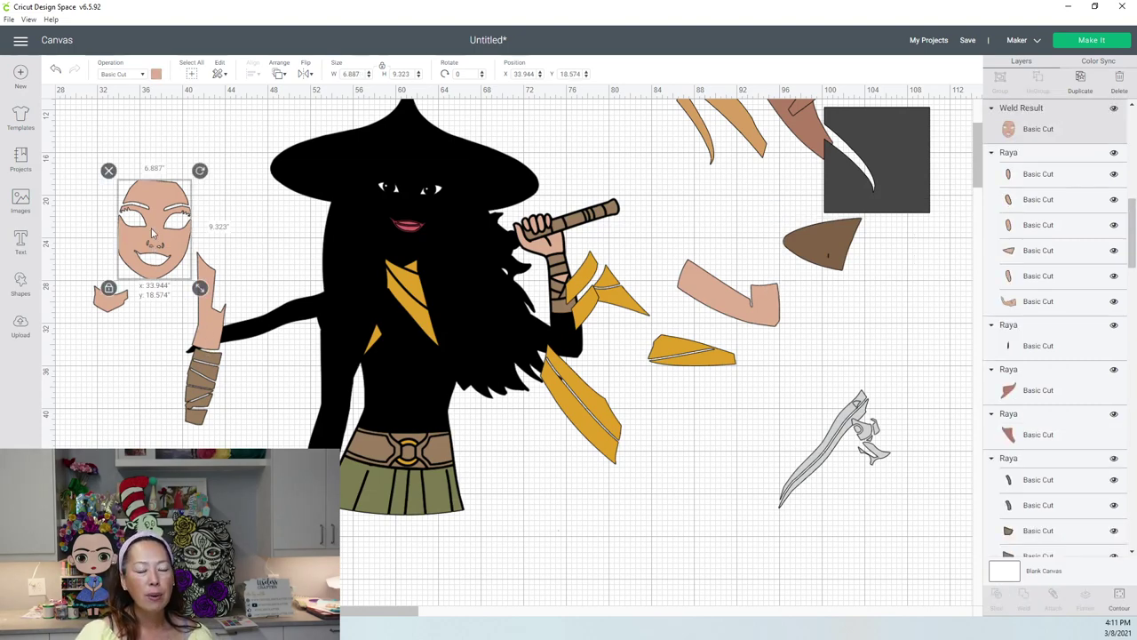
drag(153, 250, 155, 223)
click(425, 147)
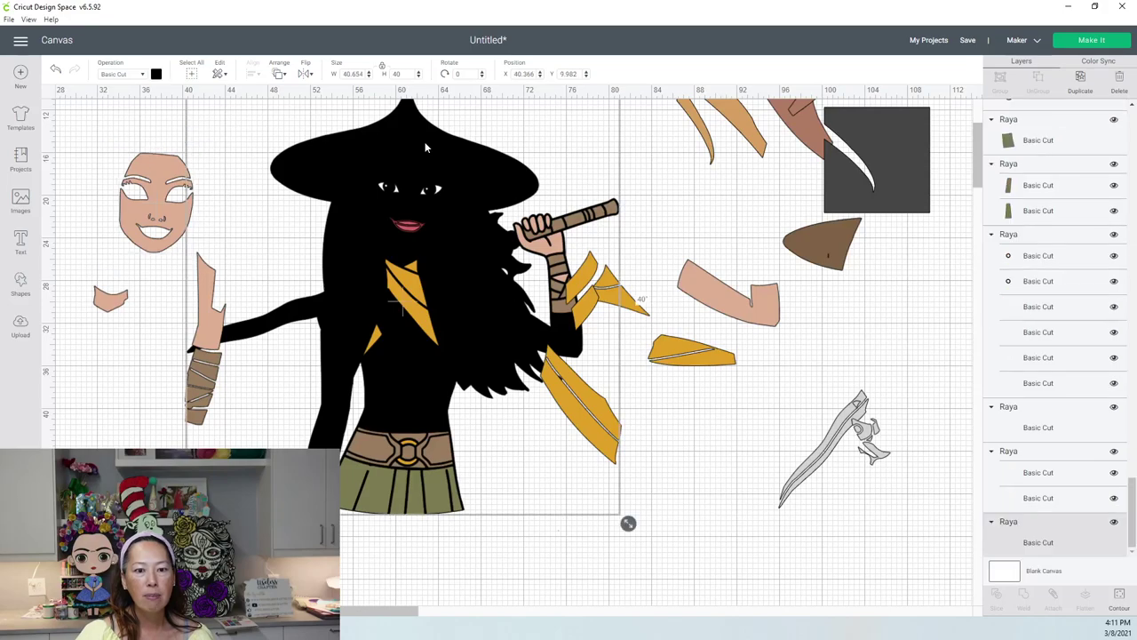
scroll(457, 244, up, 1)
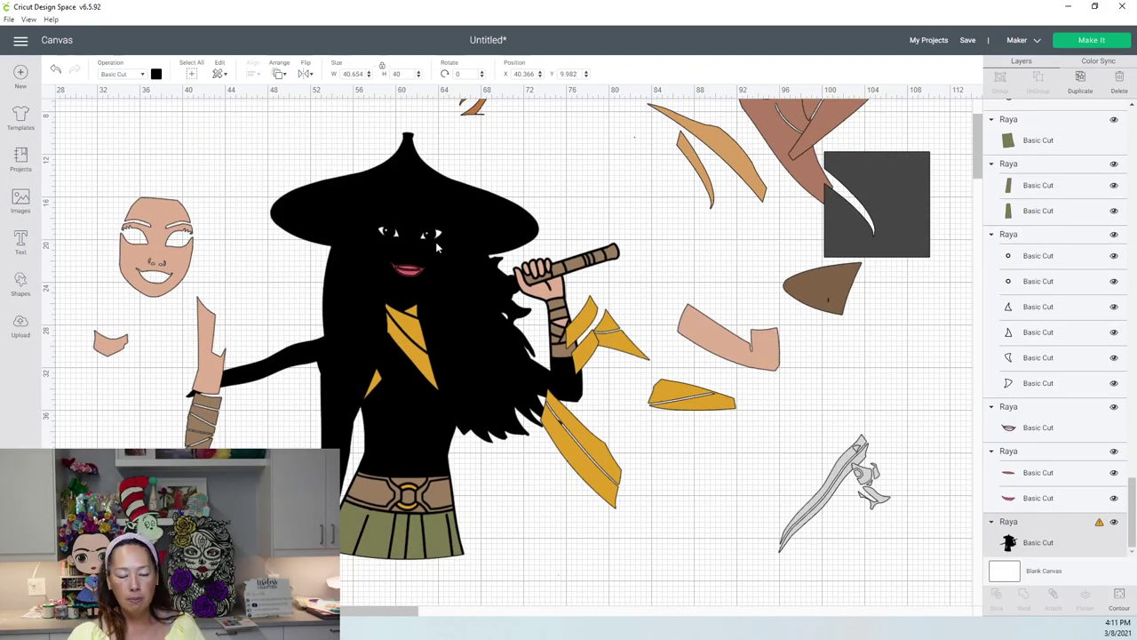
click(409, 161)
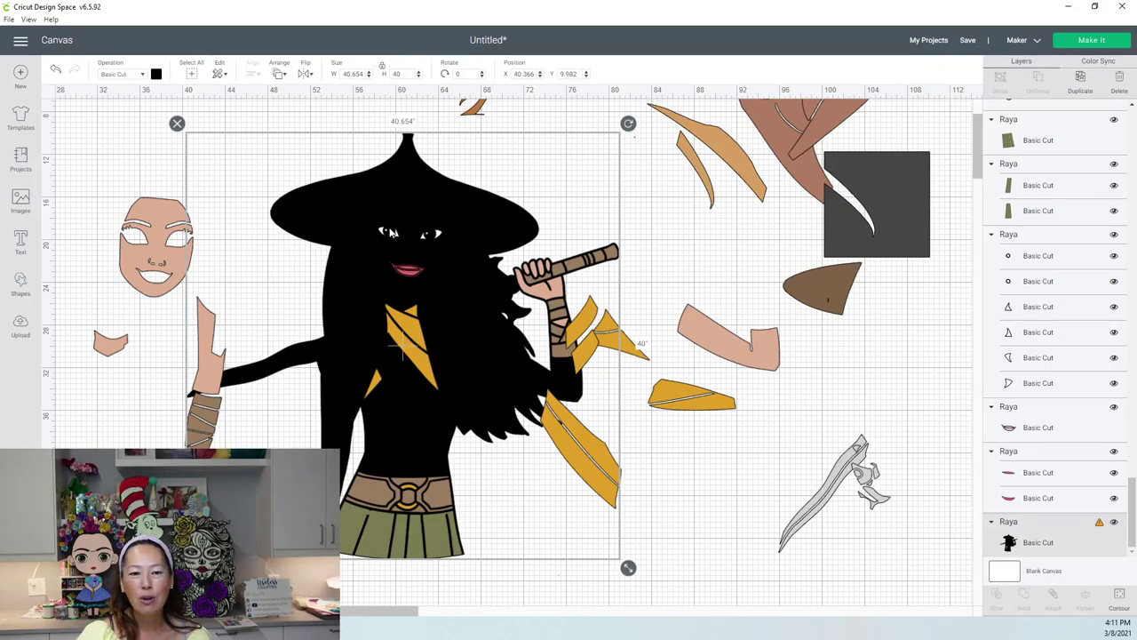
click(142, 252)
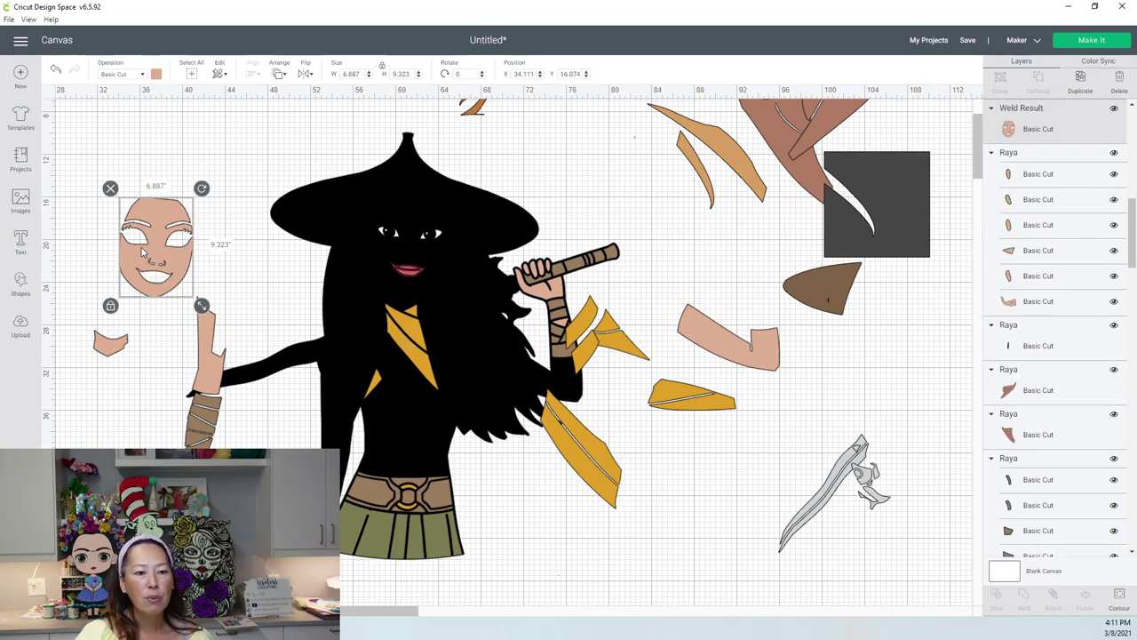
click(1072, 87)
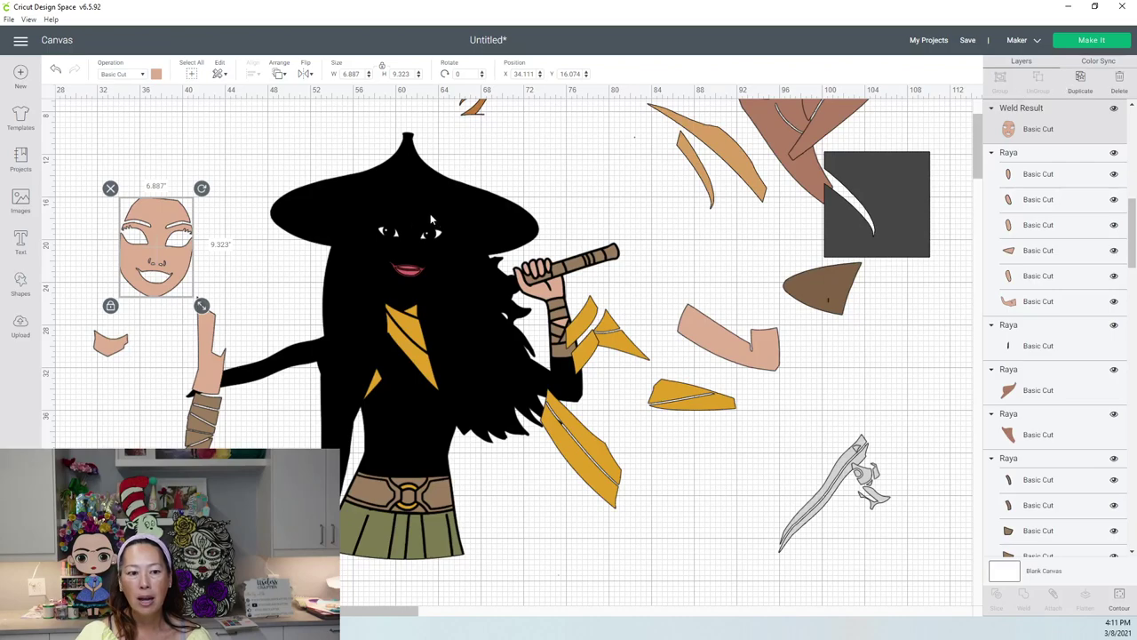
Move the face copy up beside the hat and make it solid black.
drag(182, 240, 256, 159)
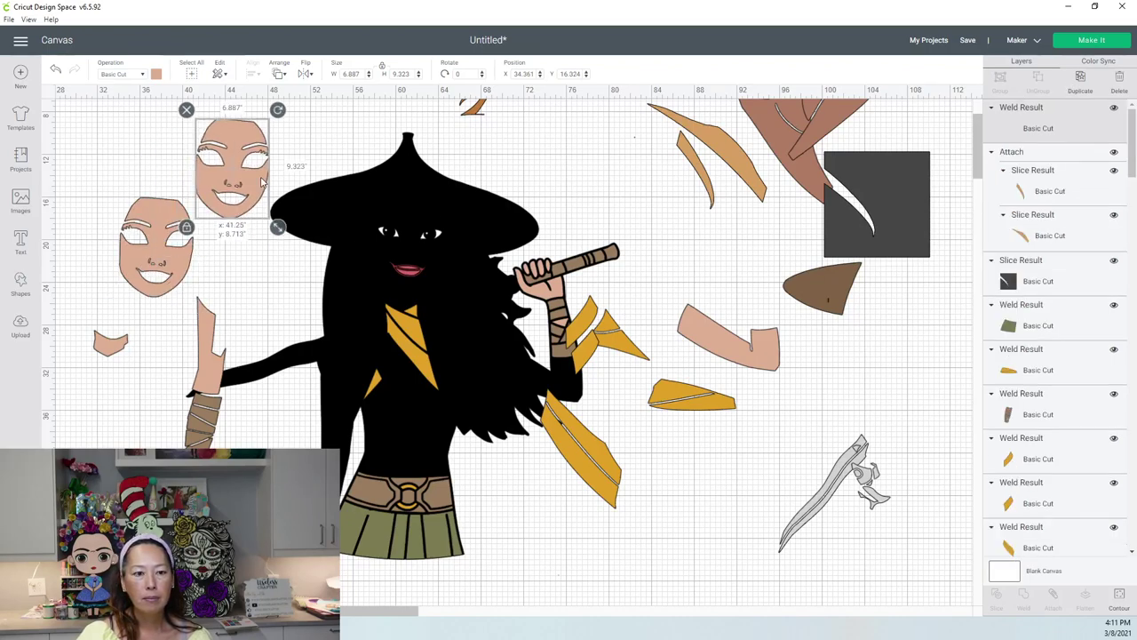
click(156, 73)
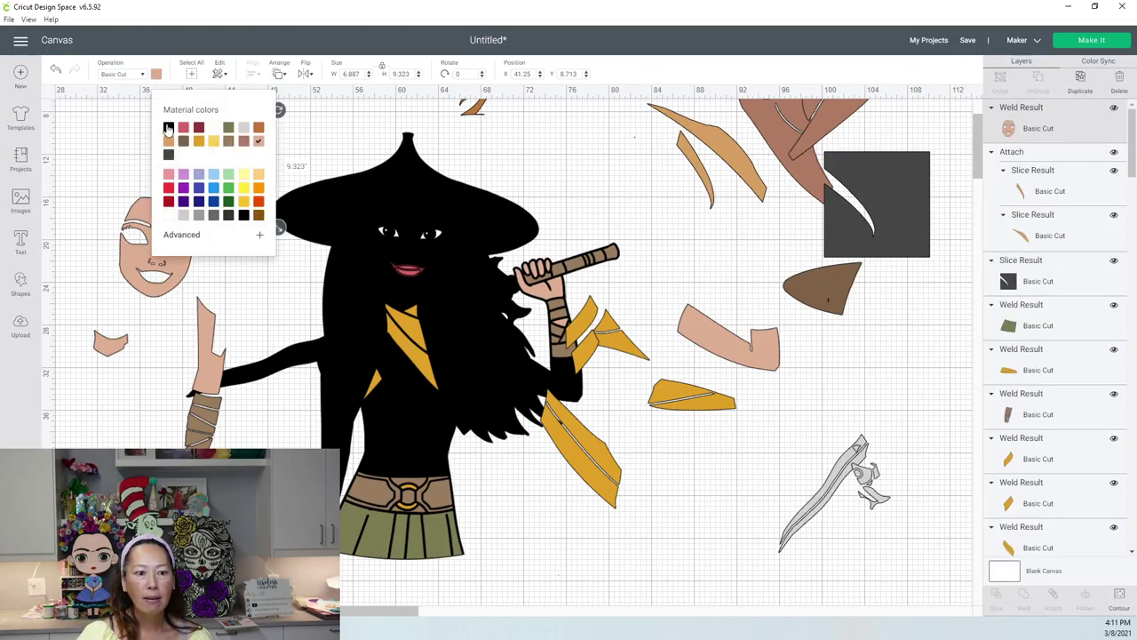
click(168, 127)
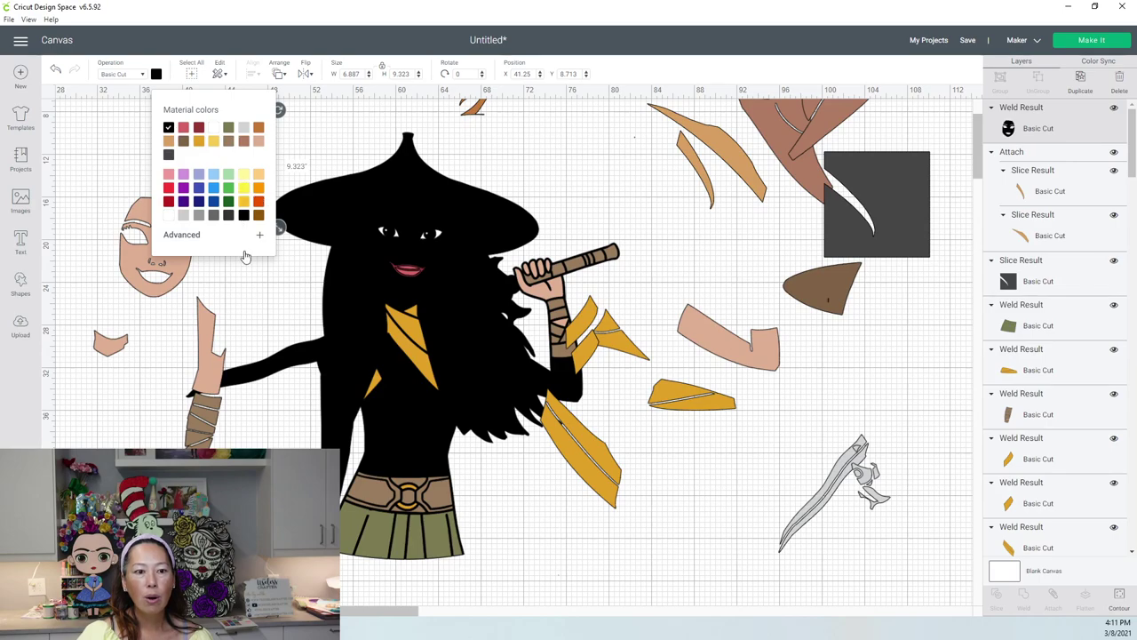
click(249, 299)
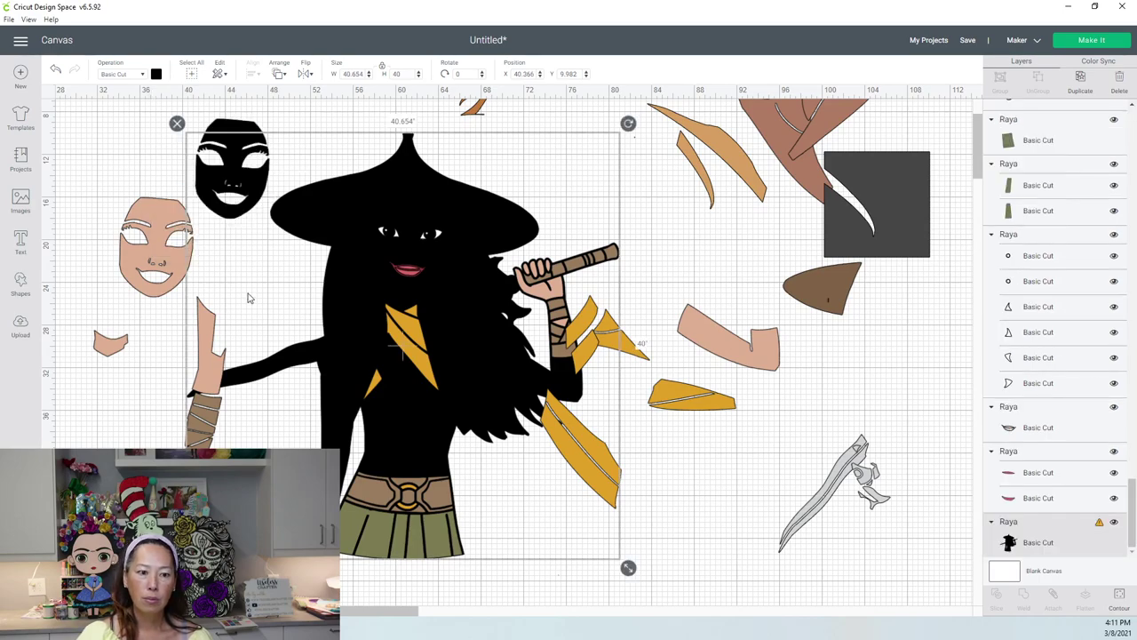
Separate the faces: skin-tone face down over the hair, black face up and left.
click(228, 167)
click(140, 227)
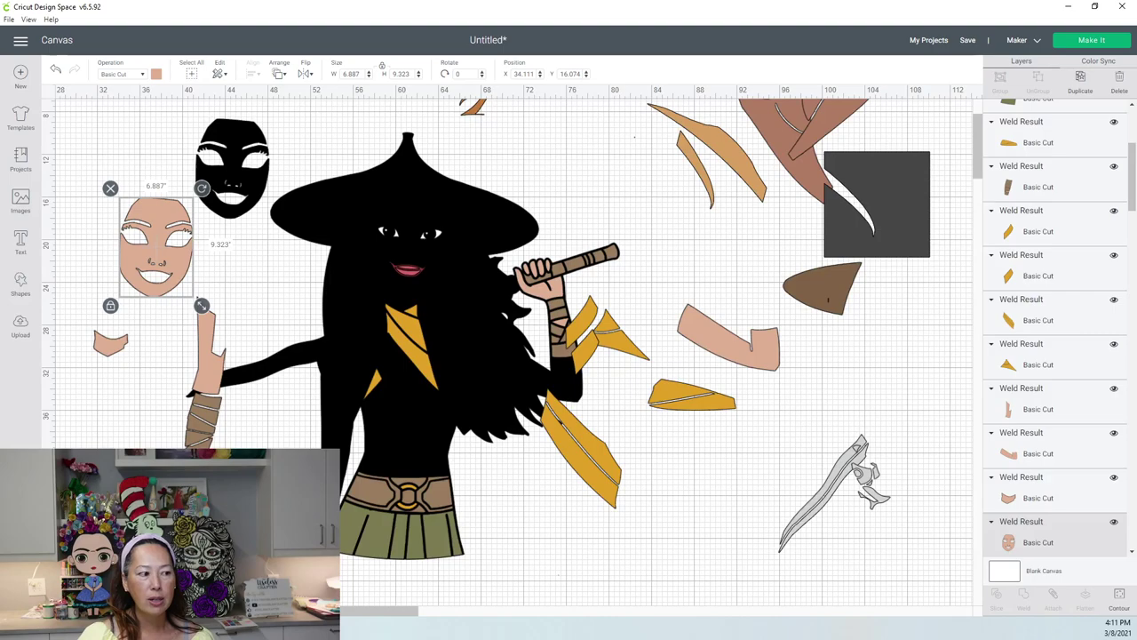
scroll(142, 235, up, 3)
scroll(143, 234, up, 3)
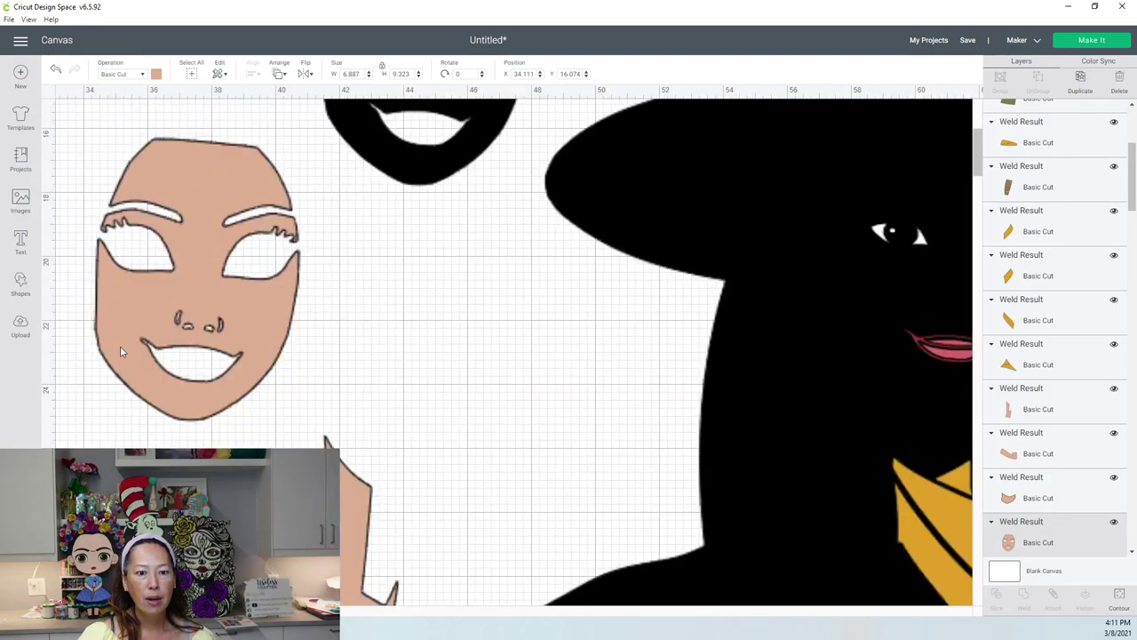
drag(120, 358, 567, 464)
drag(594, 471, 594, 471)
scroll(593, 471, up, 3)
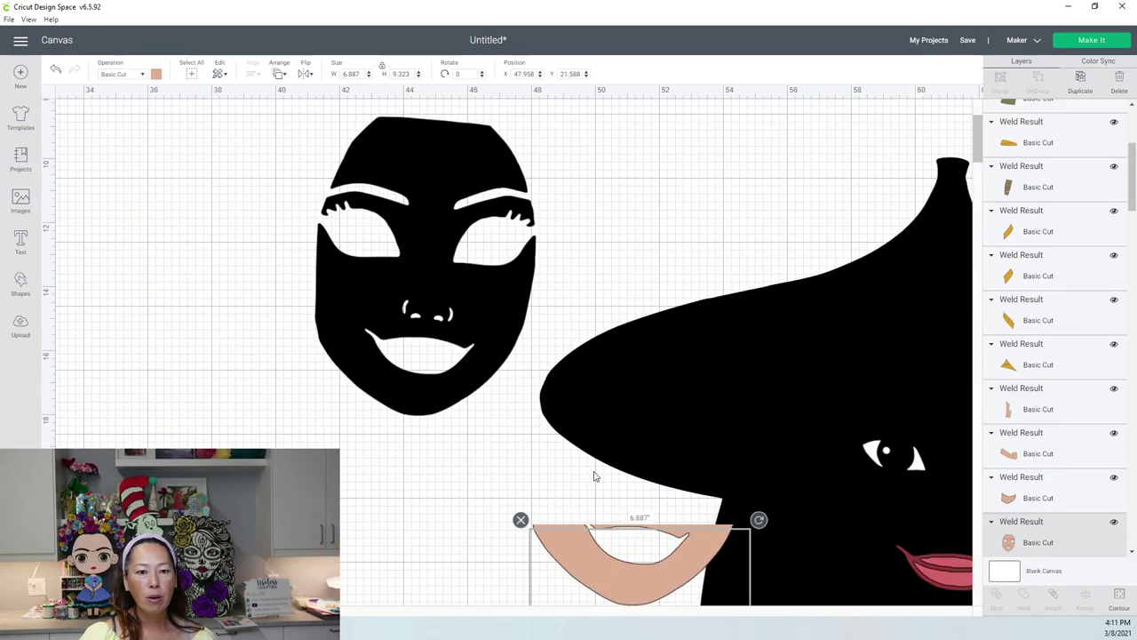
drag(443, 273, 360, 244)
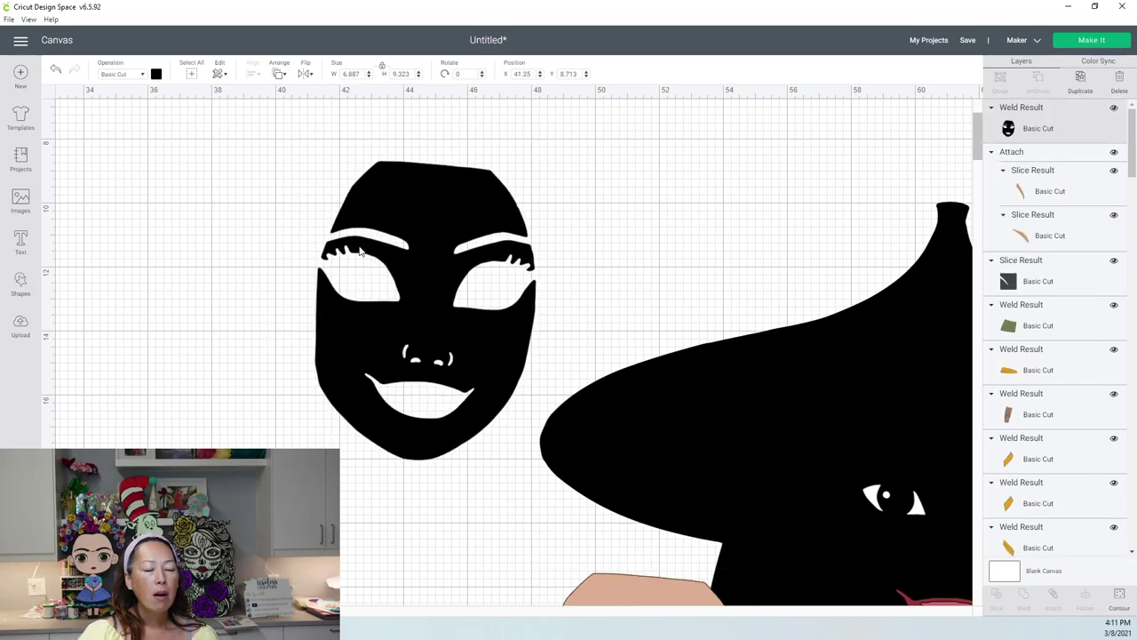
Add a circle, hide the black face's nose and mouth contours, and move the skin face up.
click(24, 282)
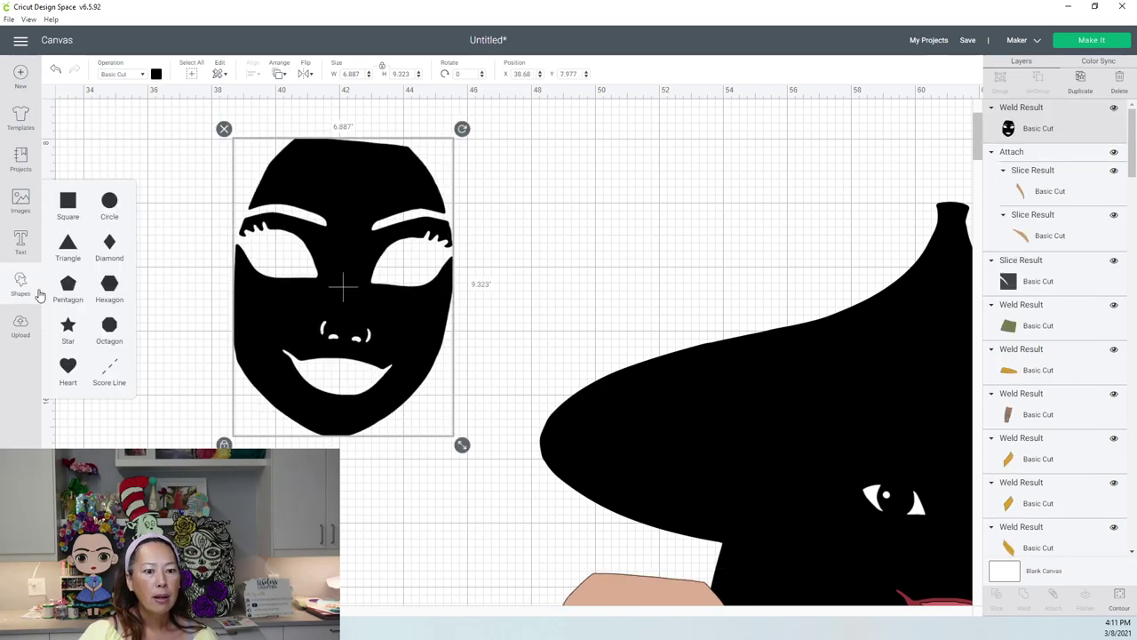
click(111, 203)
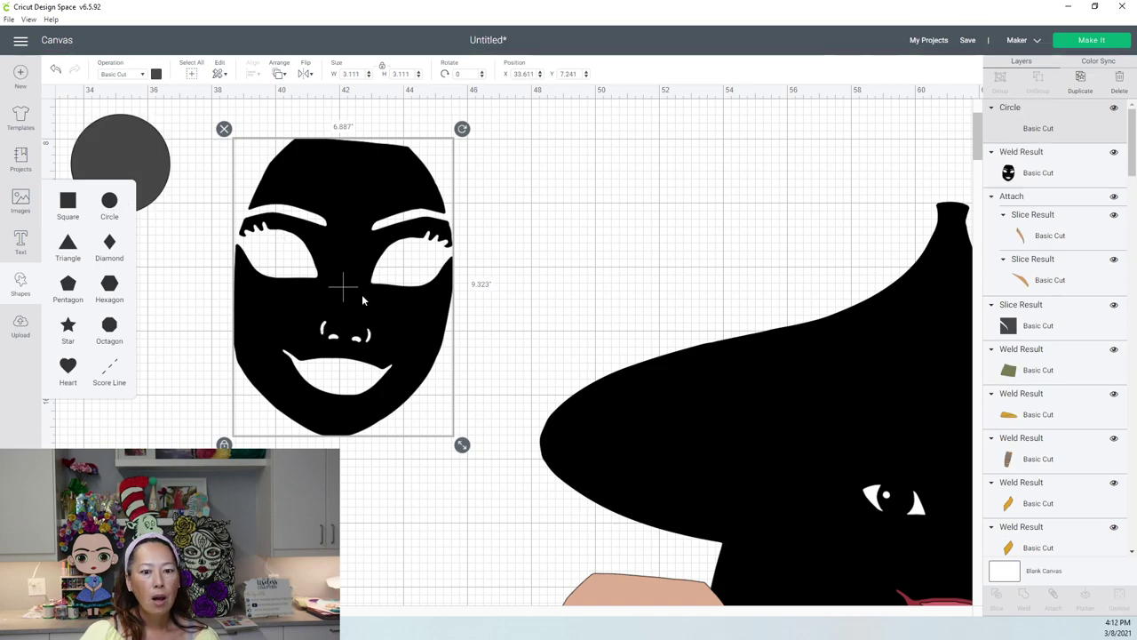
click(355, 255)
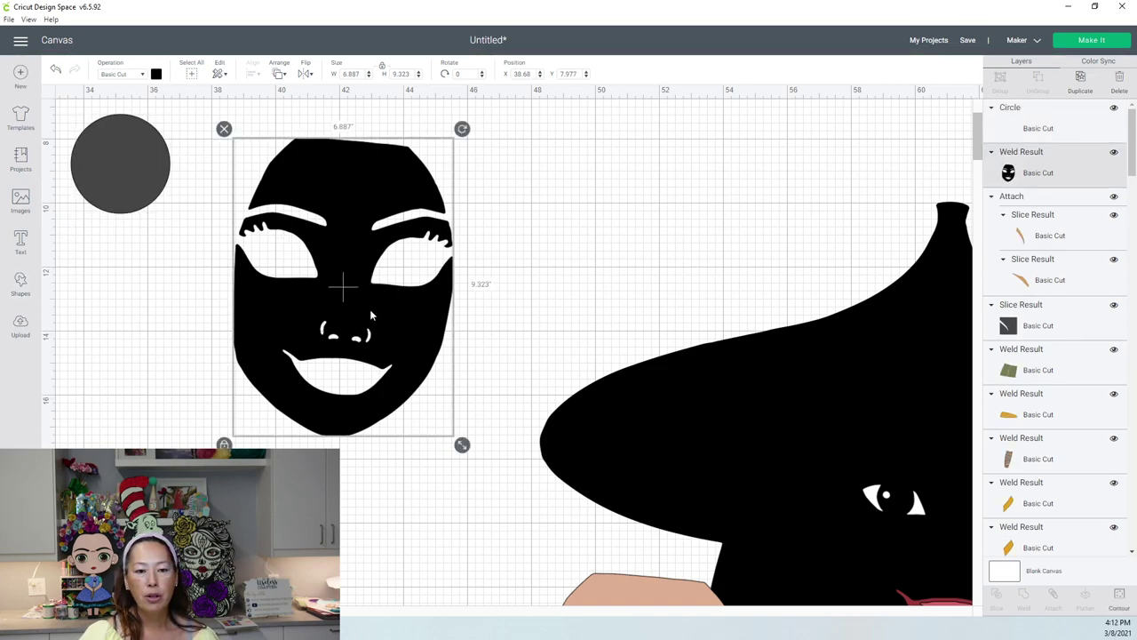
click(1120, 596)
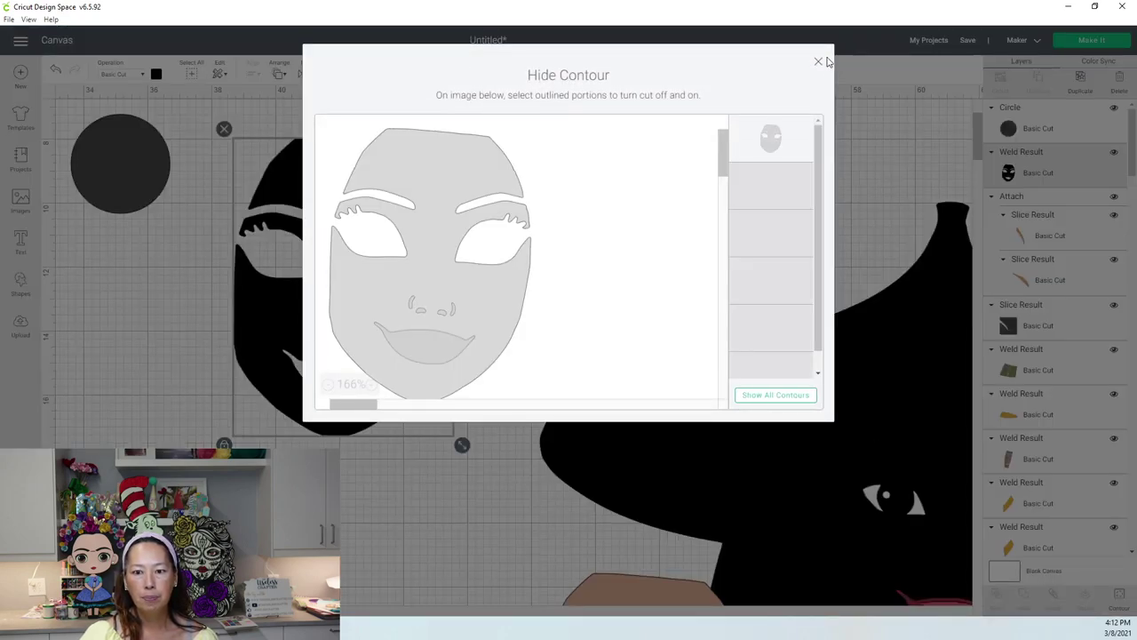
click(818, 65)
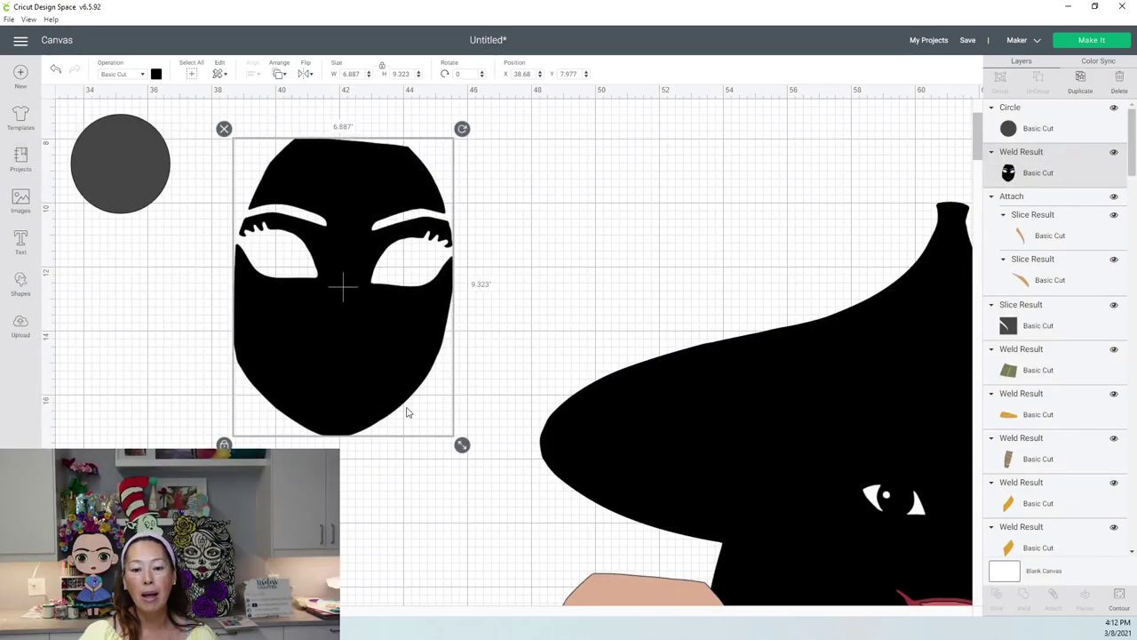
drag(613, 597, 382, 205)
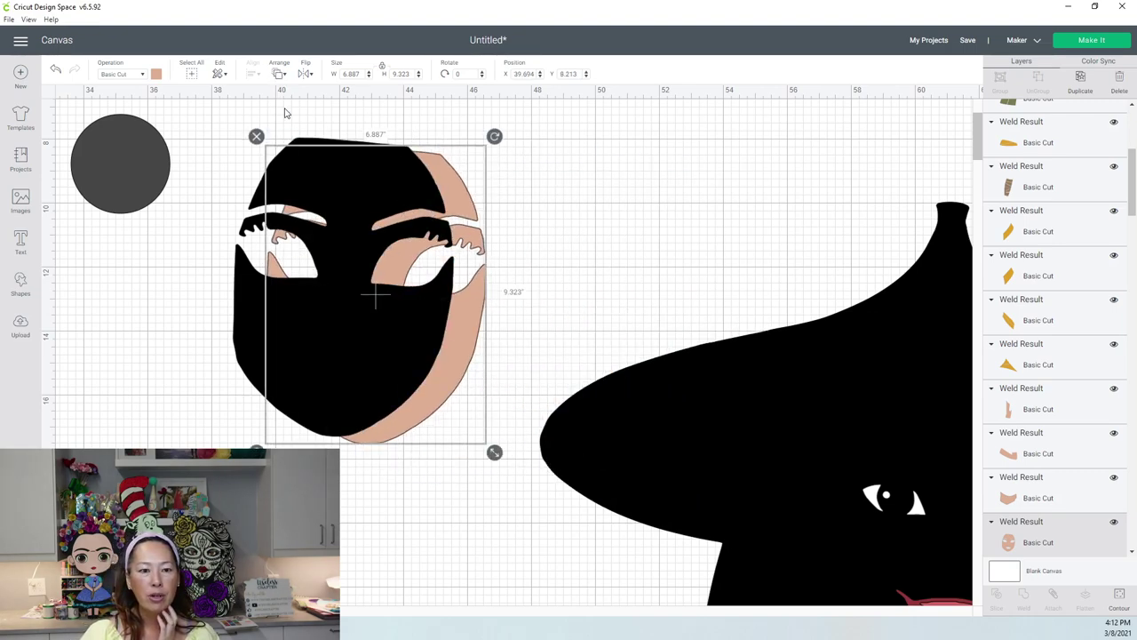
Bring the skin-tone face to front, shift it right, and place the grey circle on the left eye.
click(280, 74)
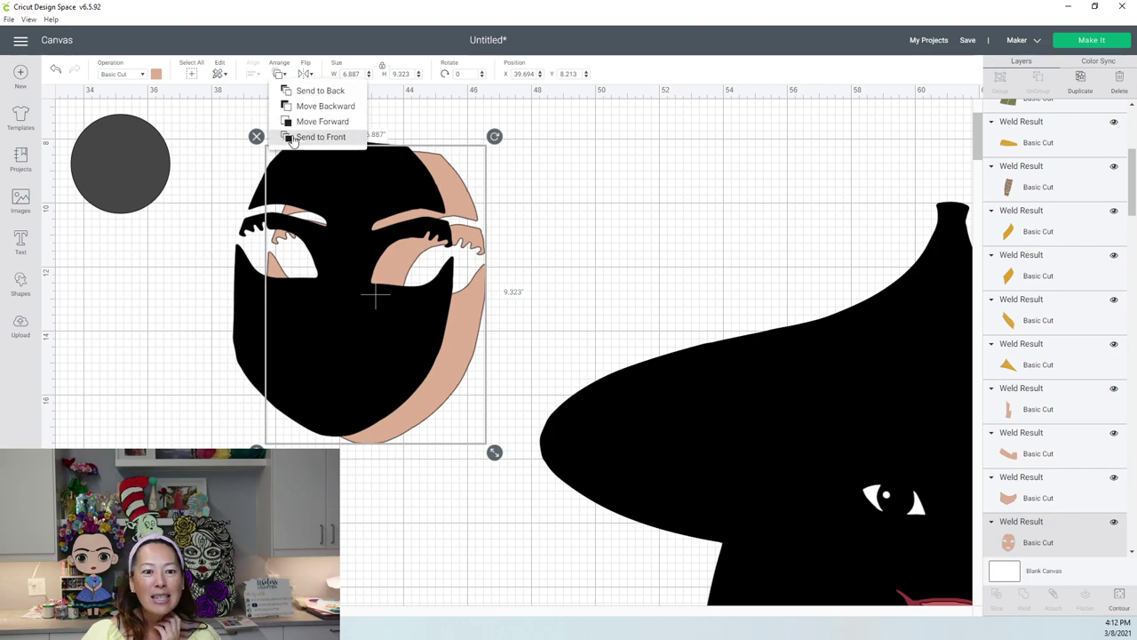
click(306, 135)
drag(451, 296, 414, 319)
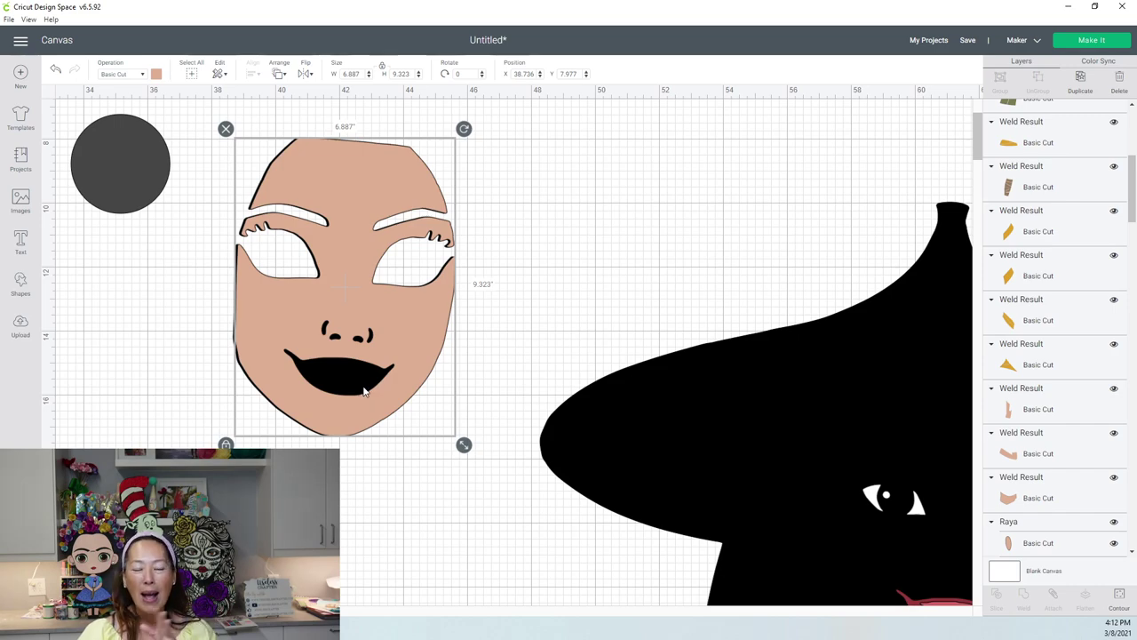
drag(354, 301, 701, 313)
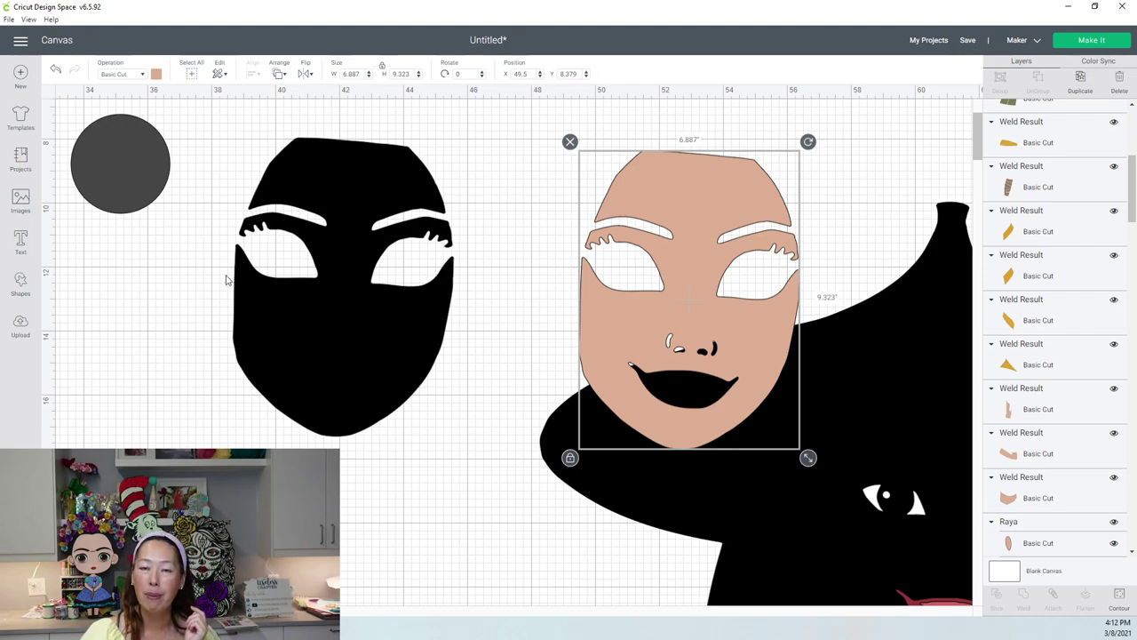
click(119, 163)
drag(119, 164, 282, 243)
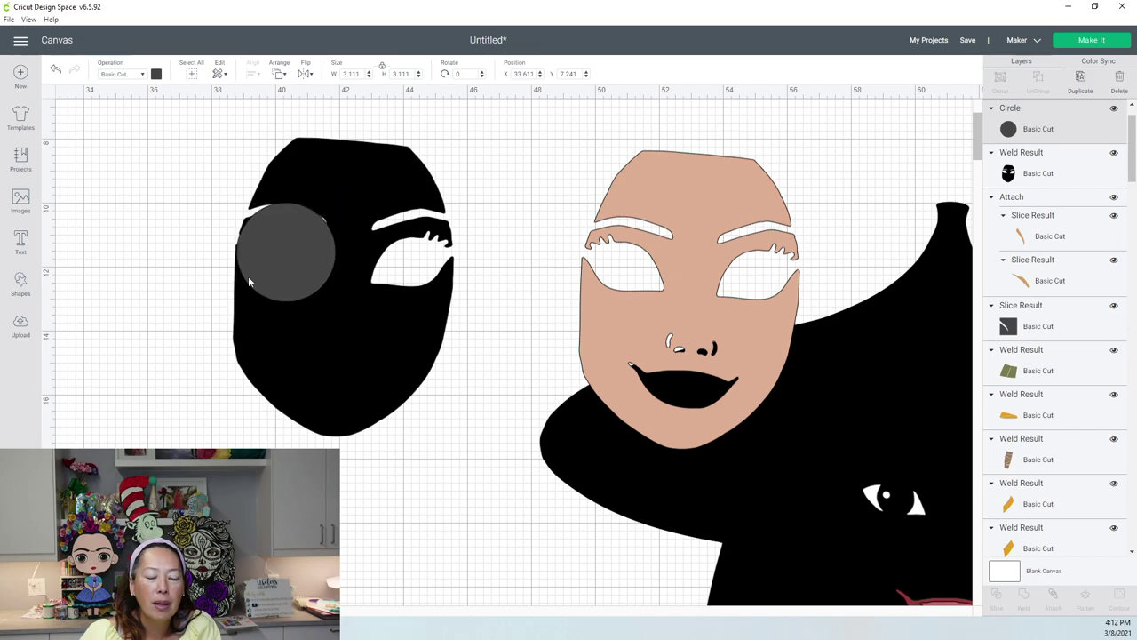
Duplicate the grey circle onto the right eye and nudge the left circle into place.
click(160, 322)
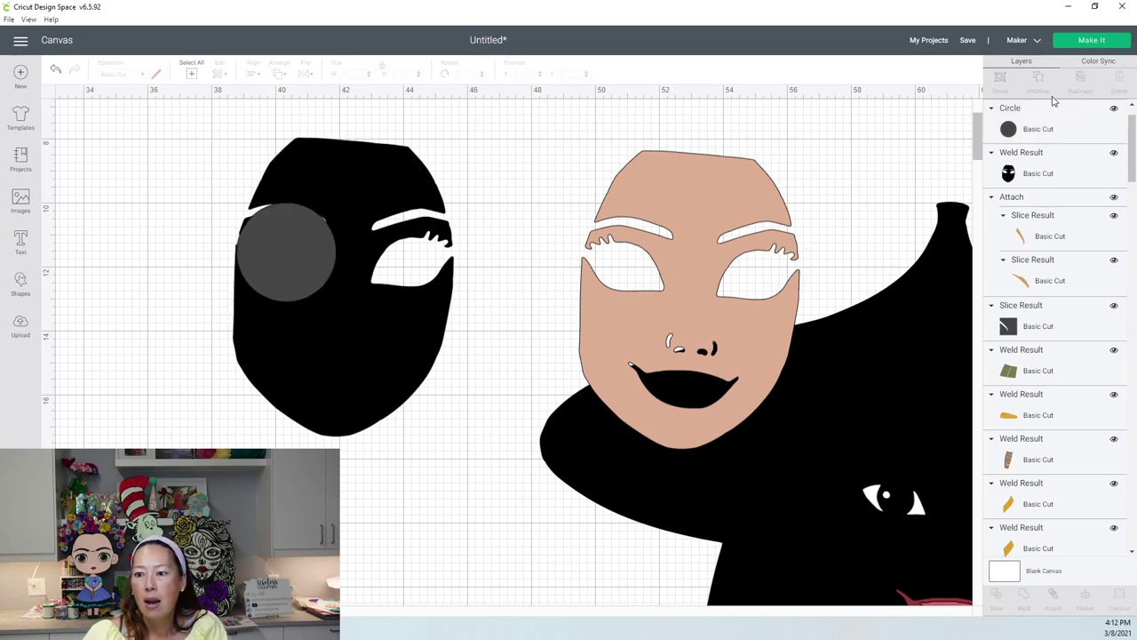
click(277, 228)
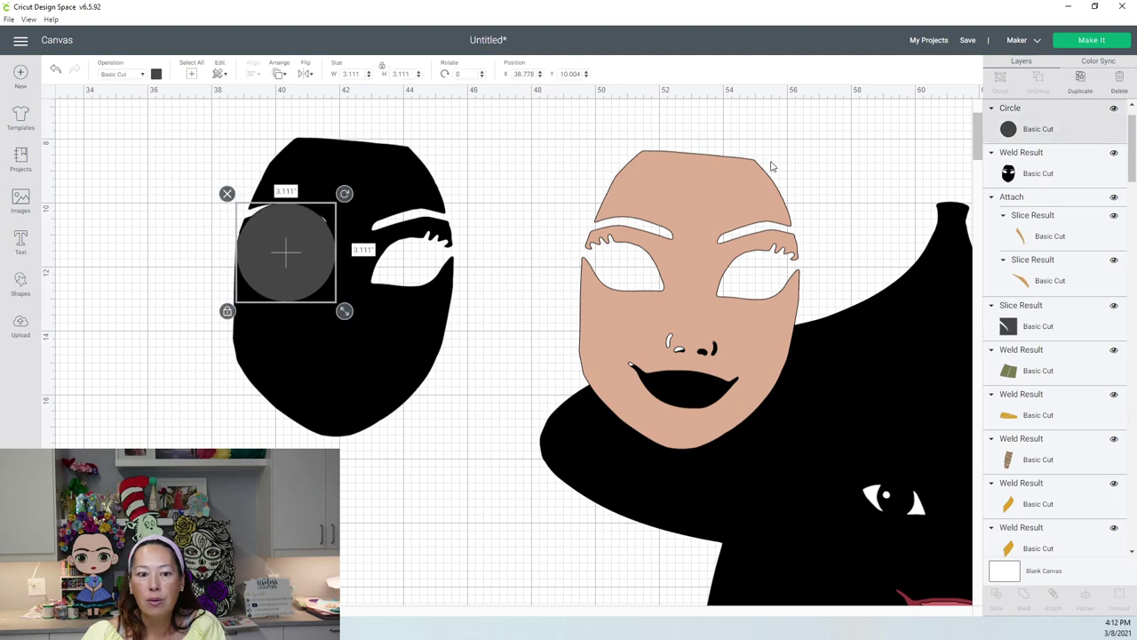
click(1084, 83)
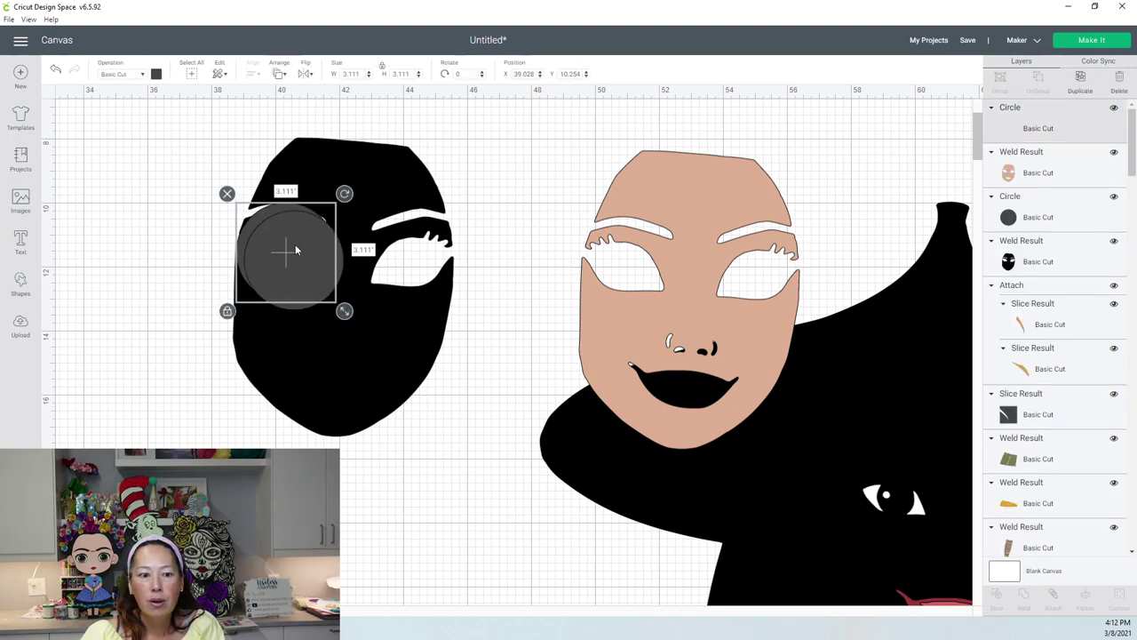
drag(287, 243, 406, 247)
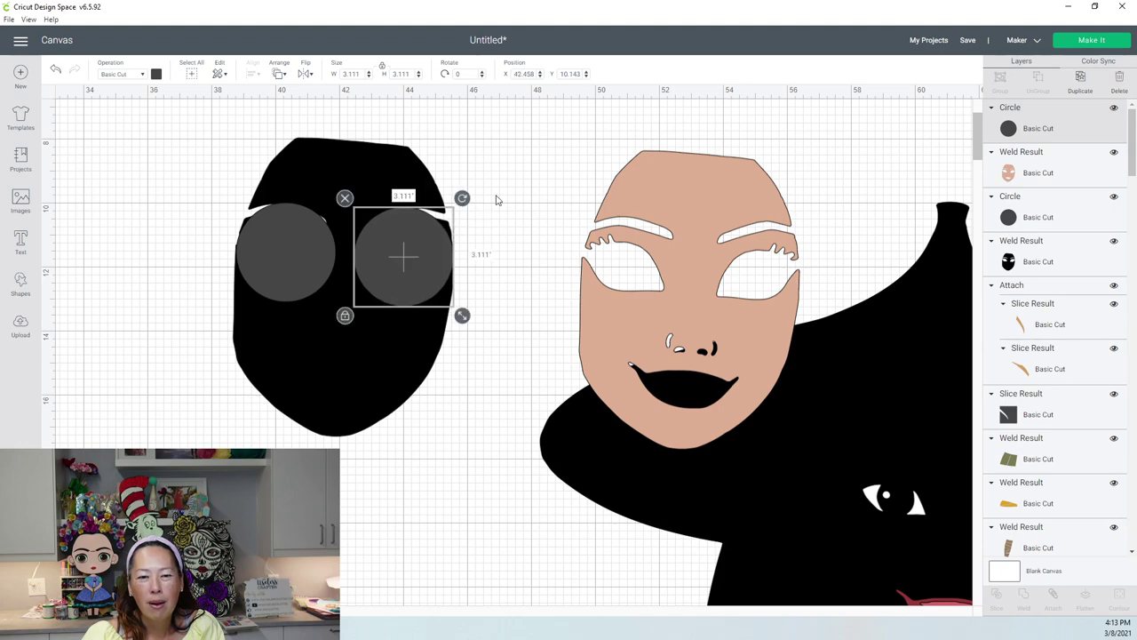
click(498, 199)
drag(294, 257, 291, 254)
Duplicate the circles again, placing copies over the left and right eyes.
click(135, 249)
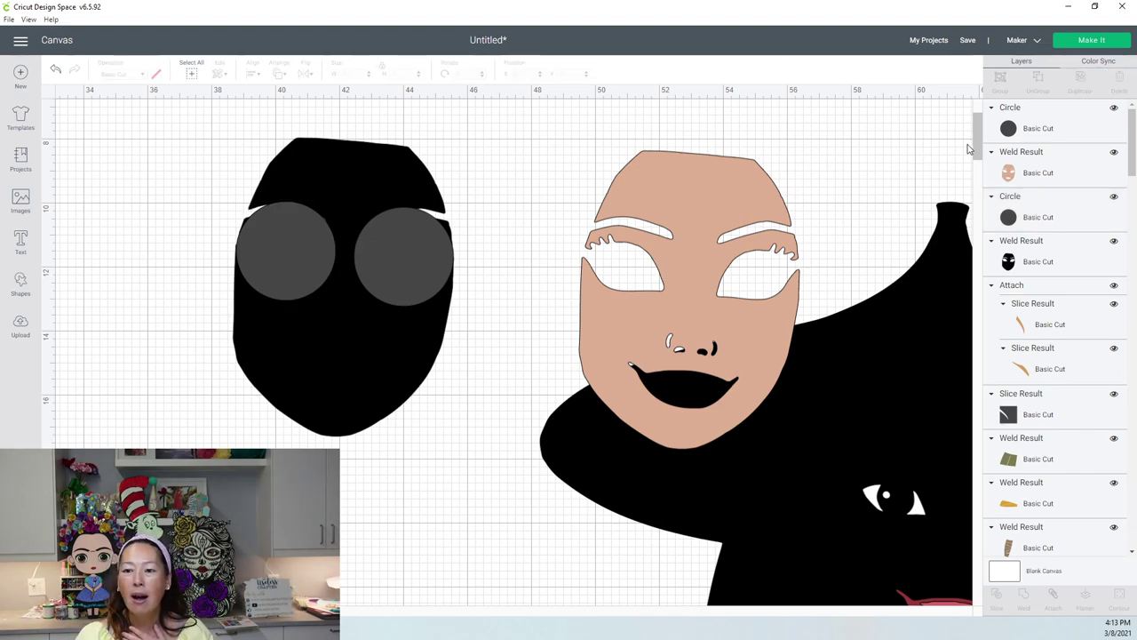
click(1027, 128)
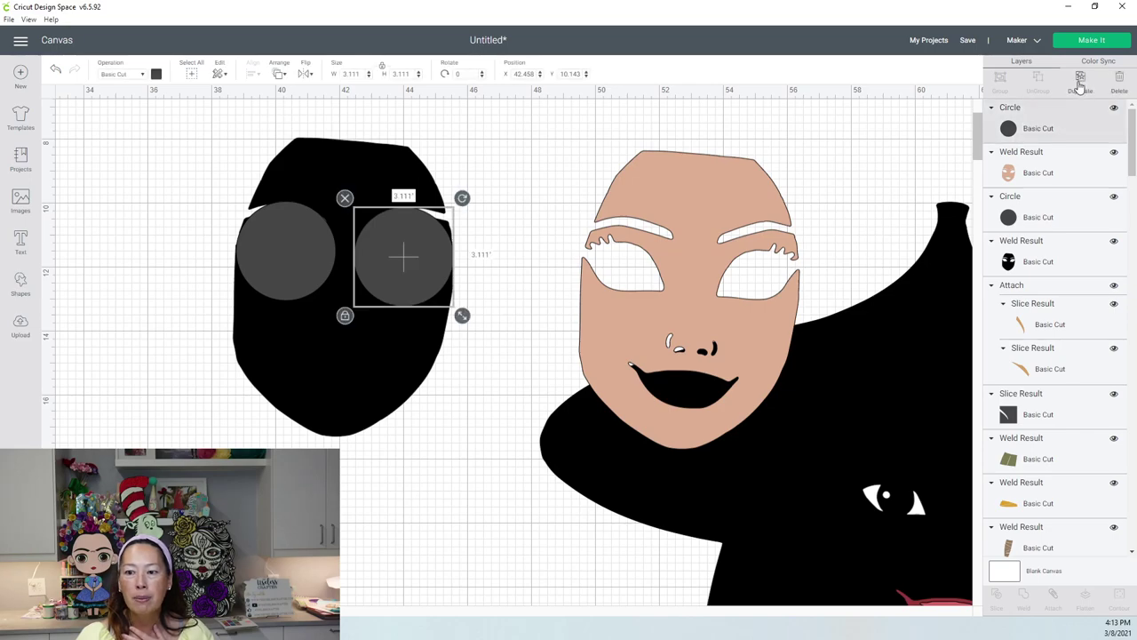
key(ctrl+d)
drag(412, 228, 304, 222)
click(602, 220)
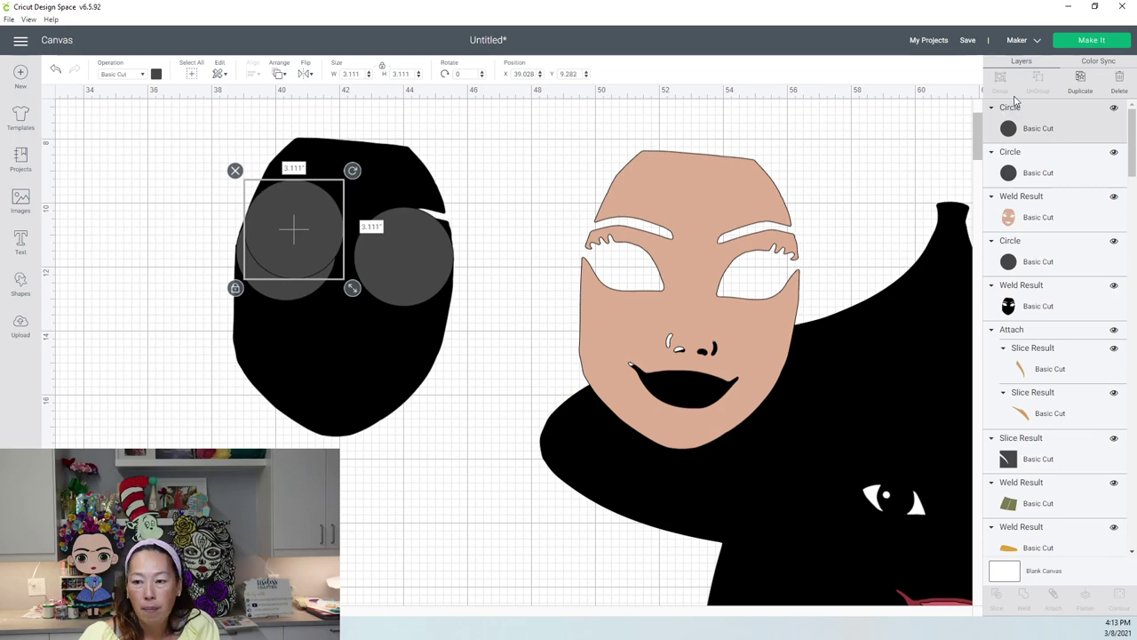
click(1077, 85)
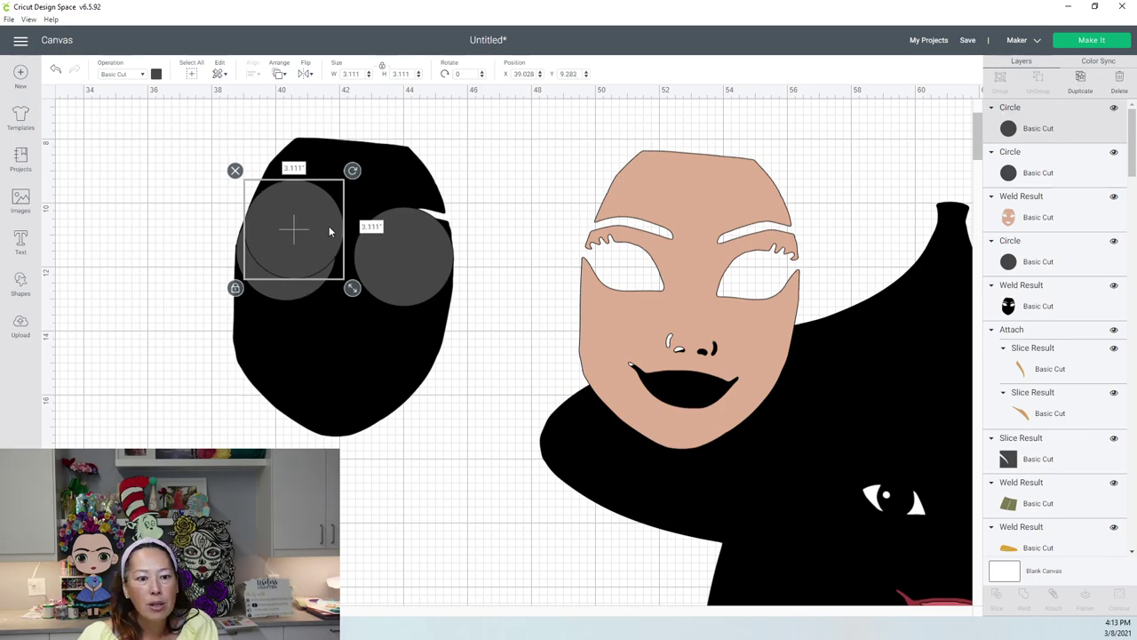
drag(323, 226, 421, 223)
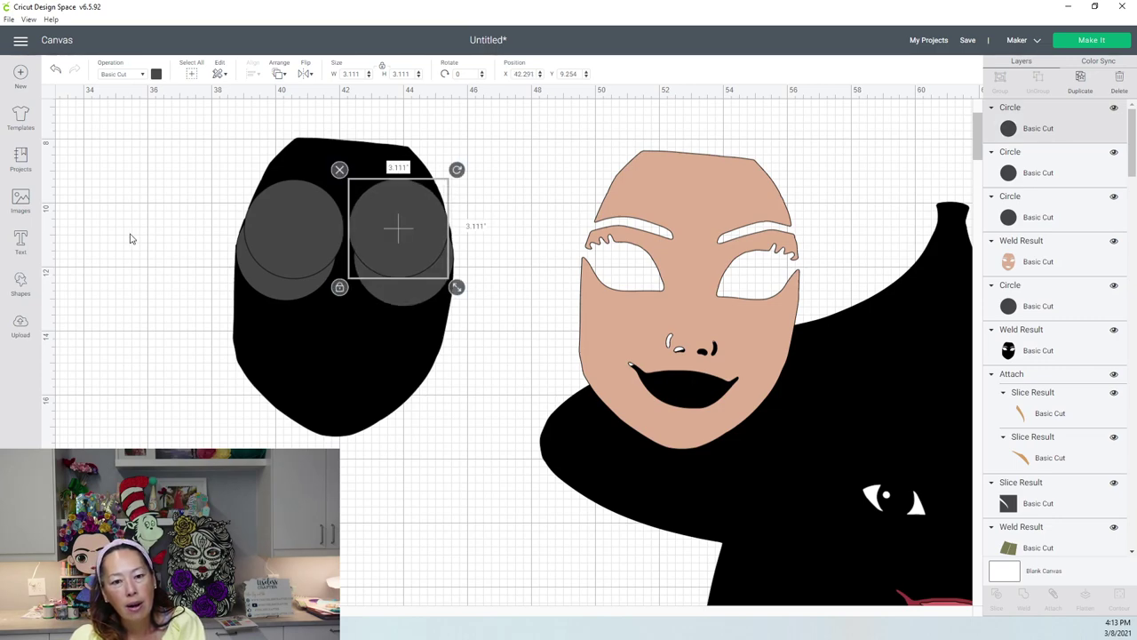
Marquee-select the black head together with its two eye circles, then clear the selection.
click(125, 228)
drag(175, 152, 433, 388)
click(218, 169)
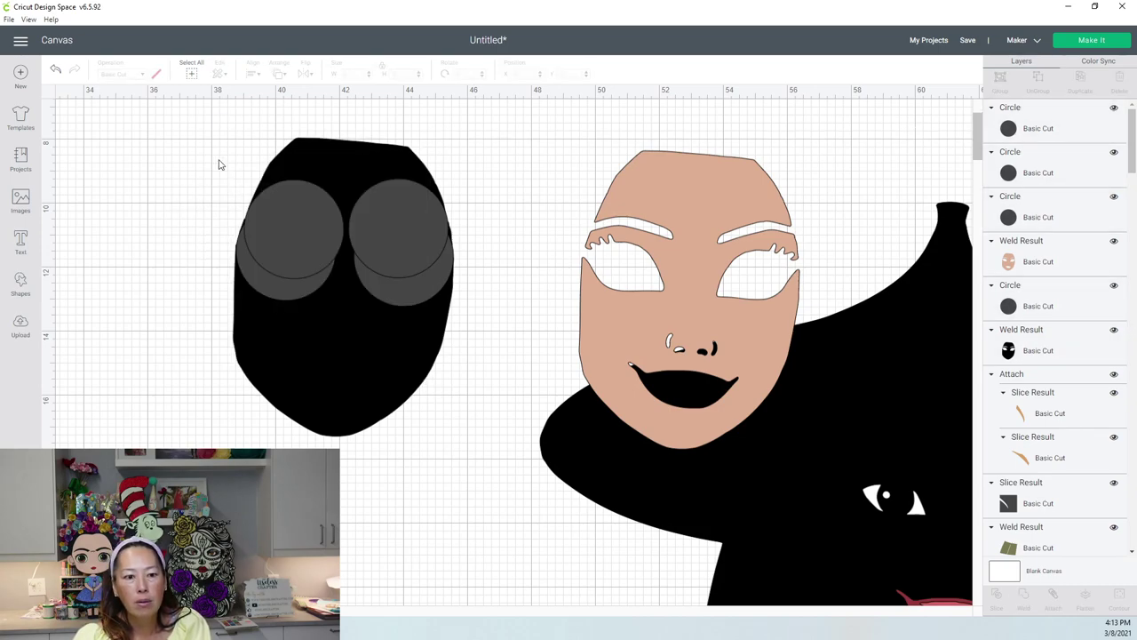
drag(253, 127, 432, 276)
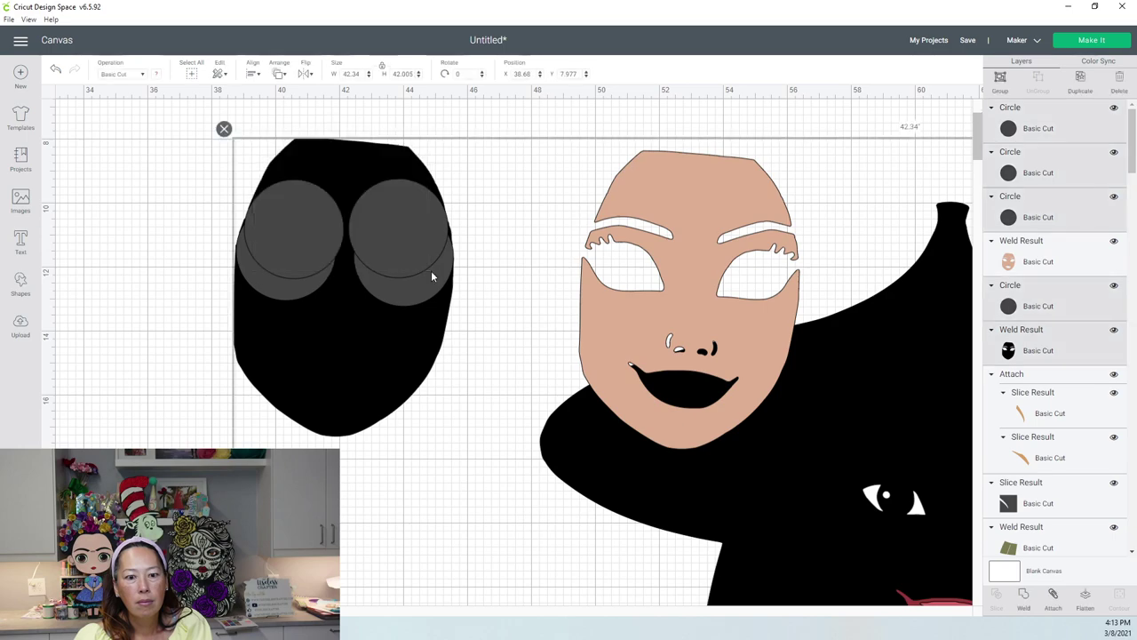
click(379, 115)
drag(303, 116, 372, 233)
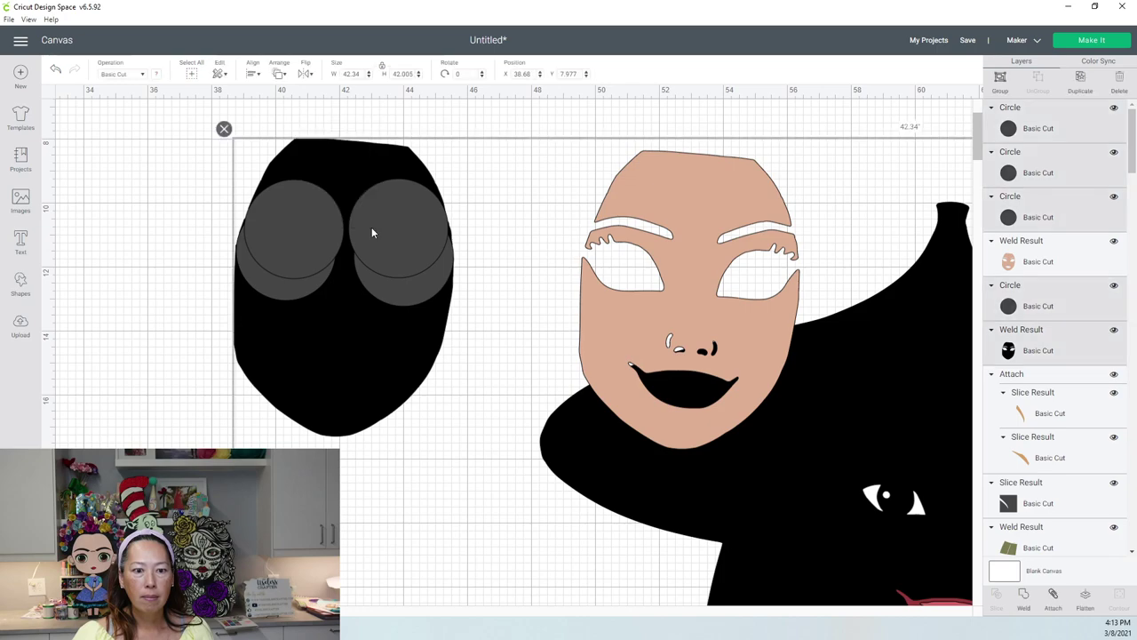
click(172, 239)
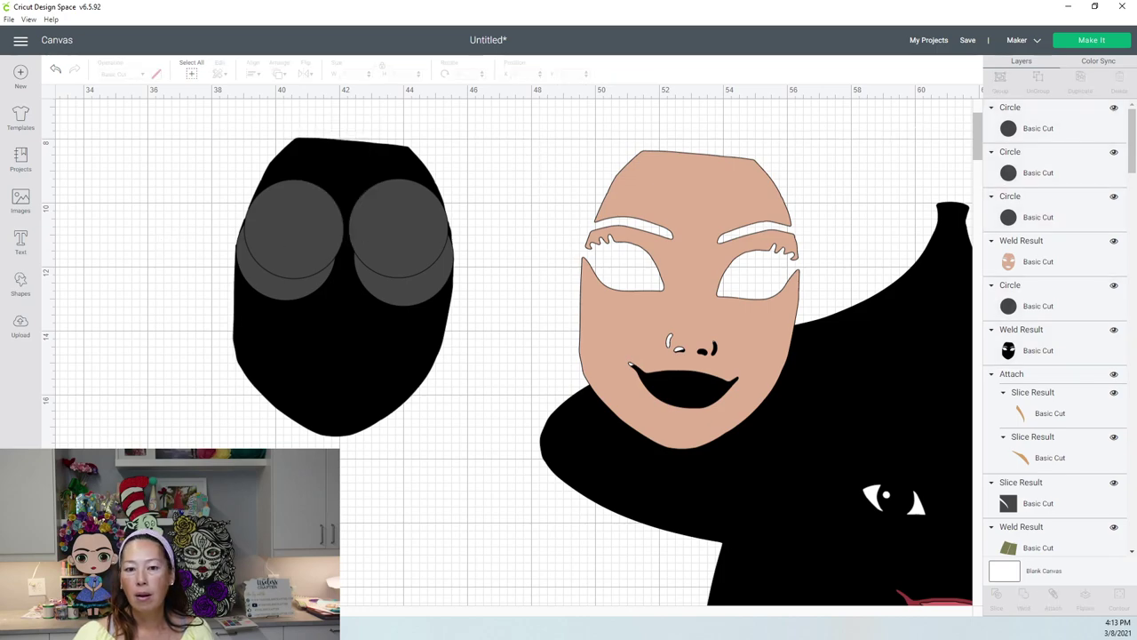
Zoom out and move the black hat-and-body silhouette away from the goggled head.
key(ctrl+minus)
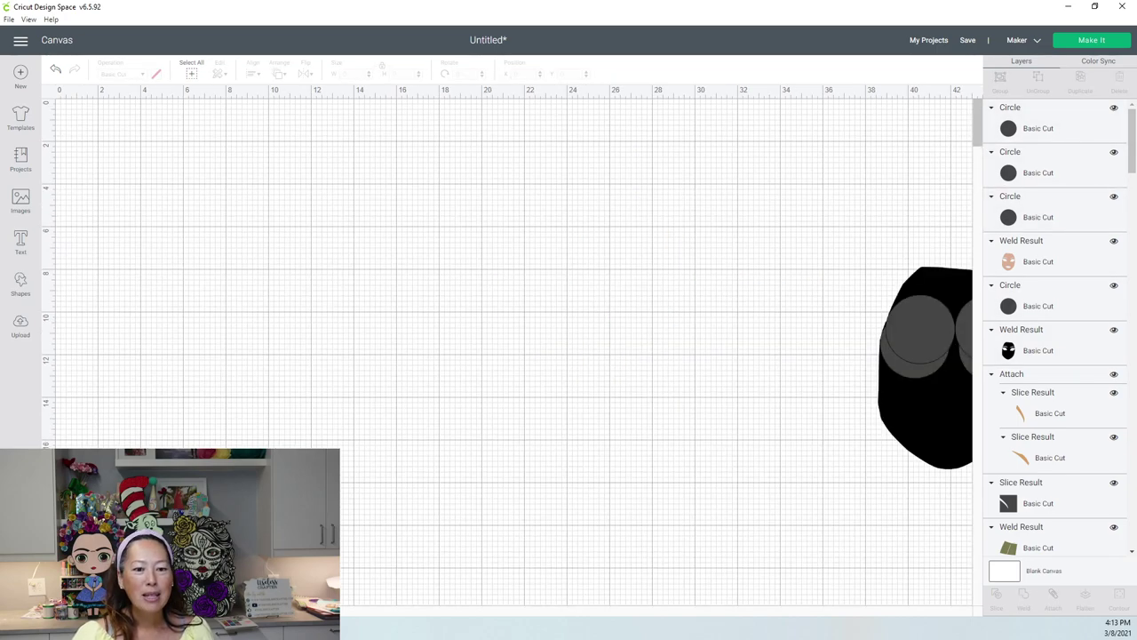
key(ctrl+minus)
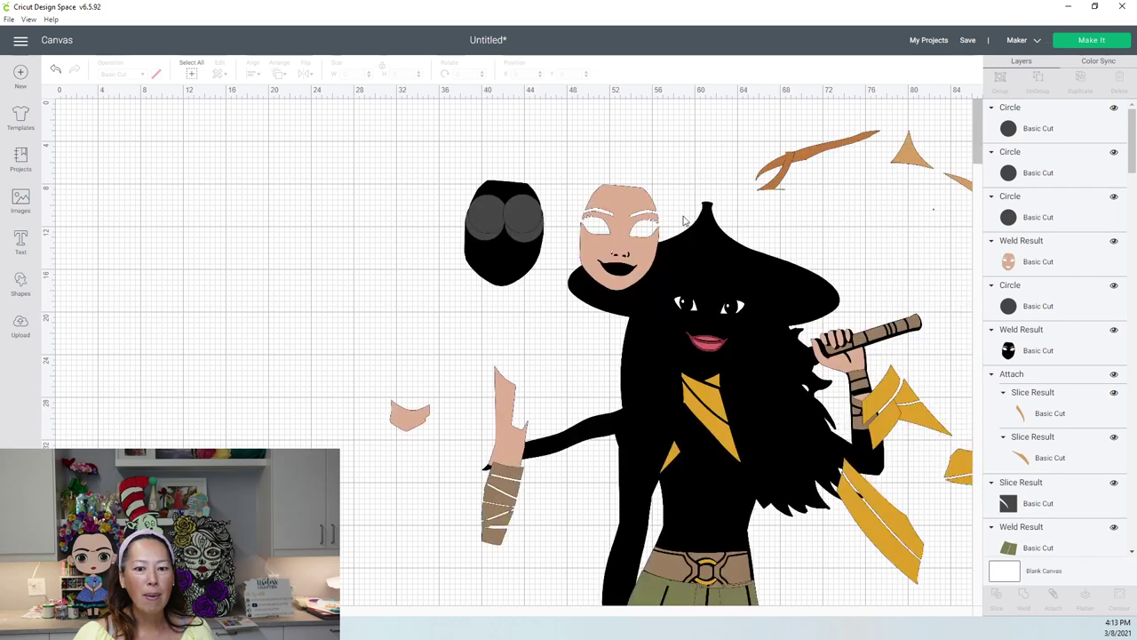
drag(421, 175, 530, 298)
click(455, 193)
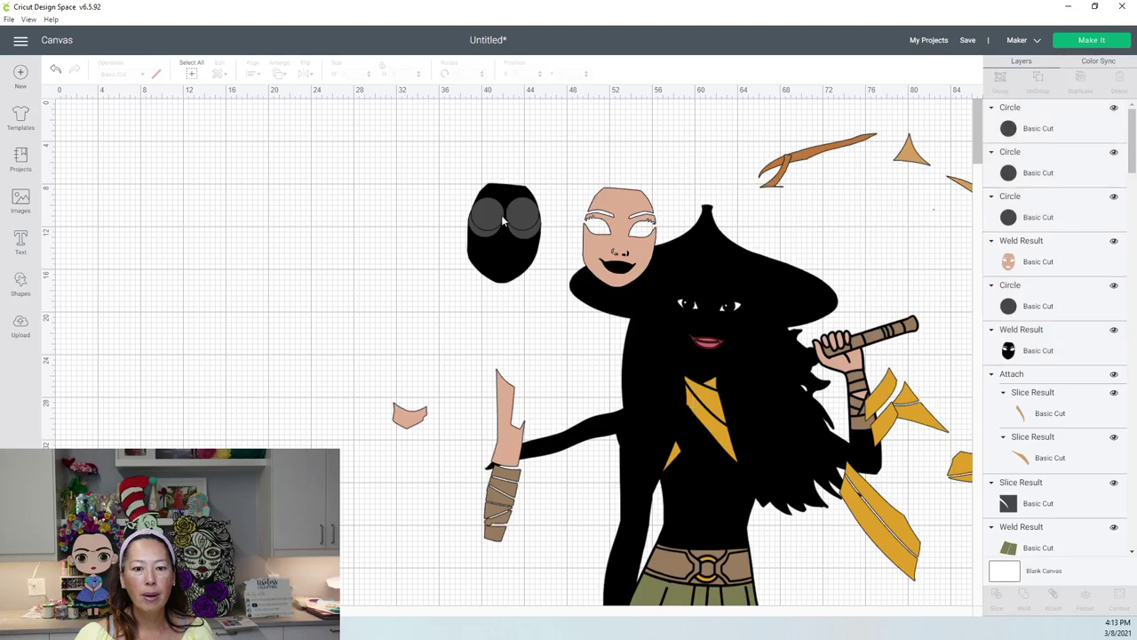
drag(463, 183, 177, 207)
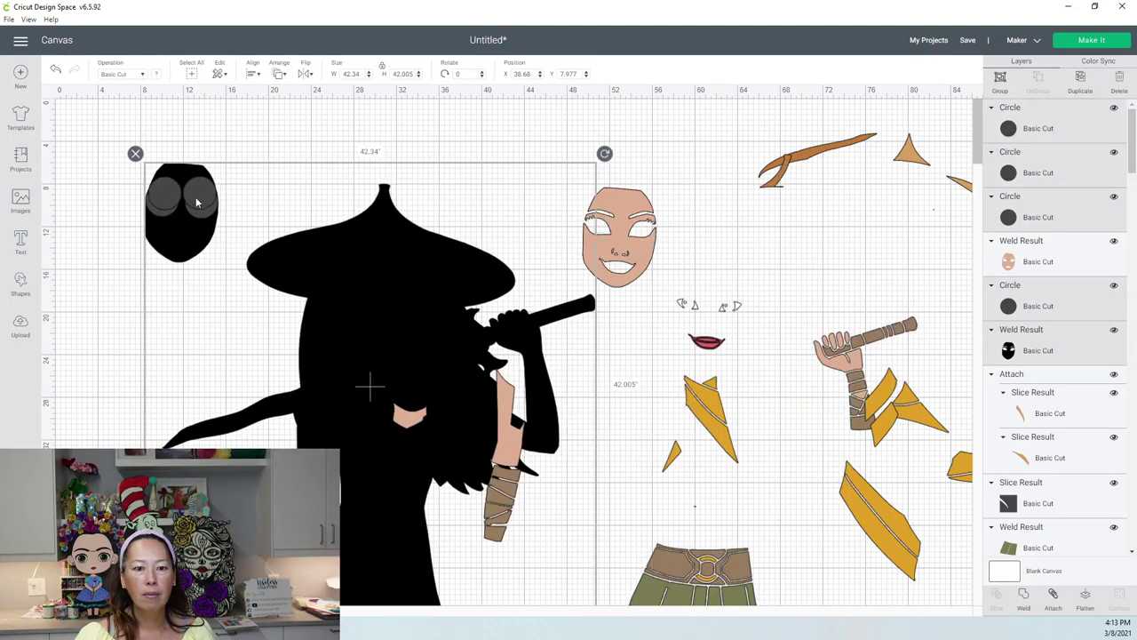
click(257, 127)
drag(426, 279, 848, 301)
Weld the grey circles into the black head, making it one solid shape.
drag(106, 151, 256, 283)
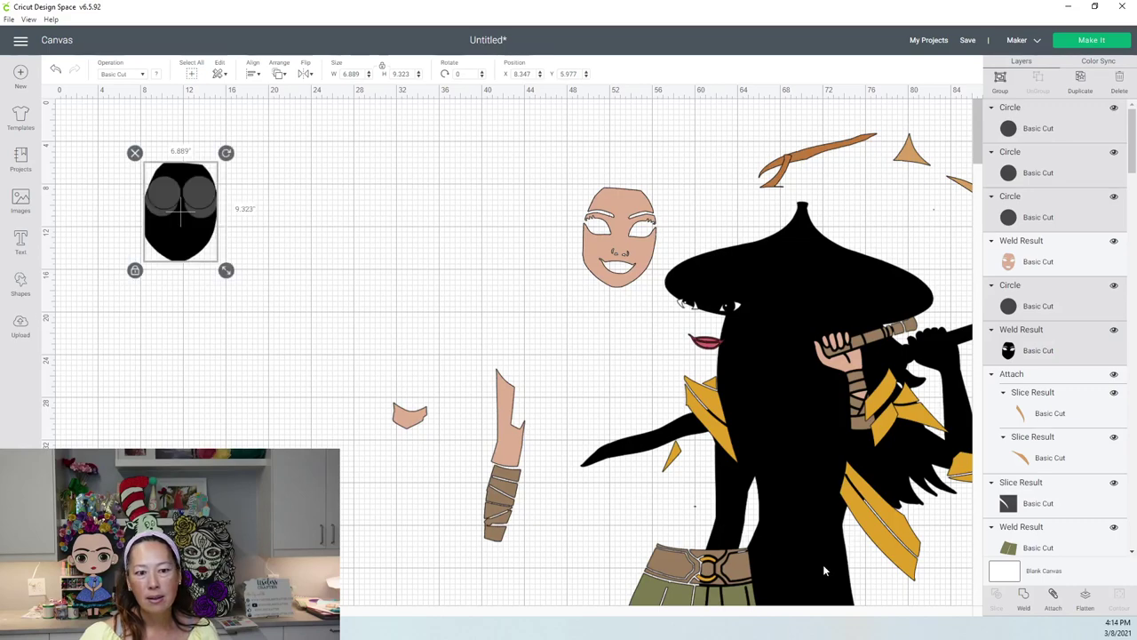
click(356, 228)
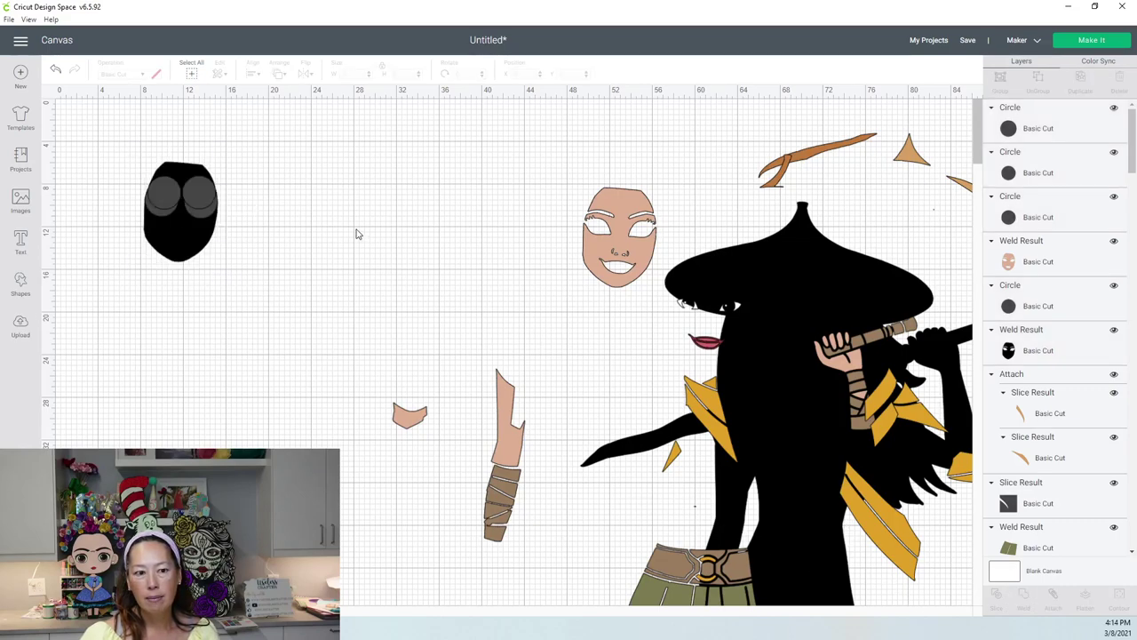
click(627, 226)
Bring the tan face to the front and lay it over the black head.
drag(635, 226, 337, 210)
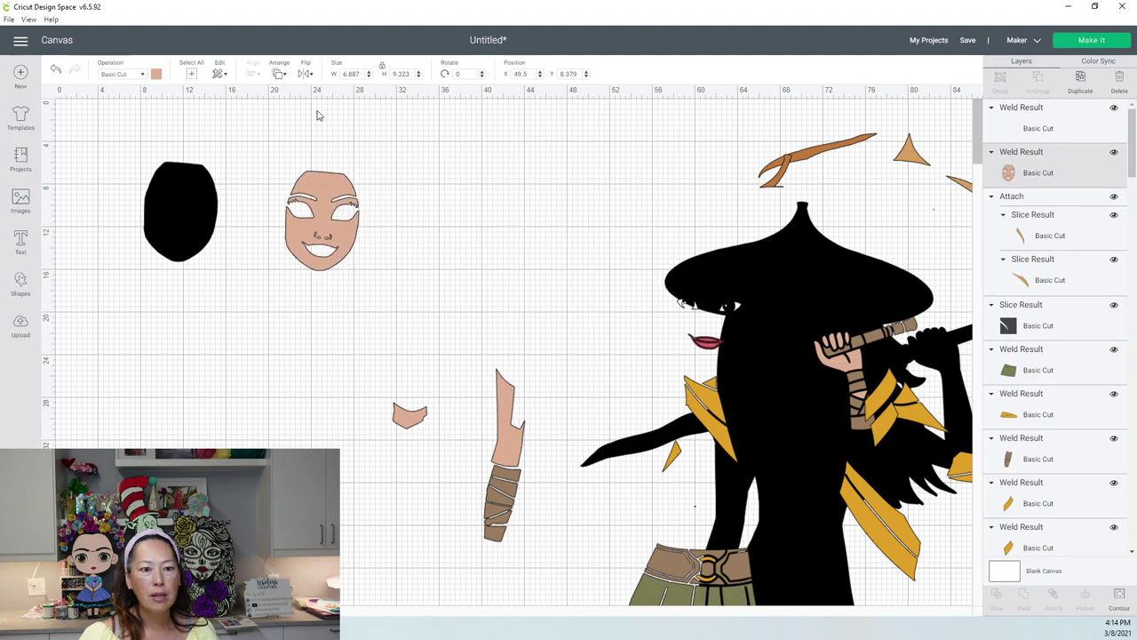
click(281, 75)
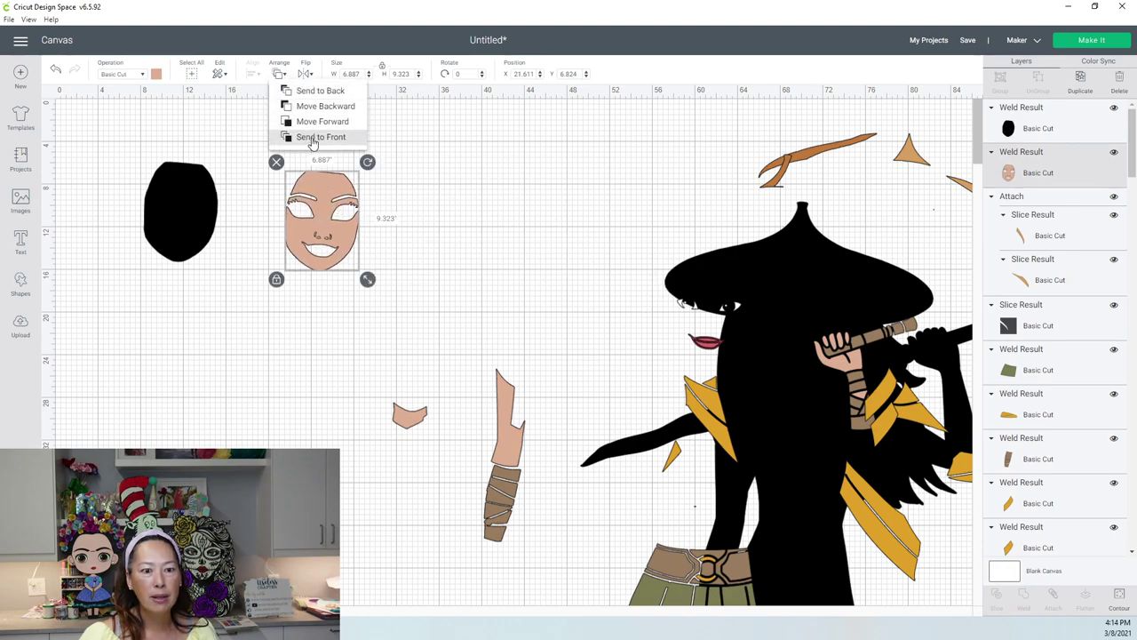
click(313, 138)
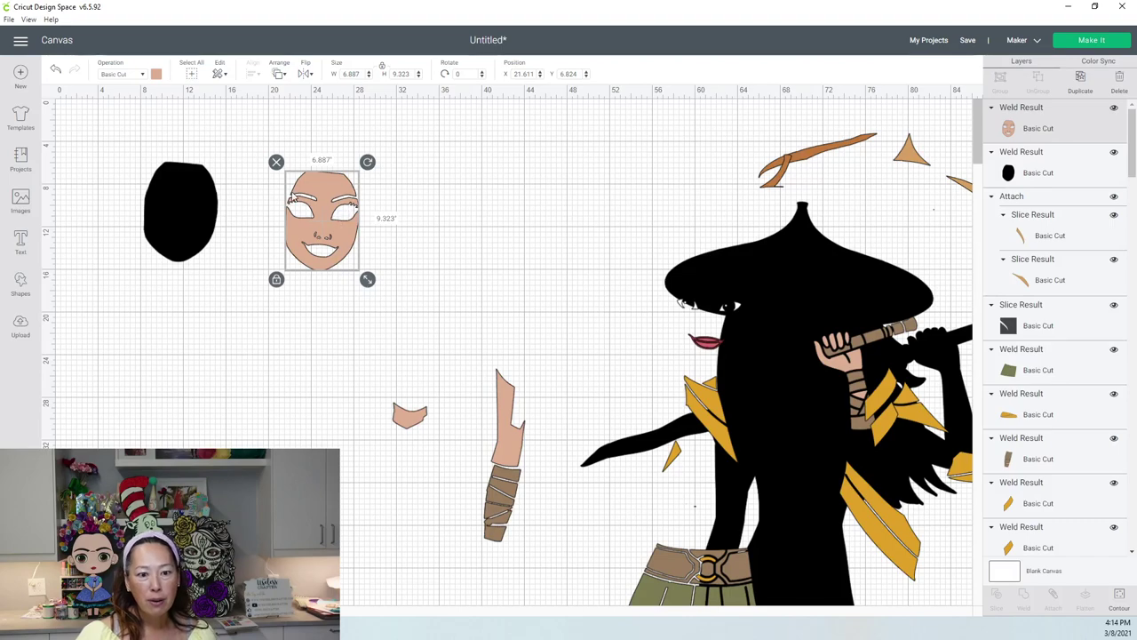
drag(343, 233, 200, 227)
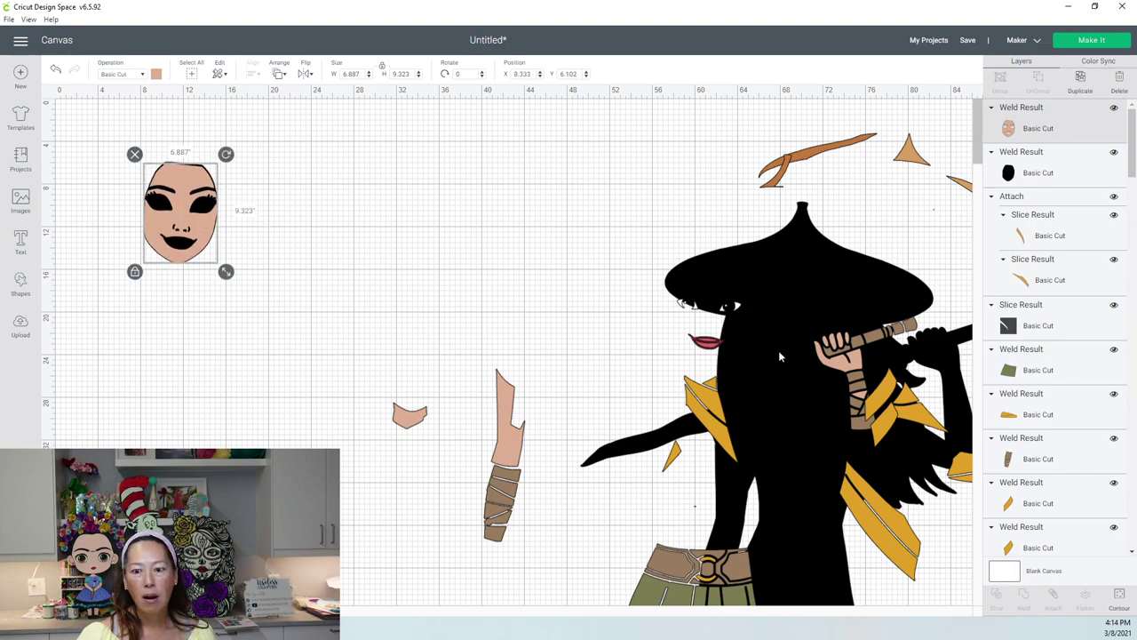
Tuck the loose face, tan arm, pink and brown wrap pieces onto the figure.
click(320, 241)
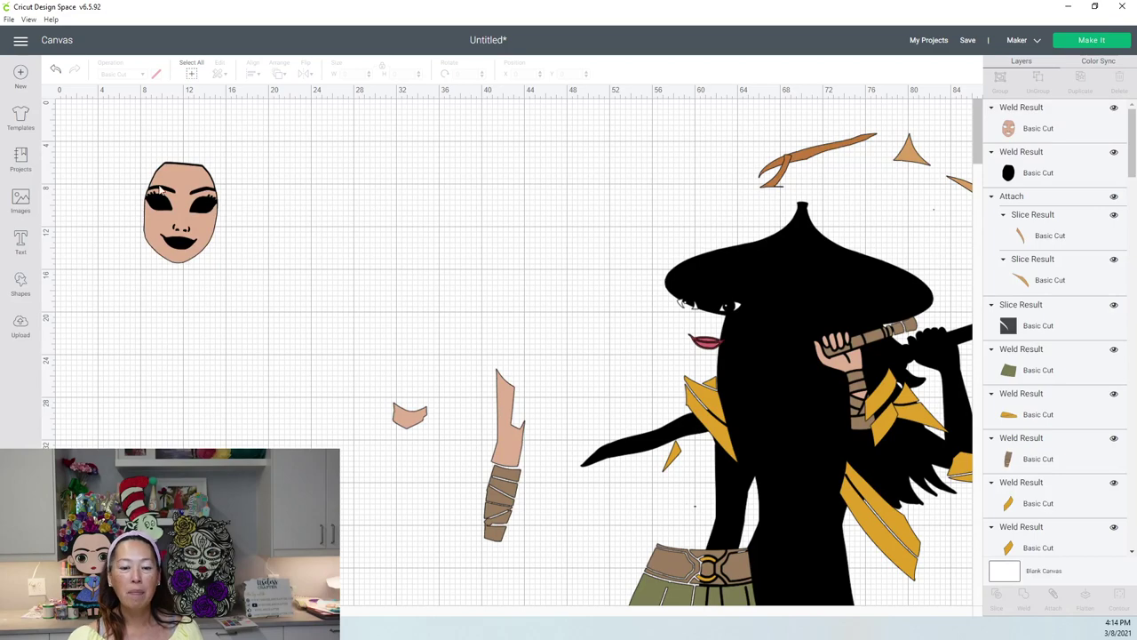
drag(122, 176, 228, 264)
drag(187, 213, 1022, 290)
drag(482, 458, 340, 356)
click(1022, 444)
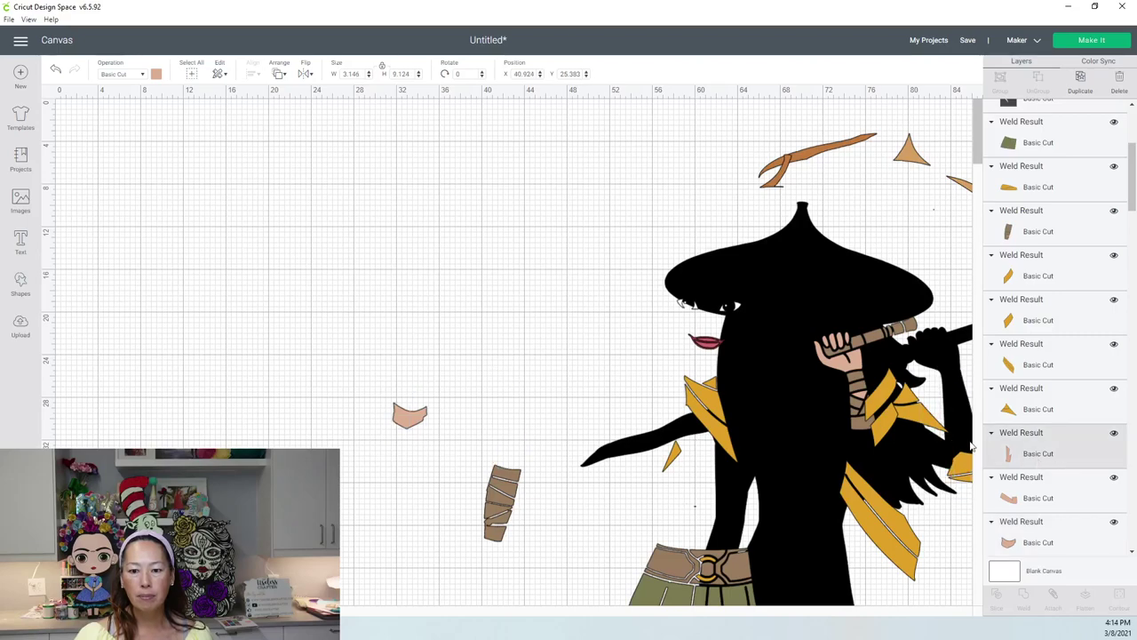
drag(414, 410, 748, 491)
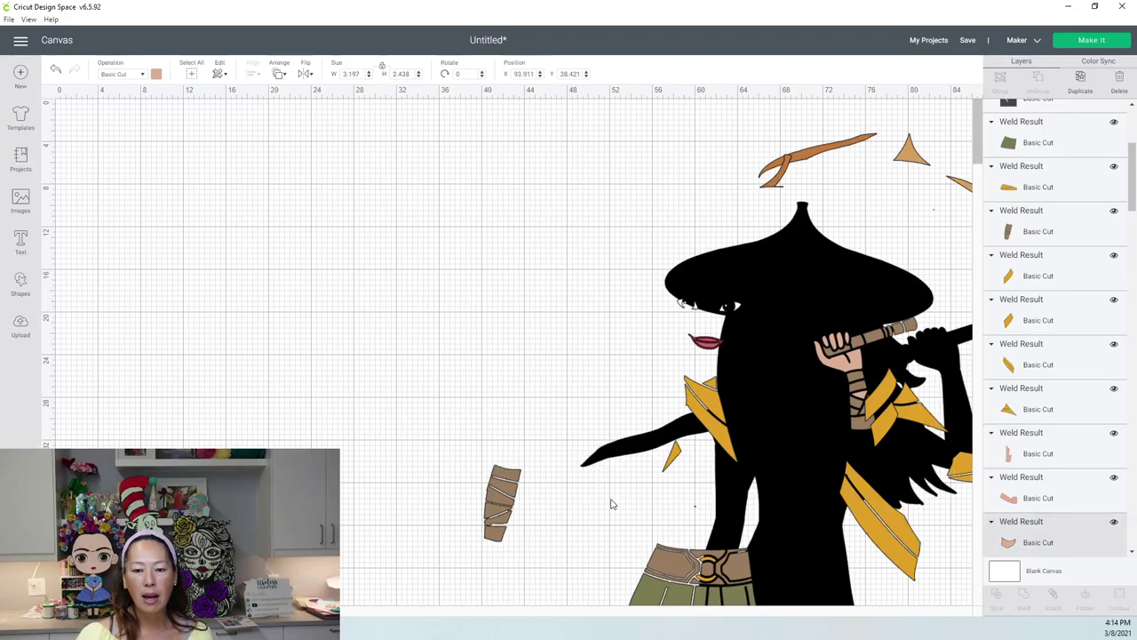
drag(498, 504, 800, 524)
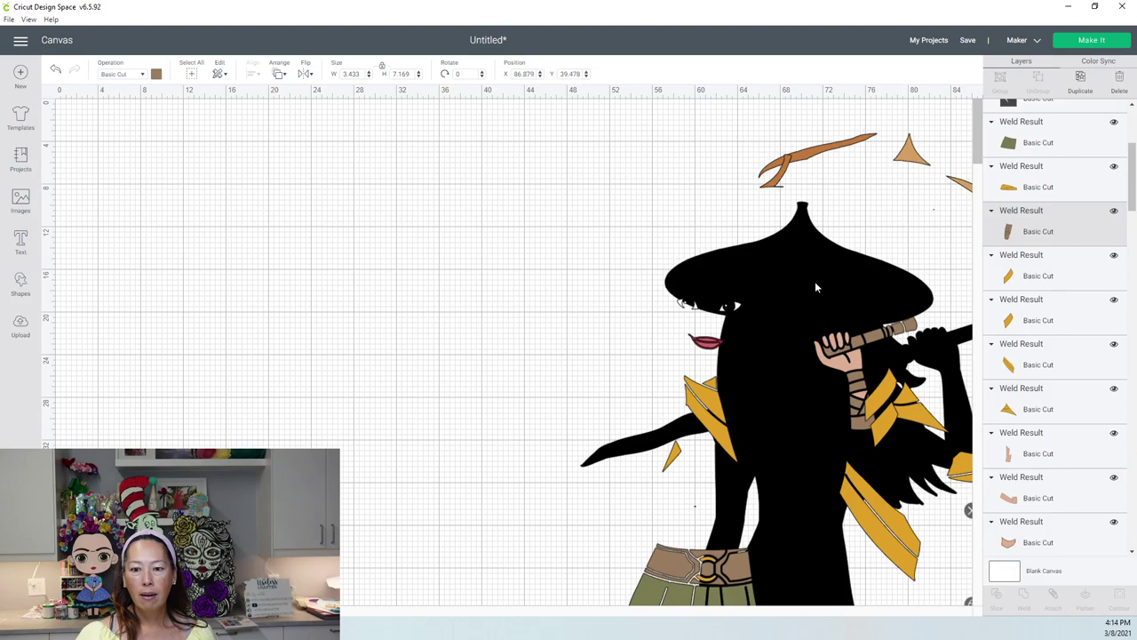
Move the black Raya silhouette left and add a square shape.
click(800, 253)
drag(800, 247, 343, 178)
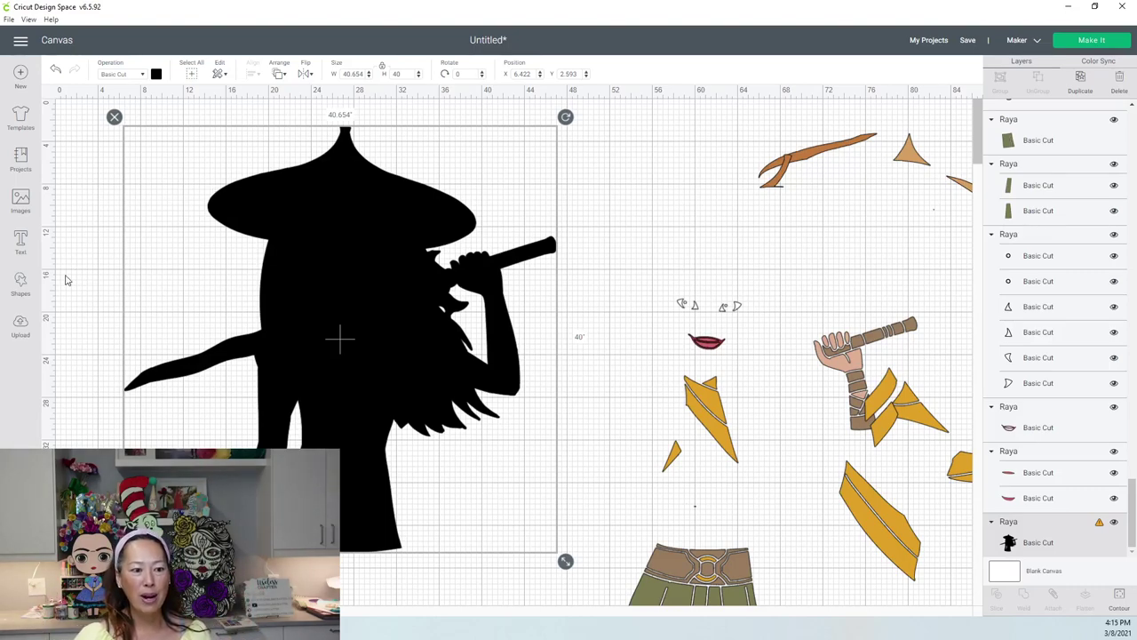
click(75, 224)
click(21, 284)
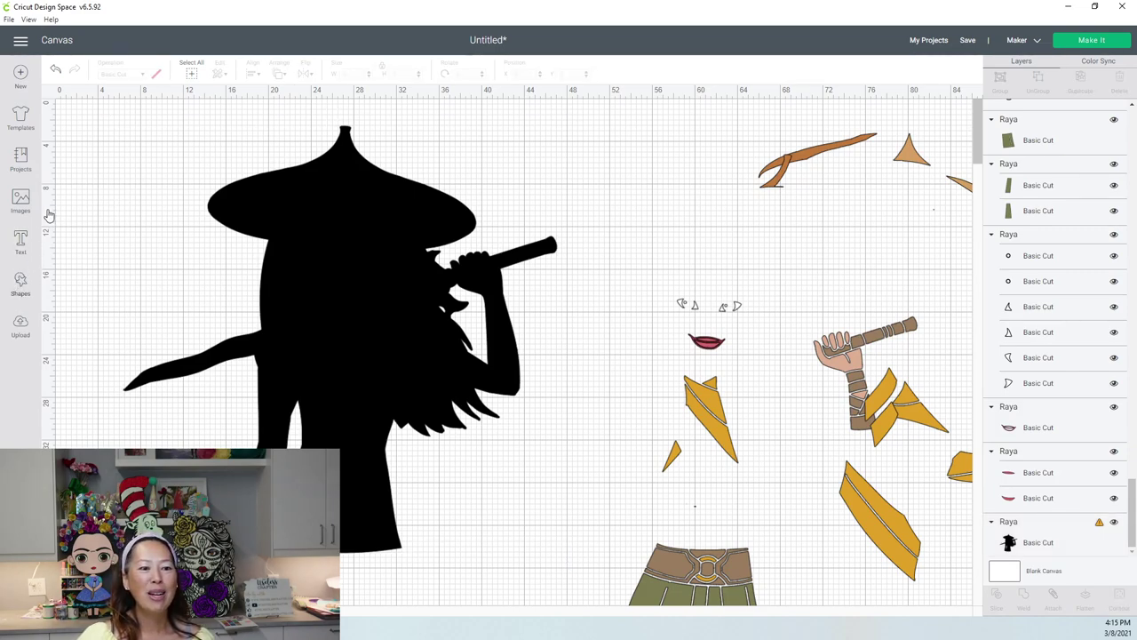
click(69, 202)
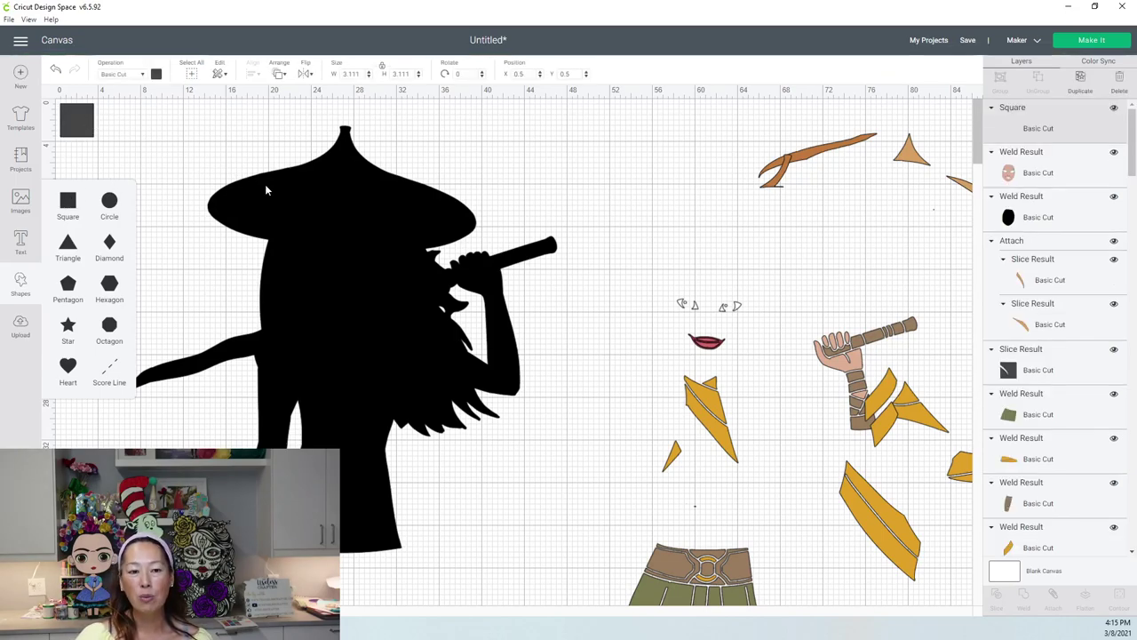
Resize the square to 11 by 11 inches.
mouse_move(80, 120)
mouse_down()
mouse_move(283, 195)
mouse_move(203, 175)
mouse_up()
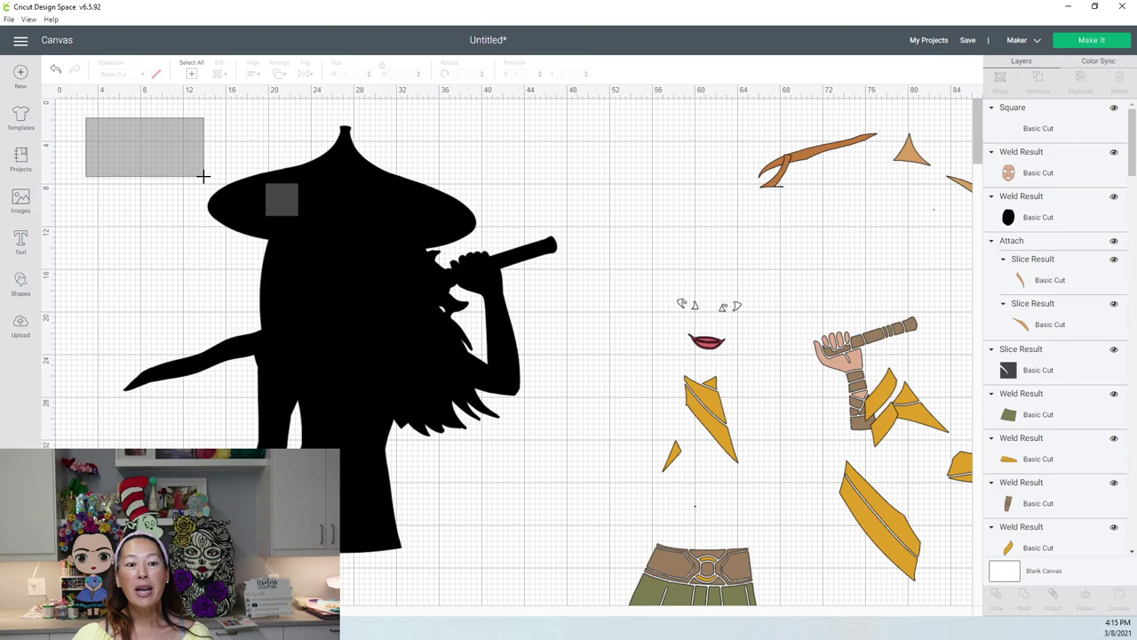
click(282, 206)
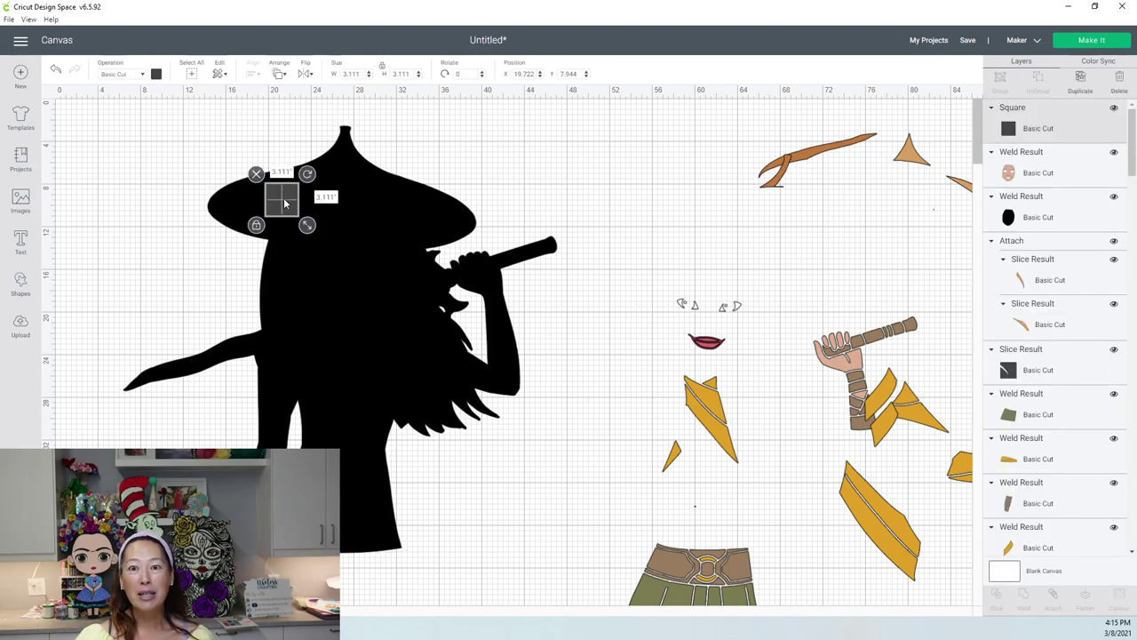
double_click(355, 75)
text(11)
key(Tab)
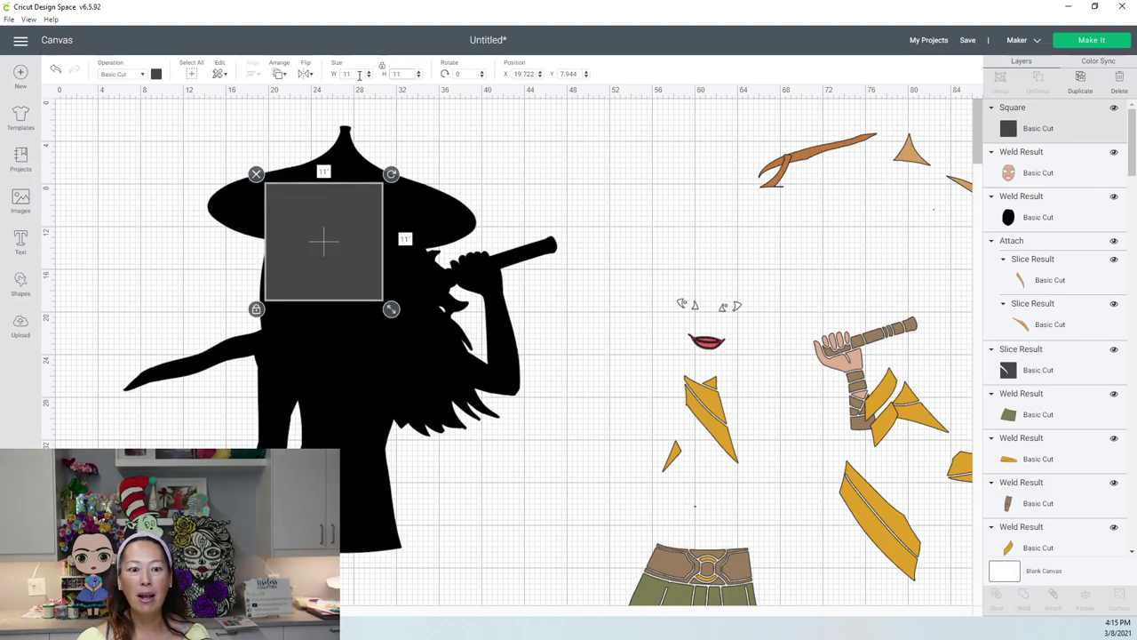
Position the 11-inch square at X 5, Y 1 and duplicate it.
click(357, 227)
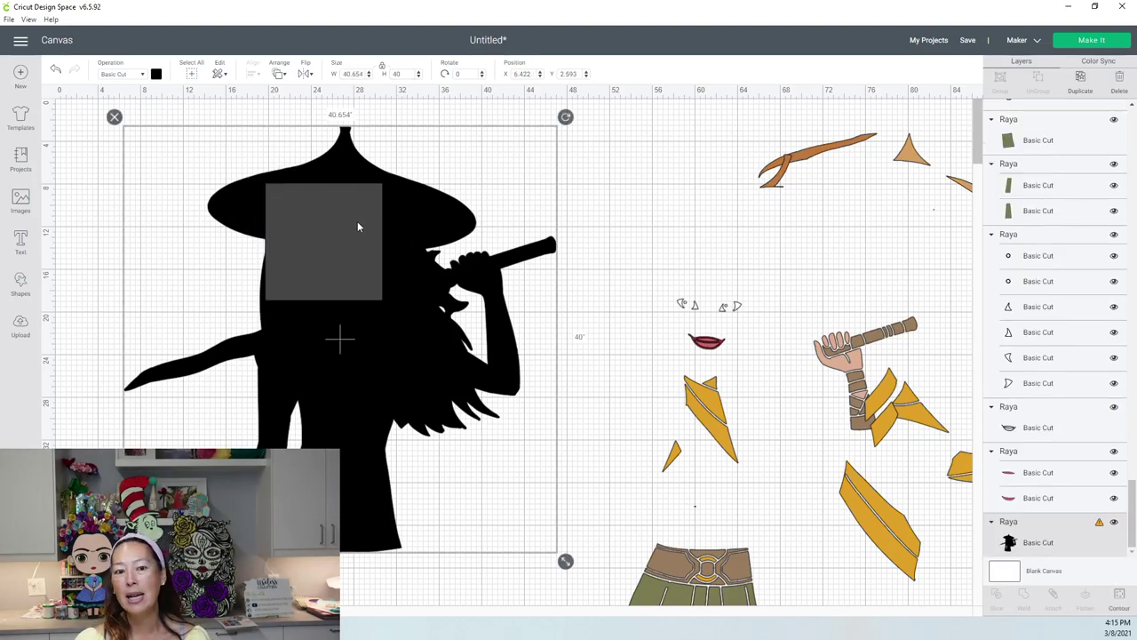
click(358, 227)
drag(357, 226, 201, 149)
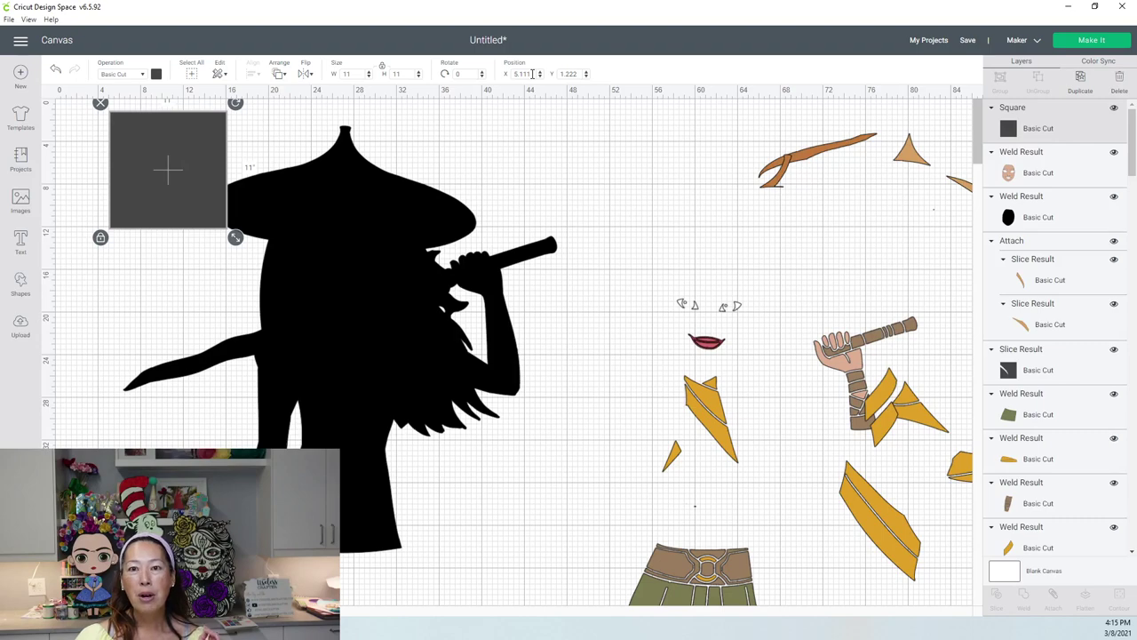
click(532, 74)
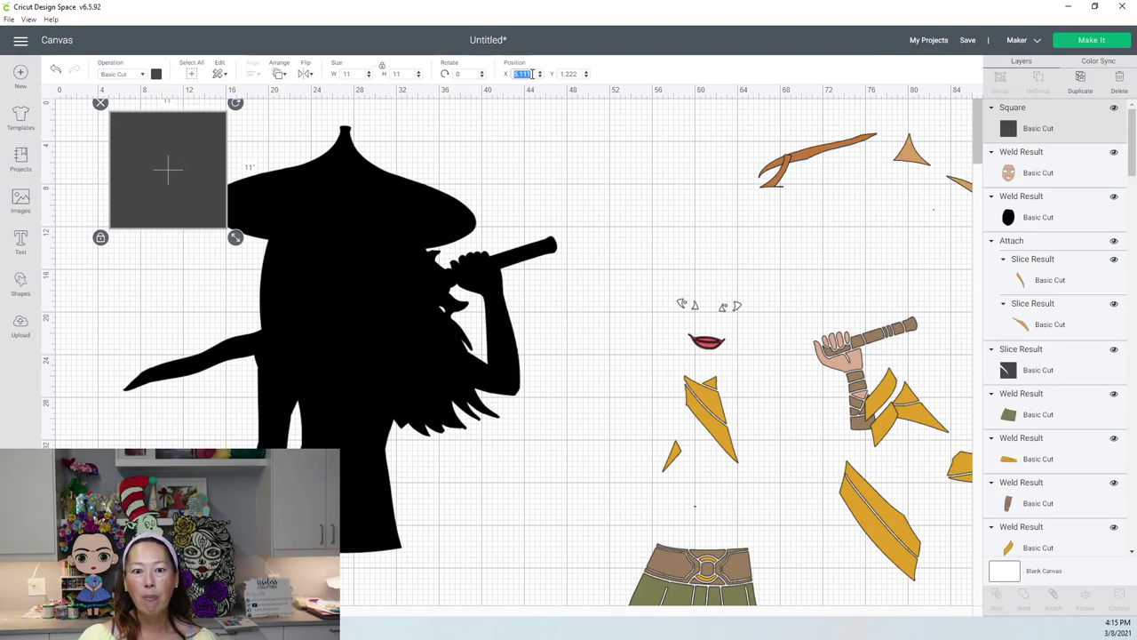
text(5)
key(Tab)
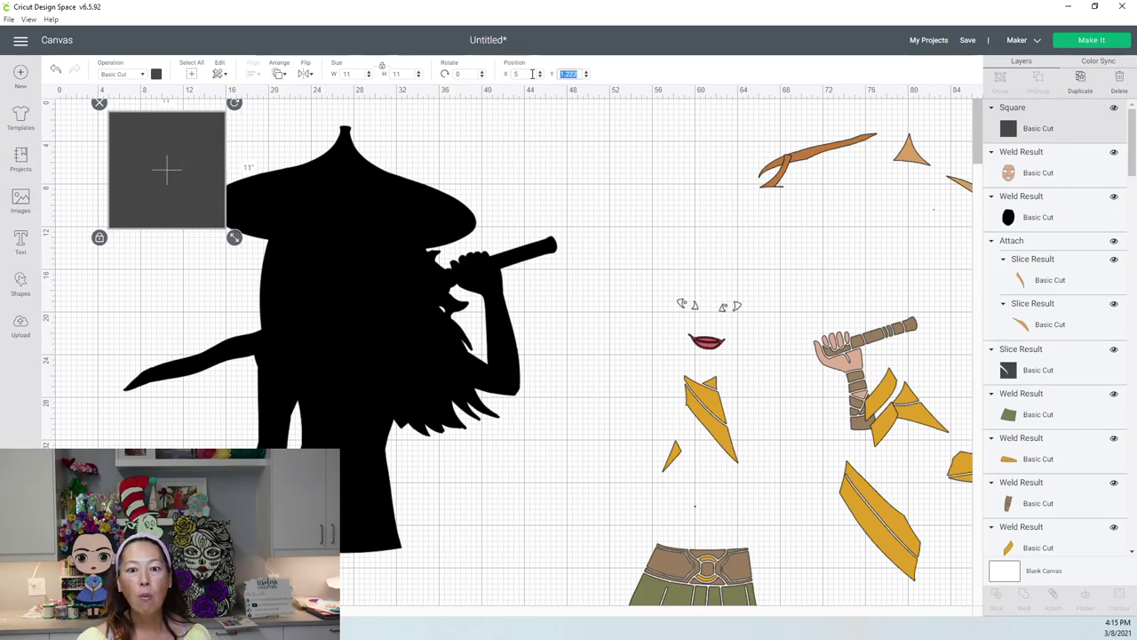
text(1)
key(Return)
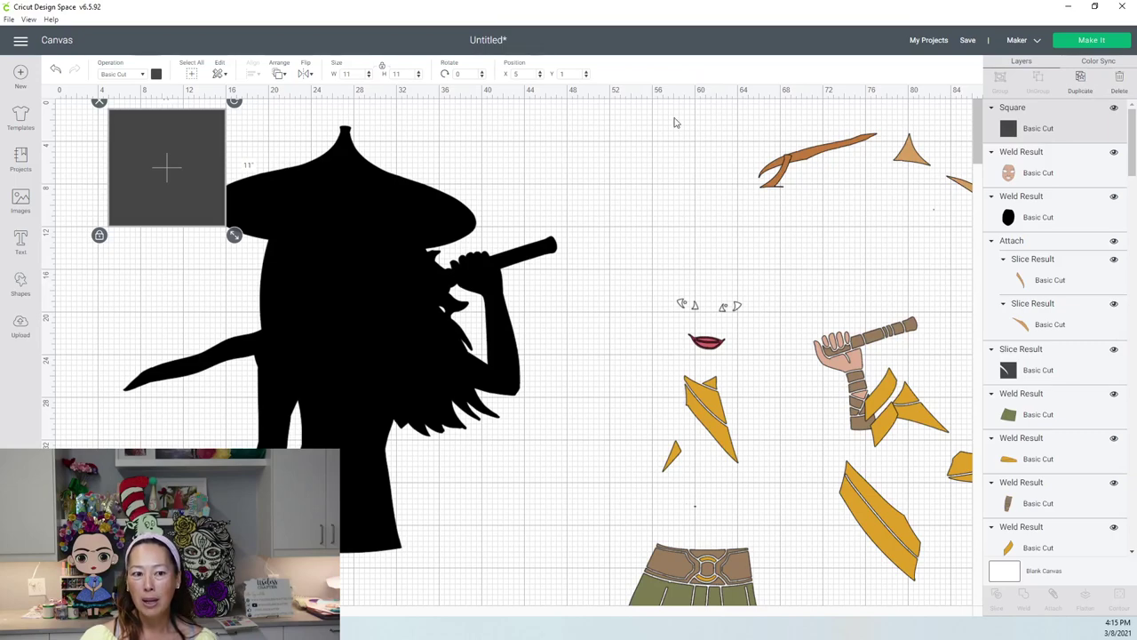
key(ctrl+d)
Place the square copy at X 16, Y 1 beside the first square.
drag(178, 170, 293, 169)
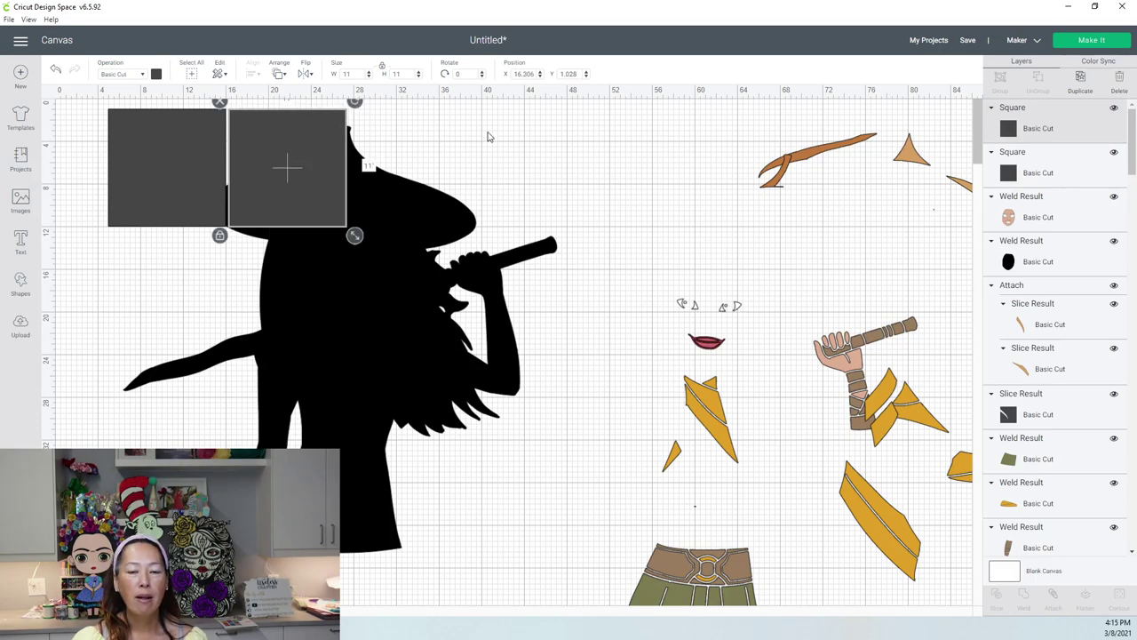
click(524, 74)
text(16)
key(Tab)
text(1)
key(Return)
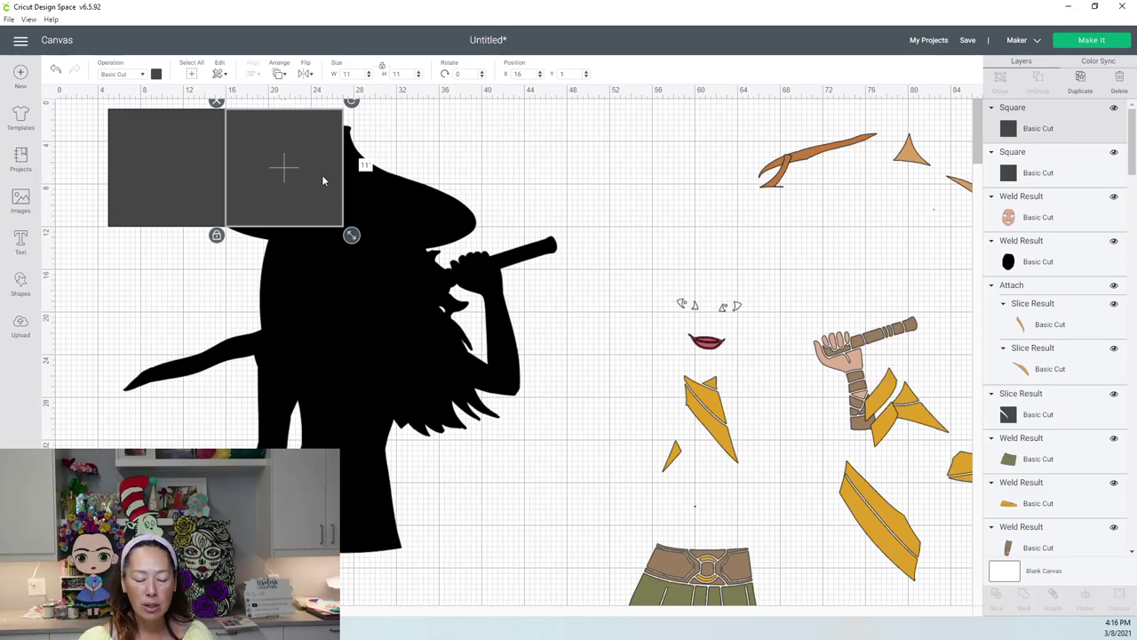
Duplicate both squares as a pair and delete the extra stacked copies.
shift+click(195, 169)
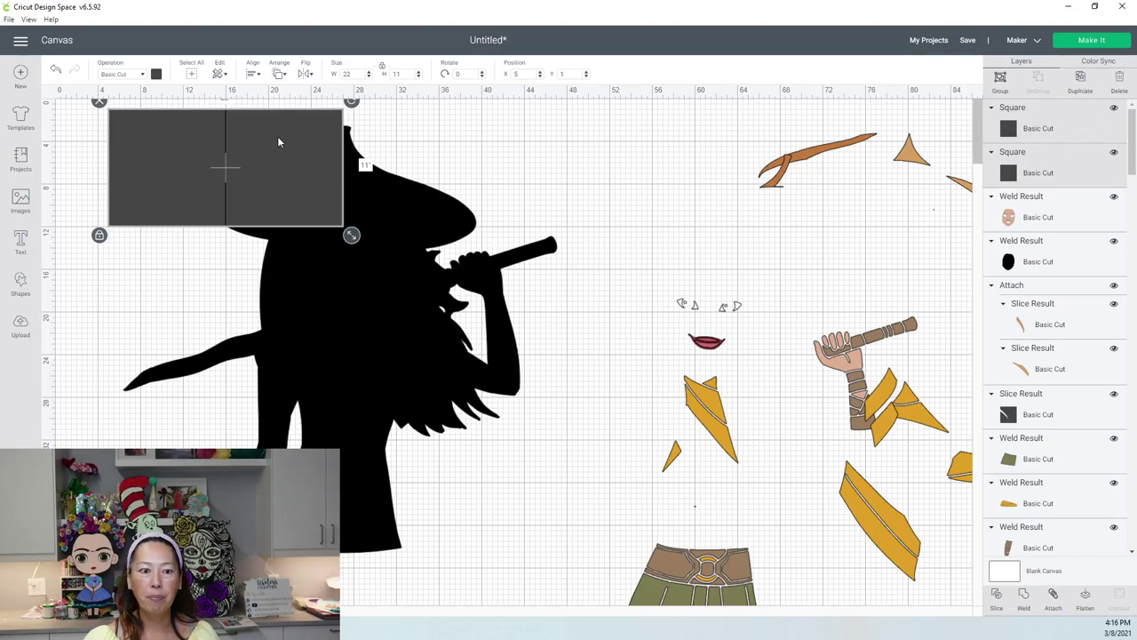
key(ctrl+d)
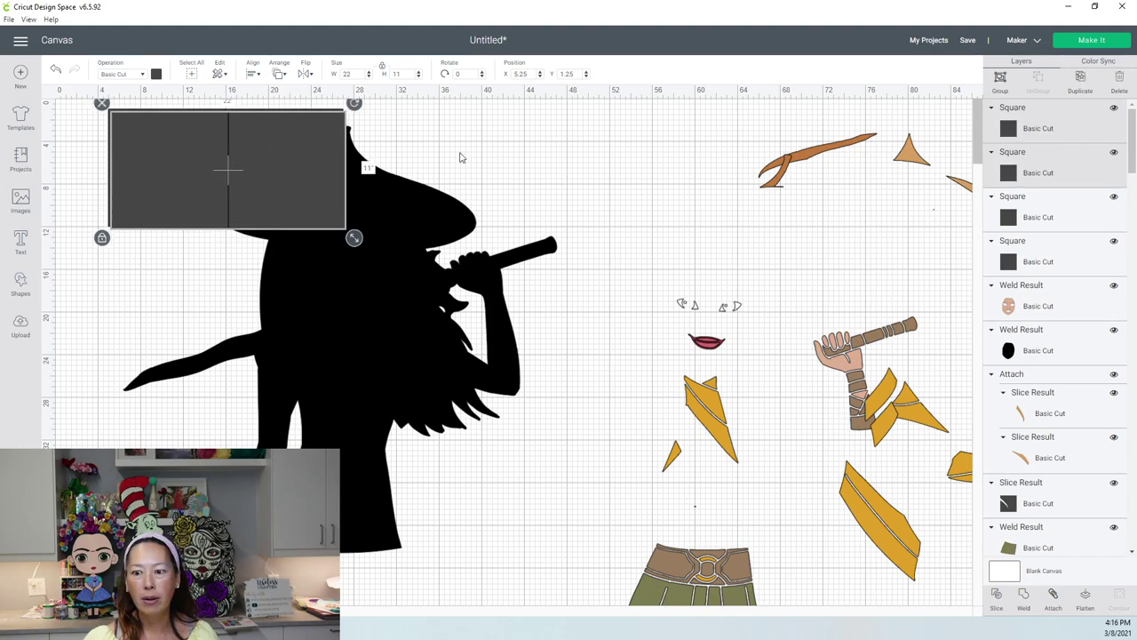
key(ctrl+d)
drag(283, 173, 628, 207)
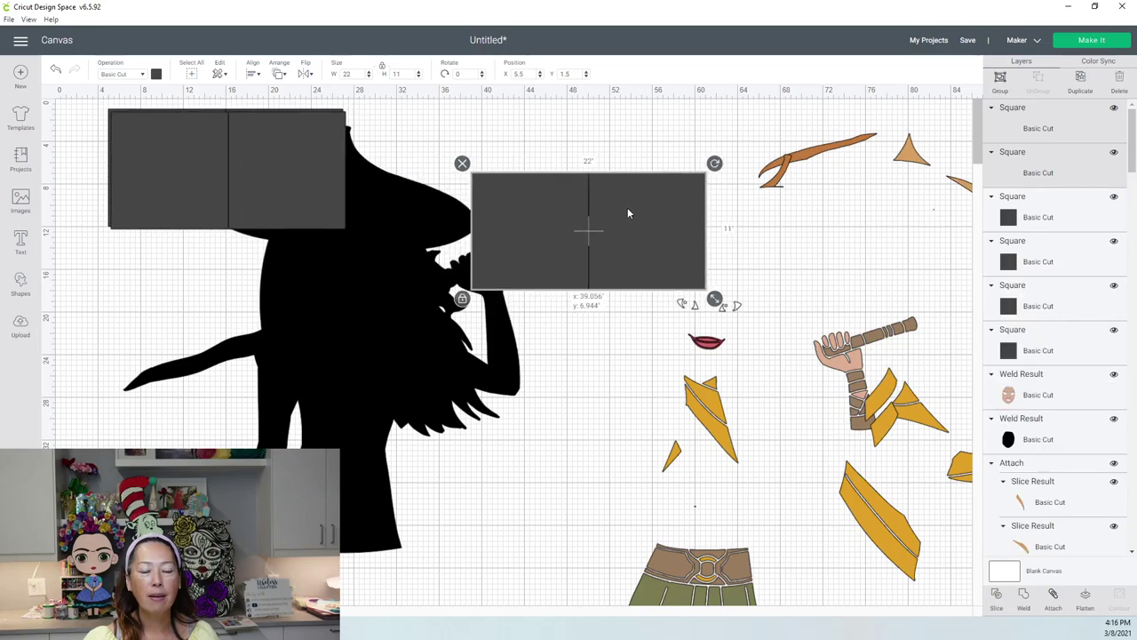
click(196, 165)
key(Delete)
click(279, 161)
key(Delete)
Move the Raya silhouette aside, then select the copied square pair and drag it up.
drag(558, 144, 607, 181)
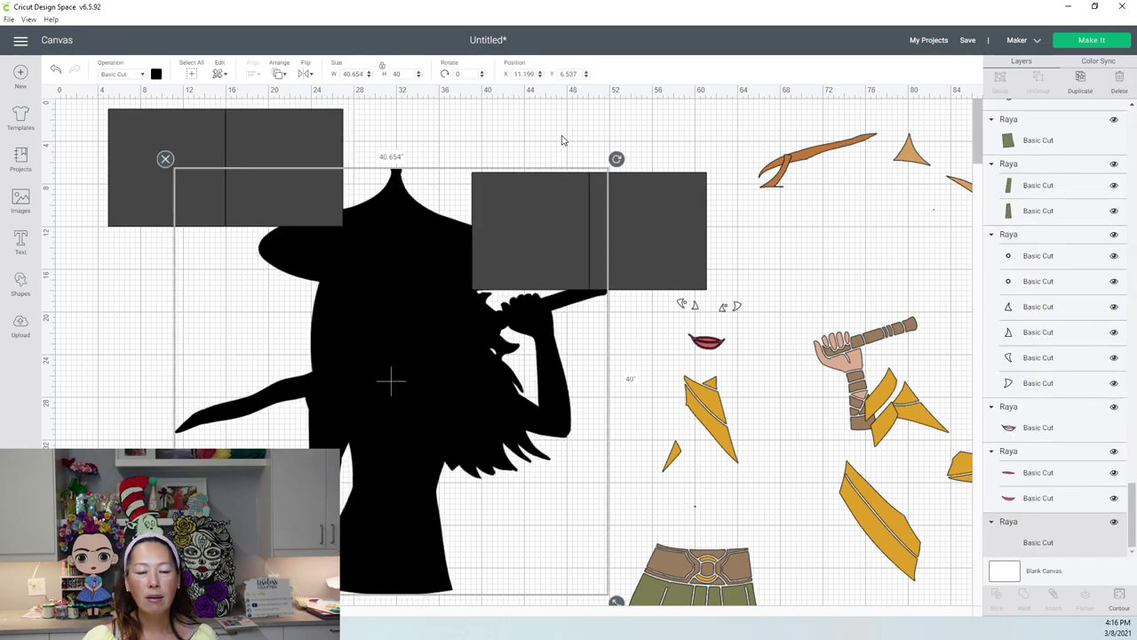
click(563, 136)
drag(573, 140, 633, 183)
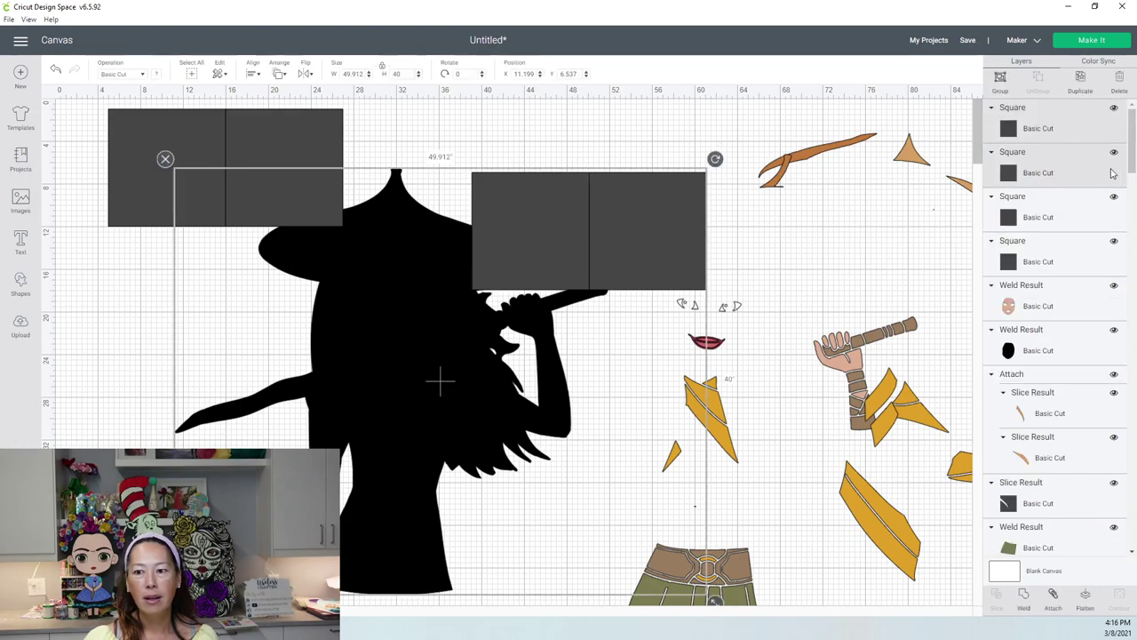
click(1064, 219)
click(1048, 129)
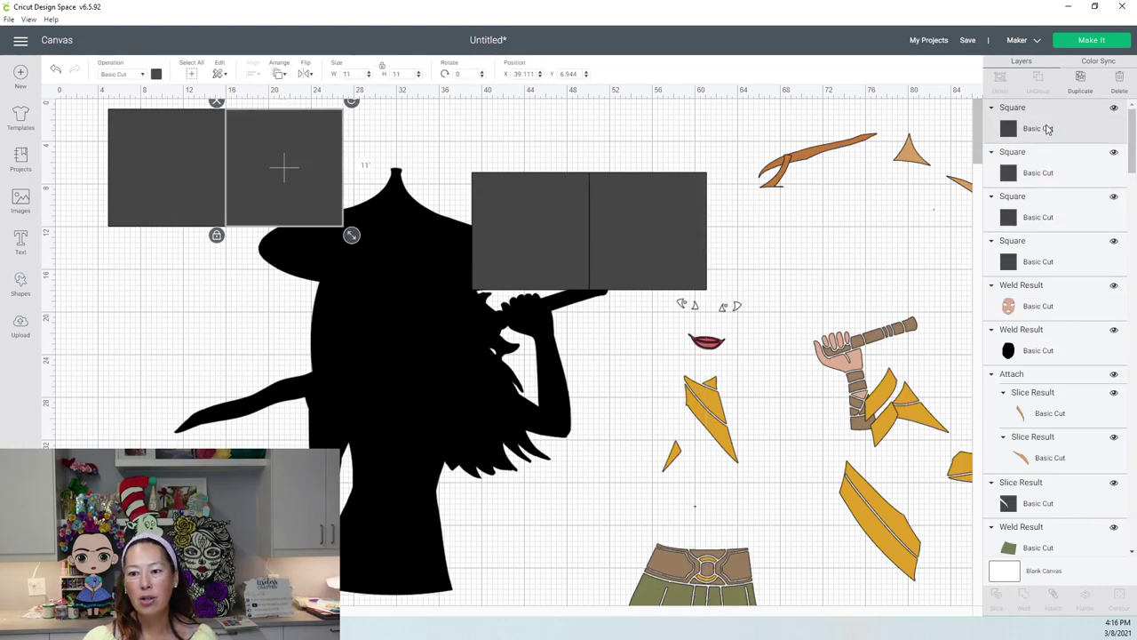
shift+click(1051, 169)
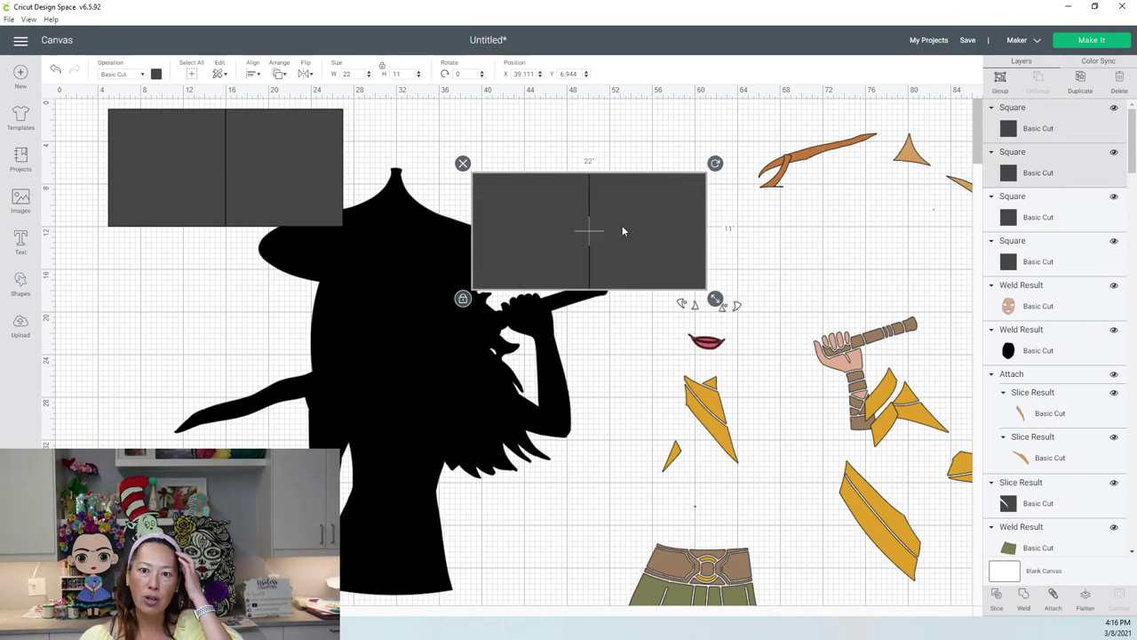
drag(632, 231, 506, 163)
Set the square pair to X 27, Y 1 and select all four squares.
click(533, 74)
text(27)
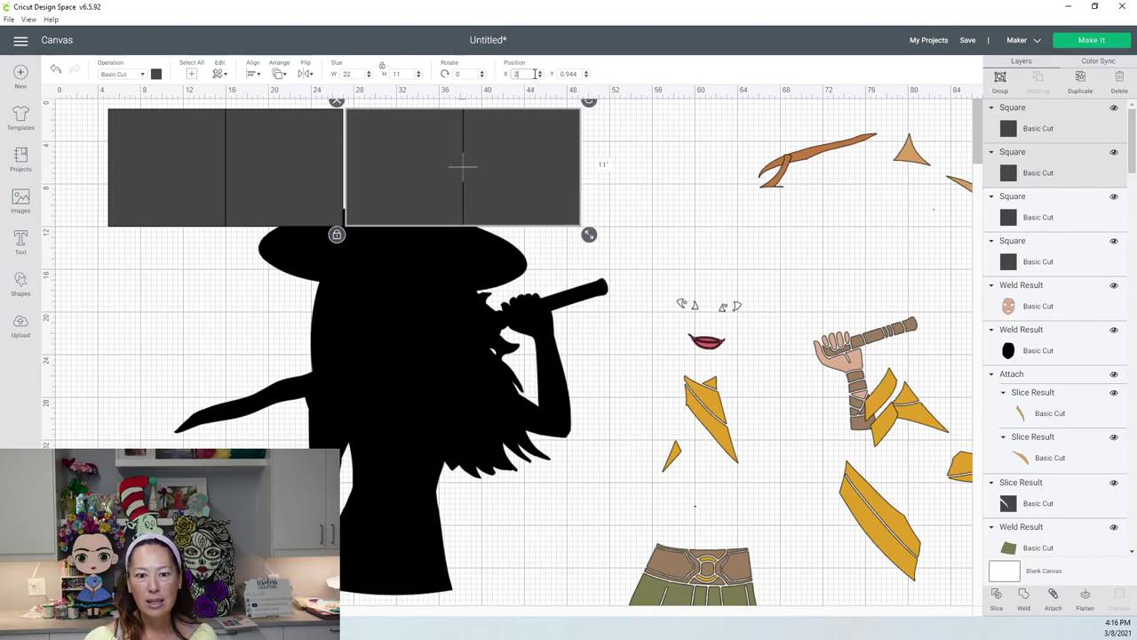
key(Tab)
text(1)
key(Return)
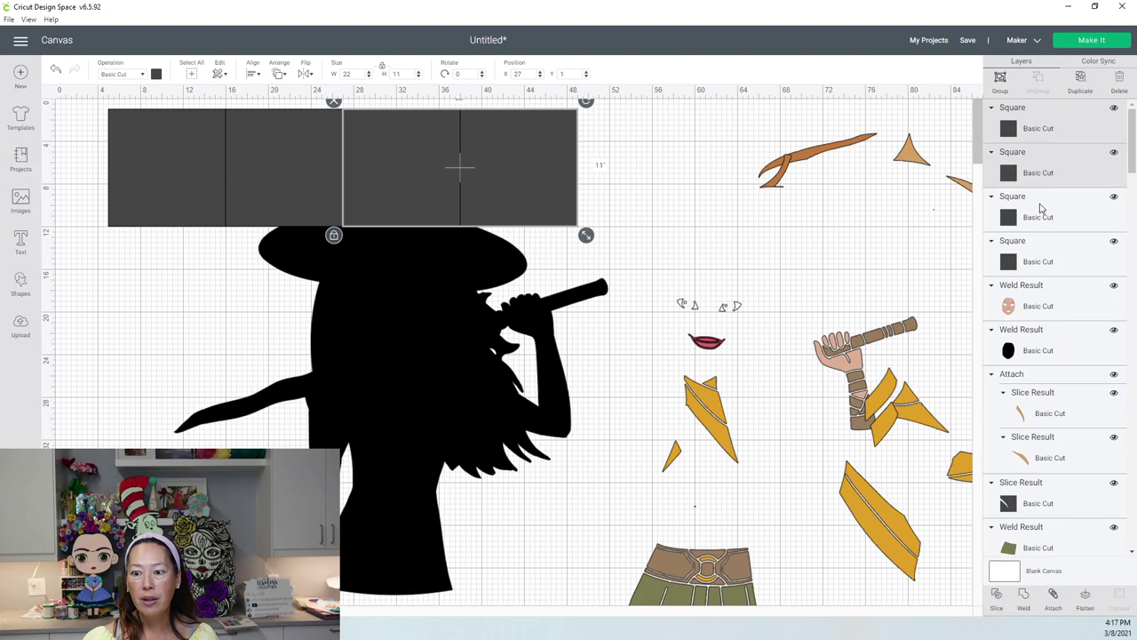
shift+click(1040, 231)
shift+click(1040, 256)
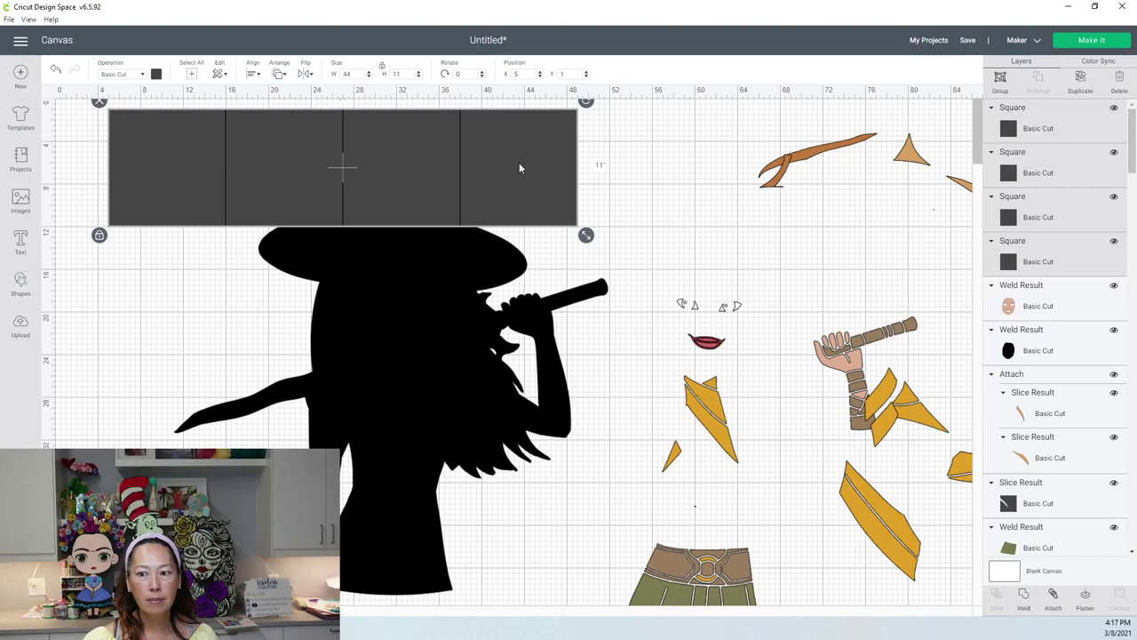
Duplicate the four-square row and place it at X 5, Y 12.
key(ctrl+d)
drag(520, 168, 521, 264)
click(526, 73)
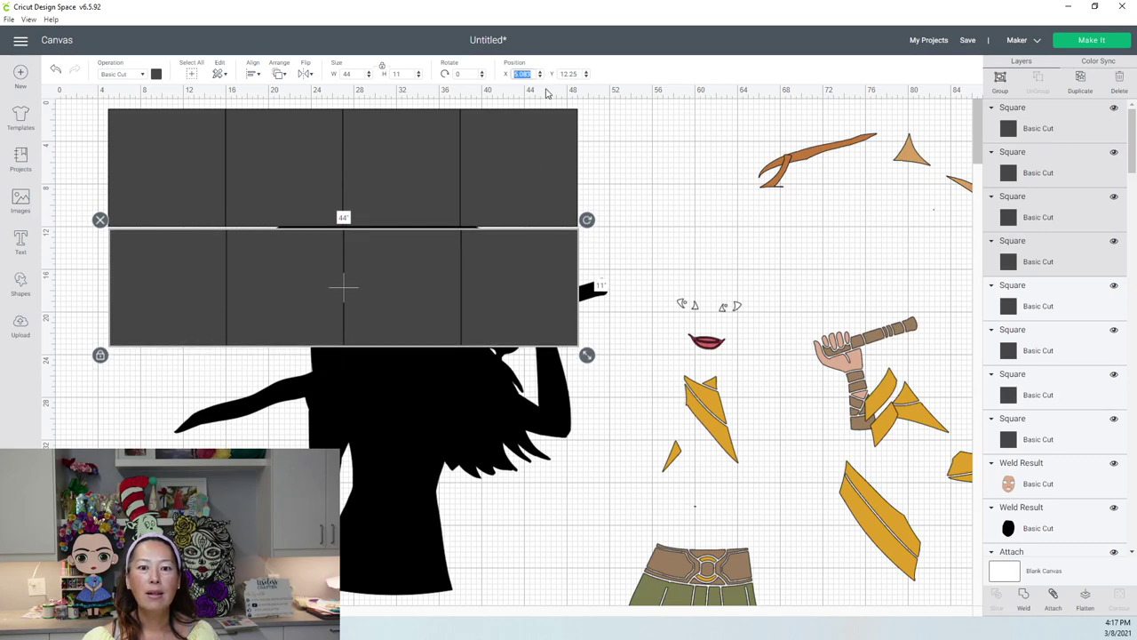
text(5)
key(Tab)
text(12)
key(Return)
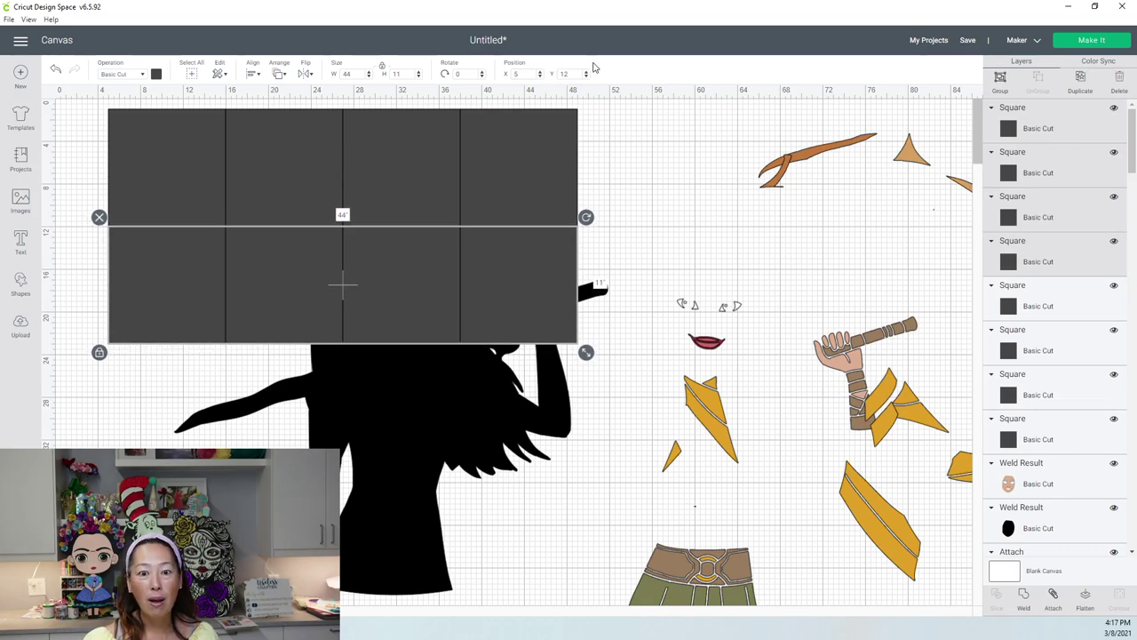
Select all eight squares, duplicate them, and place the copies at X 5, Y 23.
shift+click(1029, 305)
shift+click(1033, 347)
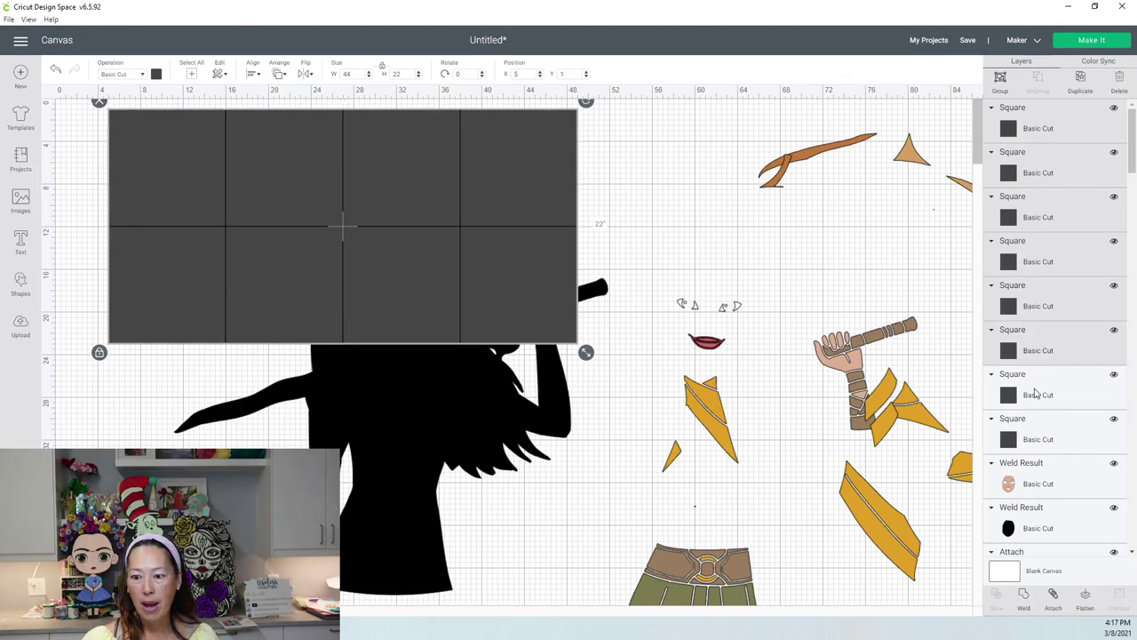
shift+click(1036, 393)
shift+click(1035, 436)
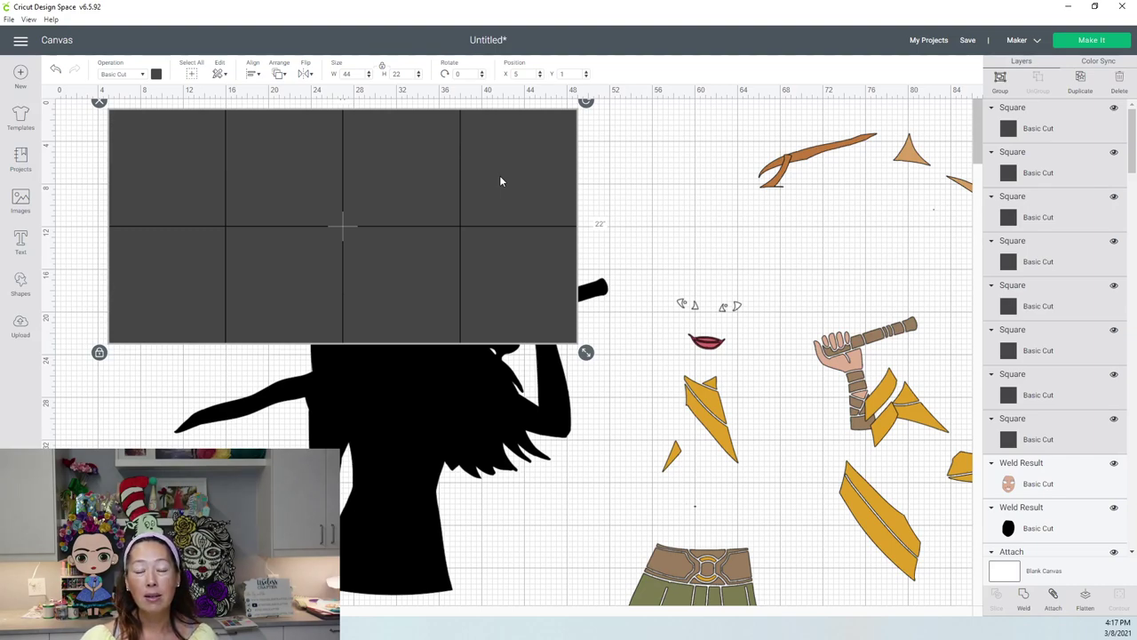
key(ctrl+d)
drag(500, 181, 496, 407)
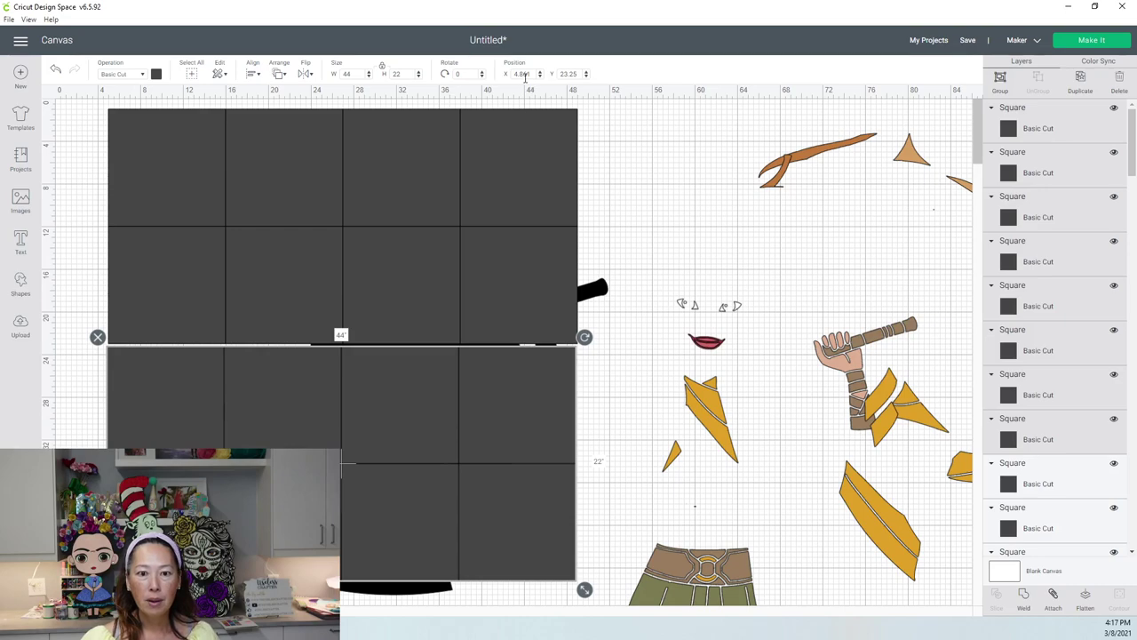
text(5)
key(Tab)
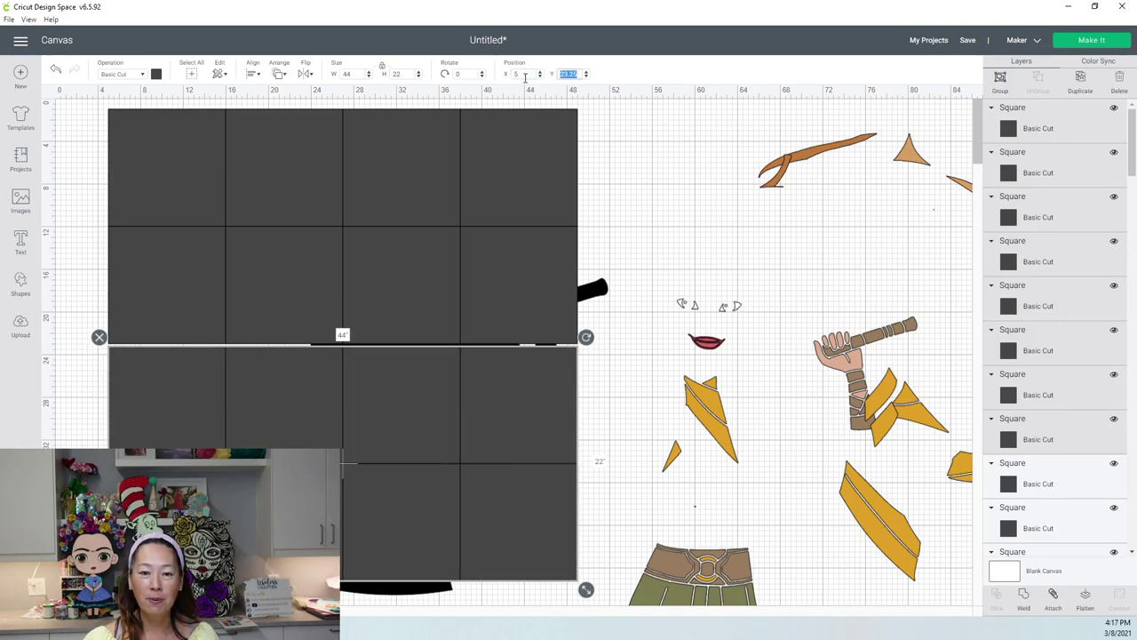
key(Return)
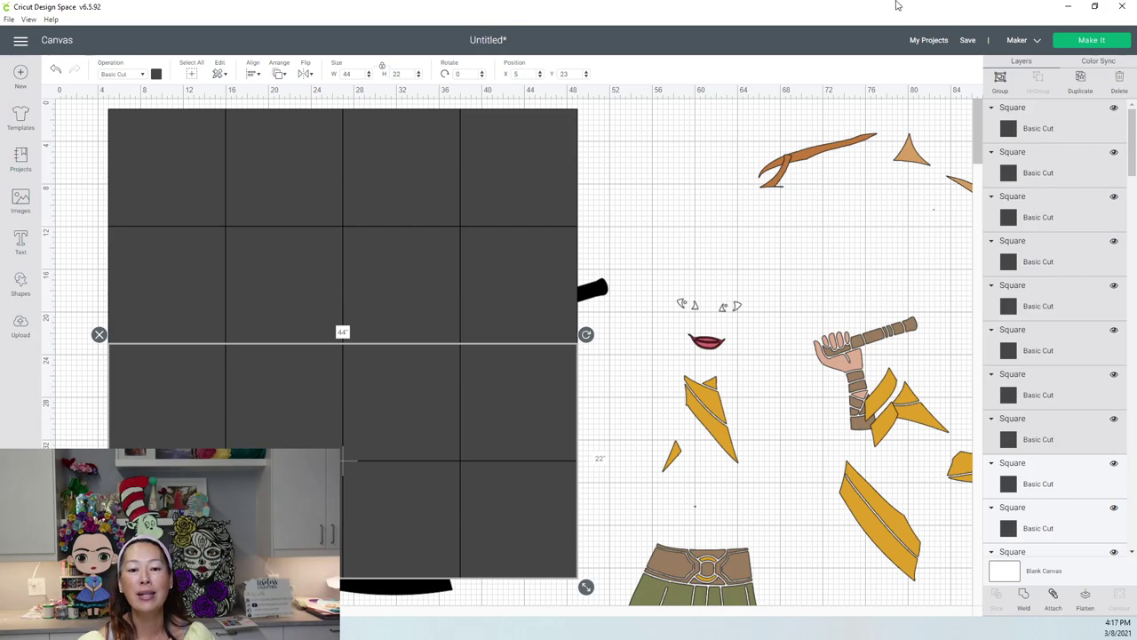
click(624, 283)
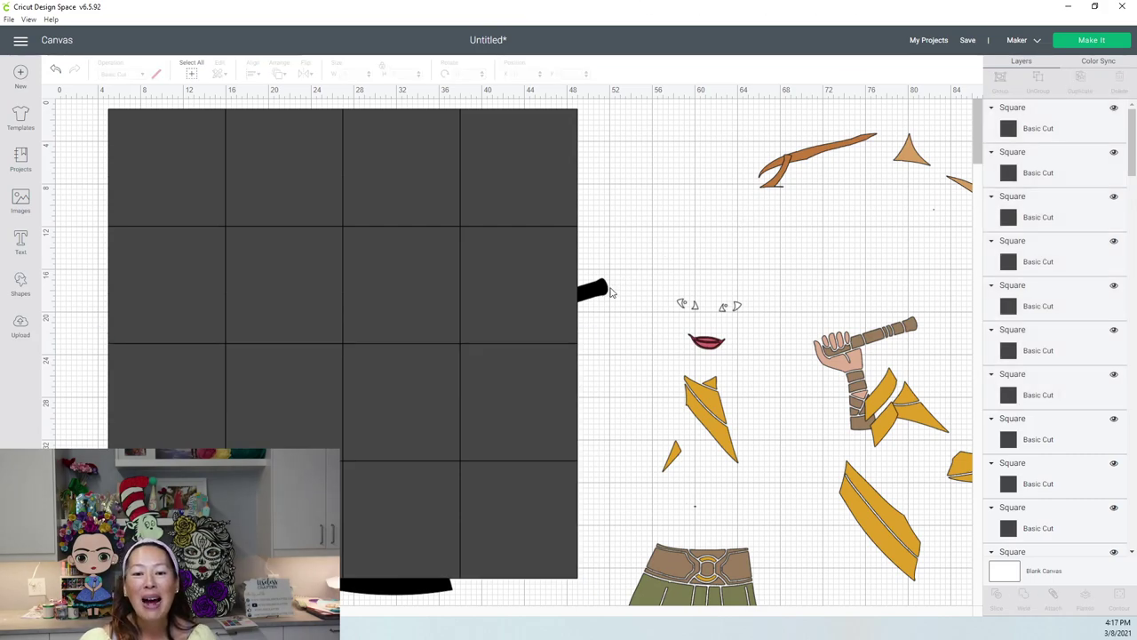
Bring the black Raya silhouette in front of the square grid with Arrange > Send to Front.
click(607, 292)
drag(606, 291, 605, 290)
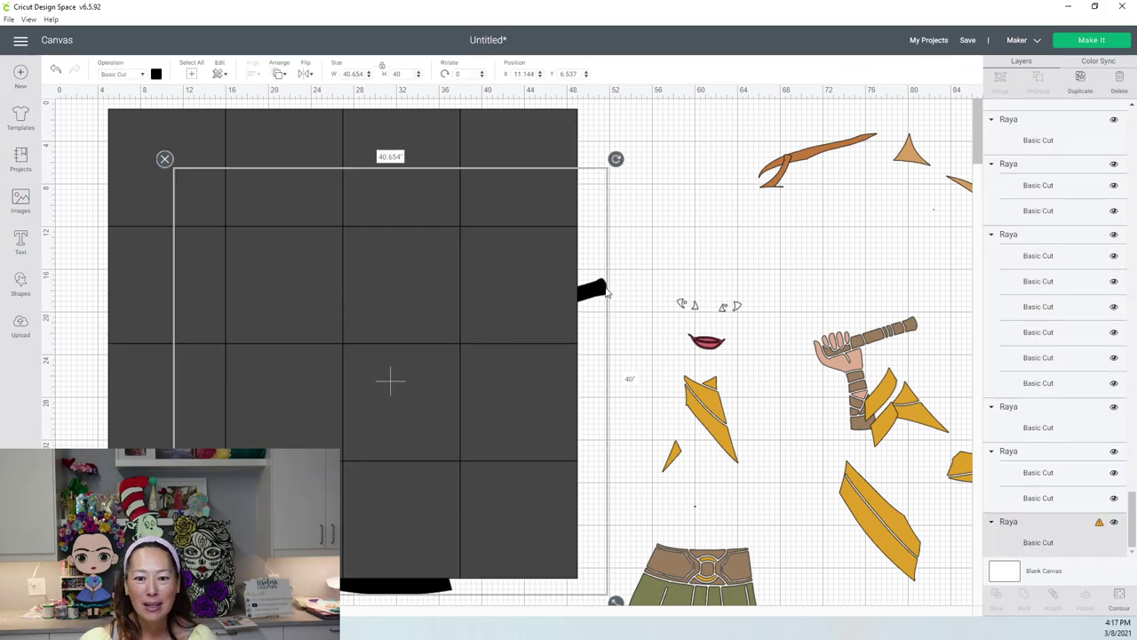
click(281, 74)
click(305, 139)
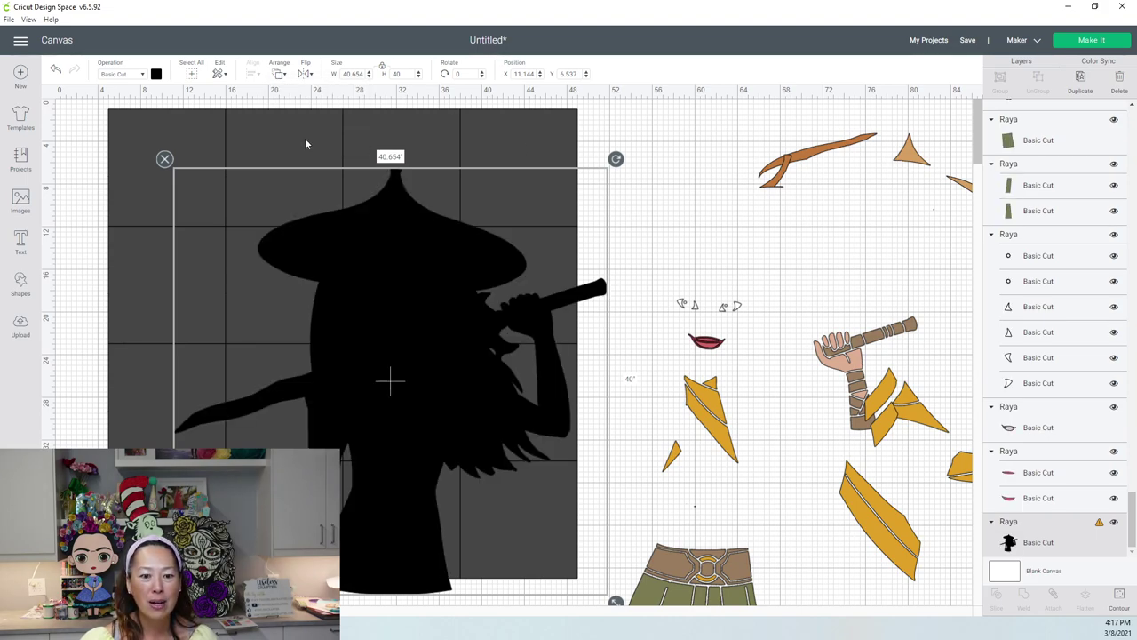
Position the silhouette over the grid tiles at X 6.199, Y 4.26.
drag(391, 340, 339, 343)
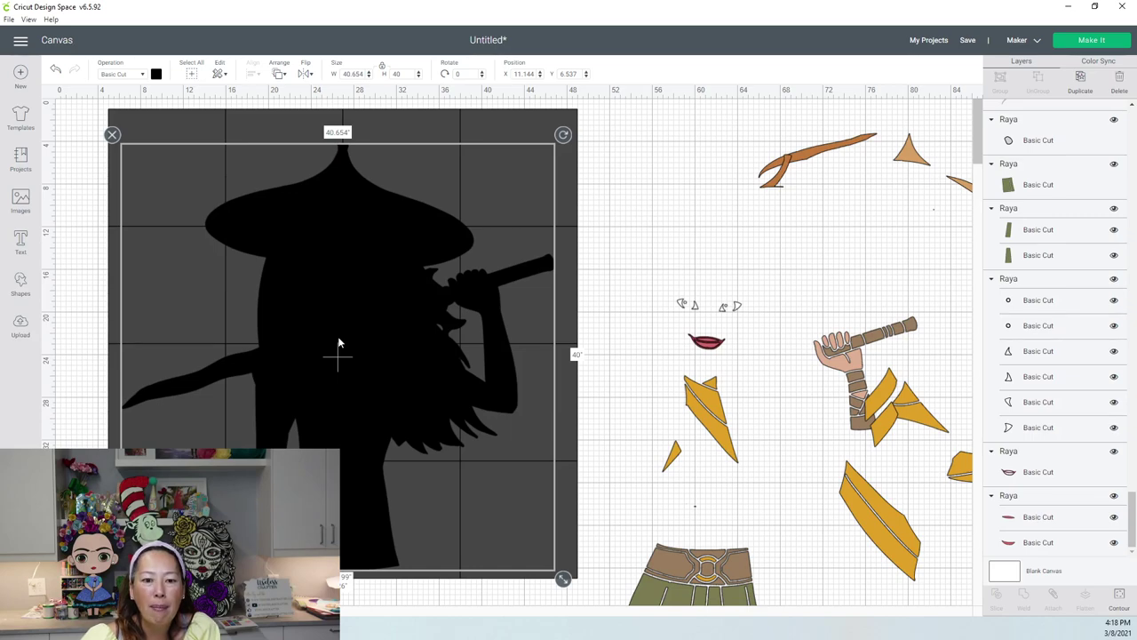
click(339, 343)
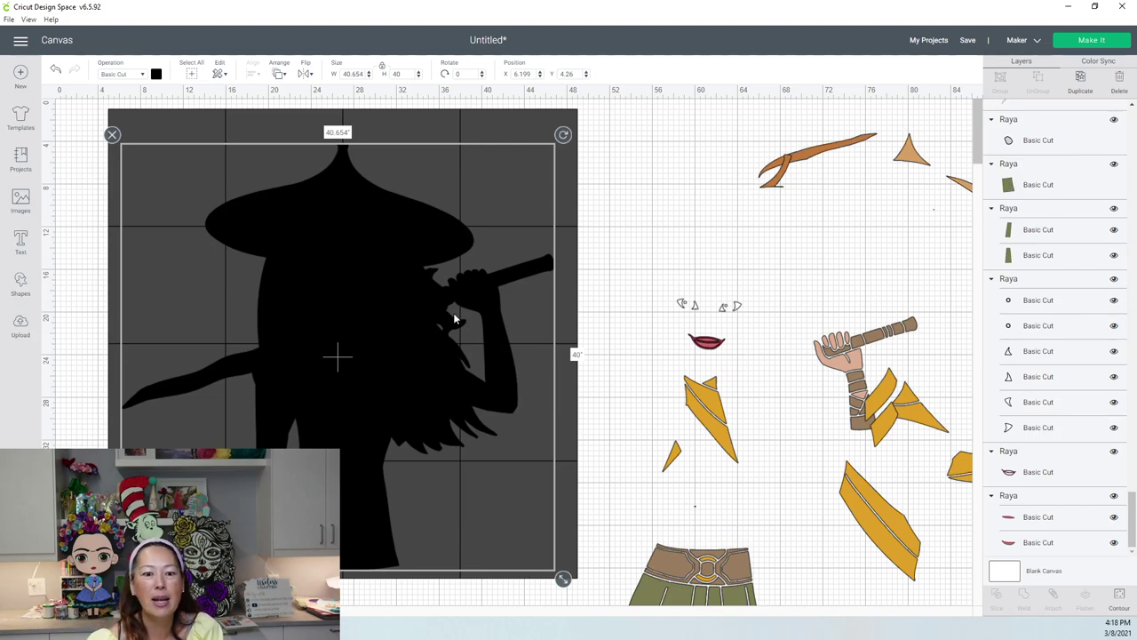
drag(399, 312, 421, 310)
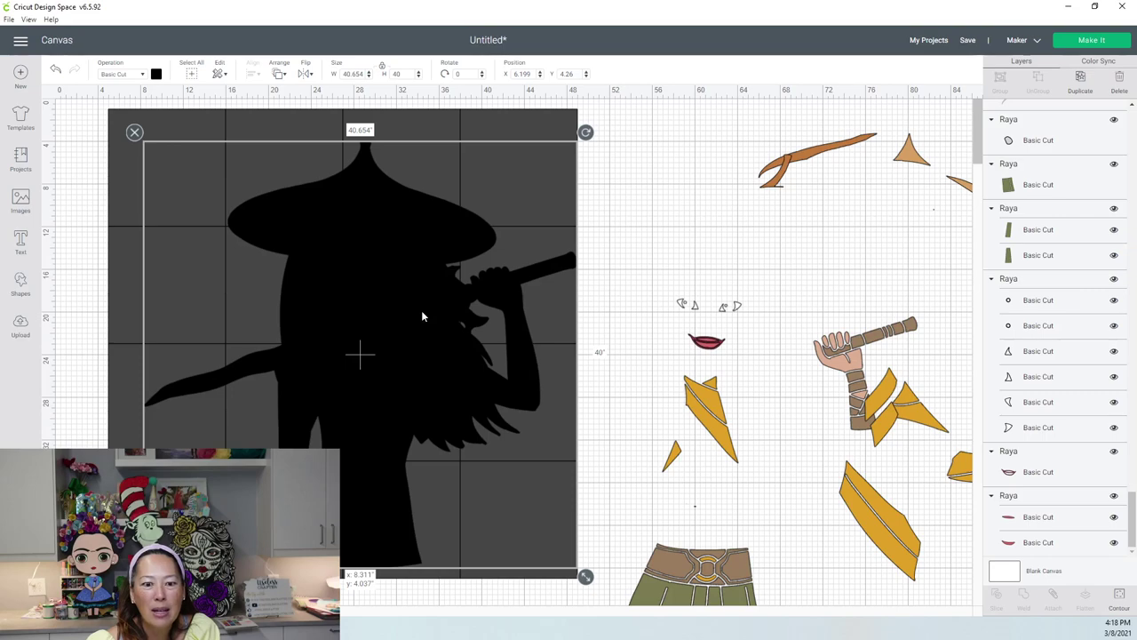
drag(421, 310, 419, 306)
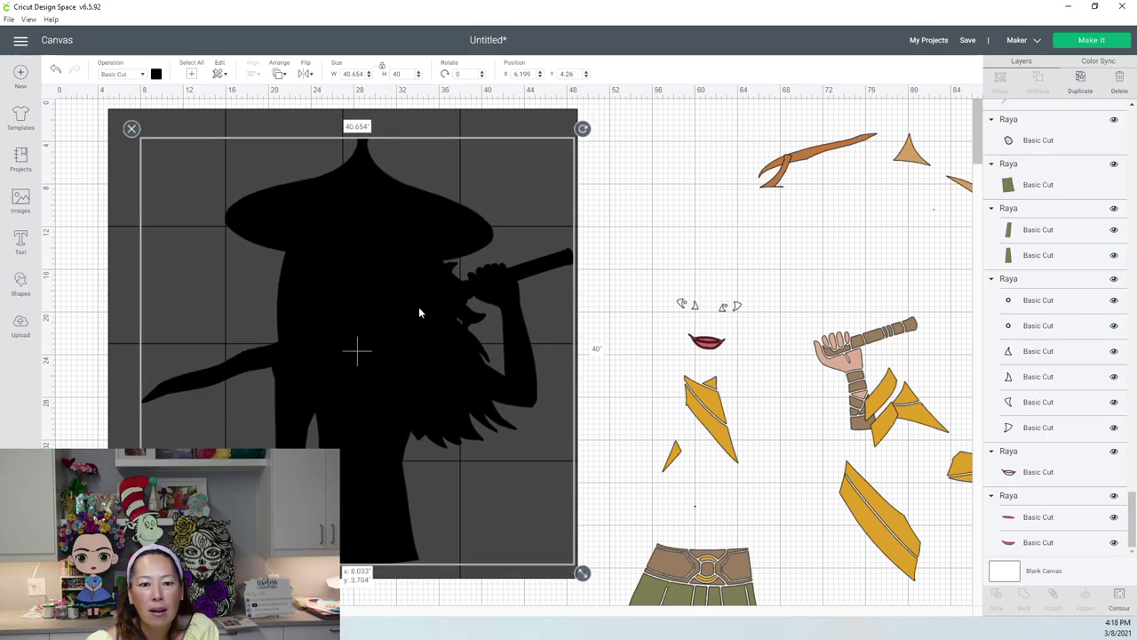
click(622, 293)
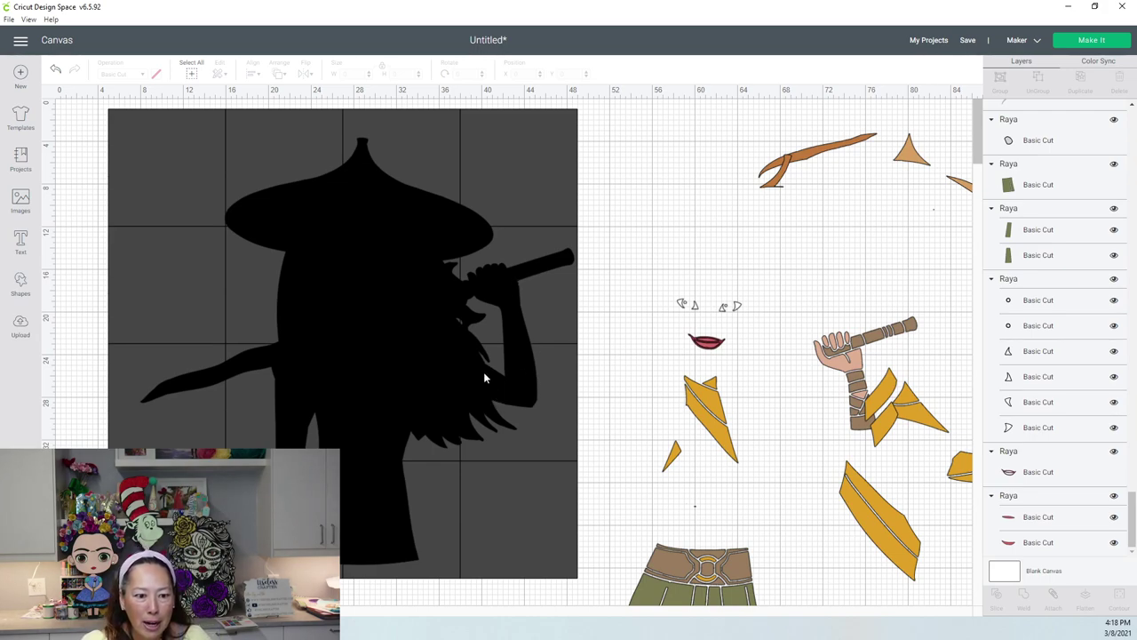
Nudge the Raya silhouette slightly right over the grid.
click(314, 238)
drag(315, 237, 317, 237)
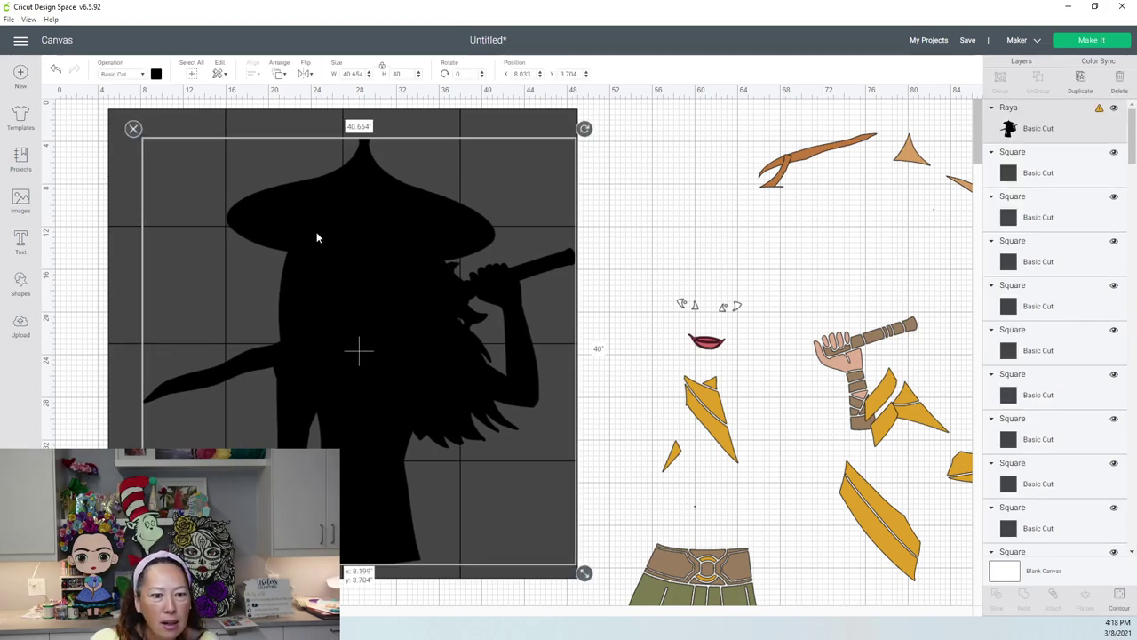
click(645, 300)
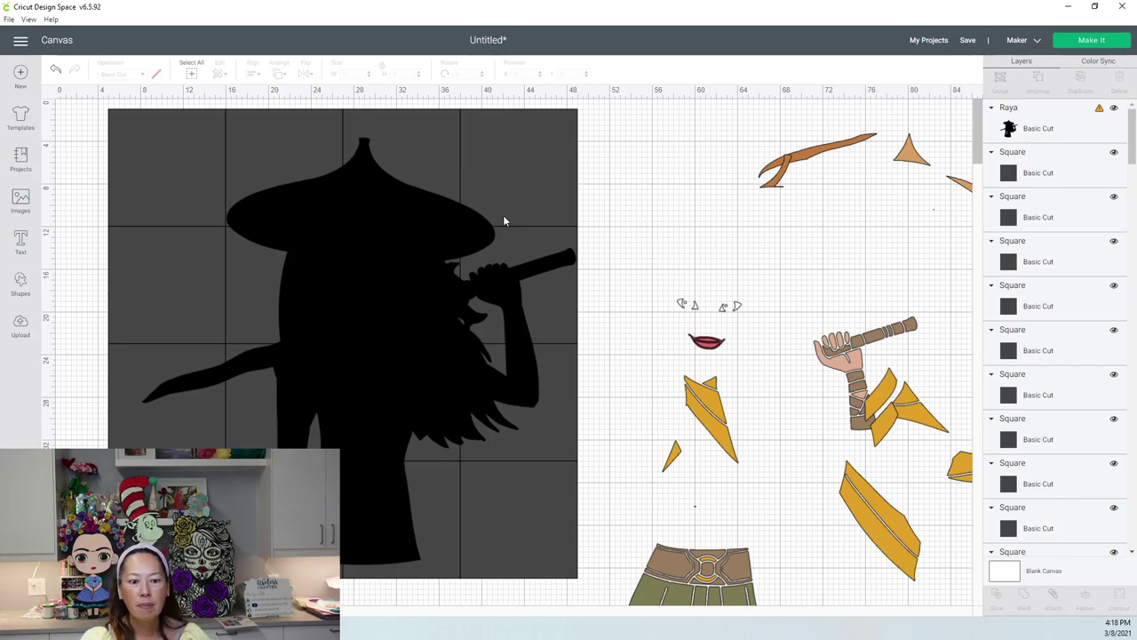
click(359, 351)
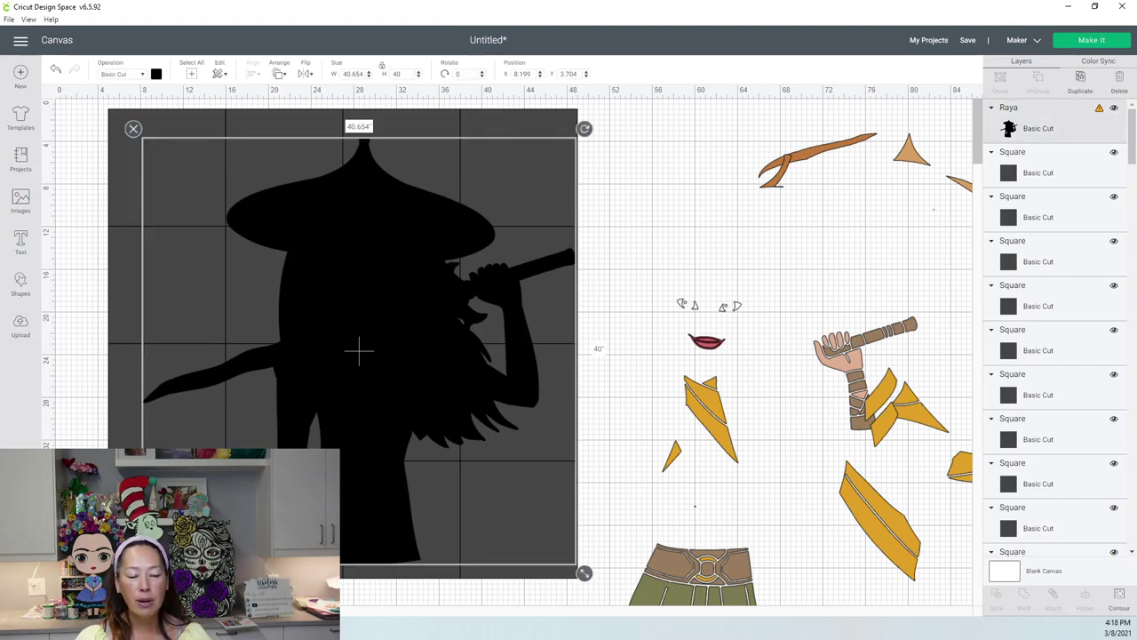
key(Escape)
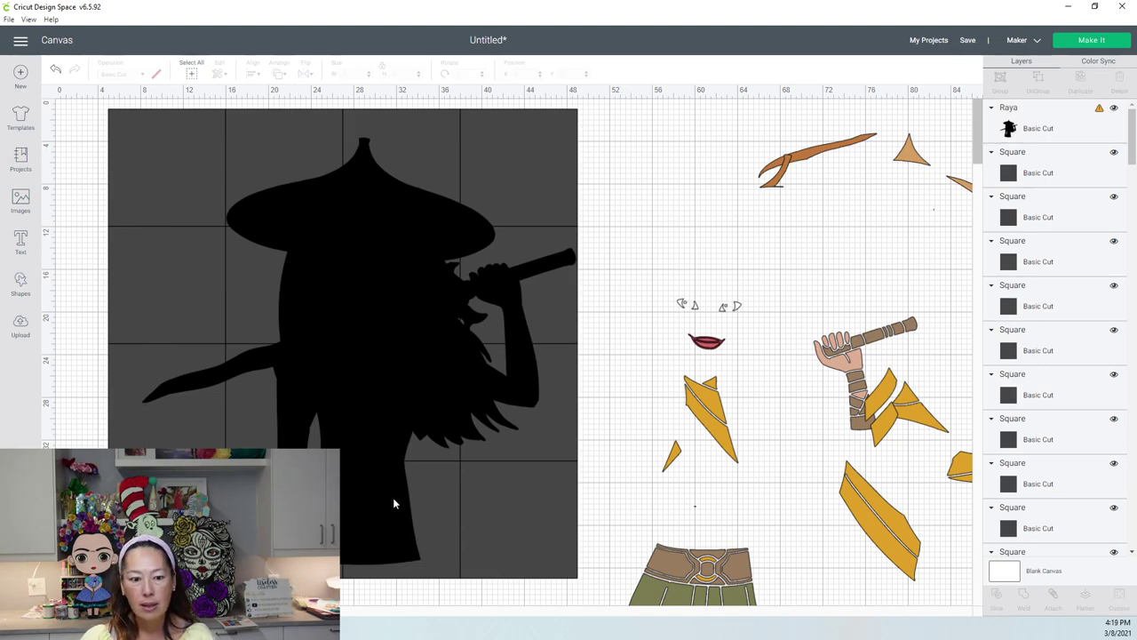
Delete the three empty grey squares at the lower-right, top-left and left-middle of the silhouette.
click(497, 498)
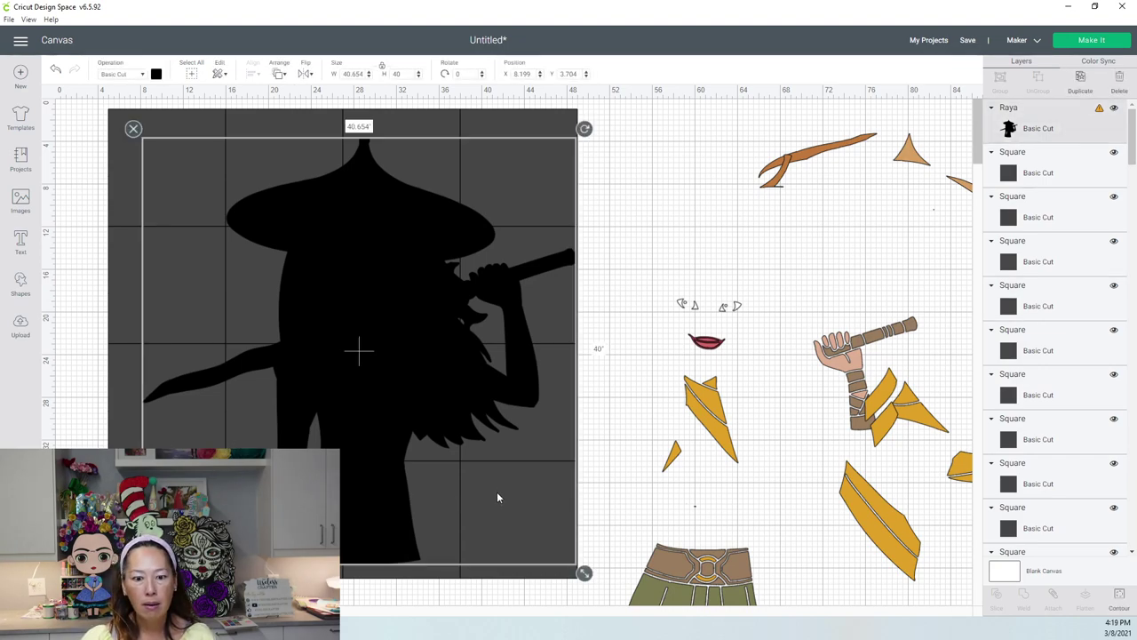
click(514, 576)
key(Delete)
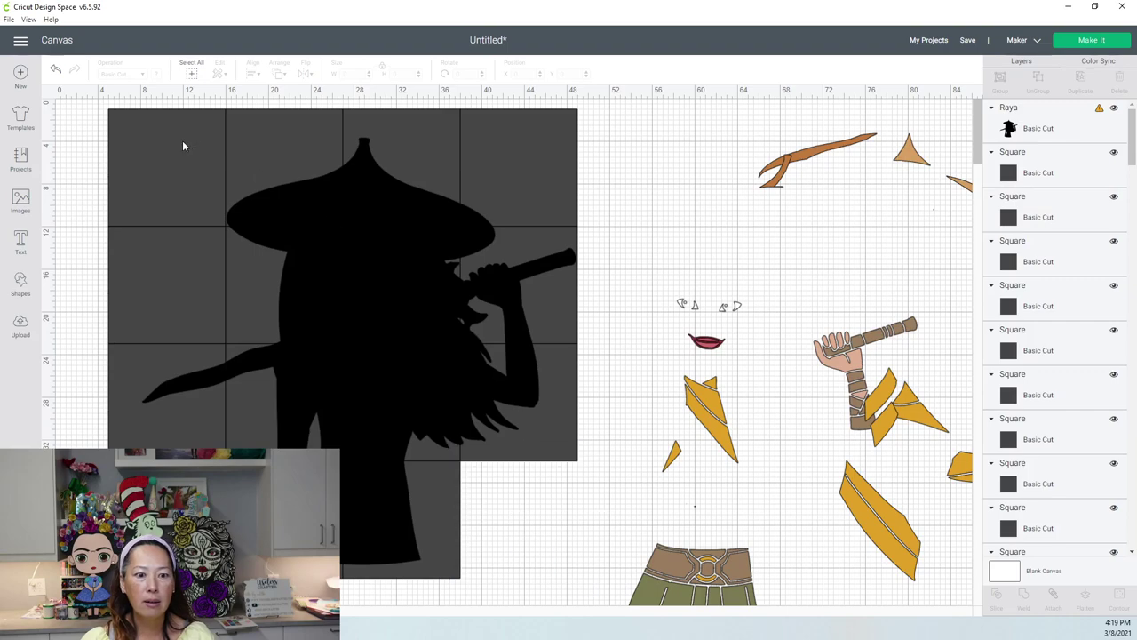
click(182, 140)
click(160, 119)
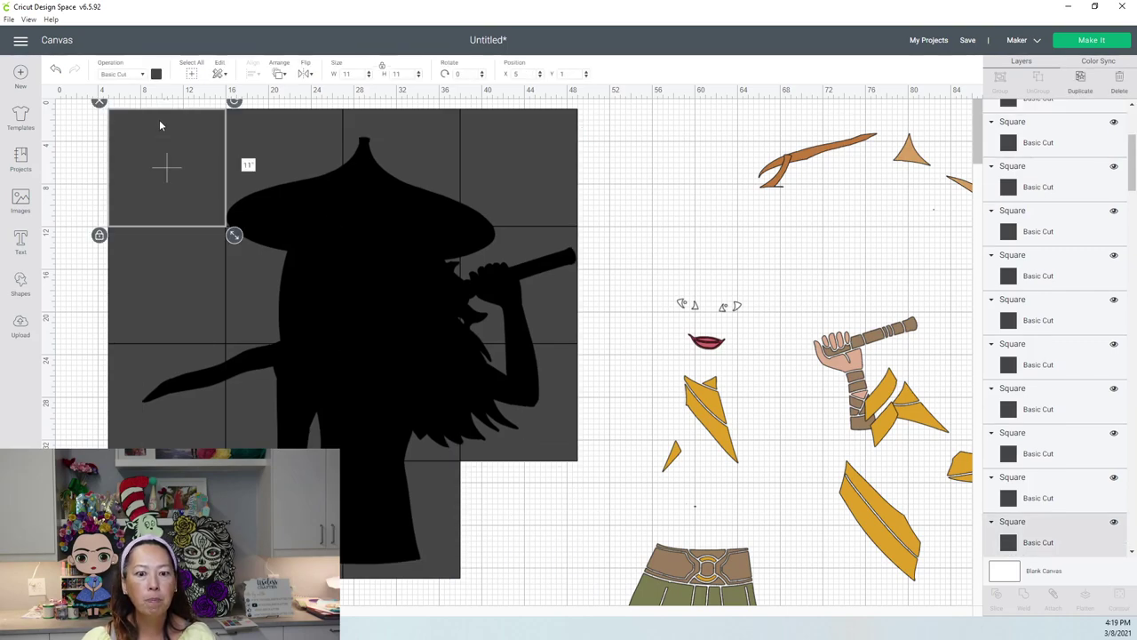
key(Delete)
click(162, 259)
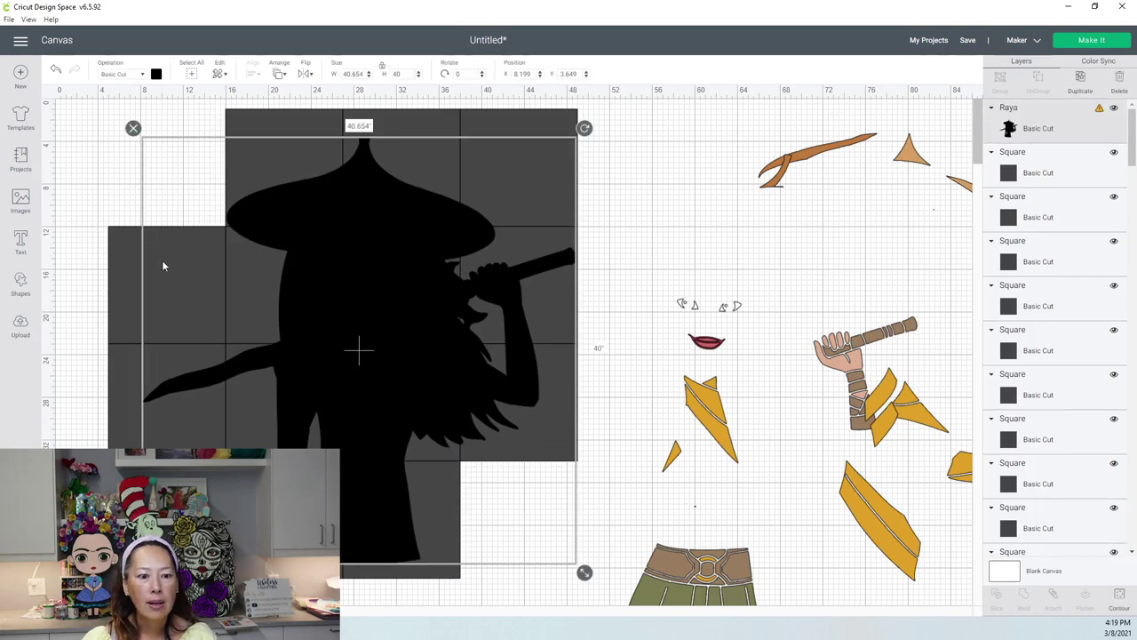
click(133, 265)
key(Delete)
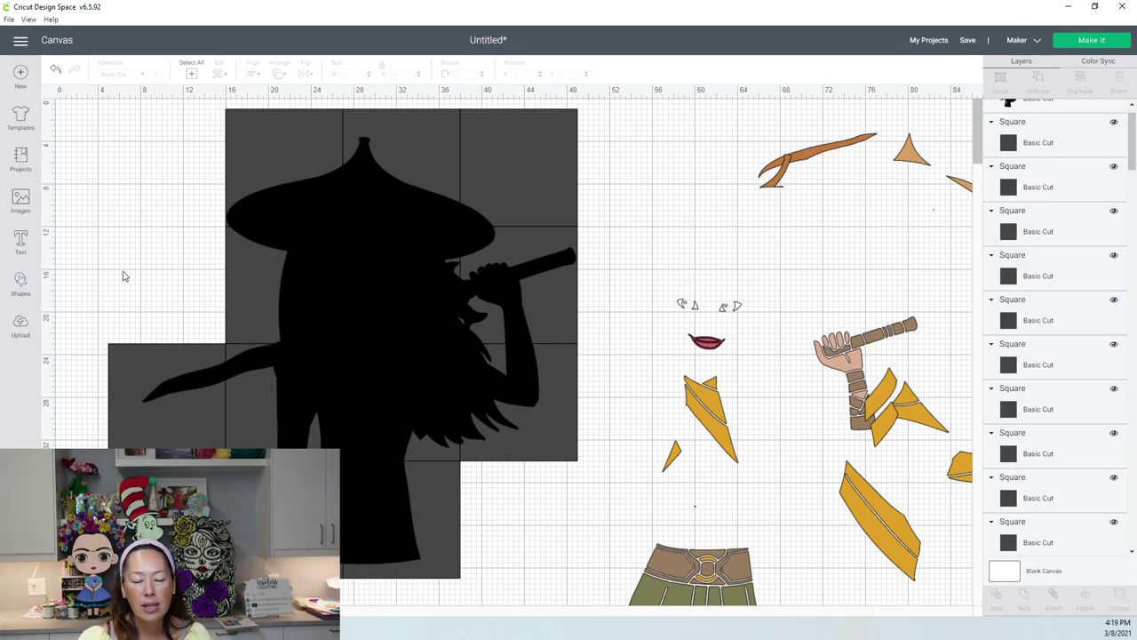
drag(88, 337, 165, 451)
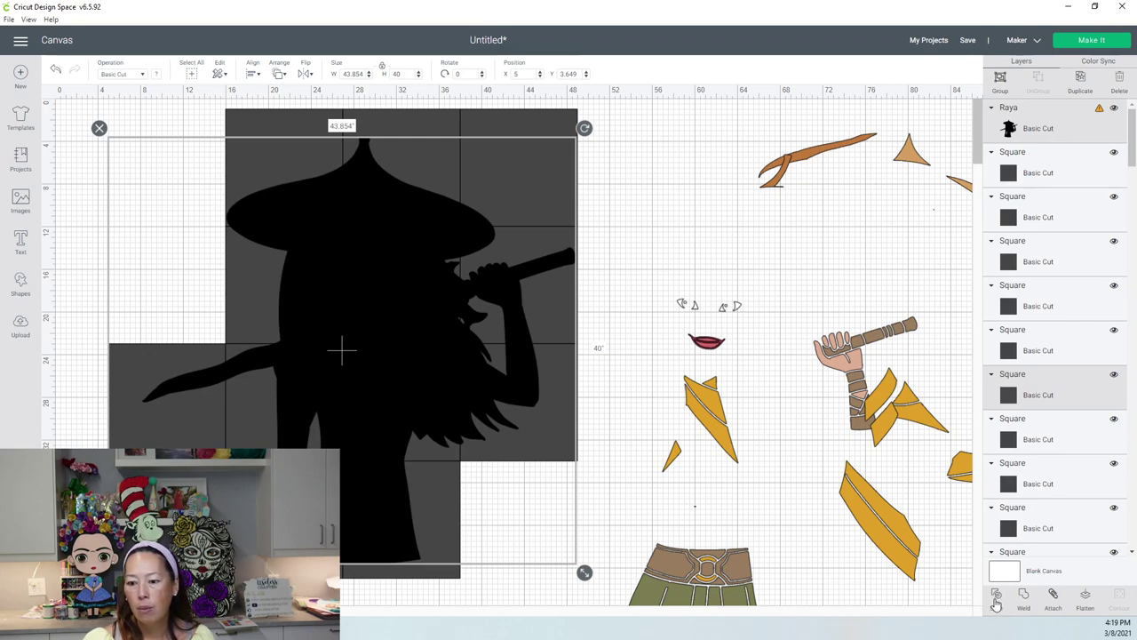
Slice the silhouette with the lower-left square and shift the blade-shaped piece aside.
click(933, 569)
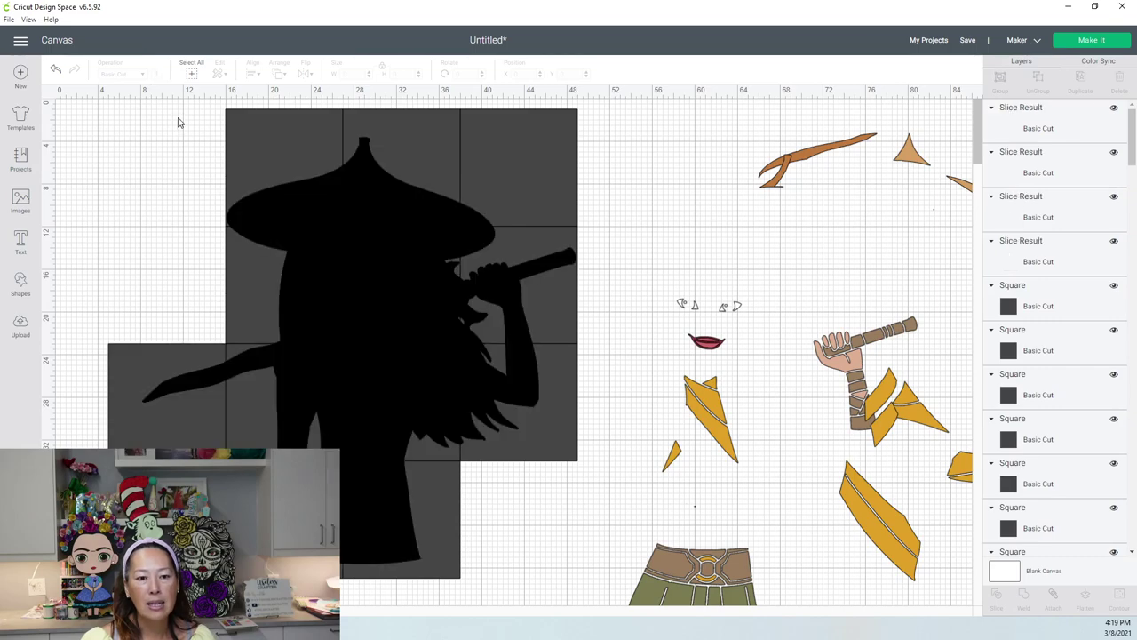
drag(242, 184, 290, 199)
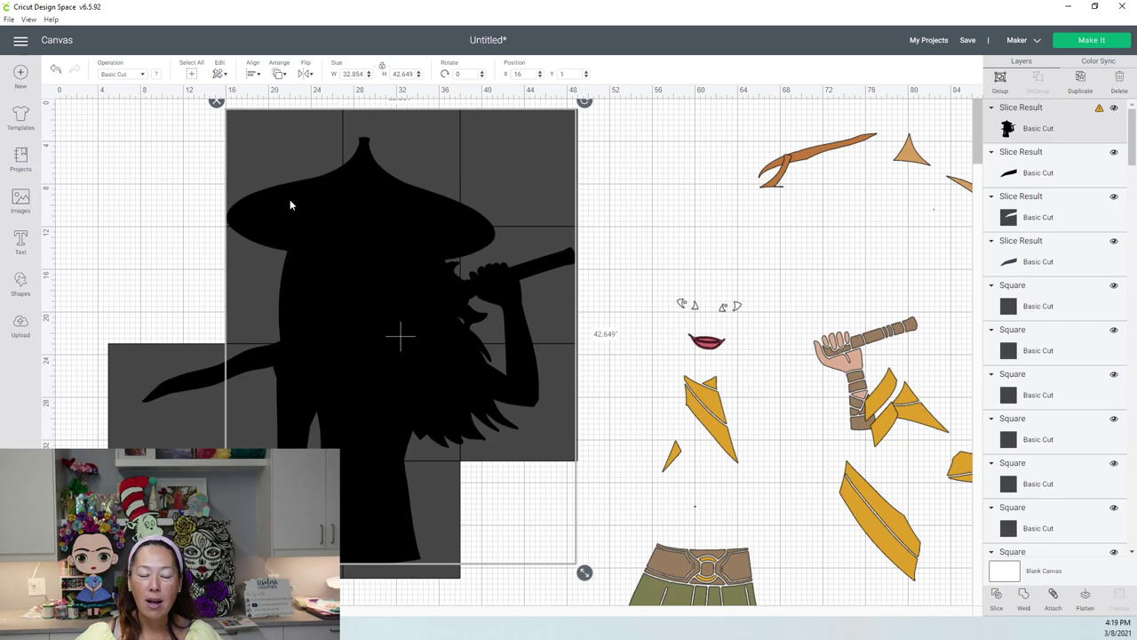
click(194, 383)
click(194, 382)
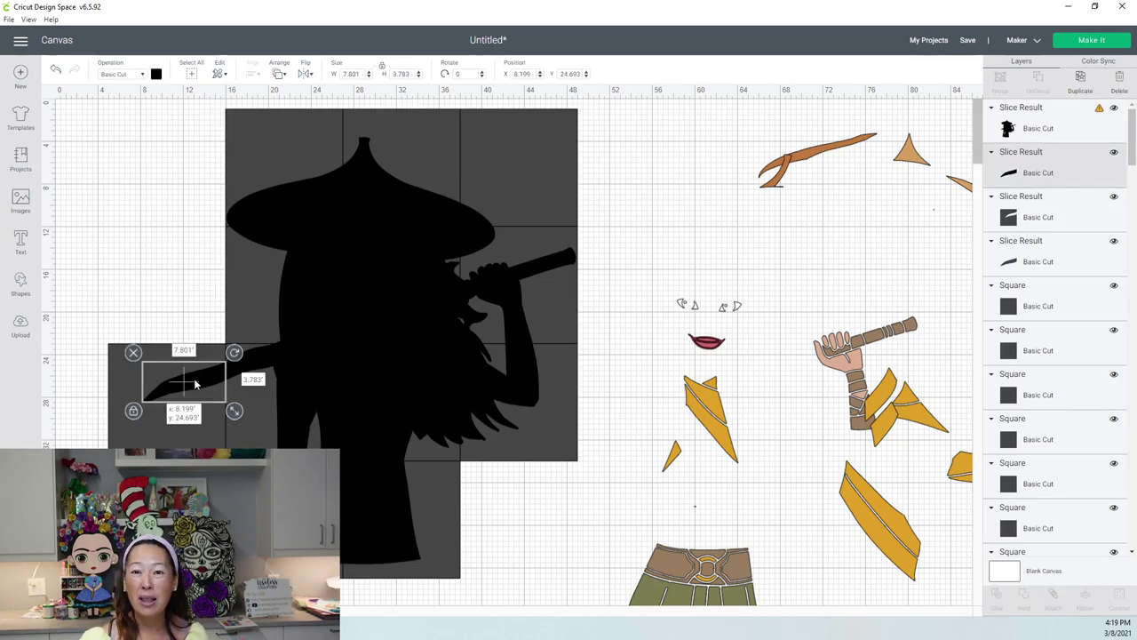
mouse_move(195, 382)
mouse_down()
mouse_move(107, 286)
mouse_move(143, 286)
mouse_move(177, 392)
mouse_up()
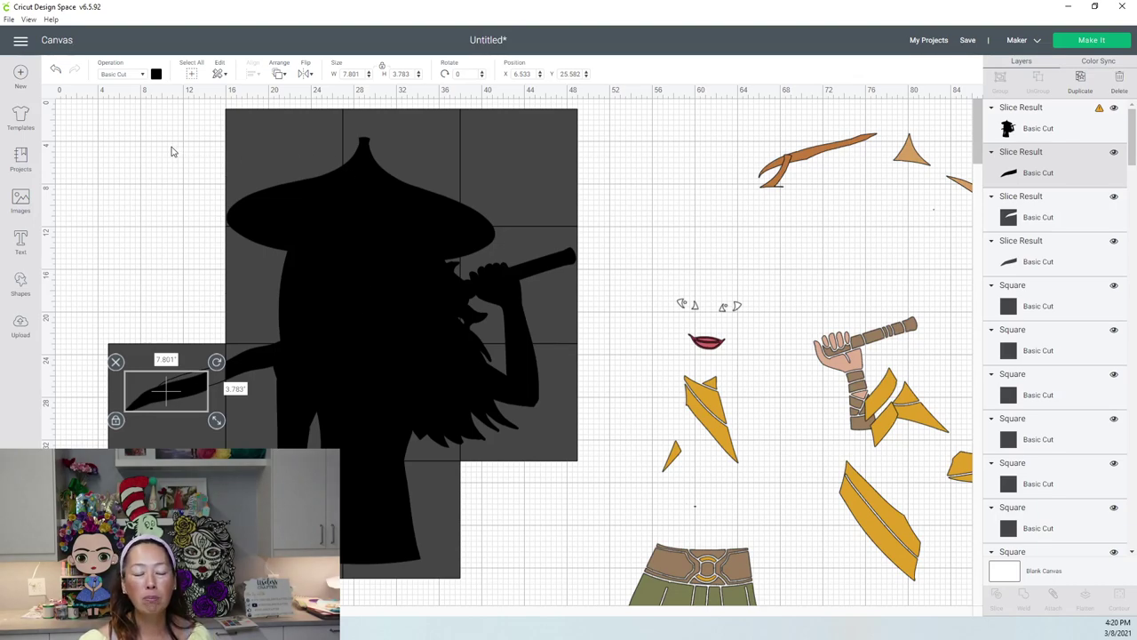
Slice the silhouette with the next two squares, undoing and redoing the last slice.
drag(175, 122, 290, 206)
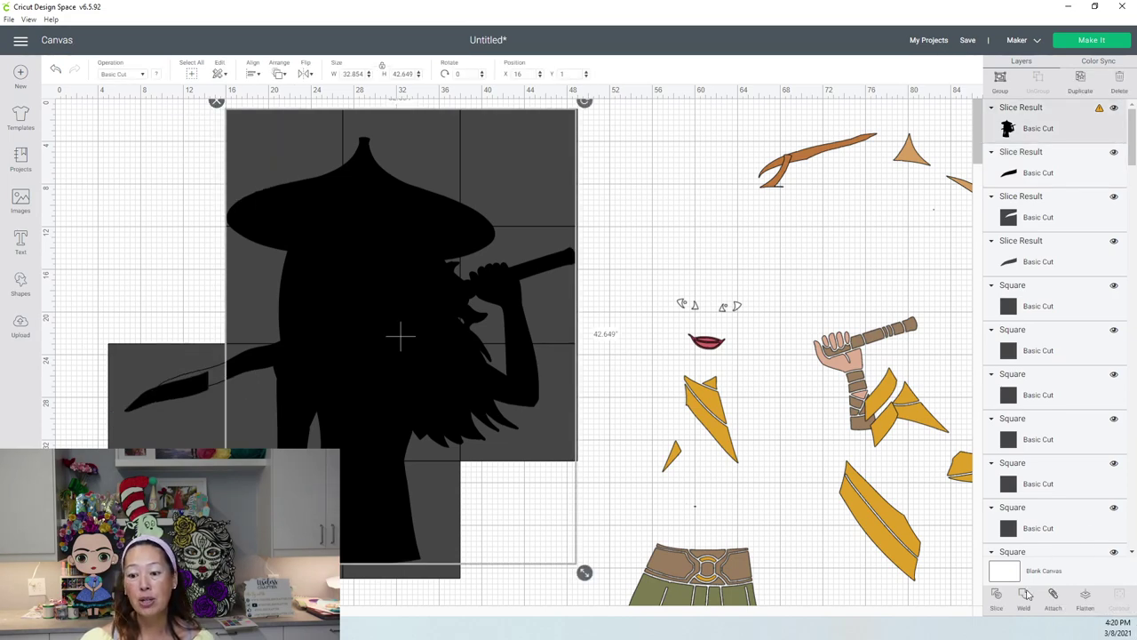
click(995, 593)
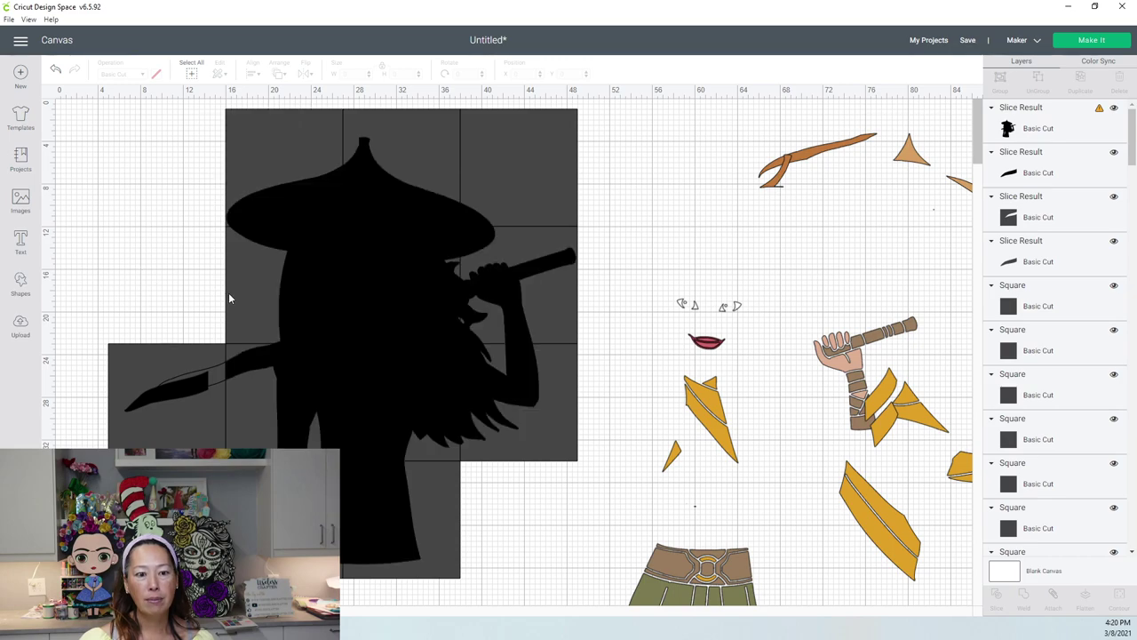
click(399, 351)
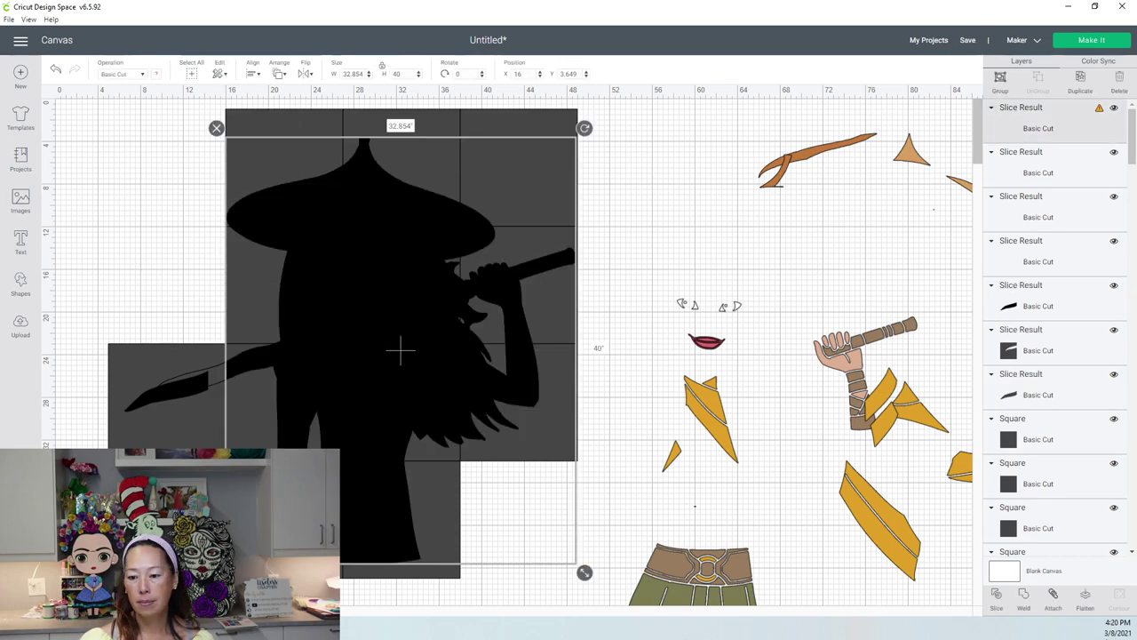
click(622, 163)
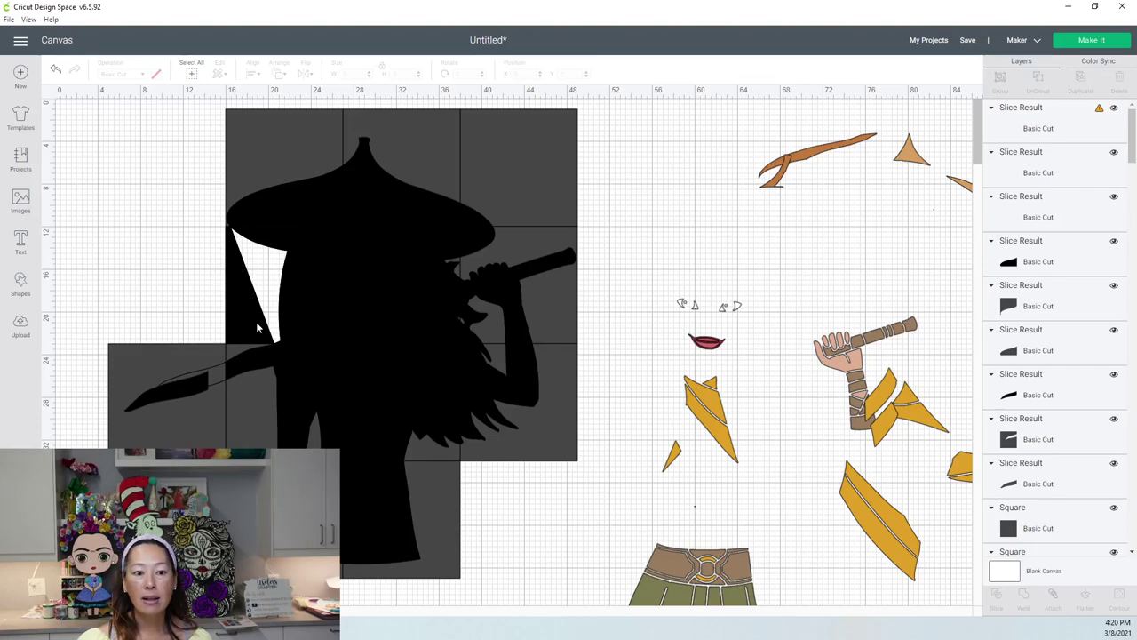
click(55, 71)
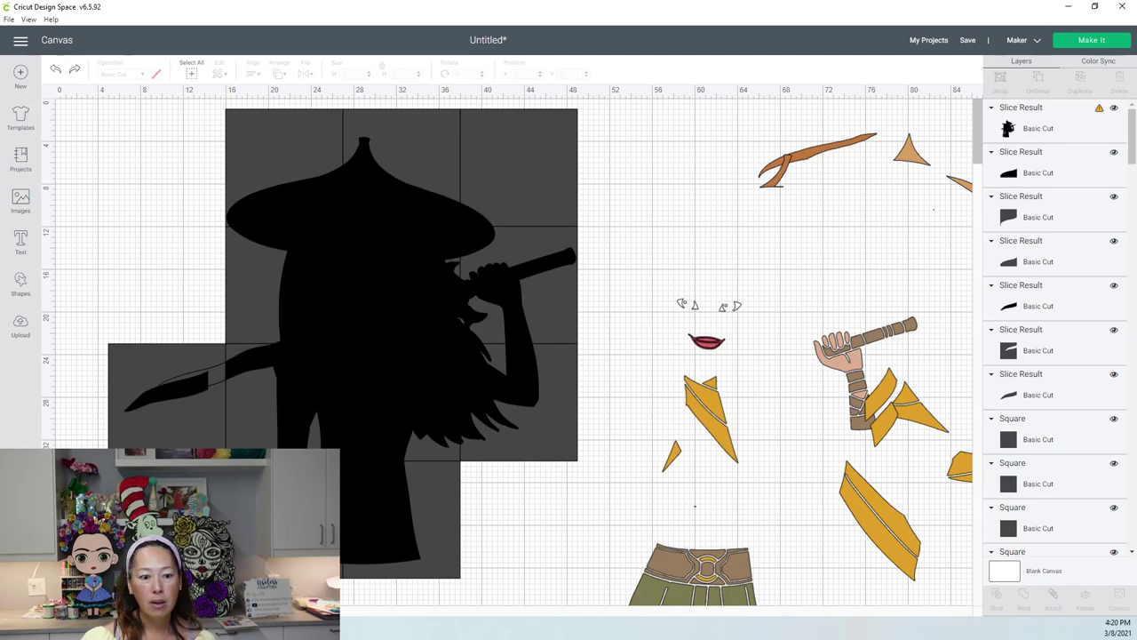
click(491, 567)
click(782, 533)
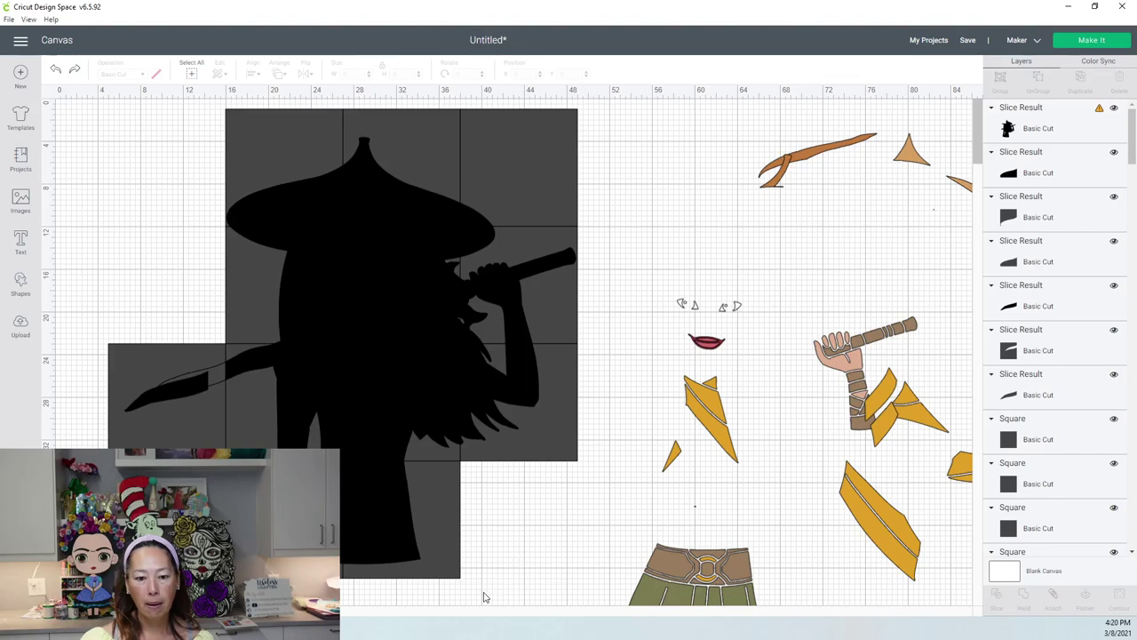
key(ctrl+y)
Slice the silhouette with the remaining squares through to the last one.
drag(484, 597, 361, 515)
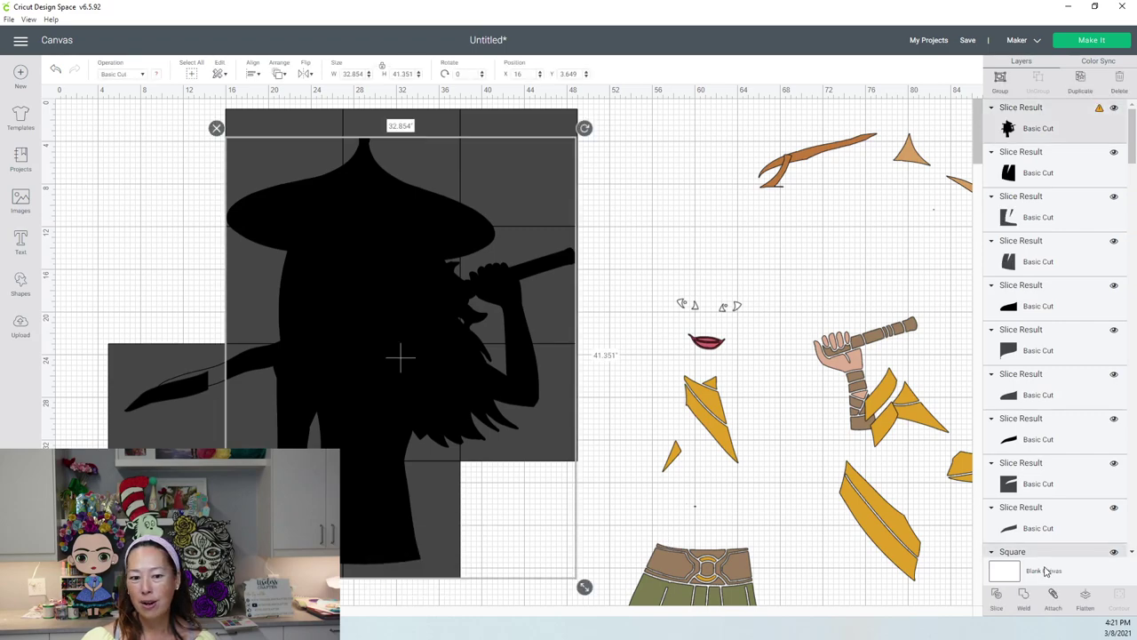
click(801, 508)
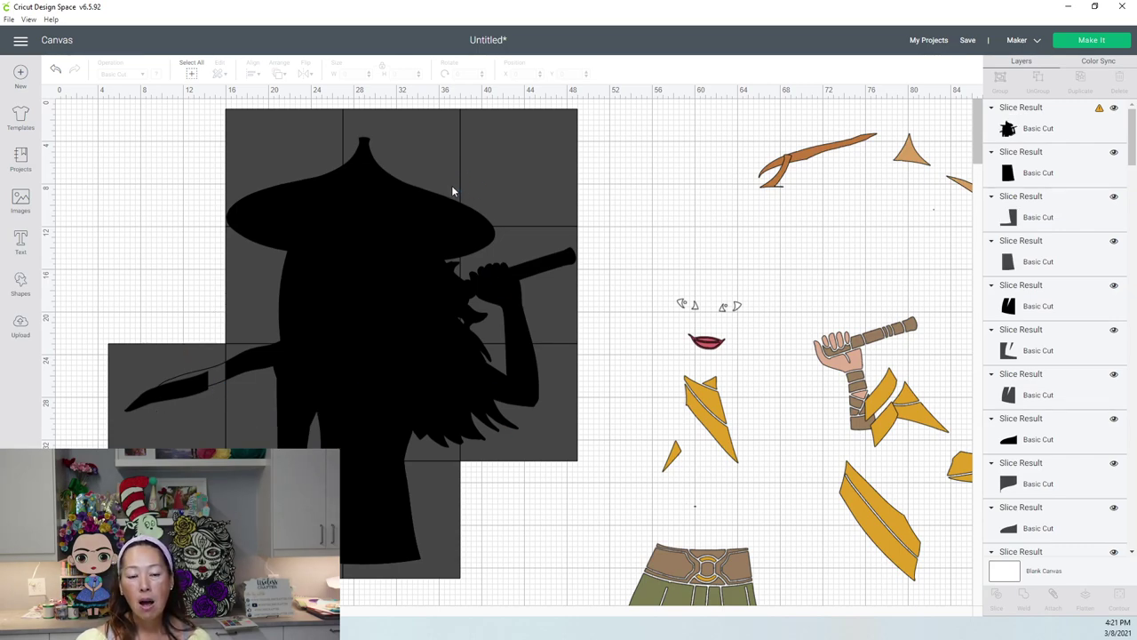
drag(591, 489, 492, 392)
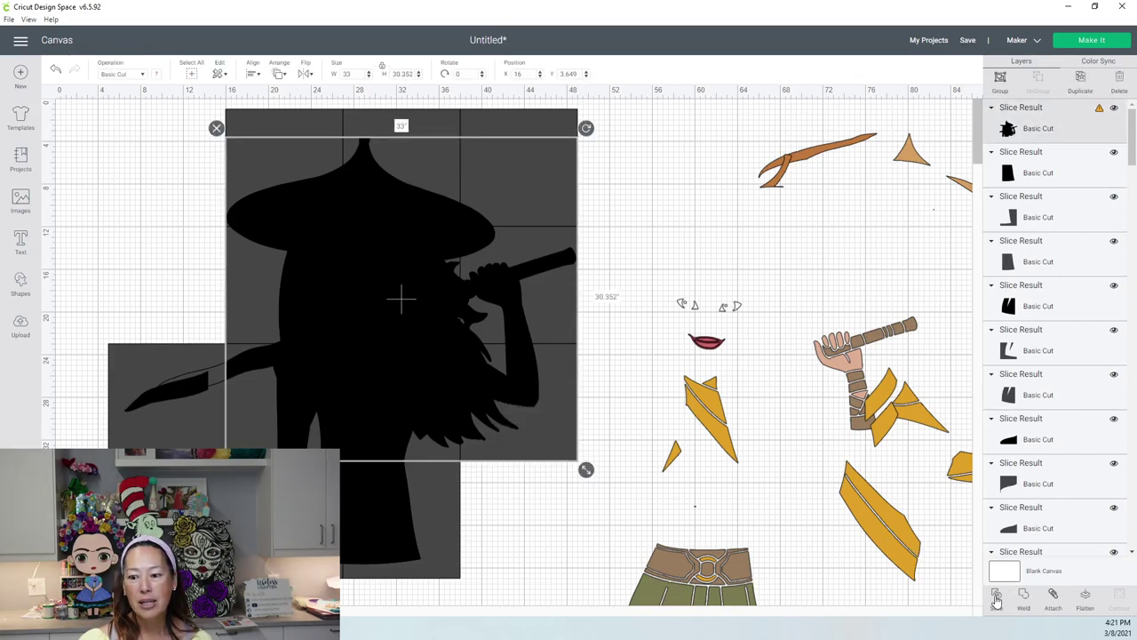
click(721, 478)
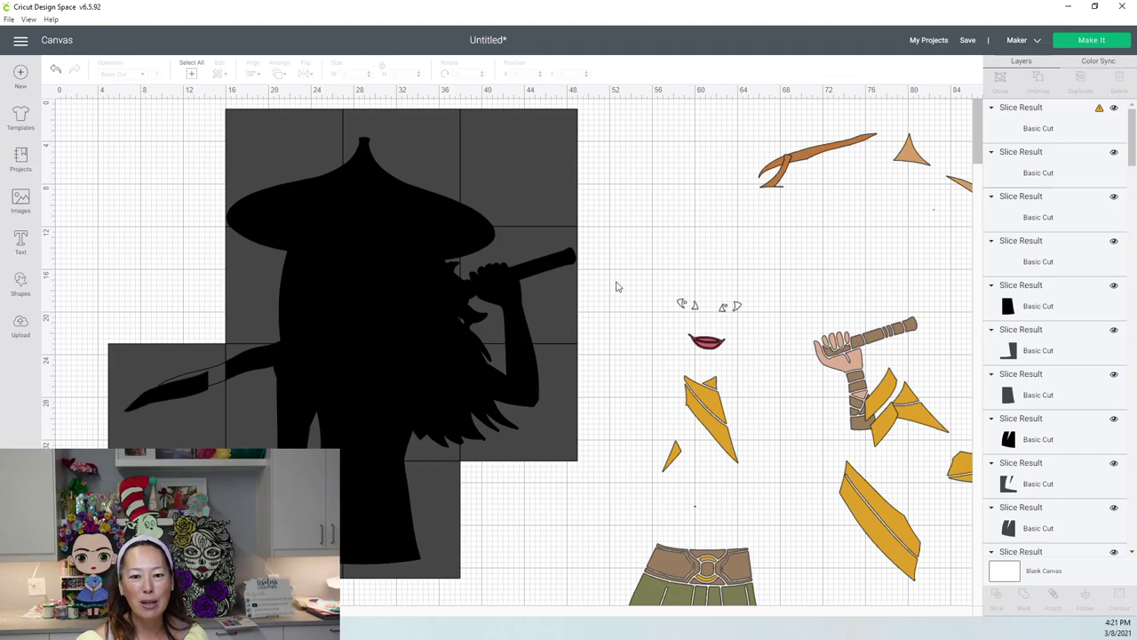
click(567, 259)
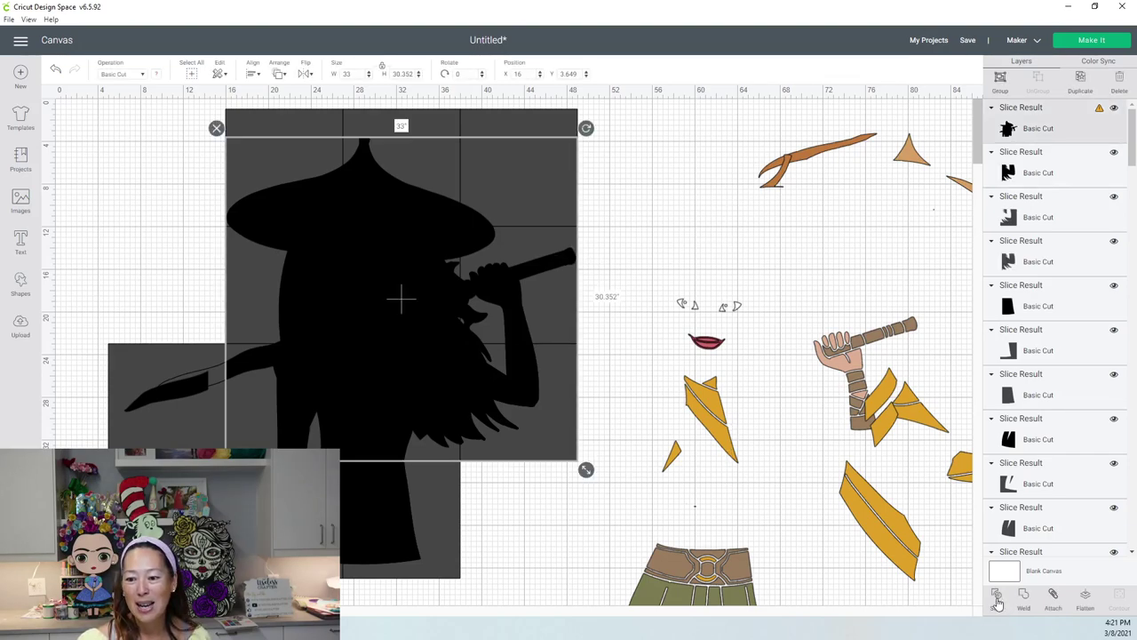
click(605, 337)
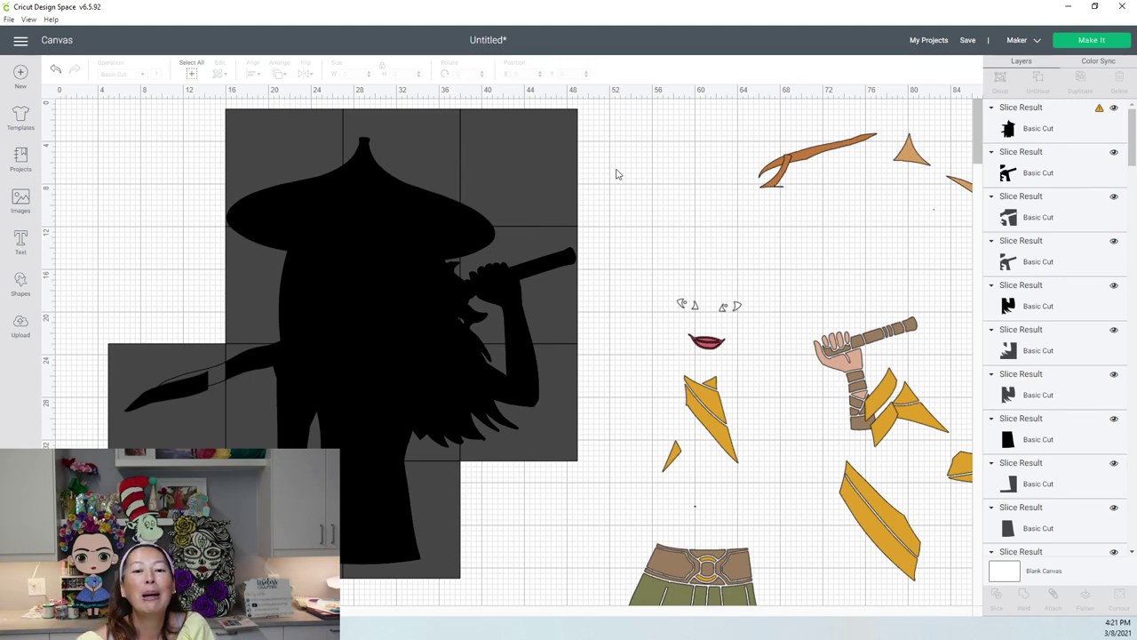
drag(620, 151, 525, 243)
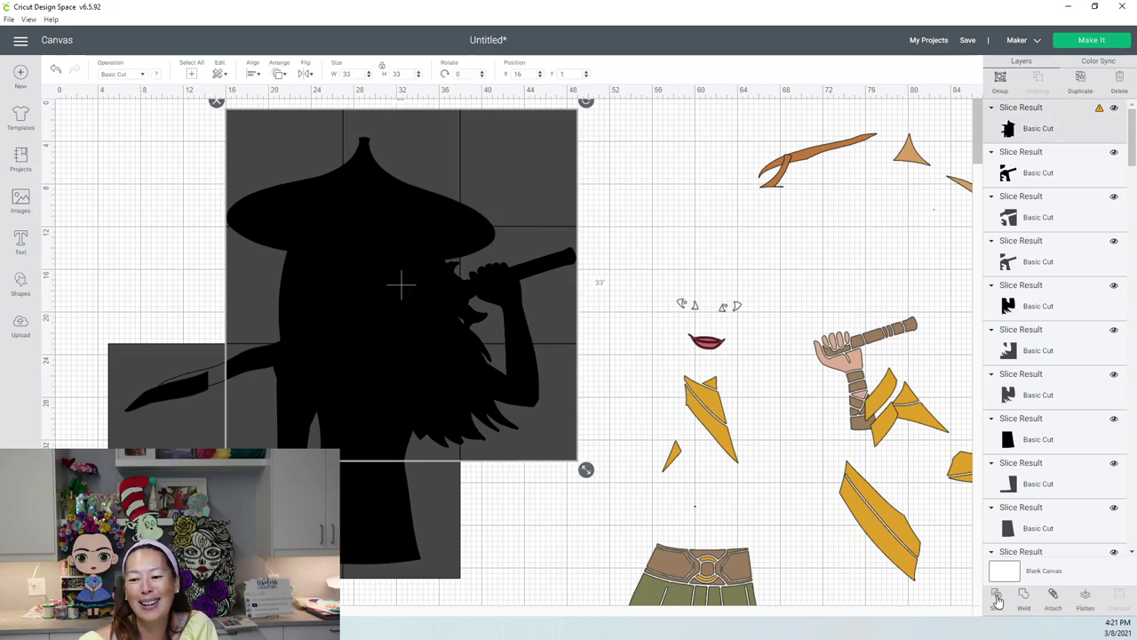
click(326, 253)
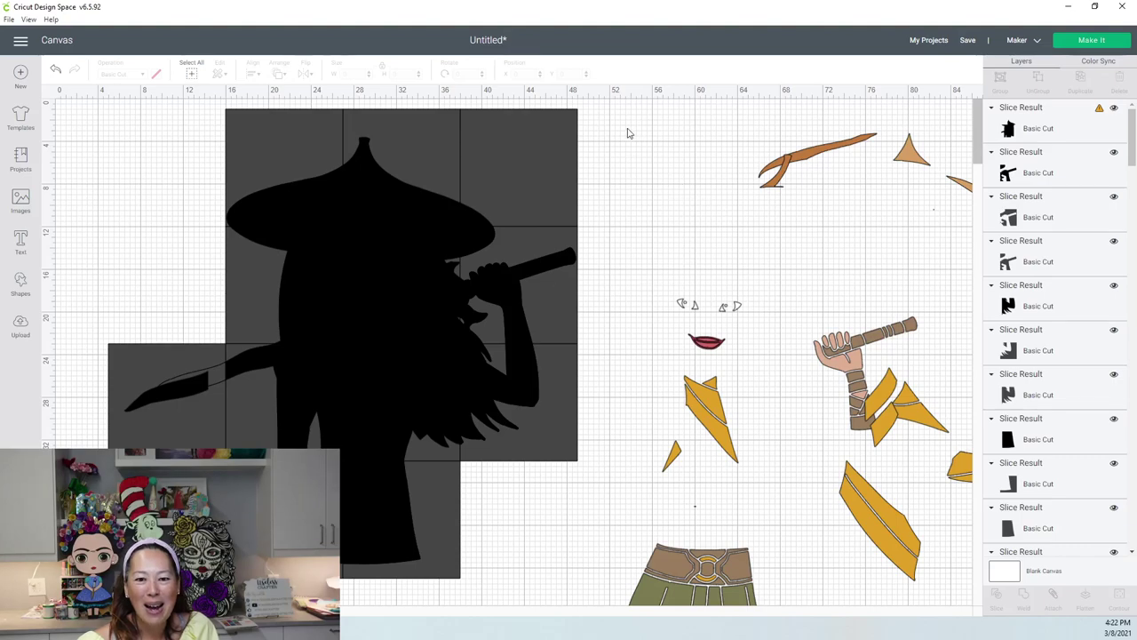
drag(610, 114, 1002, 617)
Move the coloured pieces, hand-and-staff piece and bottom black pieces to the right-hand assembly.
drag(721, 408, 1136, 404)
click(504, 303)
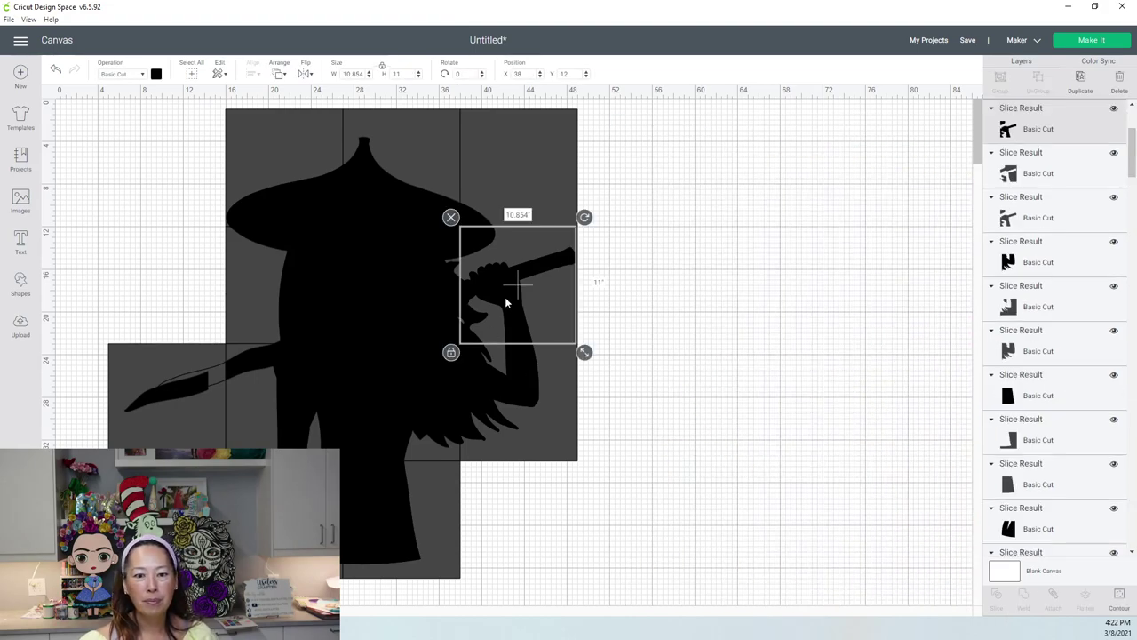
drag(533, 300, 764, 280)
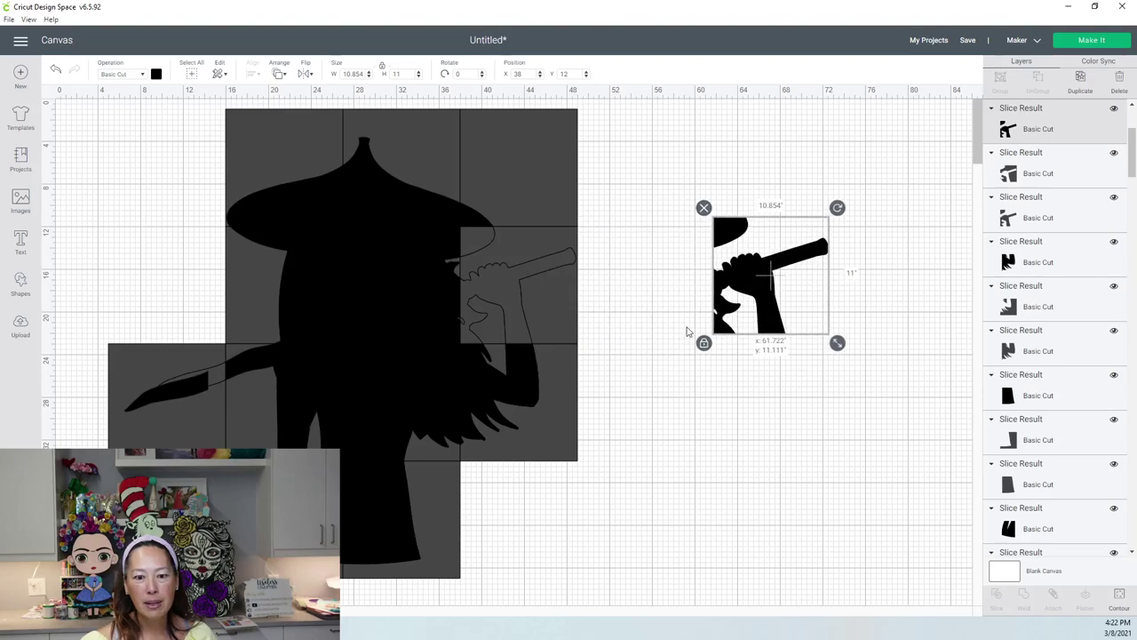
drag(526, 383, 595, 383)
drag(677, 388, 775, 380)
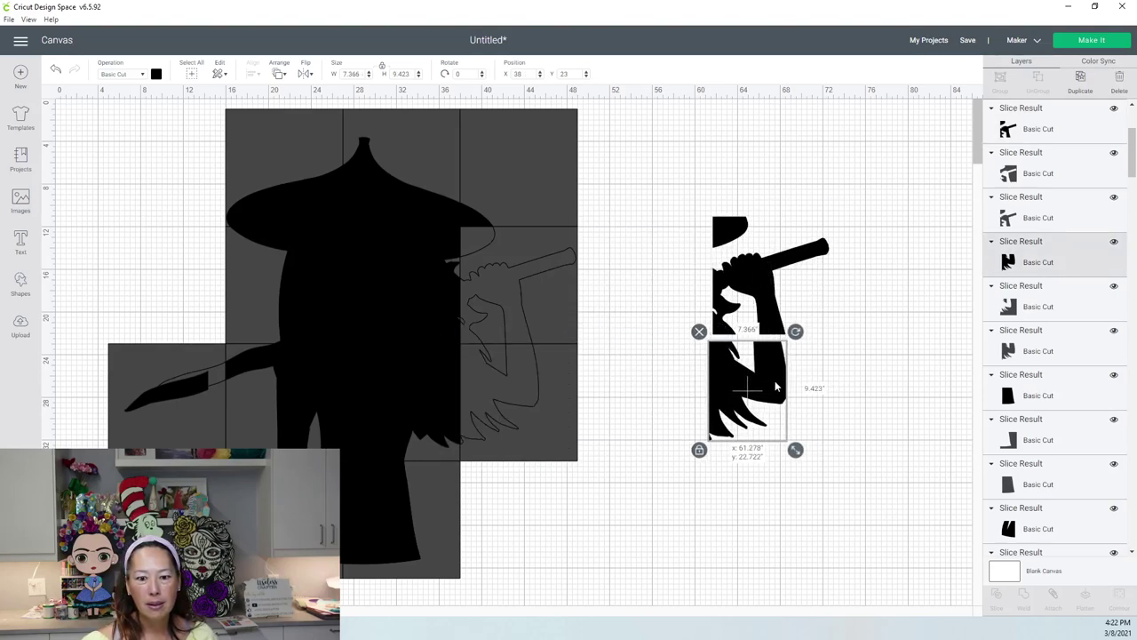
click(367, 527)
drag(459, 533, 691, 553)
drag(323, 497, 629, 533)
click(533, 542)
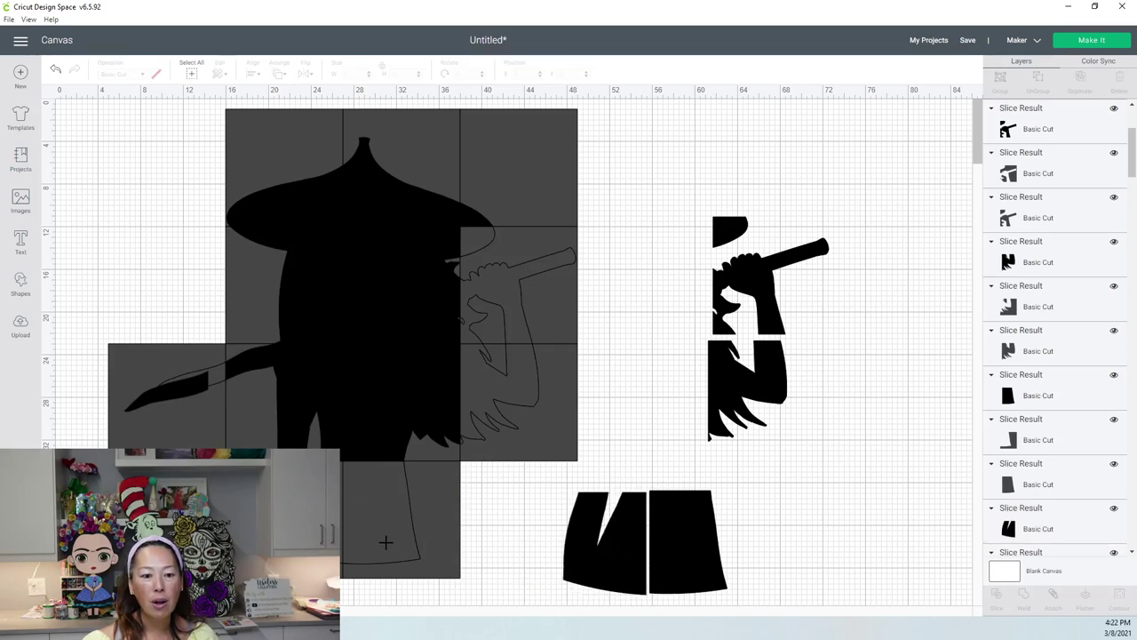
Delete the unused grey square and leftover scraps, and move the hat-top piece beside the brim.
click(389, 546)
key(Delete)
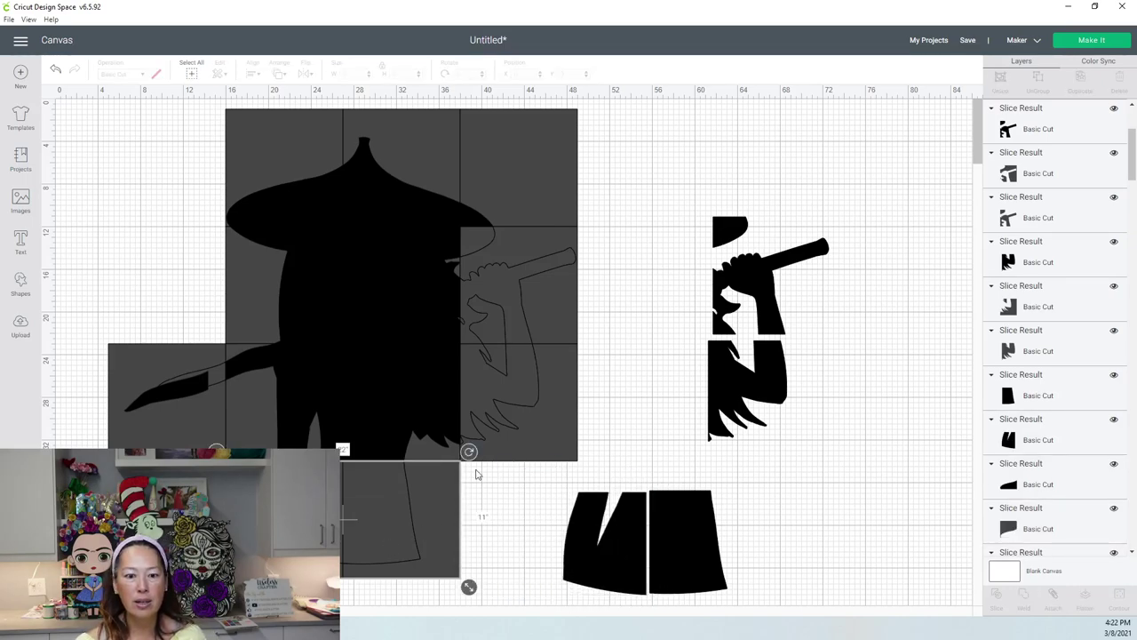
drag(472, 224, 726, 206)
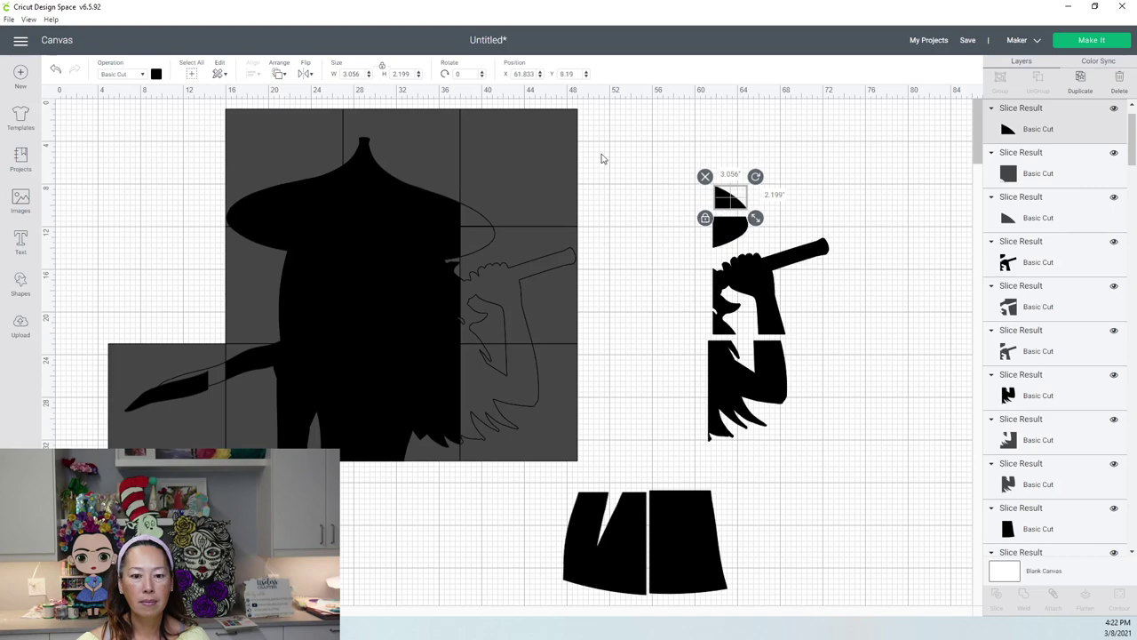
drag(605, 131, 530, 404)
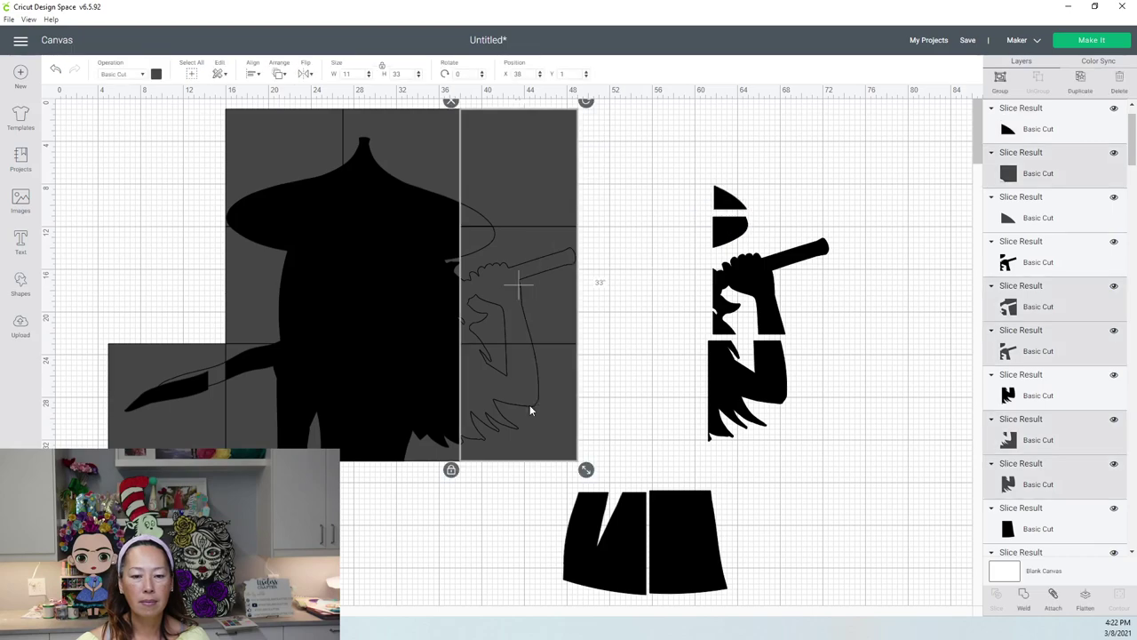
key(Delete)
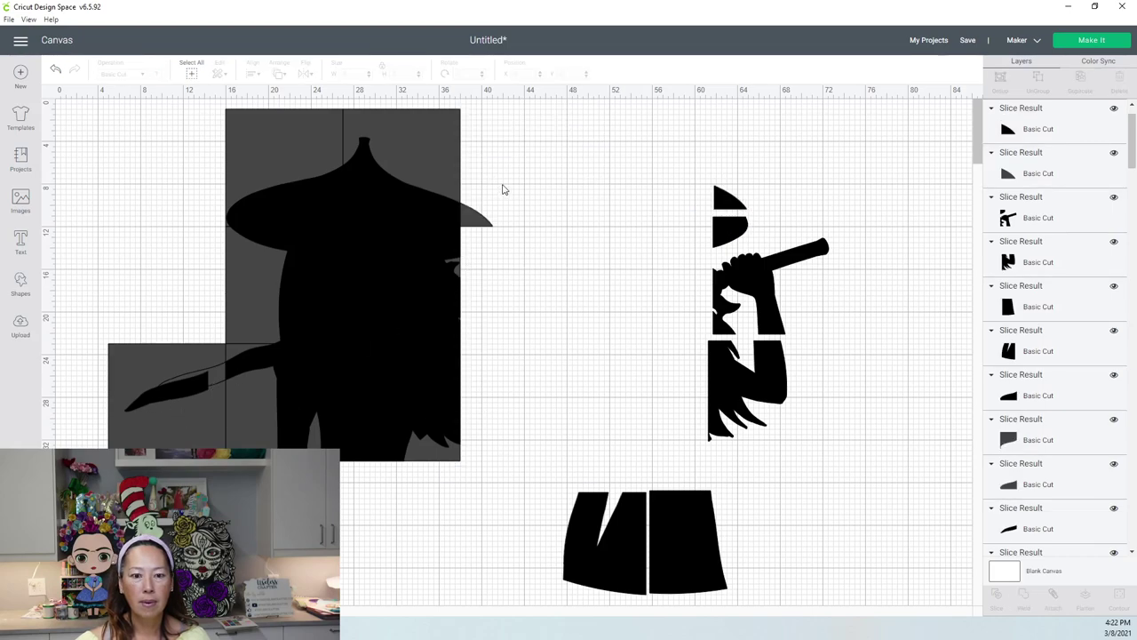
click(478, 220)
key(Delete)
drag(502, 175, 438, 221)
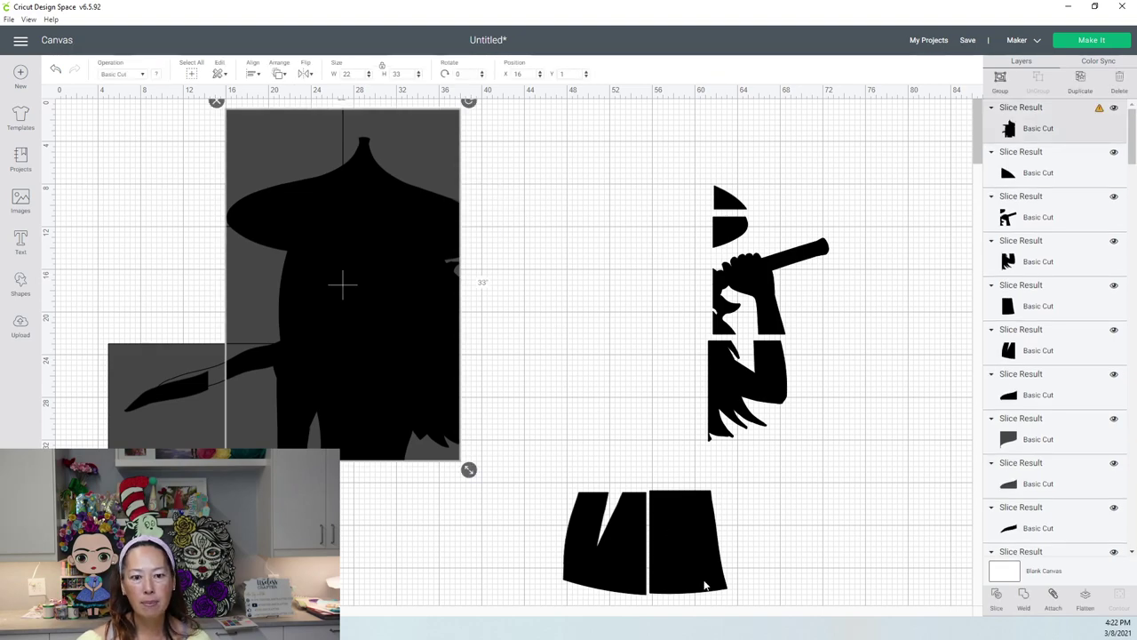
click(518, 196)
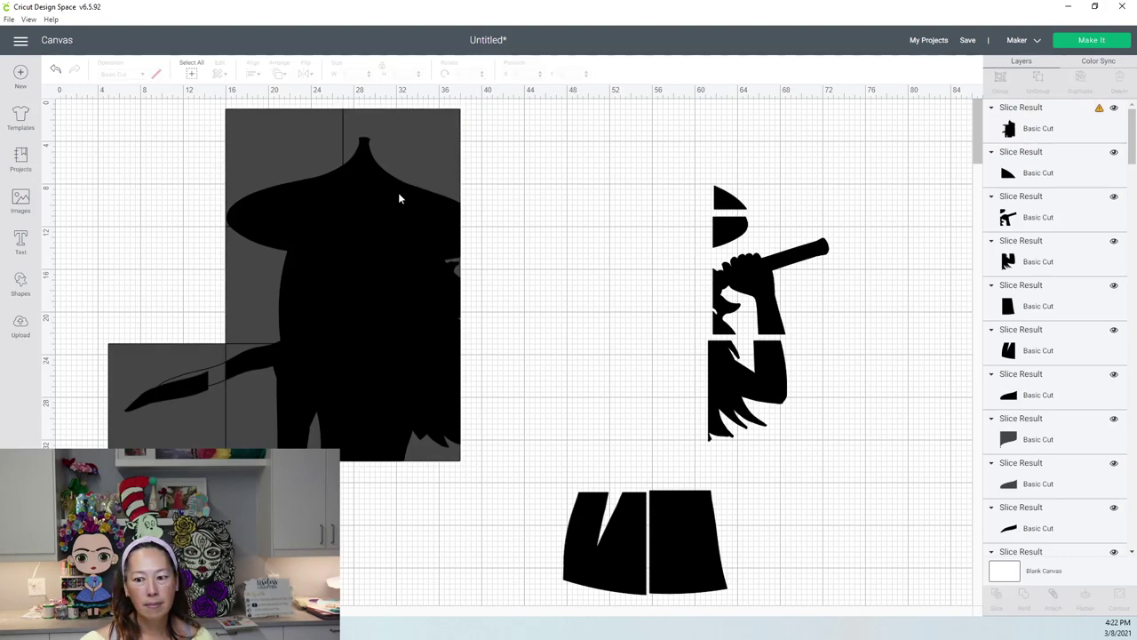
drag(398, 192, 662, 179)
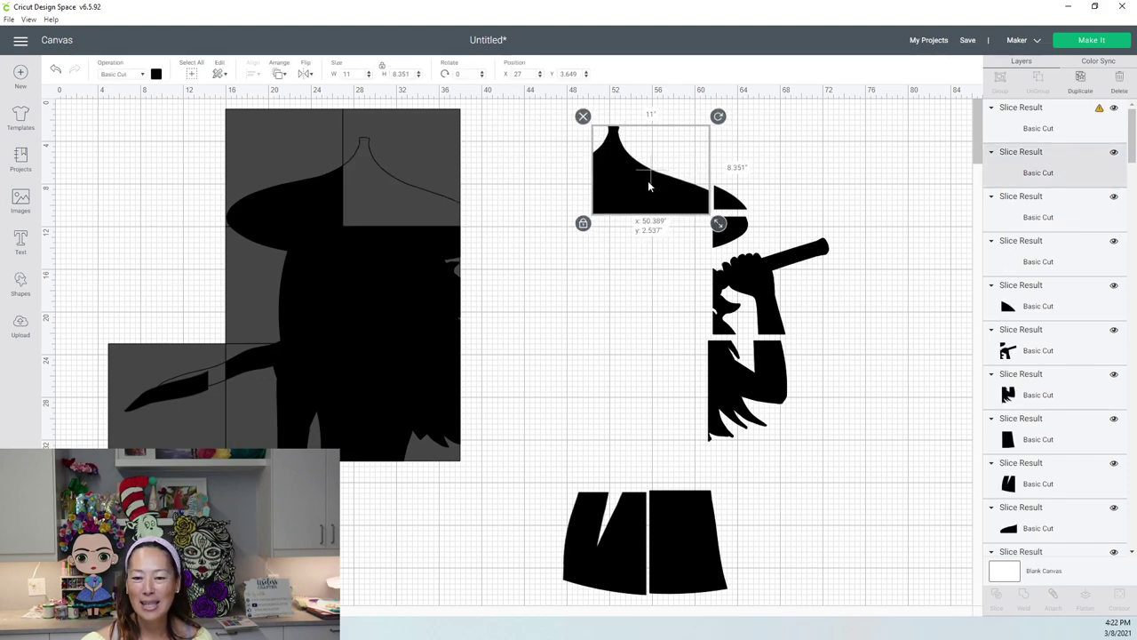
Slice the silhouette with the large 22-inch square tile.
click(495, 296)
click(1022, 120)
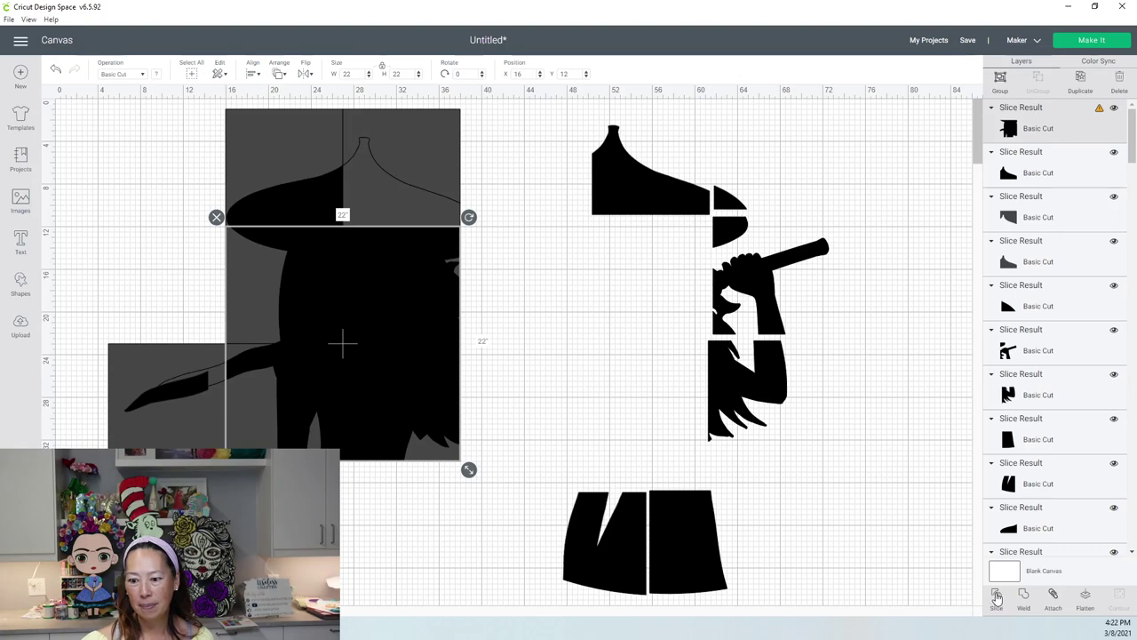
click(601, 400)
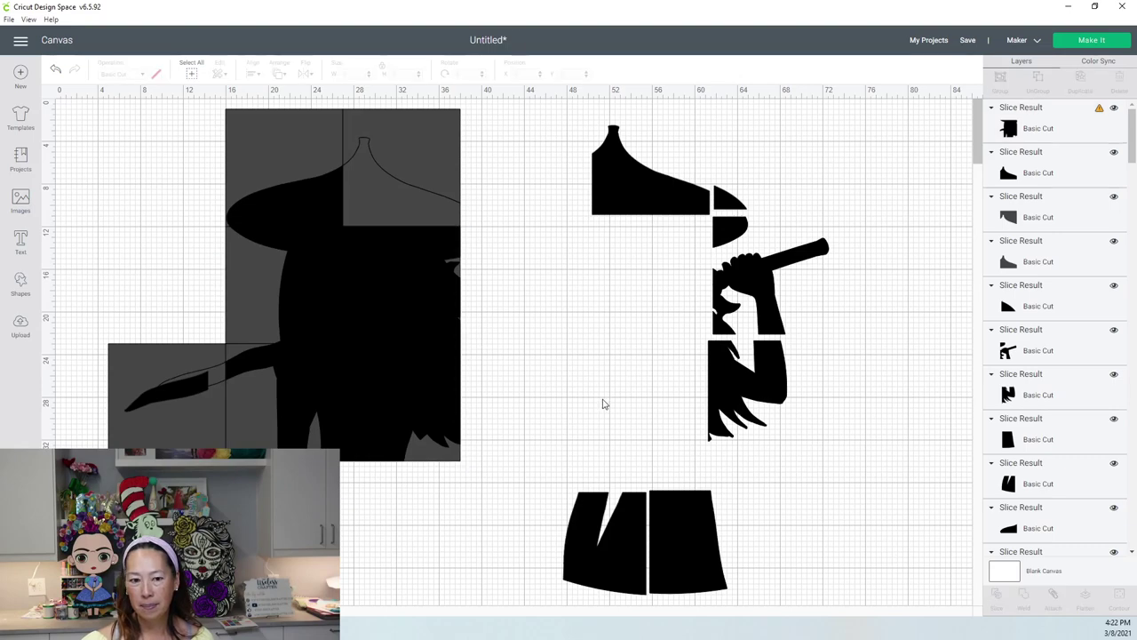
click(386, 285)
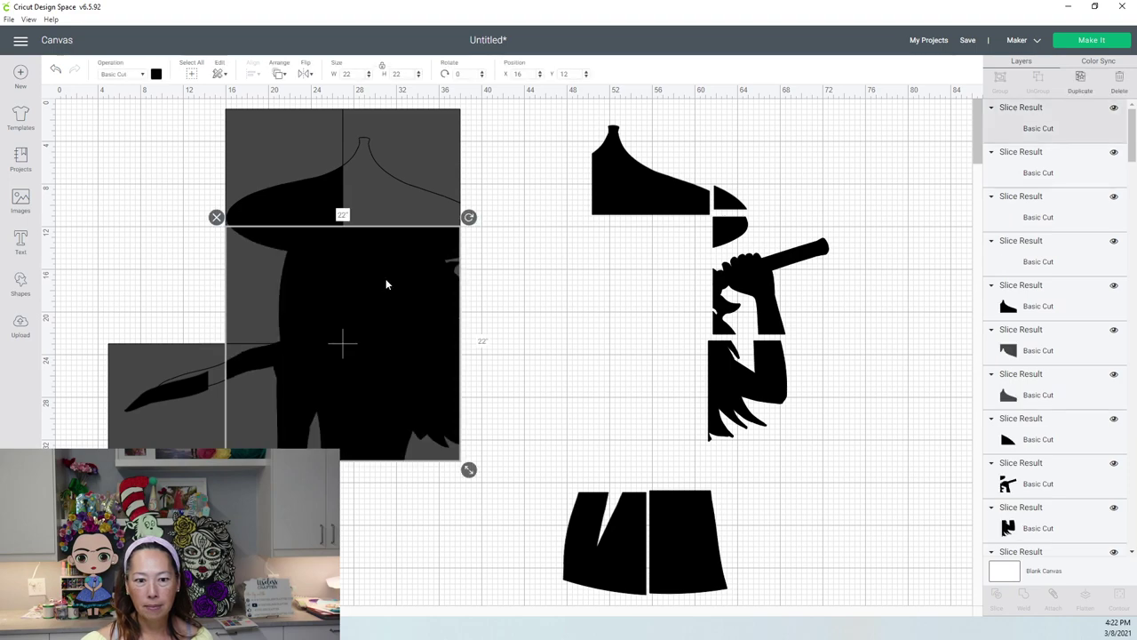
drag(574, 421, 457, 382)
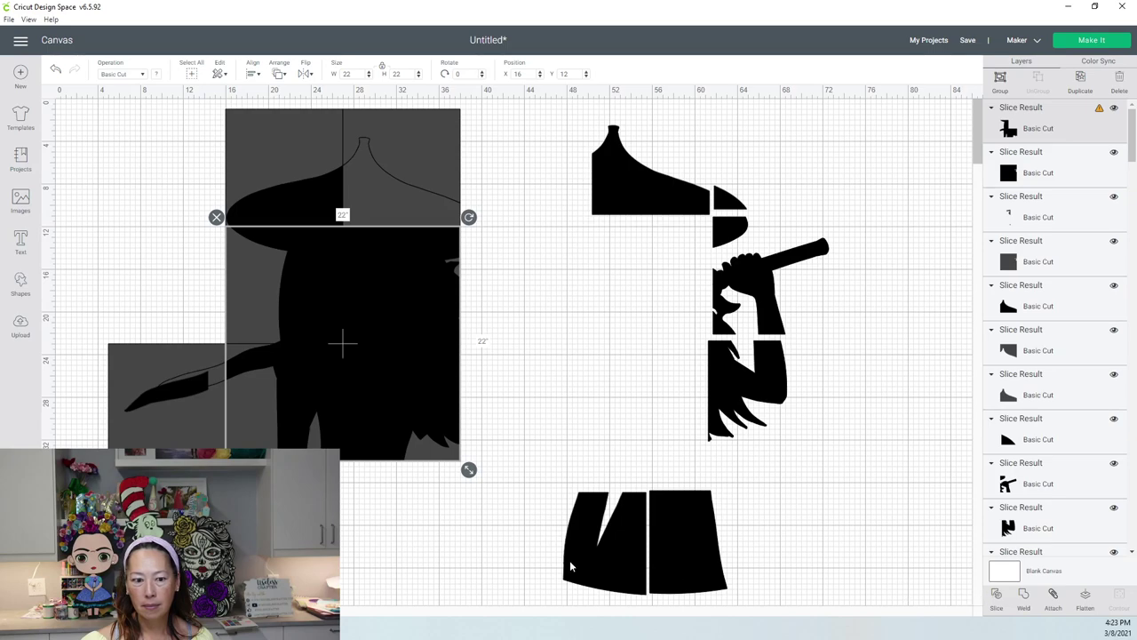
click(438, 555)
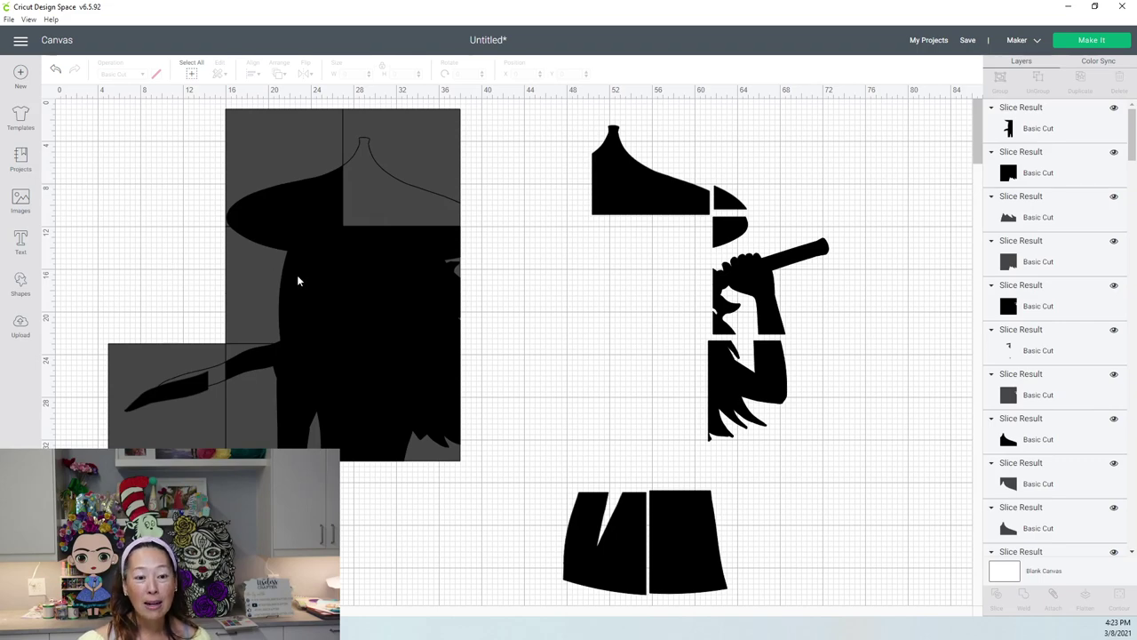
Move the left hat-brim, upper body tile and lower-left piece into the rebuilt figure.
drag(177, 256, 320, 306)
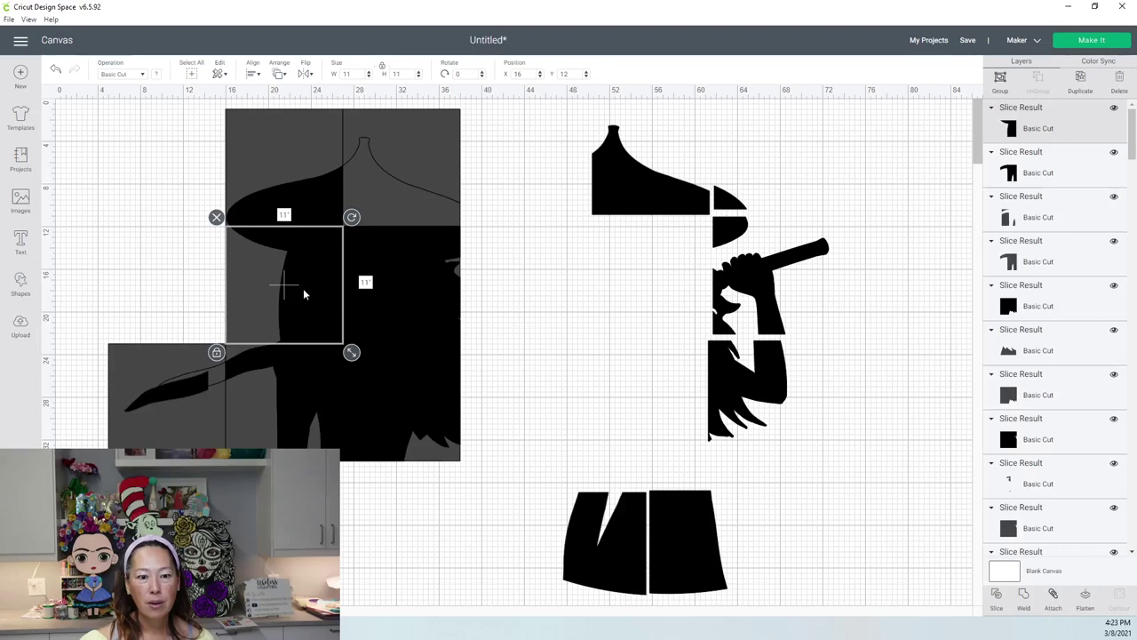
click(312, 205)
drag(310, 204, 554, 182)
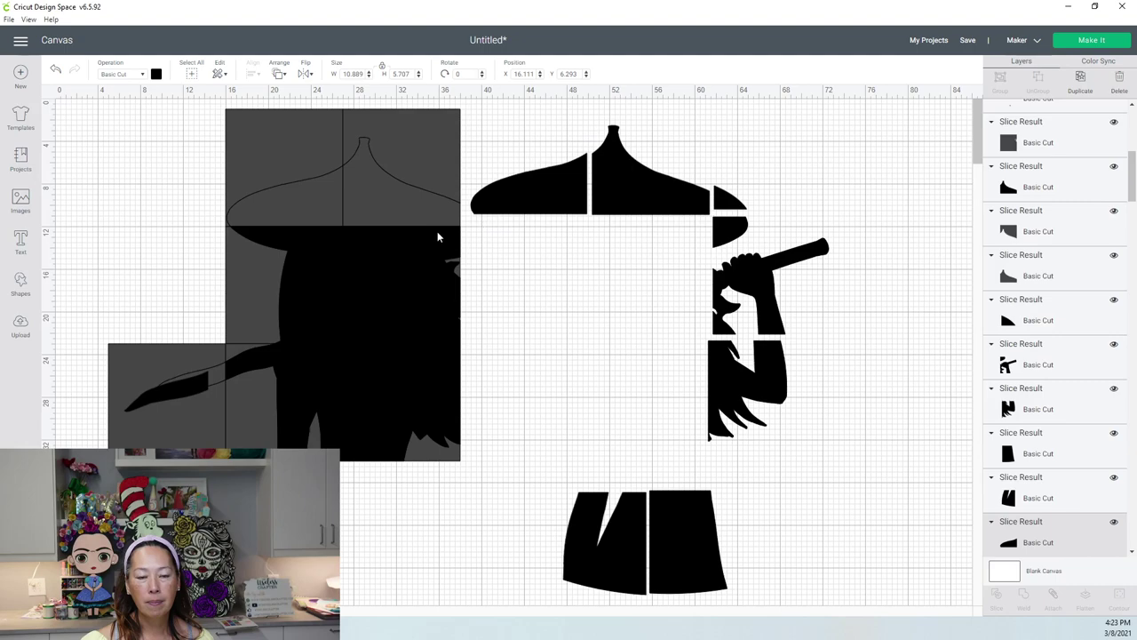
drag(300, 259, 545, 251)
drag(290, 382, 546, 371)
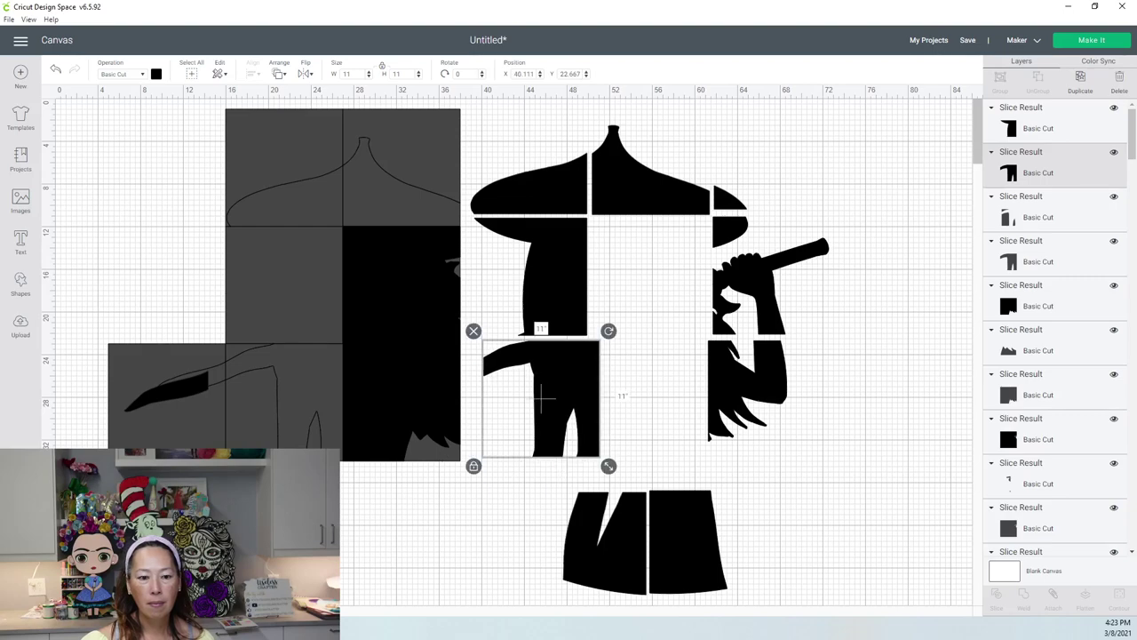
Delete the grey leftovers and move the 7.801 by 3.783-inch blade piece into place.
click(277, 200)
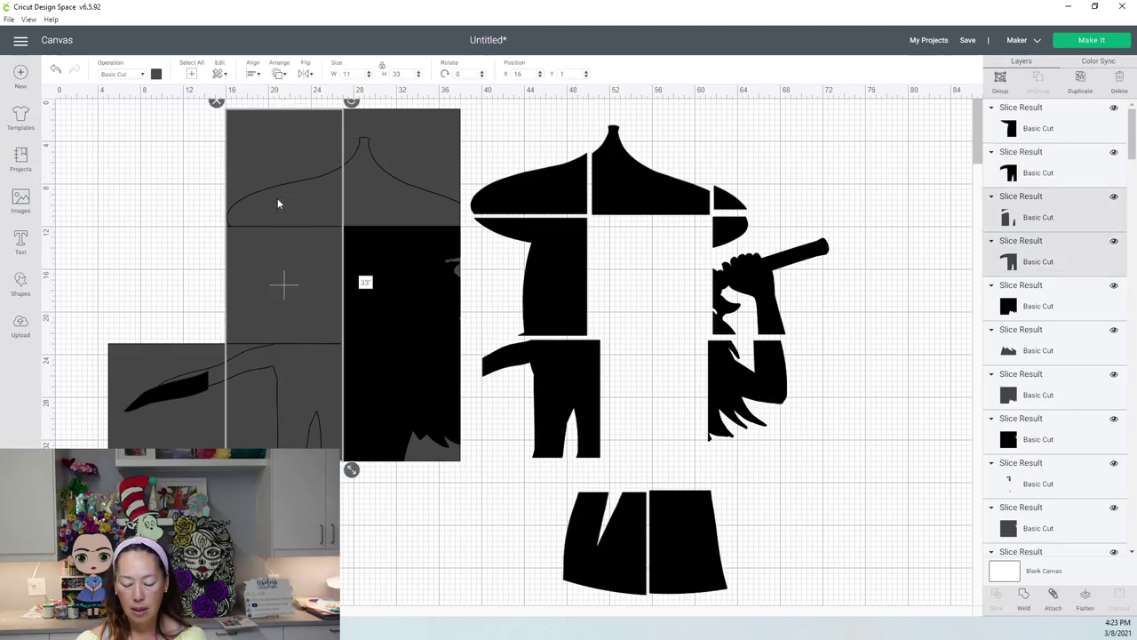
key(Delete)
drag(175, 384, 446, 380)
click(169, 322)
drag(169, 322, 204, 444)
key(Delete)
drag(272, 153, 369, 177)
Delete the dark grey top piece and move two black pieces into the hat area.
key(Delete)
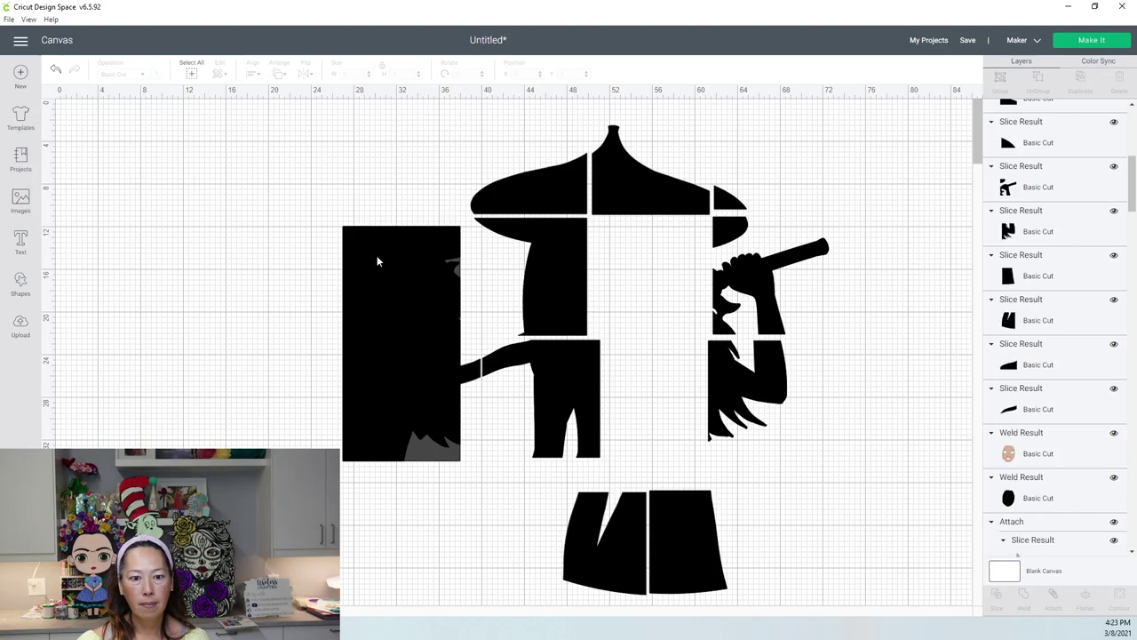
click(377, 255)
drag(377, 255, 625, 249)
drag(384, 369, 645, 366)
Delete the leftover grey squares, the tiny stray piece and the grey jagged scrap.
drag(258, 234, 394, 419)
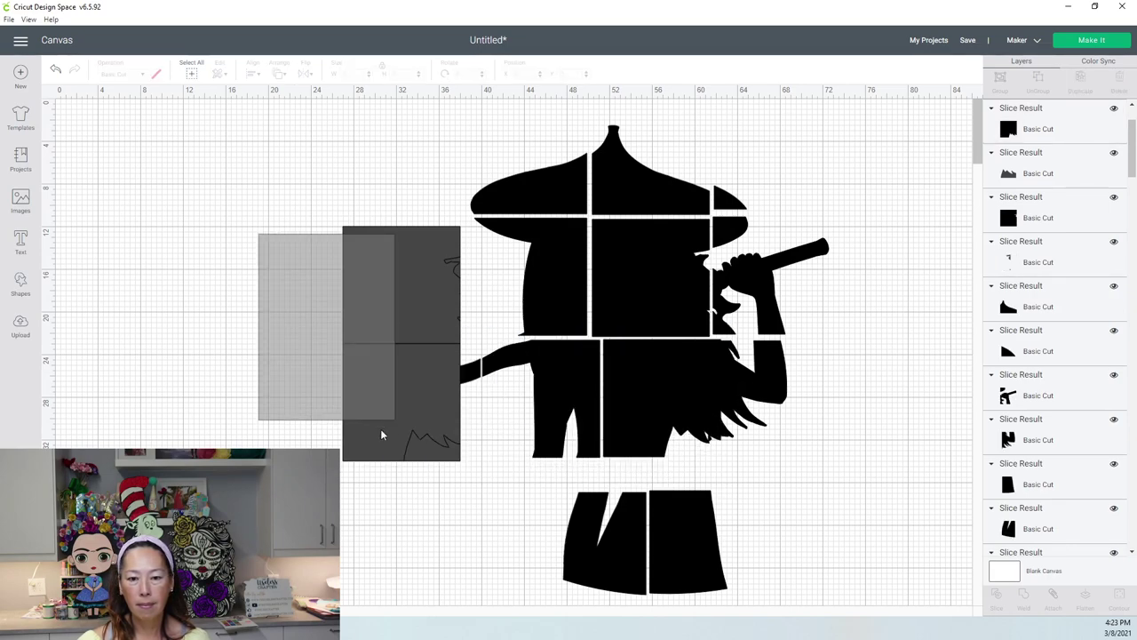
key(Delete)
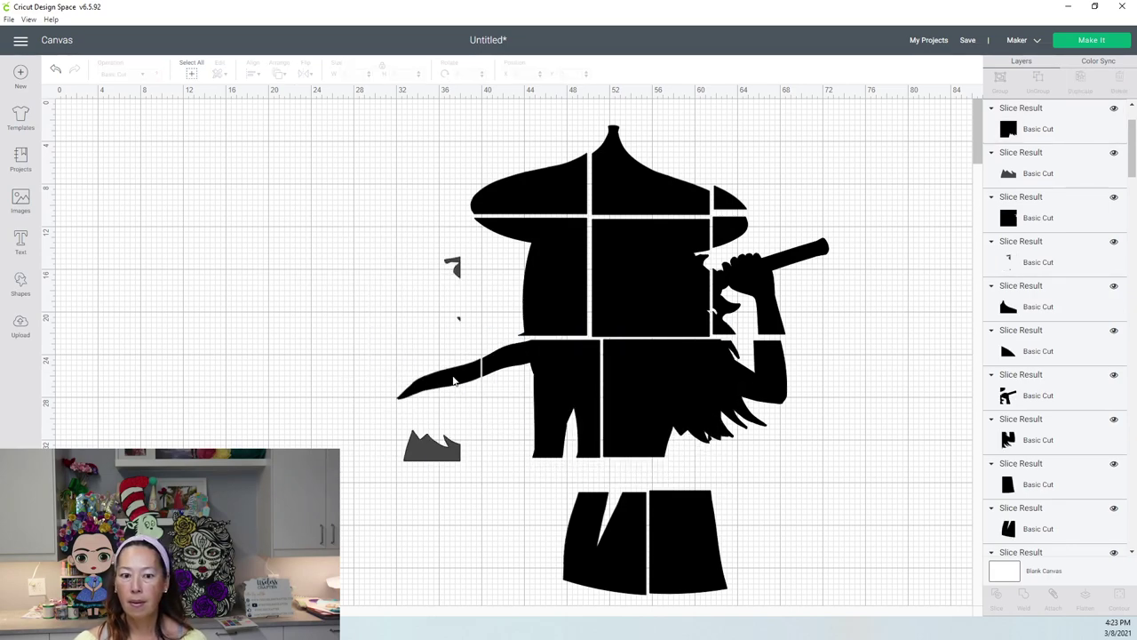
click(453, 265)
key(Delete)
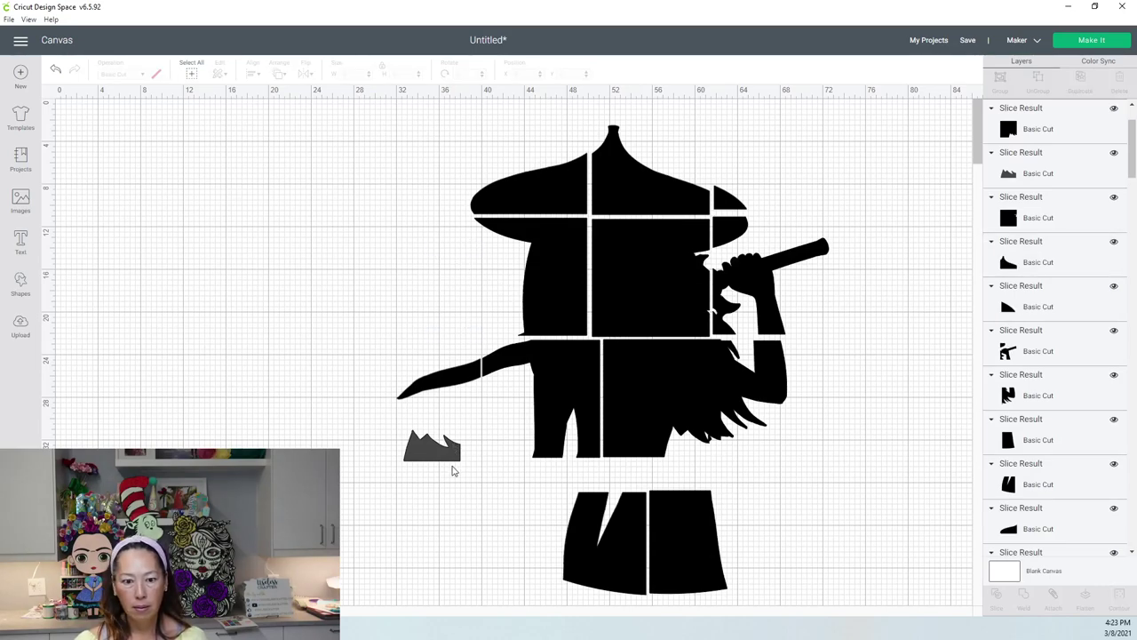
click(451, 455)
key(Delete)
Fit both leg slices up under the body and fine-tune the middle piece.
drag(620, 545, 572, 512)
drag(704, 531, 675, 511)
drag(699, 377, 698, 380)
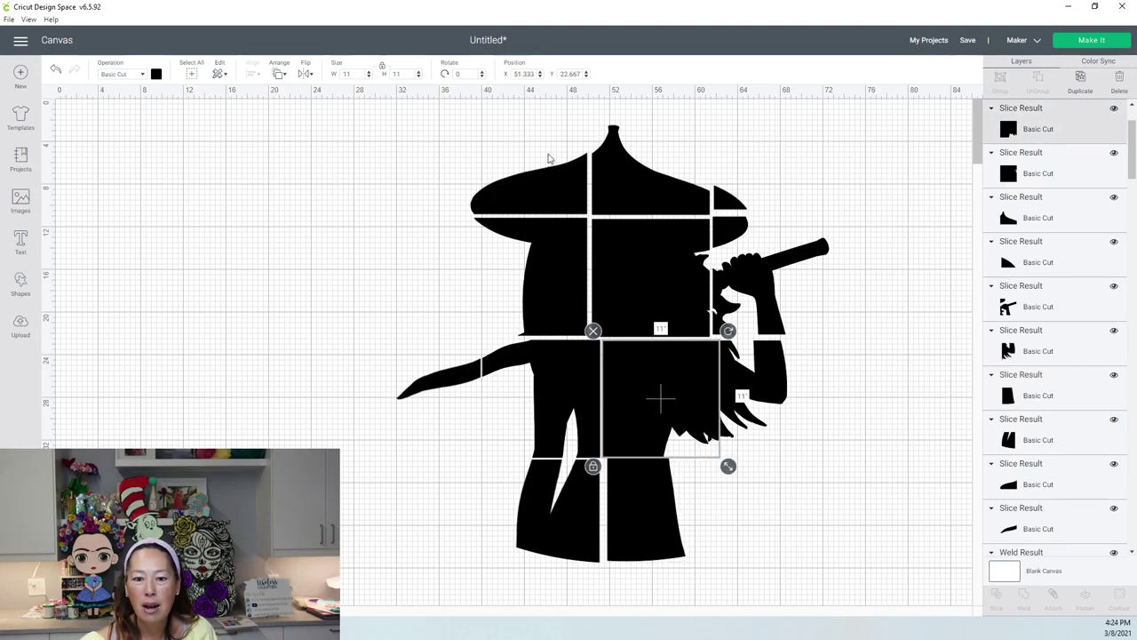
click(835, 504)
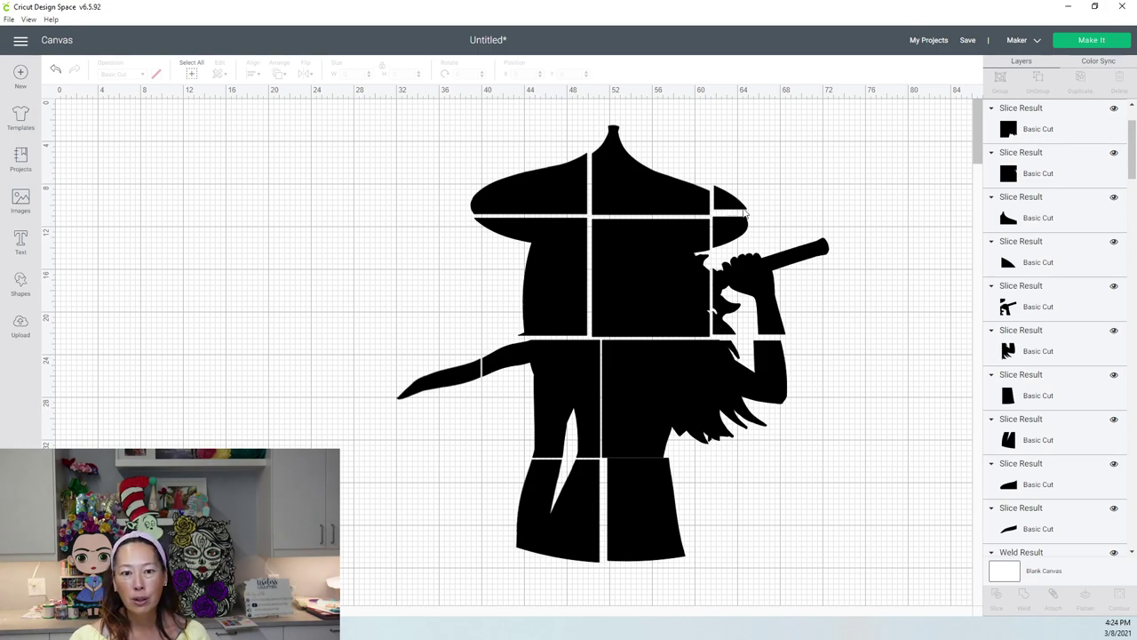
Save the project under the name 'Raya 40'.
click(966, 40)
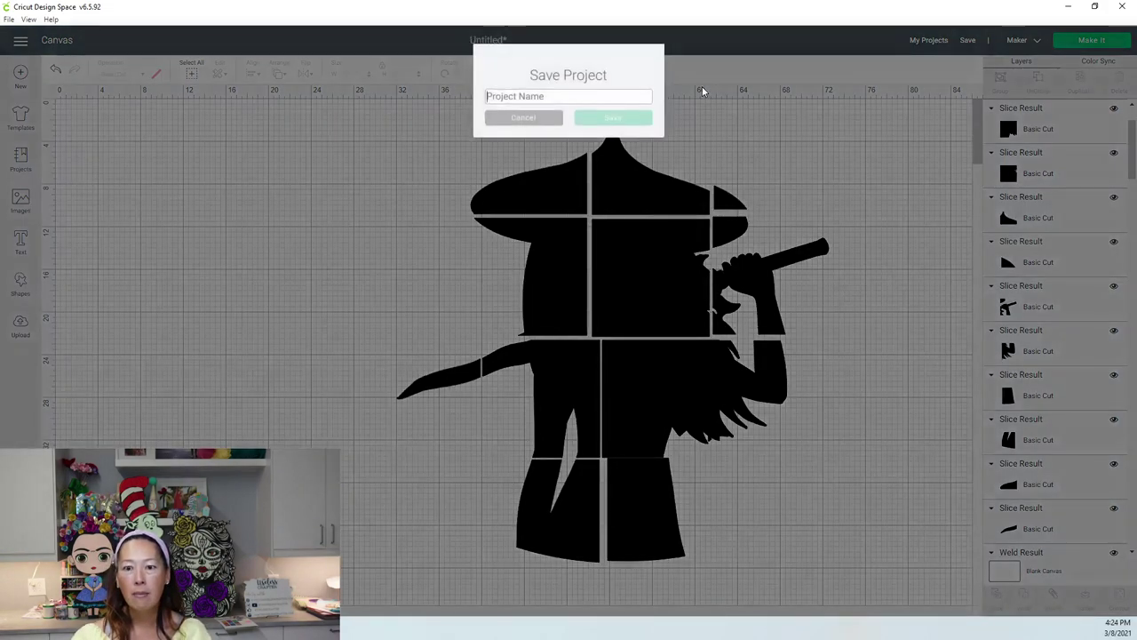
text(Raya 40)
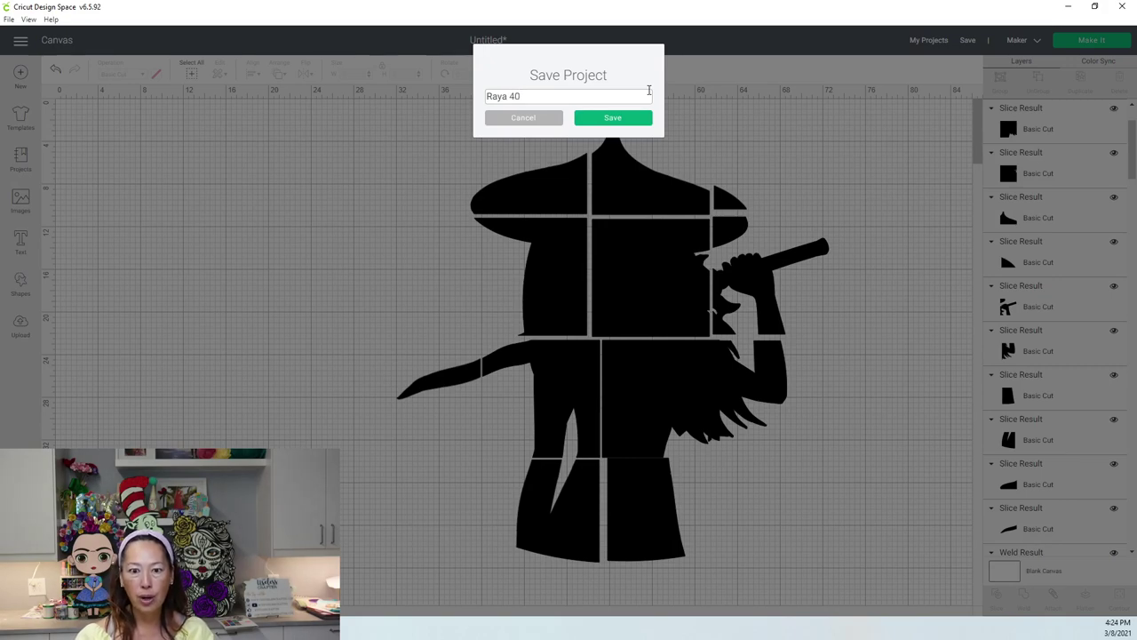
key(Return)
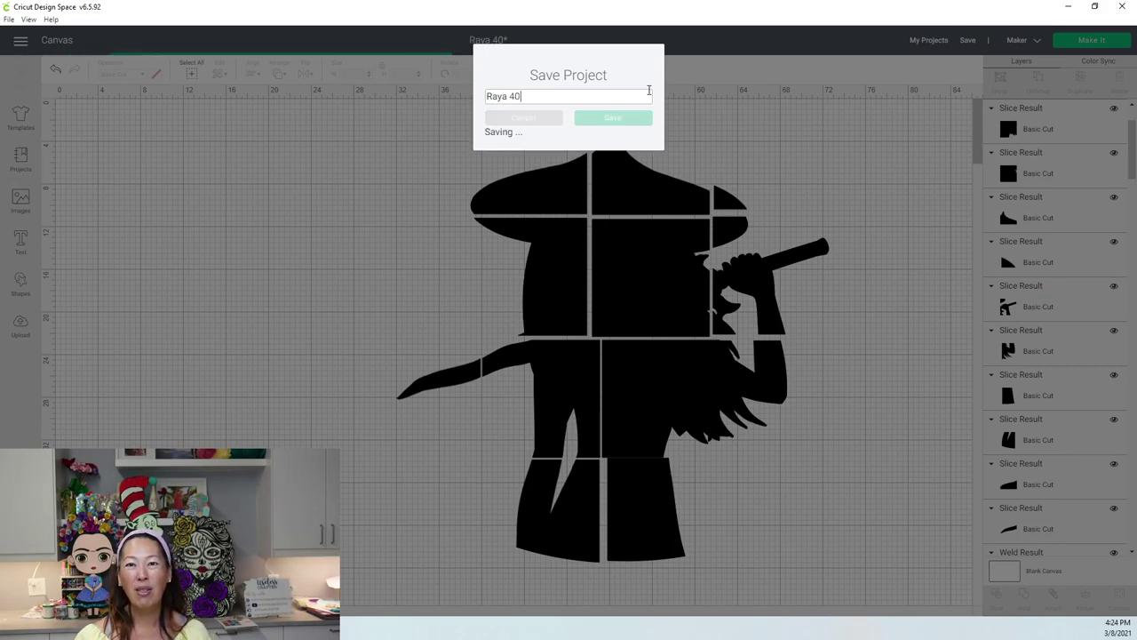